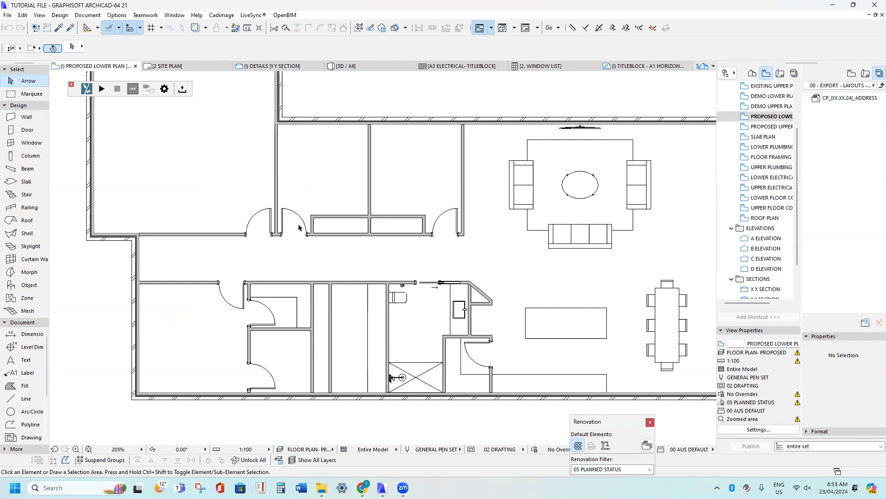
# Examine the proposed lower floor plan and the rows of sample doors laid out under the DOORS heading
pyautogui.scroll(-2, 271, 234)
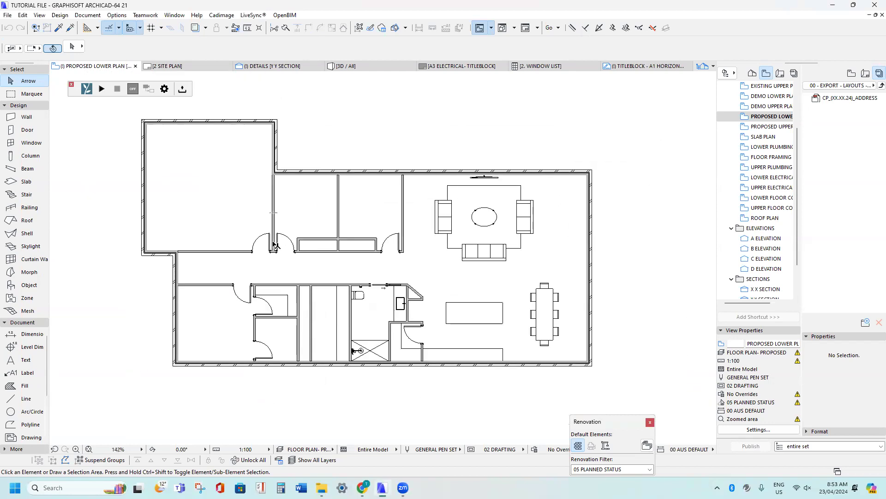
pyautogui.scroll(1, 274, 271)
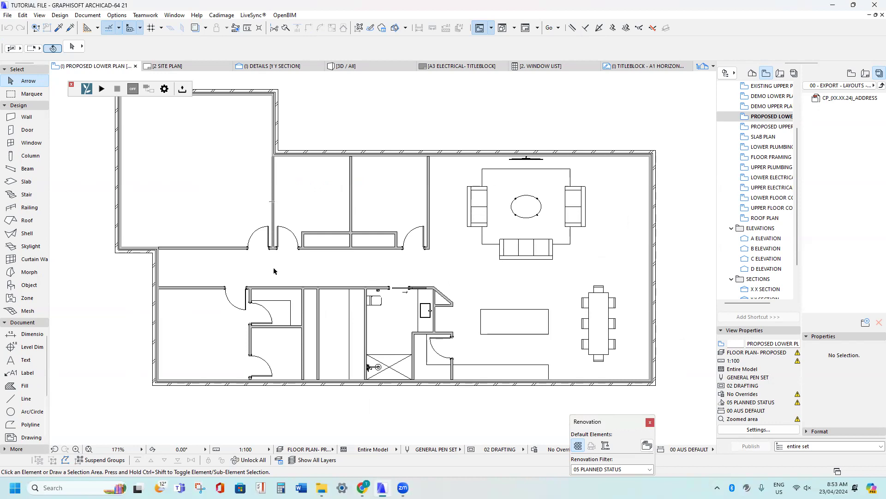
pyautogui.moveTo(274, 269); pyautogui.dragTo(289, 281, button='middle')
pyautogui.scroll(-2, 290, 281)
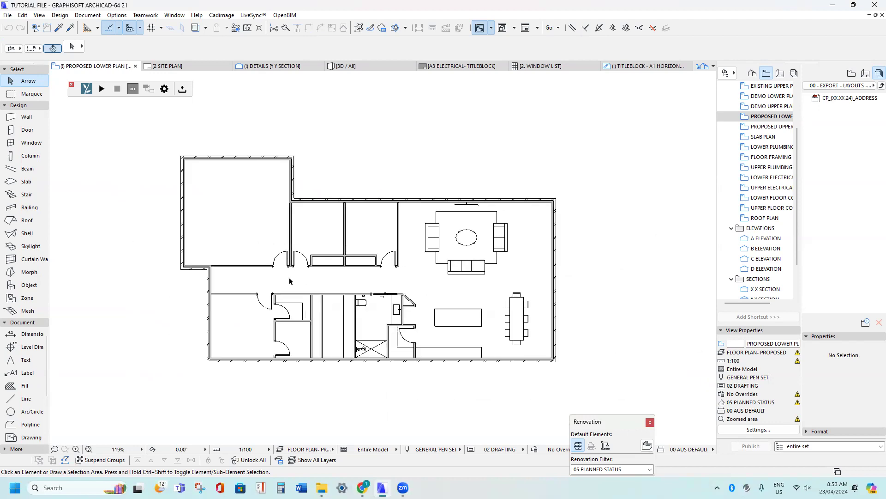
pyautogui.moveTo(234, 276); pyautogui.dragTo(240, 271, button='middle')
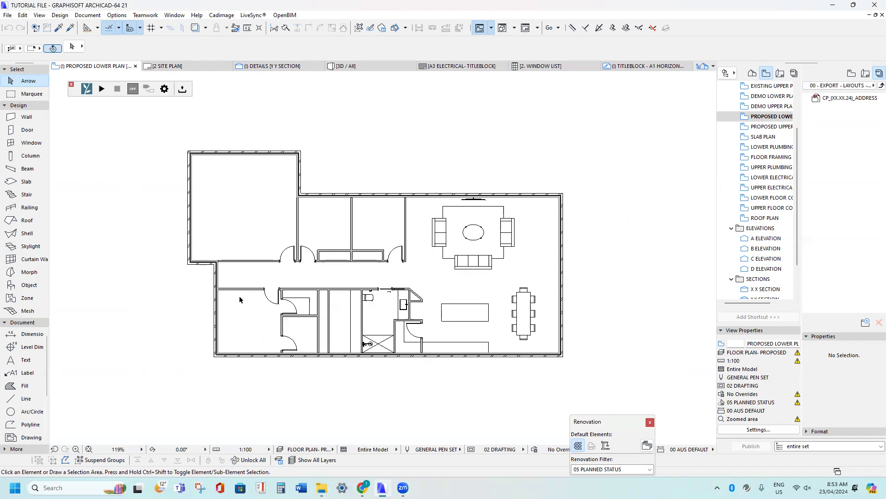
pyautogui.scroll(2, 239, 299)
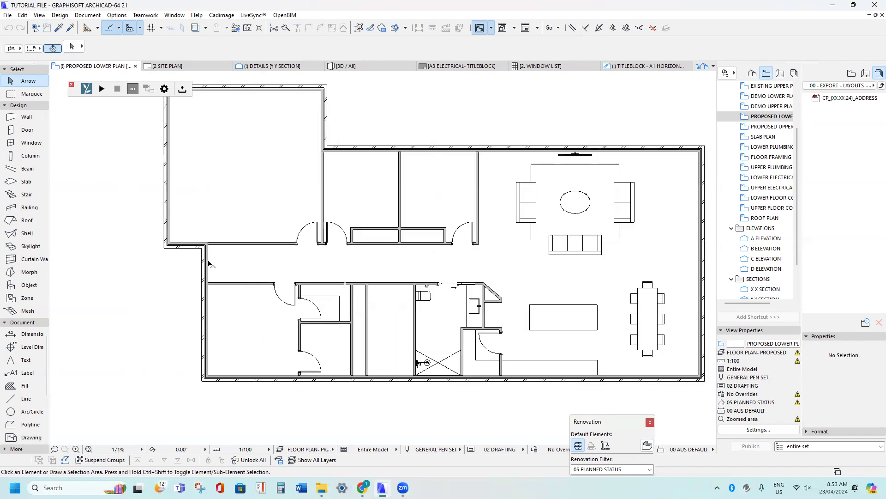
pyautogui.scroll(-10, 339, 265)
pyautogui.moveTo(199, 269); pyautogui.dragTo(595, 256, button='middle')
pyautogui.moveTo(142, 344); pyautogui.dragTo(420, 305, button='middle')
pyautogui.moveTo(461, 431); pyautogui.dragTo(379, 333, button='middle')
pyautogui.scroll(8, 369, 349)
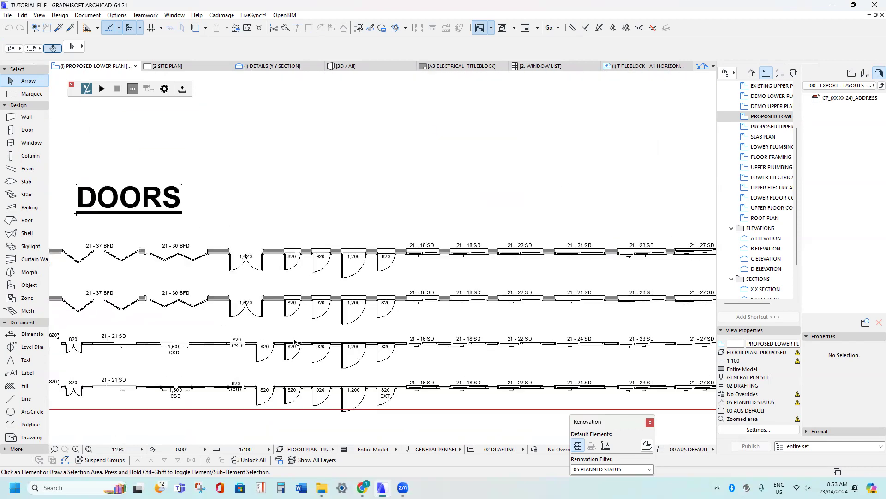
pyautogui.scroll(2, 295, 342)
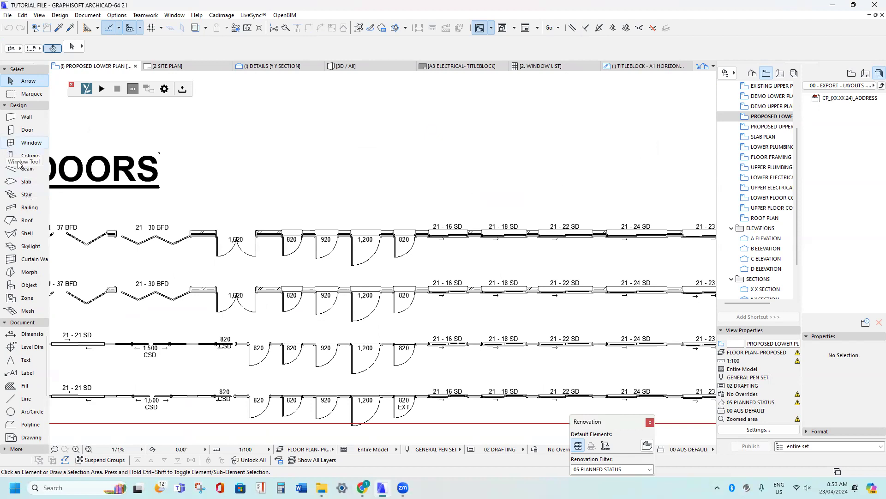
# Browse the saved favorites of the Door tool and of the Window tool
pyautogui.click(48, 133)
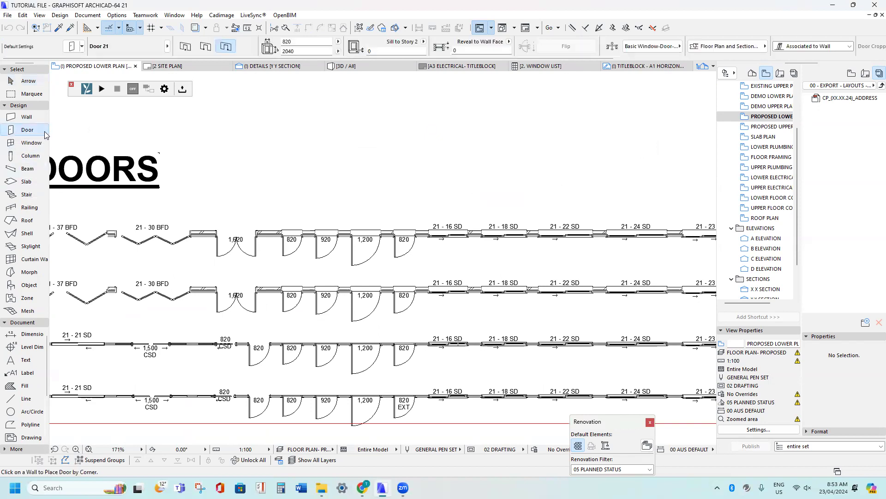
pyautogui.click(49, 133)
pyautogui.scroll(-10, 92, 208)
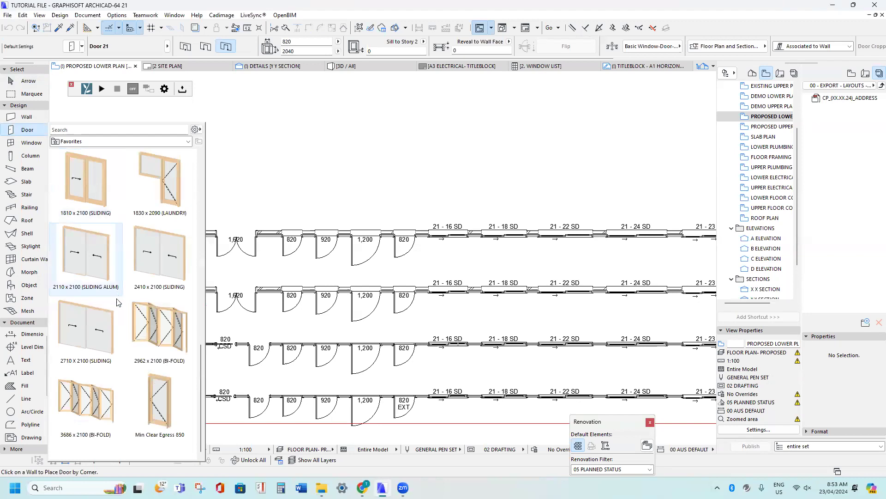
pyautogui.scroll(10, 111, 277)
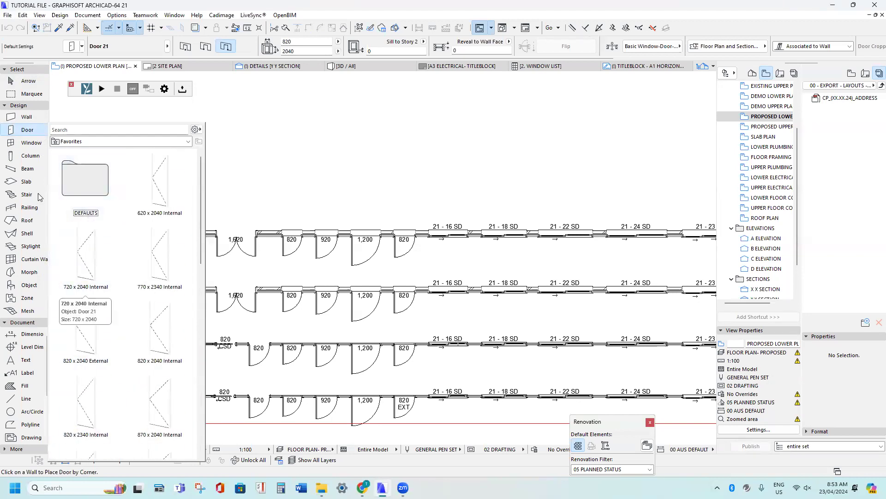
pyautogui.click(32, 145)
pyautogui.click(47, 143)
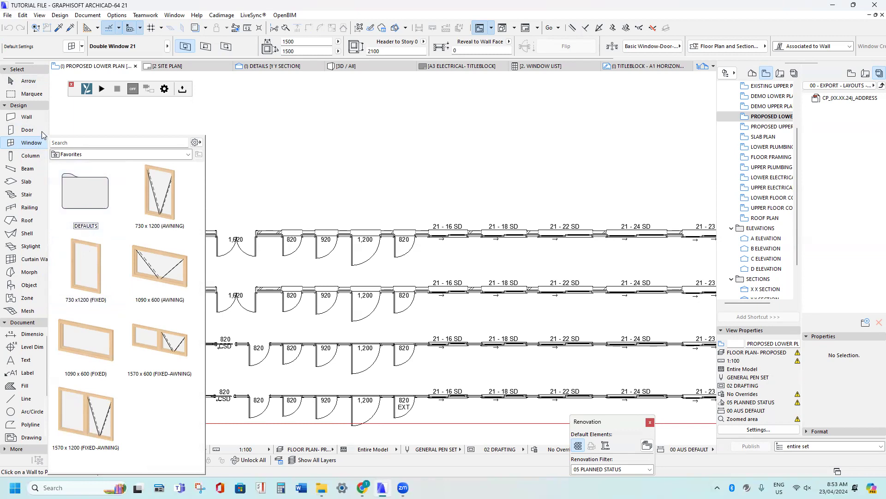
# Pick up the settings of the 1,200 hinged door in the third row of the DOORS samples
pyautogui.scroll(2, 269, 397)
pyautogui.scroll(-2, 269, 388)
pyautogui.moveTo(269, 361); pyautogui.dragTo(247, 303, button='middle')
pyautogui.scroll(2, 267, 345)
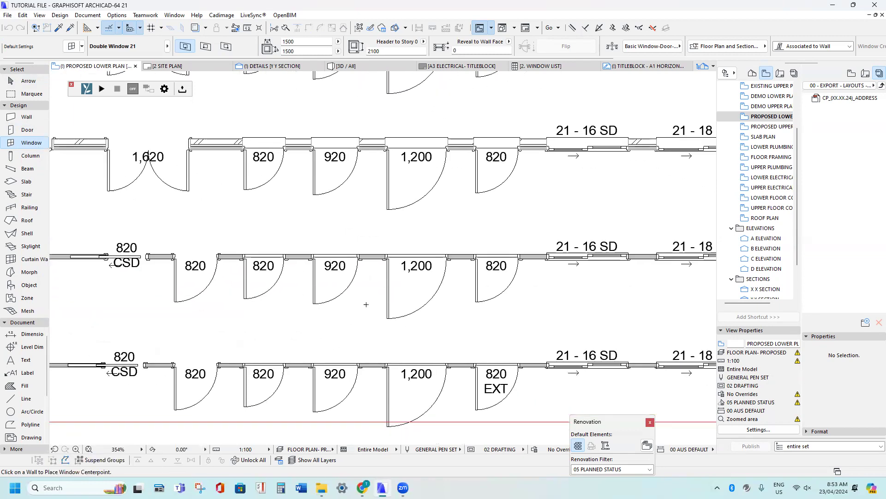
pyautogui.press('Escape')
pyautogui.scroll(1, 388, 318)
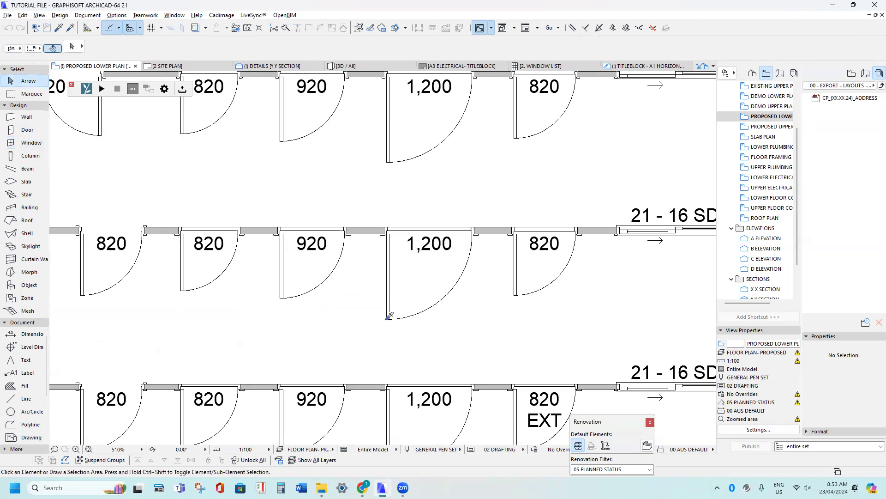
pyautogui.keyDown('alt'); pyautogui.click(390, 315); pyautogui.keyUp('alt')
# Place the 1200 x 2100 hinged door in the external brick wall at the hallway's west end, swinging into the hallway
pyautogui.scroll(-5, 330, 284)
pyautogui.moveTo(395, 268); pyautogui.dragTo(549, 257, button='middle')
pyautogui.scroll(2, 240, 259)
pyautogui.scroll(-3, 240, 259)
pyautogui.moveTo(693, 253); pyautogui.dragTo(278, 265, button='middle')
pyautogui.scroll(-1, 278, 265)
pyautogui.moveTo(655, 209); pyautogui.dragTo(129, 254, button='middle')
pyautogui.scroll(-6, 170, 251)
pyautogui.moveTo(277, 267); pyautogui.dragTo(474, 320, button='middle')
pyautogui.scroll(2, 261, 193)
pyautogui.scroll(9, 261, 192)
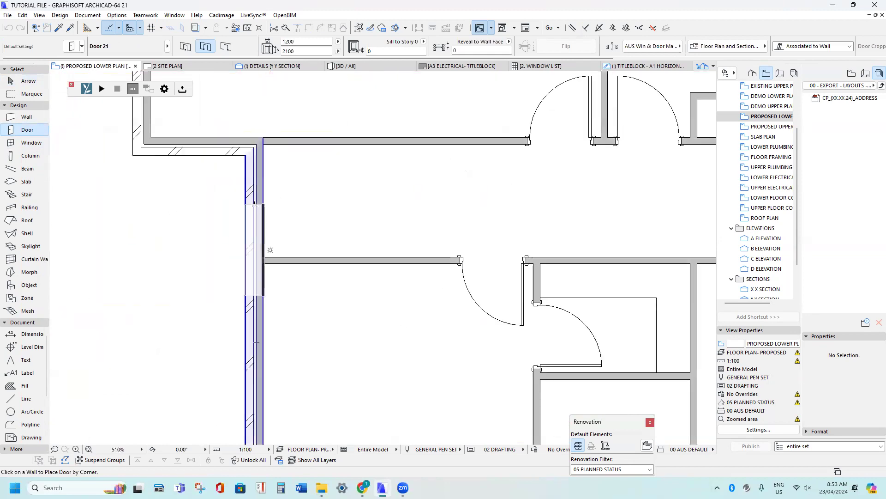
pyautogui.click(255, 167)
pyautogui.click(383, 155)
pyautogui.scroll(3, 332, 156)
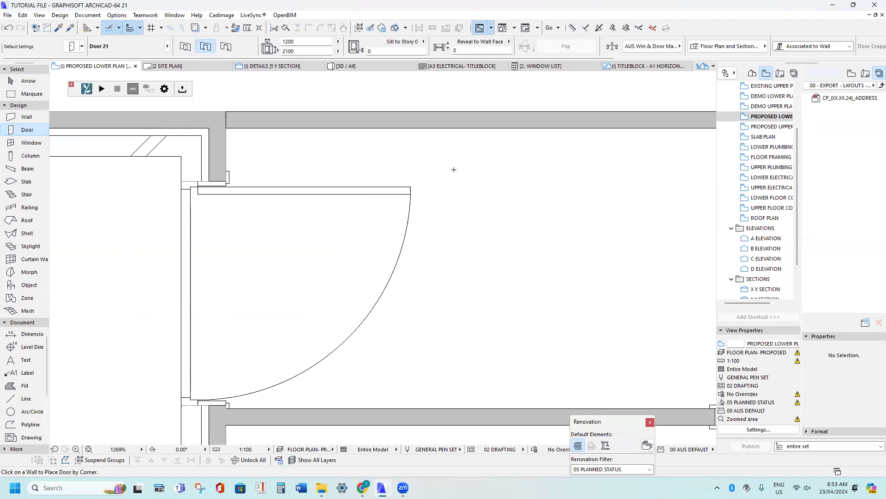
pyautogui.press('Escape')
pyautogui.scroll(-1, 226, 197)
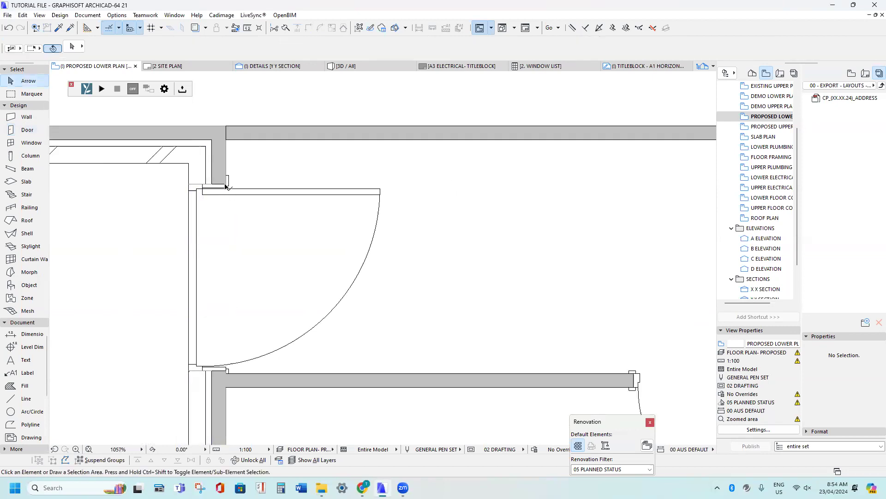
# Move the new entry door up along its wall until its frame meets the corner of the adjoining brick wall
pyautogui.click(226, 186)
pyautogui.keyDown('ctrl'); pyautogui.scroll(-1, 232, 203); pyautogui.keyUp('ctrl')
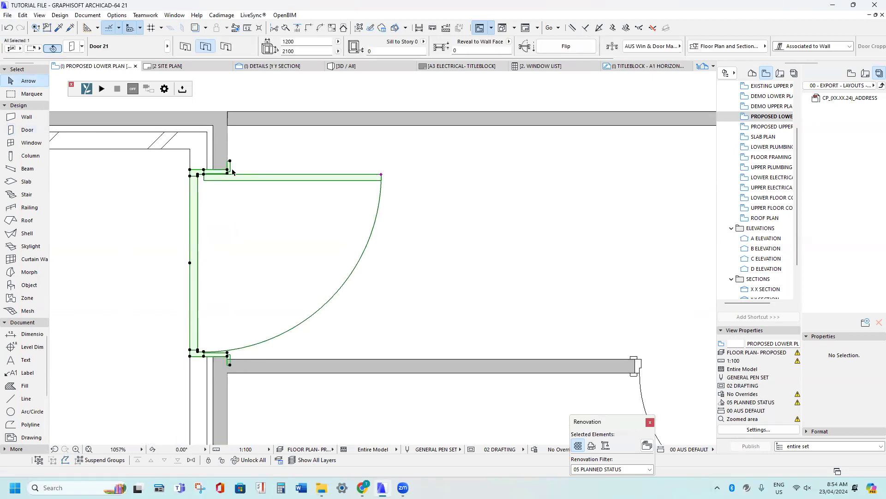
pyautogui.scroll(1, 191, 177)
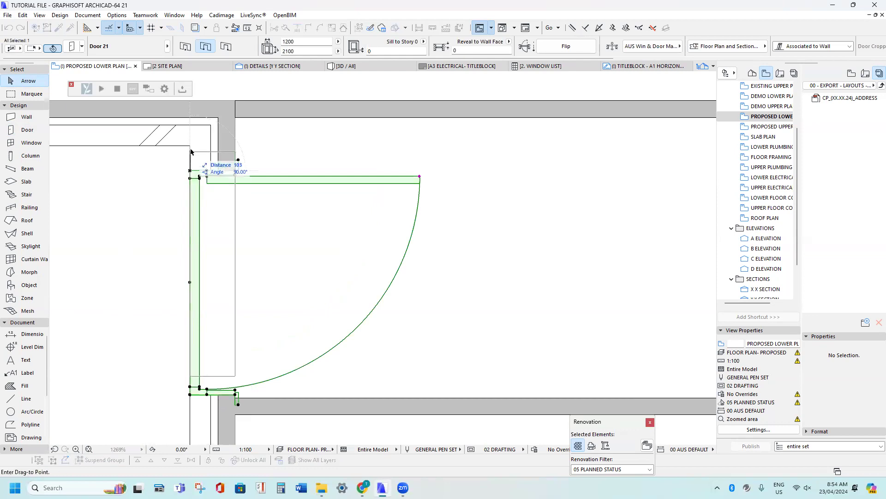
pyautogui.scroll(-1, 240, 194)
pyautogui.scroll(-3, 250, 200)
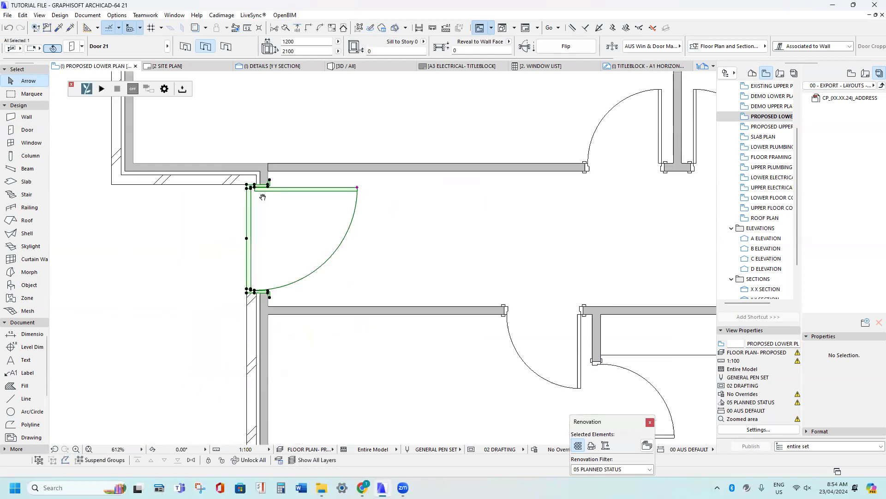
pyautogui.scroll(3, 342, 191)
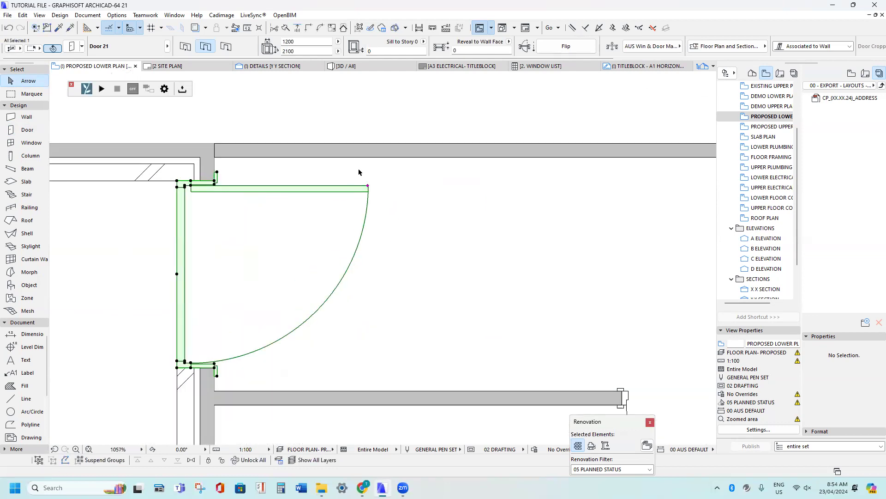
# Inspect how the entry door's frame sits within the brick and stud layers of the external wall
pyautogui.click(368, 187)
pyautogui.press('Escape')
pyautogui.scroll(-3, 340, 215)
pyautogui.scroll(3, 280, 225)
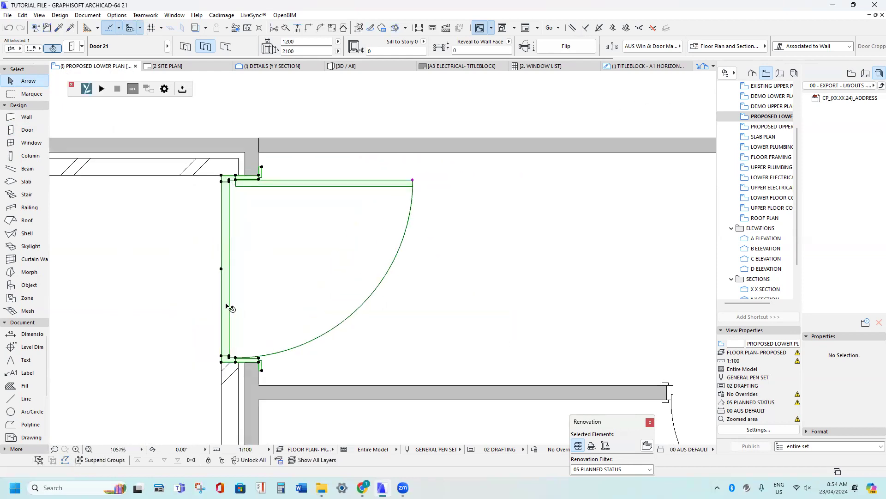
pyautogui.scroll(4, 248, 389)
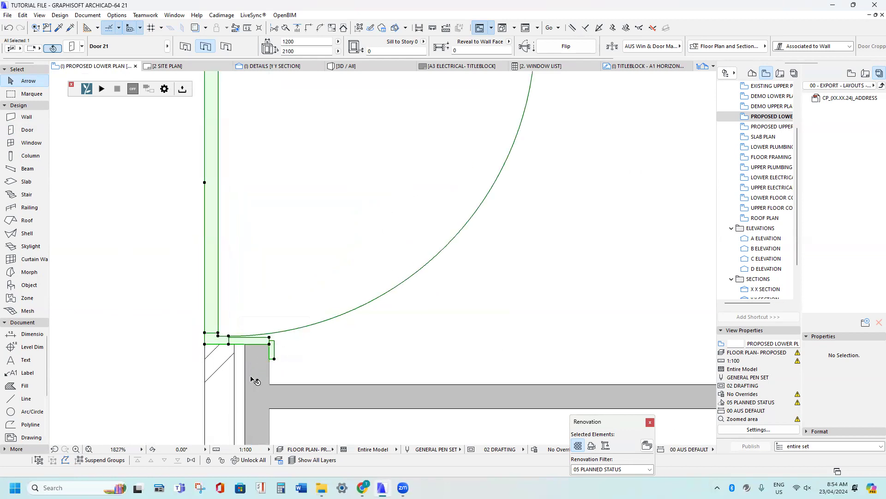
pyautogui.click(275, 371)
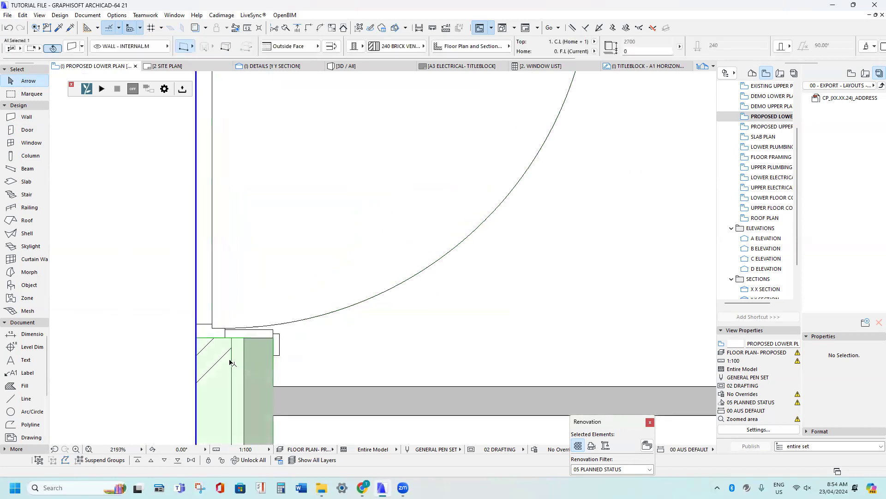
pyautogui.scroll(-3, 231, 359)
pyautogui.moveTo(210, 172); pyautogui.dragTo(217, 196, button='middle')
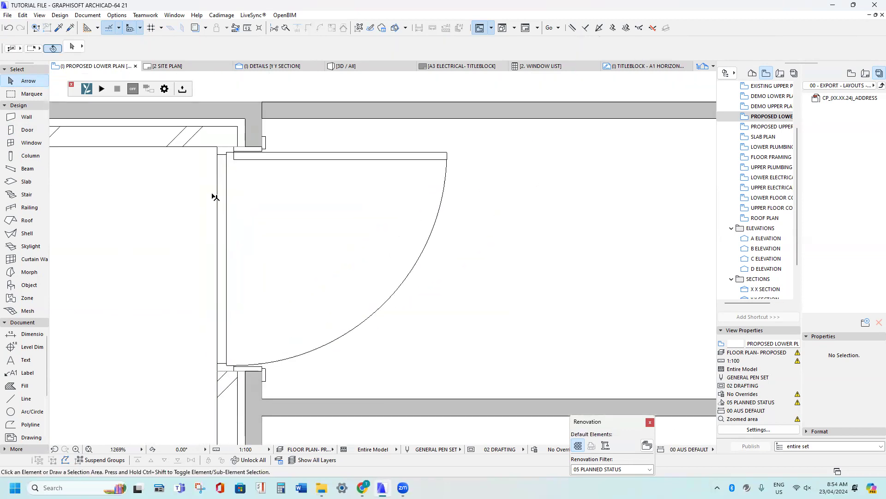
# Set the entry door's reveal to the wall face to 110 mm
pyautogui.click(219, 371)
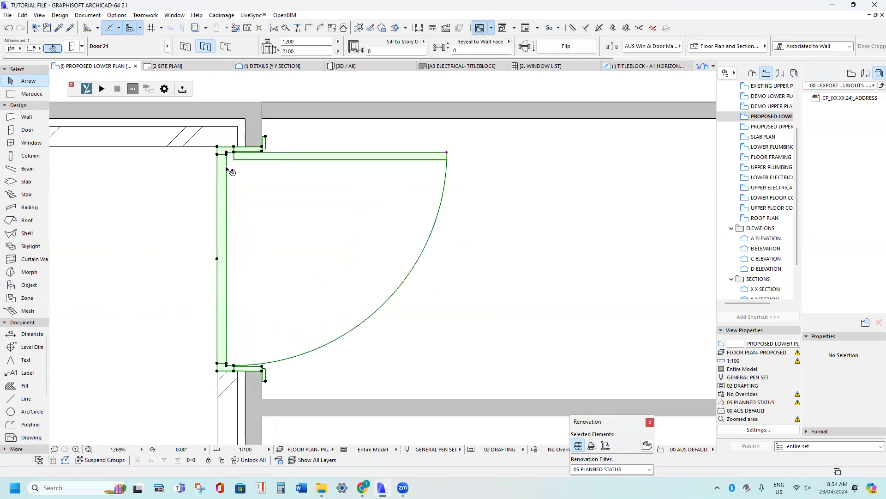
pyautogui.scroll(1, 222, 167)
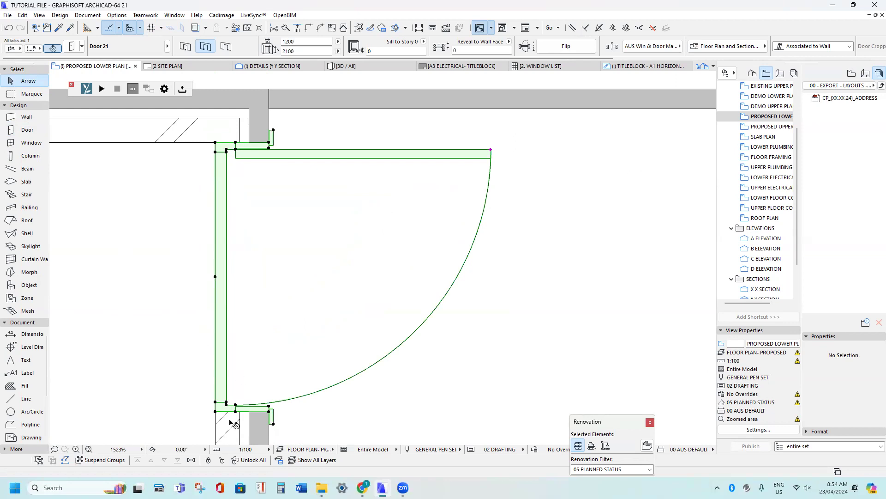
pyautogui.click(457, 51)
pyautogui.write('110')
pyautogui.press('Return')
pyautogui.scroll(-6, 241, 144)
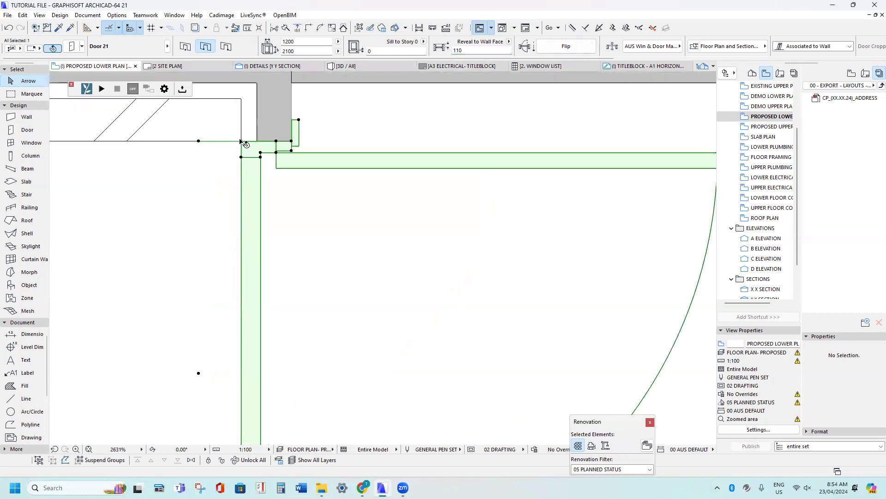
pyautogui.scroll(-4, 244, 142)
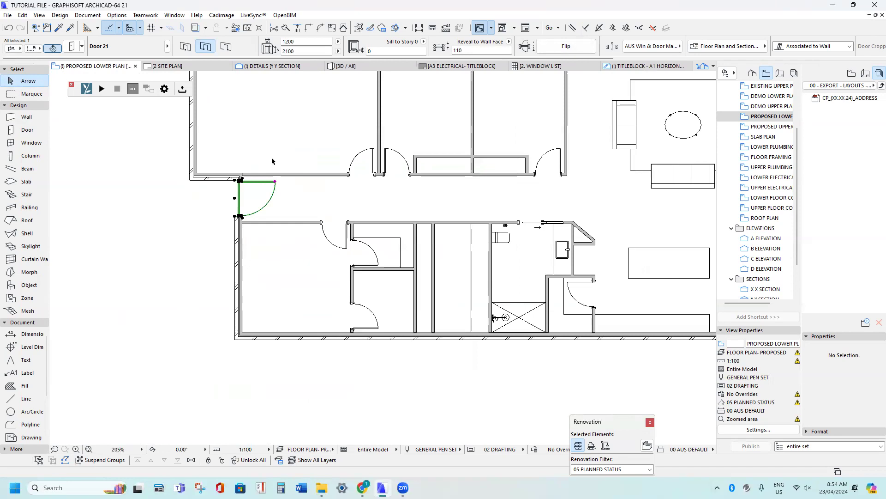
# Pick up the settings of a 21 - 32 SD sliding door from the DOORS samples
pyautogui.scroll(-2, 273, 162)
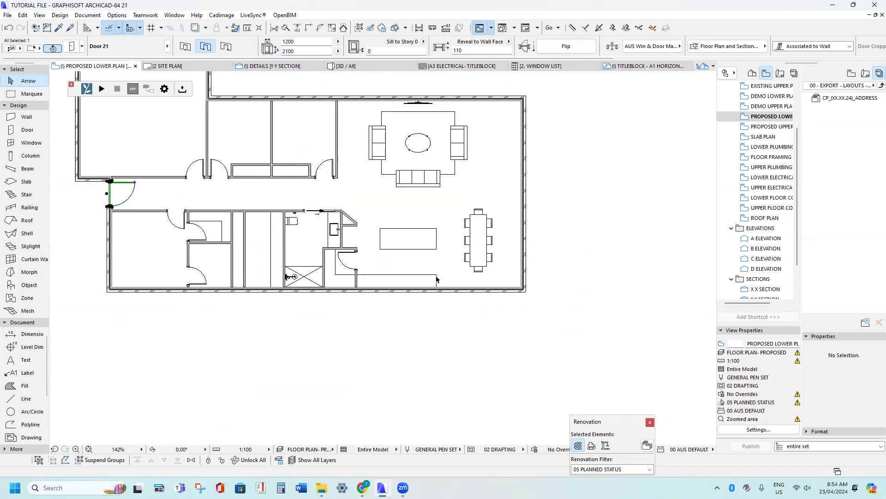
pyautogui.moveTo(513, 159); pyautogui.dragTo(508, 228, button='middle')
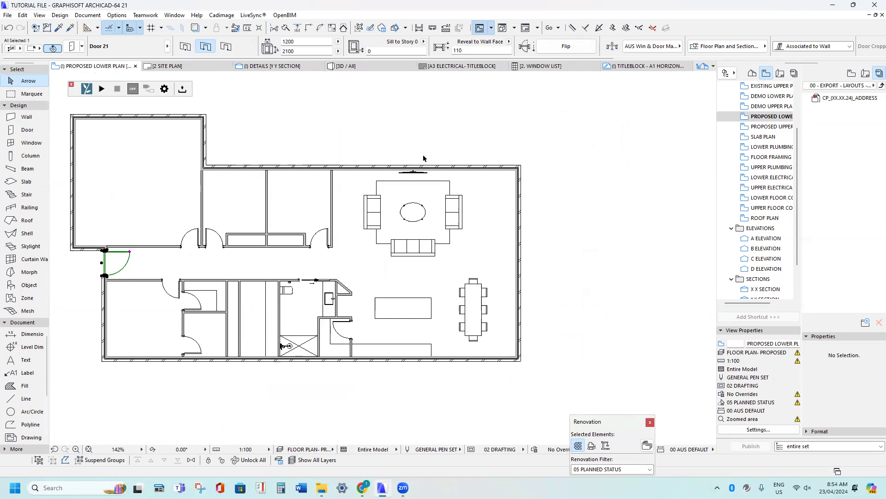
pyautogui.scroll(-2, 370, 155)
pyautogui.scroll(4, 424, 184)
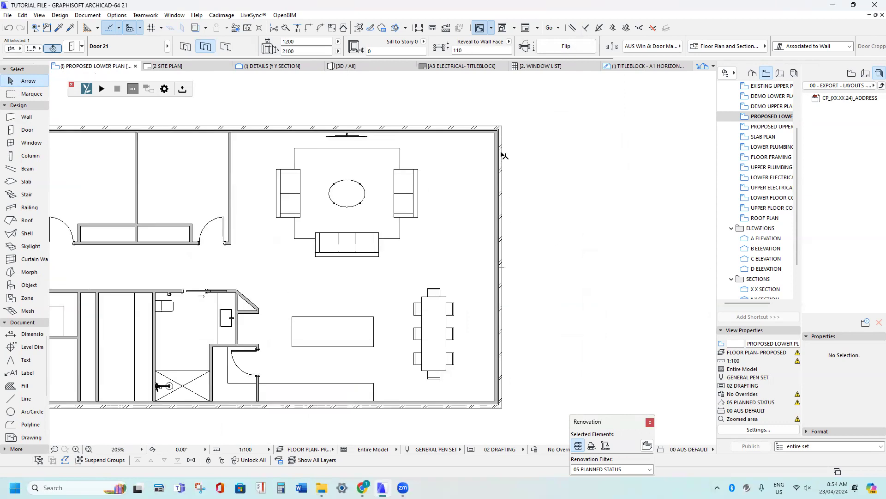
pyautogui.scroll(-9, 502, 196)
pyautogui.moveTo(77, 210); pyautogui.dragTo(417, 180, button='middle')
pyautogui.moveTo(105, 228); pyautogui.dragTo(515, 117, button='middle')
pyautogui.moveTo(326, 314); pyautogui.dragTo(390, 196, button='middle')
pyautogui.scroll(10, 357, 298)
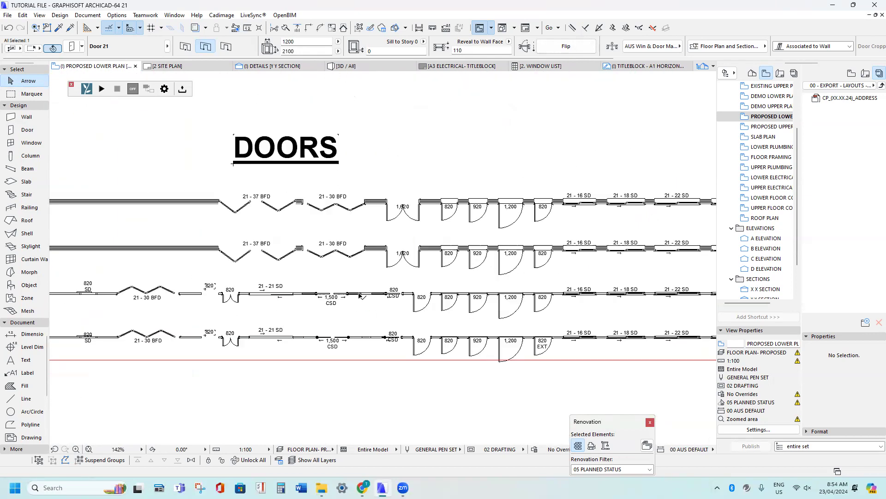
pyautogui.press('Escape')
pyautogui.moveTo(654, 307); pyautogui.dragTo(208, 292, button='middle')
pyautogui.moveTo(645, 288); pyautogui.dragTo(330, 287, button='middle')
pyautogui.scroll(3, 518, 281)
pyautogui.moveTo(448, 290); pyautogui.dragTo(355, 261, button='middle')
pyautogui.moveTo(416, 257); pyautogui.dragTo(198, 251, button='middle')
pyautogui.moveTo(353, 251)
pyautogui.mouseDown(button='middle')
pyautogui.moveTo(181, 250)
pyautogui.moveTo(338, 252)
pyautogui.mouseUp(button='middle')
pyautogui.scroll(-1, 363, 261)
pyautogui.scroll(3, 374, 260)
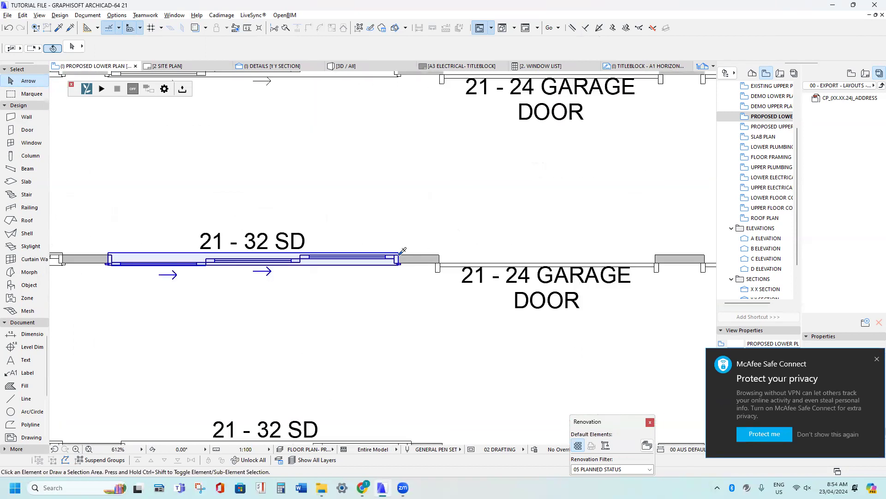
pyautogui.keyDown('alt'); pyautogui.click(399, 254); pyautogui.keyUp('alt')
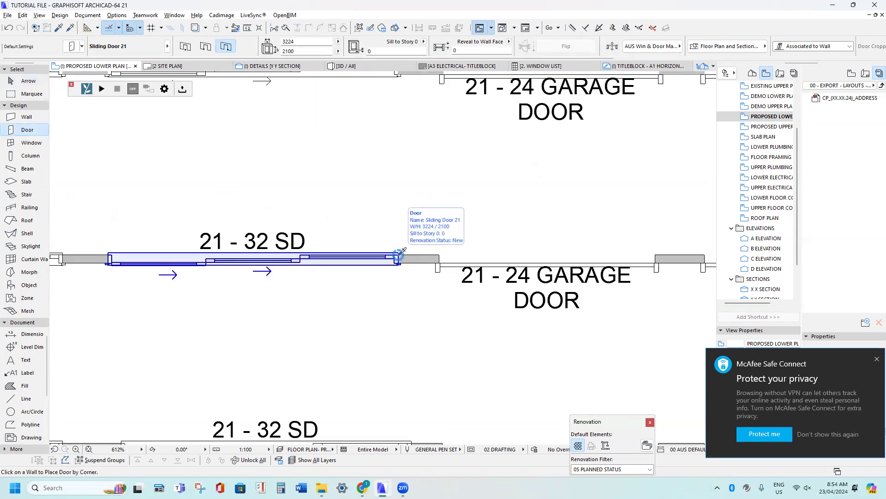
# Place the sliding door in the external brick veneer wall beside the living area, with its opening direction toward the outside
pyautogui.scroll(-6, 374, 235)
pyautogui.moveTo(270, 231); pyautogui.dragTo(150, 254, button='middle')
pyautogui.scroll(-2, 508, 184)
pyautogui.moveTo(593, 166); pyautogui.dragTo(115, 219, button='middle')
pyautogui.moveTo(614, 178); pyautogui.dragTo(115, 348, button='middle')
pyautogui.moveTo(586, 120); pyautogui.dragTo(429, 320, button='middle')
pyautogui.scroll(5, 352, 125)
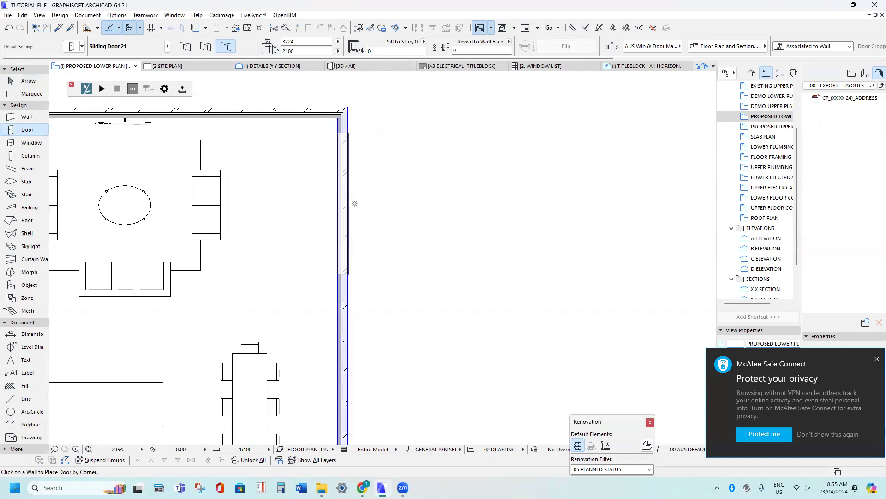
pyautogui.click(354, 241)
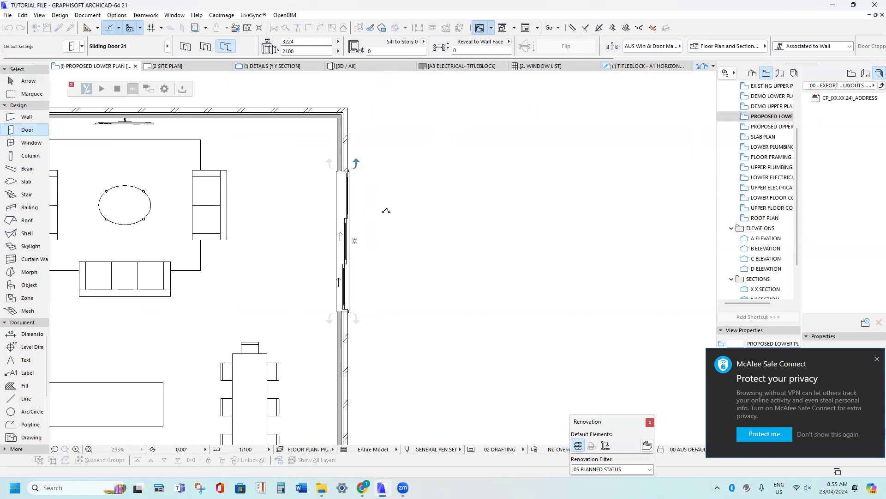
pyautogui.click(386, 210)
# Select the placed sliding door and examine how its frame meets the brick and stud layers at both ends
pyautogui.scroll(7, 352, 182)
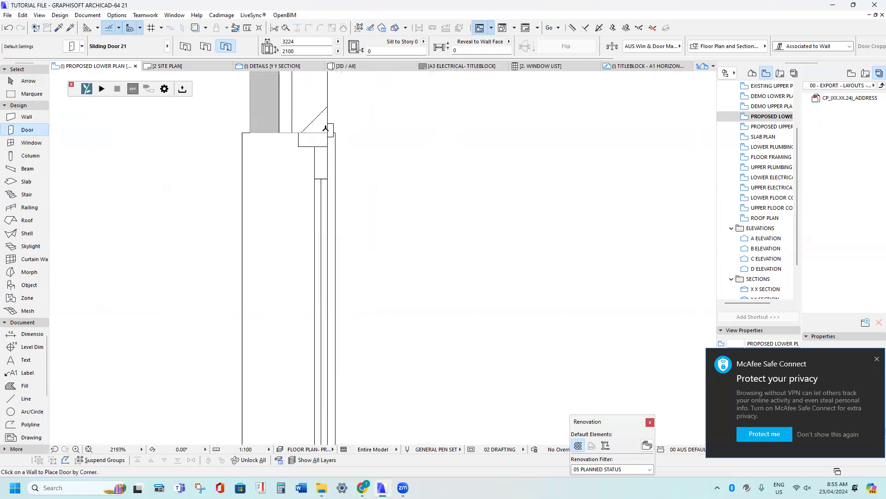
pyautogui.press('Escape')
pyautogui.click(331, 130)
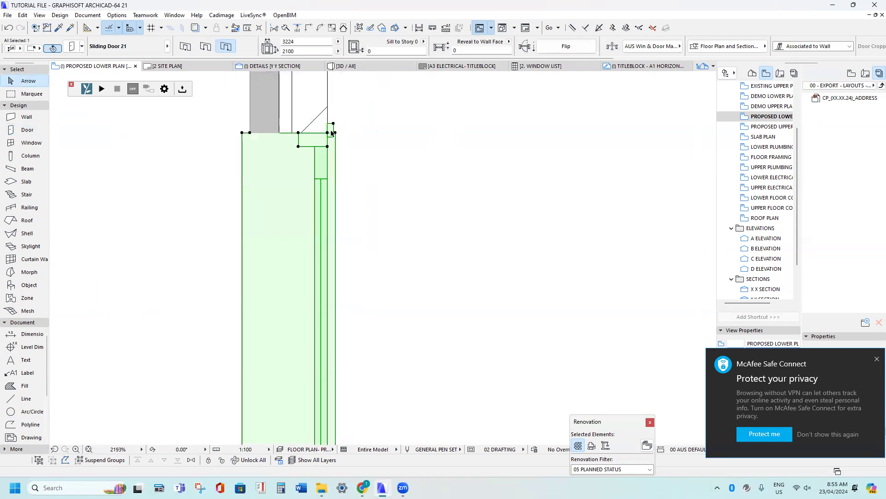
pyautogui.scroll(-3, 334, 138)
pyautogui.moveTo(351, 228); pyautogui.dragTo(354, 152, button='middle')
pyautogui.moveTo(368, 387); pyautogui.dragTo(367, 139, button='middle')
pyautogui.moveTo(367, 317); pyautogui.dragTo(358, 229, button='middle')
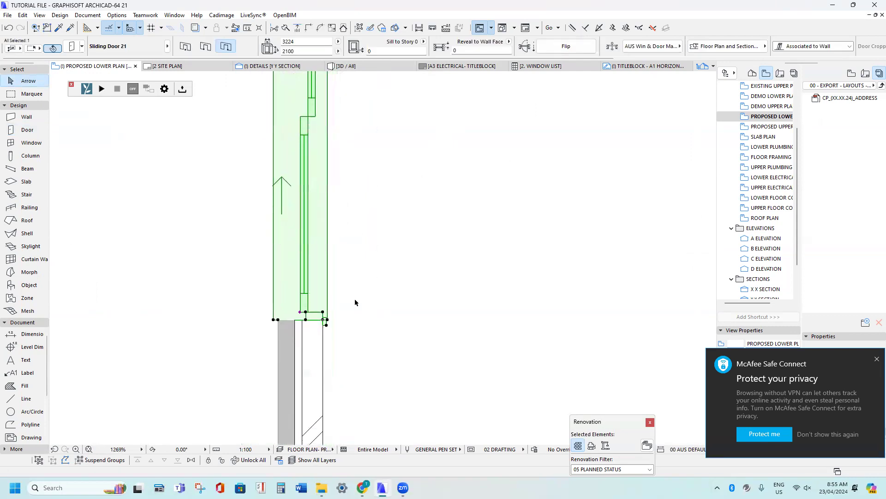
pyautogui.scroll(6, 343, 345)
pyautogui.scroll(2, 283, 314)
pyautogui.scroll(-6, 349, 285)
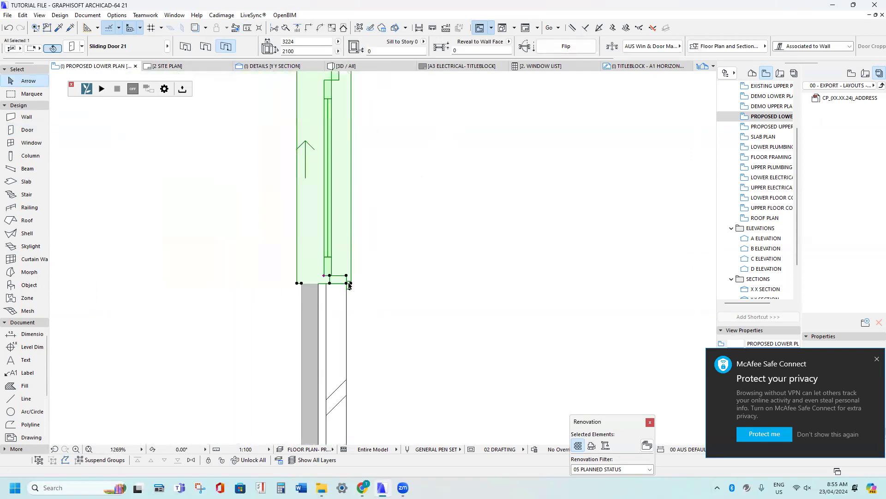
pyautogui.scroll(2, 351, 314)
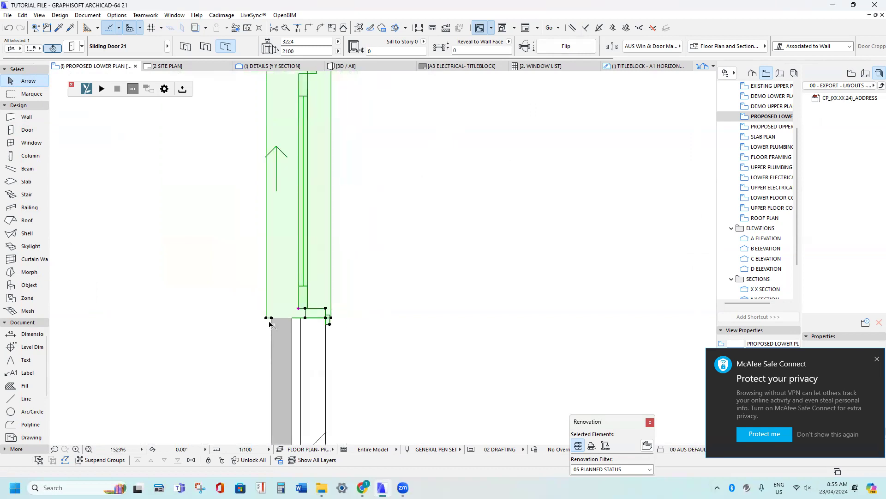
pyautogui.scroll(-3, 300, 322)
pyautogui.scroll(4, 291, 323)
pyautogui.scroll(2, 290, 313)
pyautogui.scroll(-1, 289, 315)
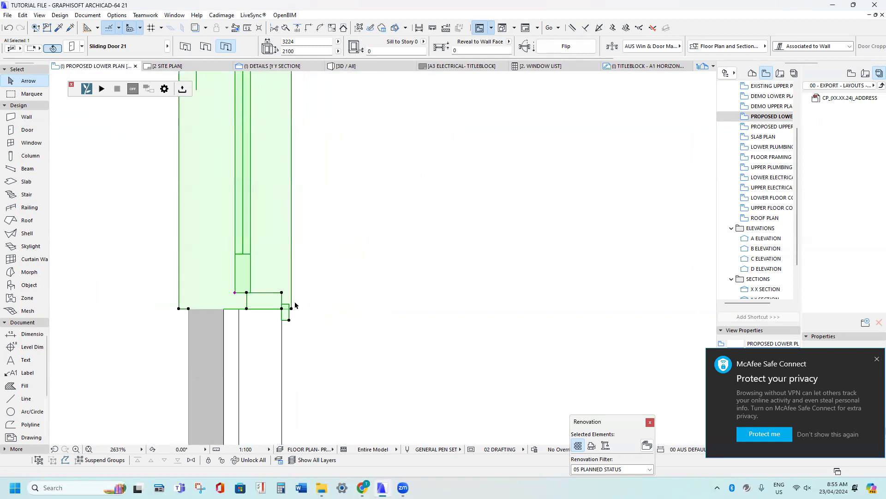
pyautogui.scroll(4, 291, 313)
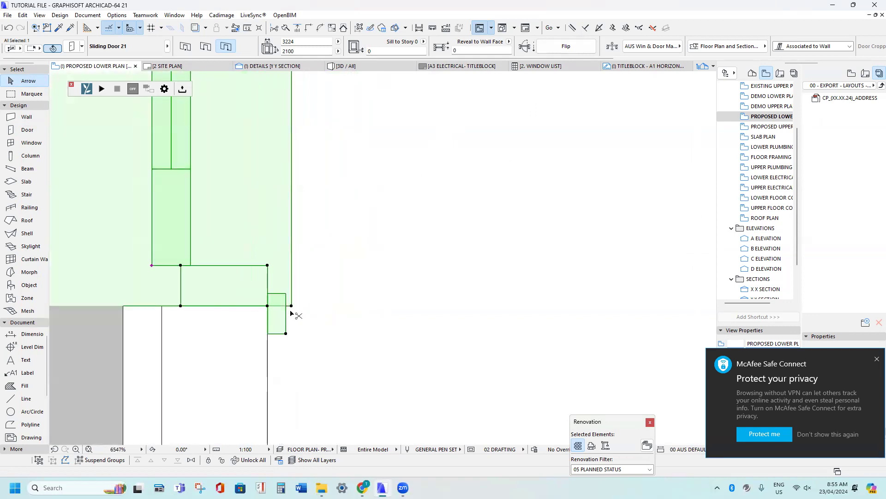
# Flip the sliding door across the wall so its frame sits in the inner stud layer
pyautogui.scroll(-8, 292, 313)
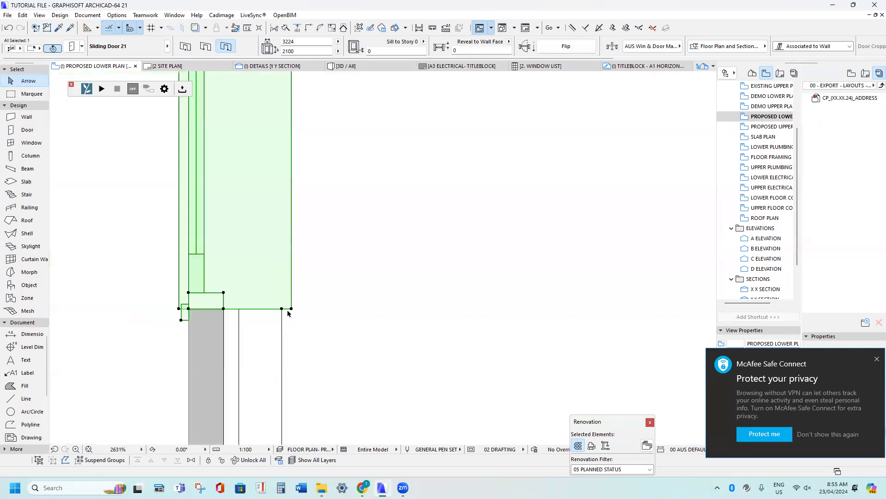
pyautogui.scroll(4, 262, 338)
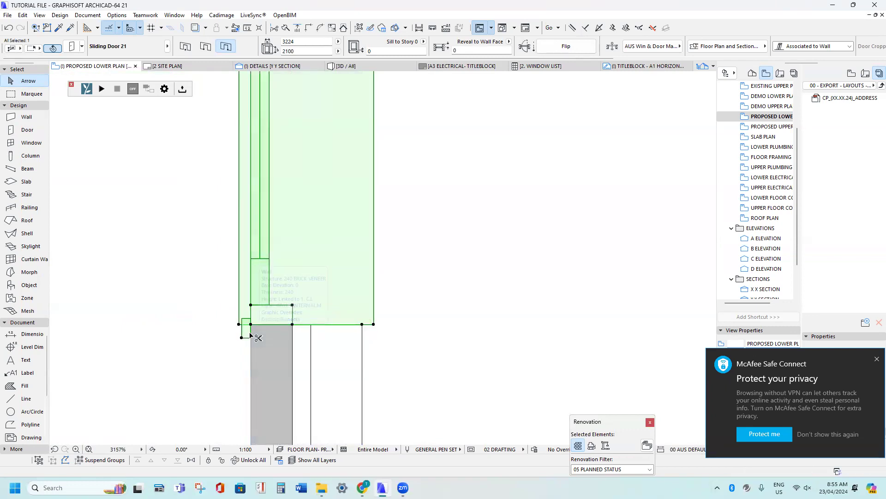
pyautogui.scroll(-5, 256, 319)
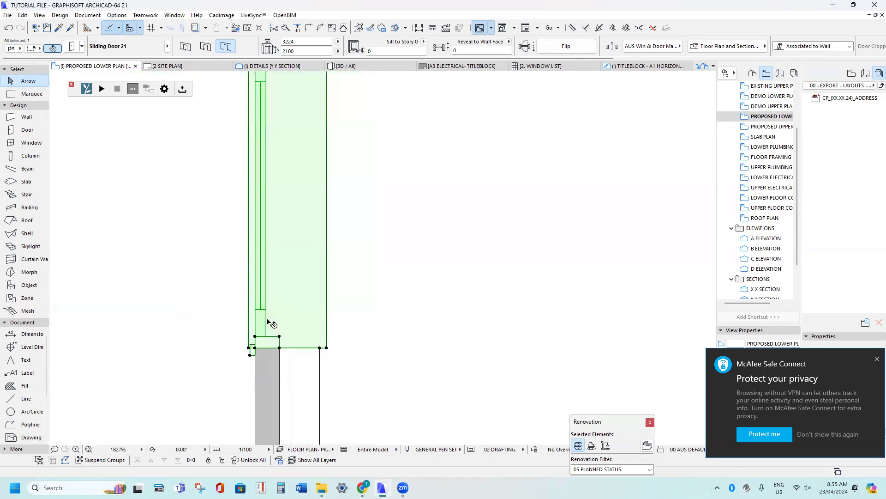
pyautogui.scroll(-1, 268, 291)
pyautogui.scroll(-2, 273, 259)
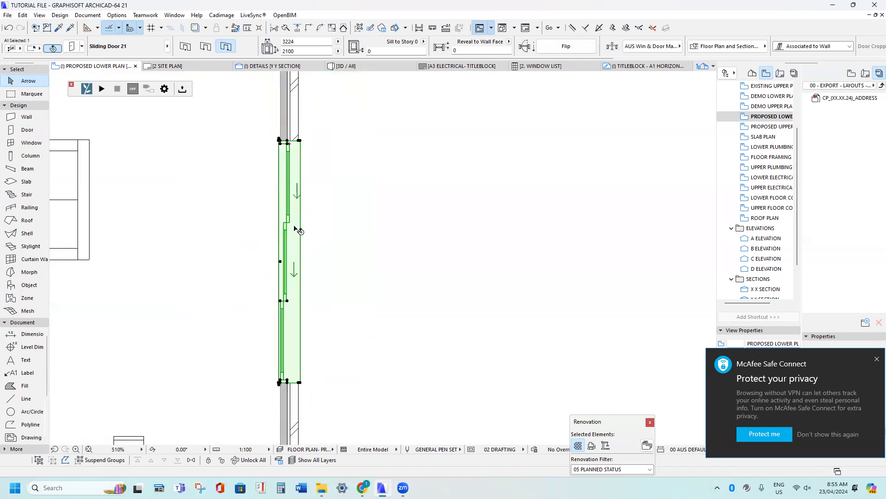
pyautogui.scroll(2, 281, 262)
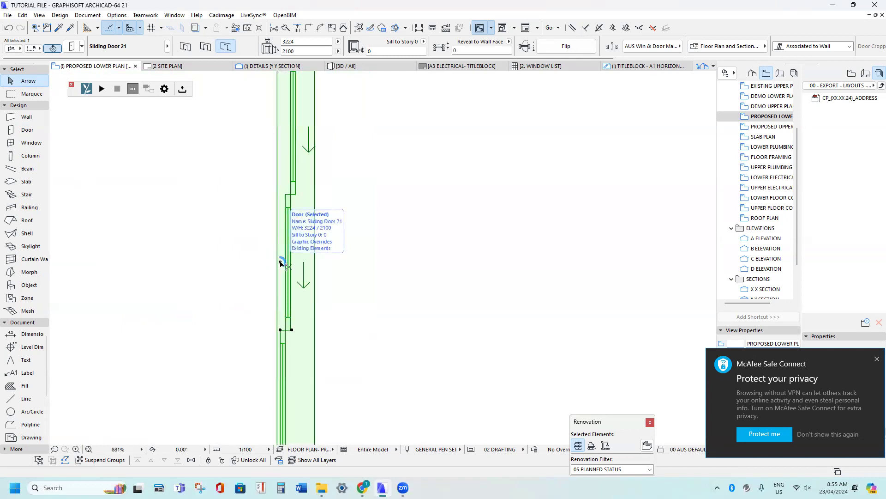
# Mirror the sliding door about its midpoint so the panels slide toward the upper end of the opening
pyautogui.hotkey('ctrl', 'm')
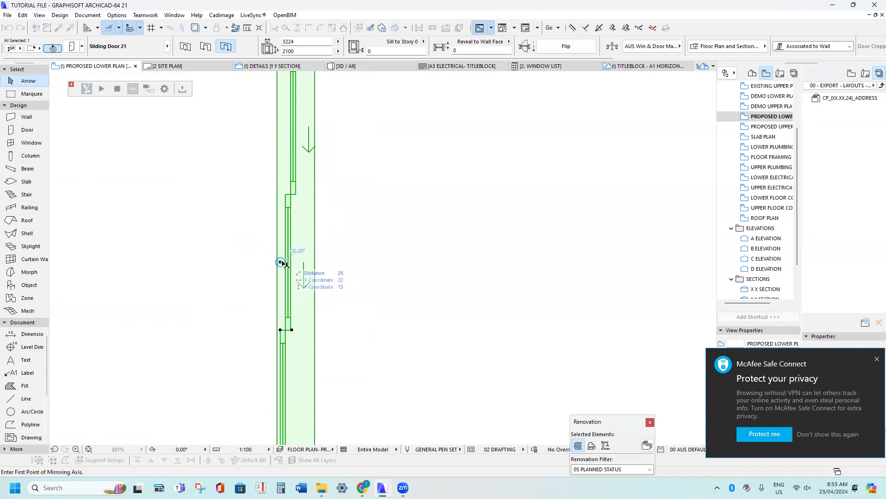
pyautogui.click(280, 263)
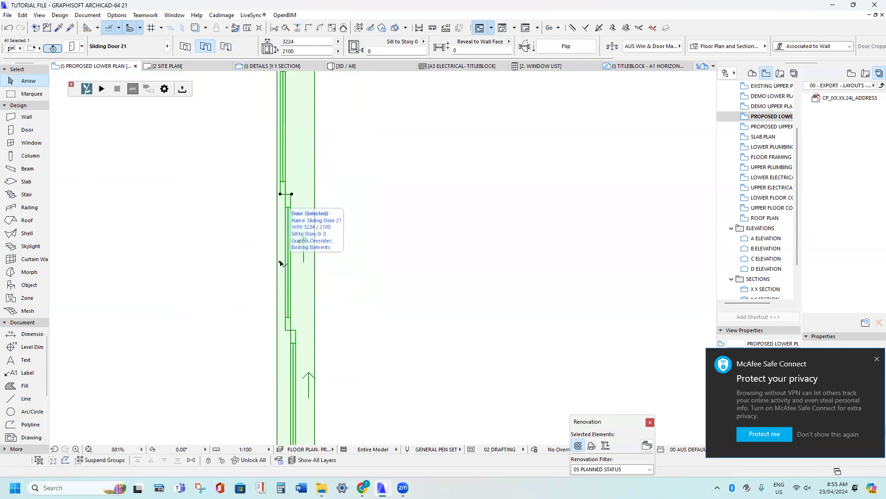
pyautogui.scroll(-4, 281, 262)
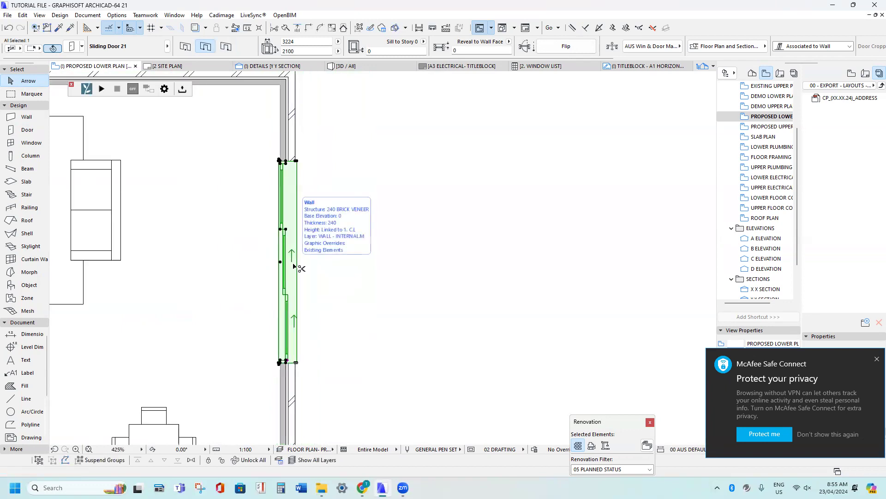
pyautogui.hotkey('ctrl', 'm')
pyautogui.click(281, 262)
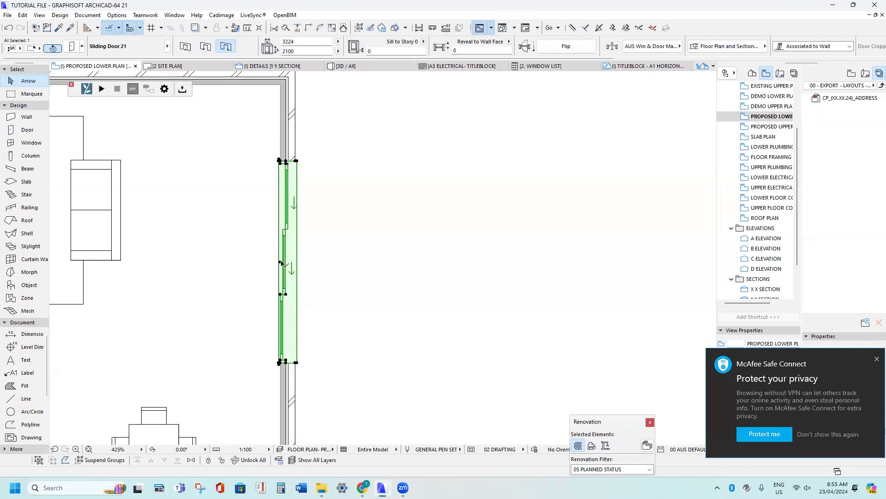
pyautogui.hotkey('ctrl', 'm')
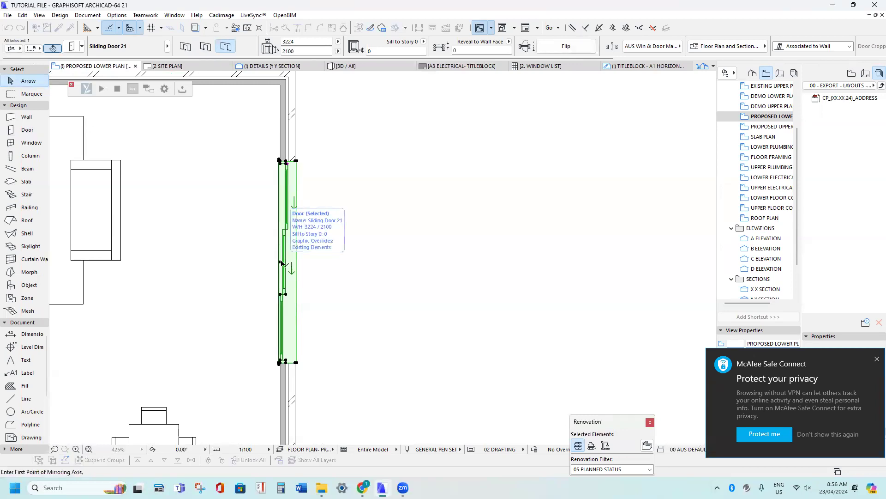
pyautogui.click(281, 262)
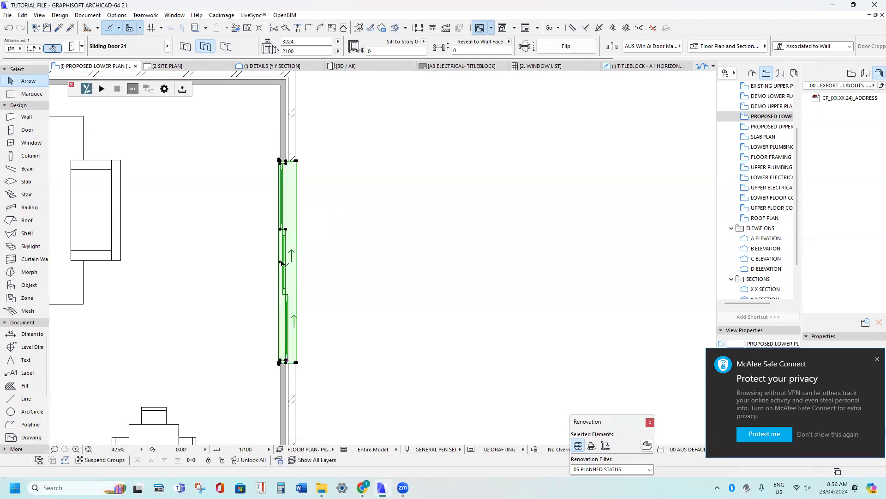
pyautogui.scroll(-2, 281, 263)
pyautogui.moveTo(281, 263); pyautogui.dragTo(376, 258, button='middle')
pyautogui.scroll(-2, 385, 284)
pyautogui.scroll(2, 314, 331)
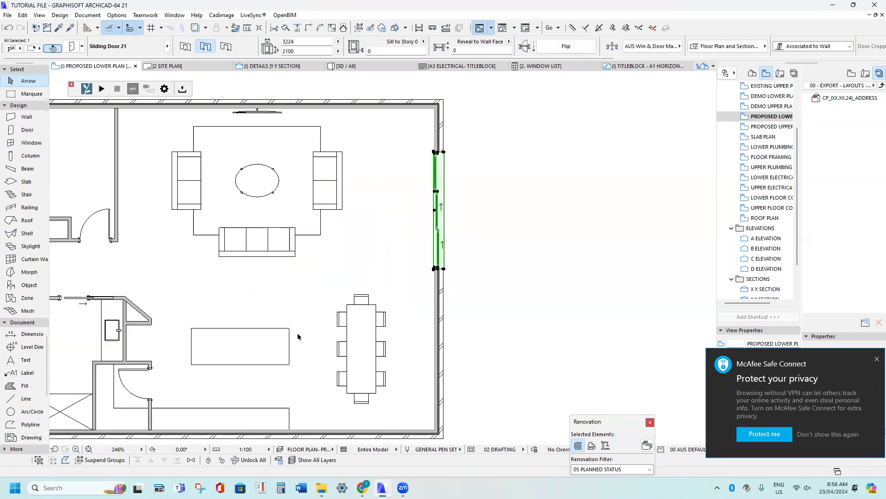
pyautogui.moveTo(393, 216); pyautogui.dragTo(393, 222, button='middle')
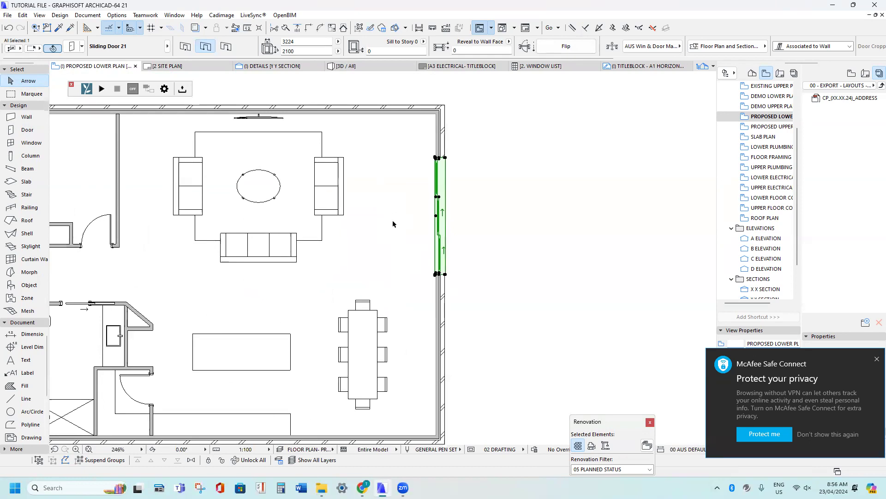
pyautogui.moveTo(356, 139); pyautogui.dragTo(359, 143, button='middle')
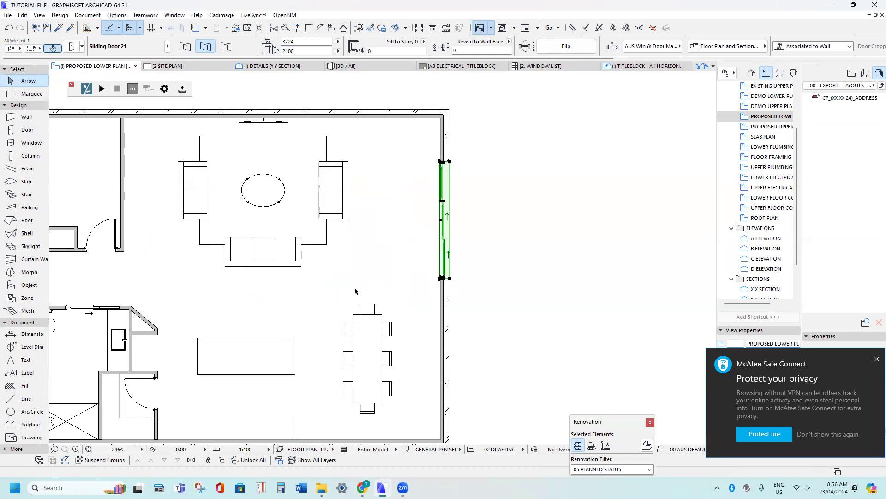
pyautogui.scroll(2, 442, 267)
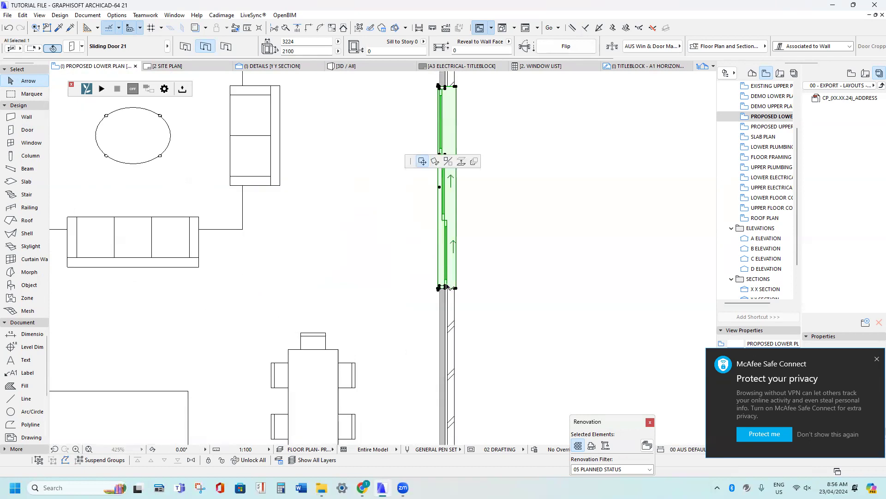
pyautogui.click(446, 285)
pyautogui.moveTo(450, 187); pyautogui.dragTo(414, 268, button='middle')
pyautogui.press('Escape')
# Set the sliding door's width to 3600 mm
pyautogui.scroll(-2, 422, 281)
pyautogui.scroll(-2, 404, 233)
pyautogui.scroll(2, 372, 217)
pyautogui.moveTo(371, 216); pyautogui.dragTo(354, 201, button='middle')
pyautogui.click(296, 41)
pyautogui.write('36')
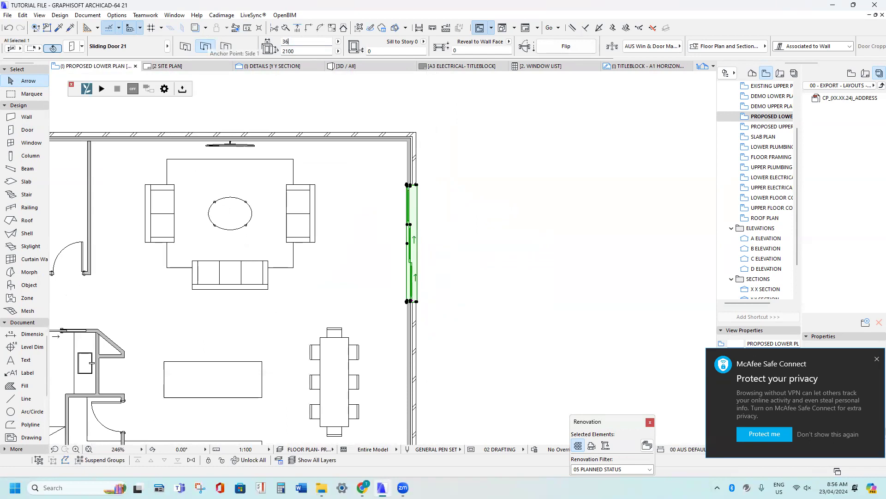
pyautogui.press('Return')
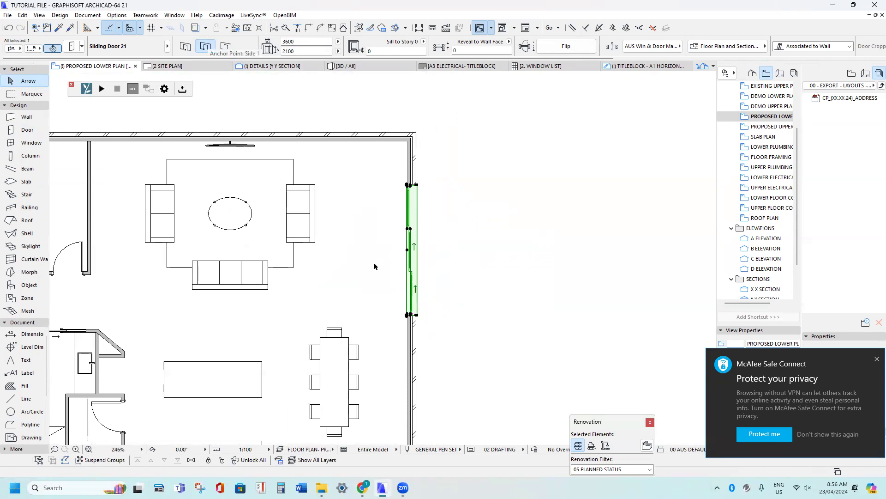
# Move the sliding door up its wall until the edge of its opening meets the room's inner corner
pyautogui.scroll(3, 413, 272)
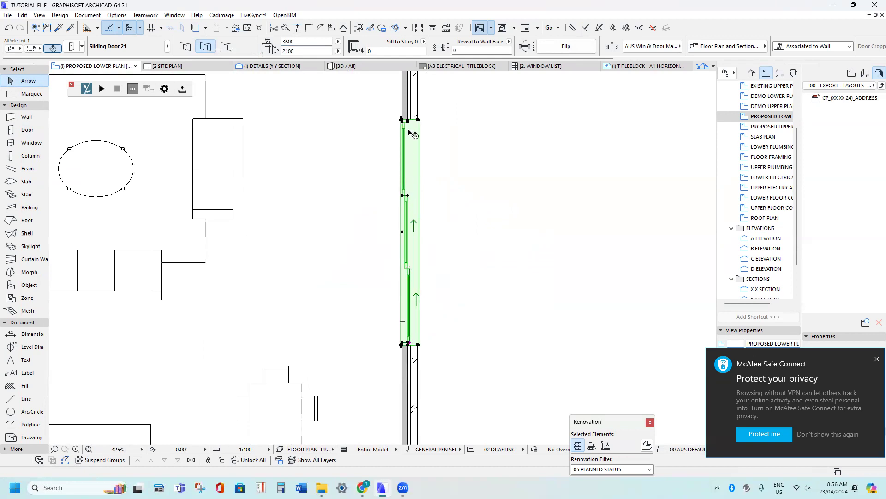
pyautogui.scroll(-3, 408, 134)
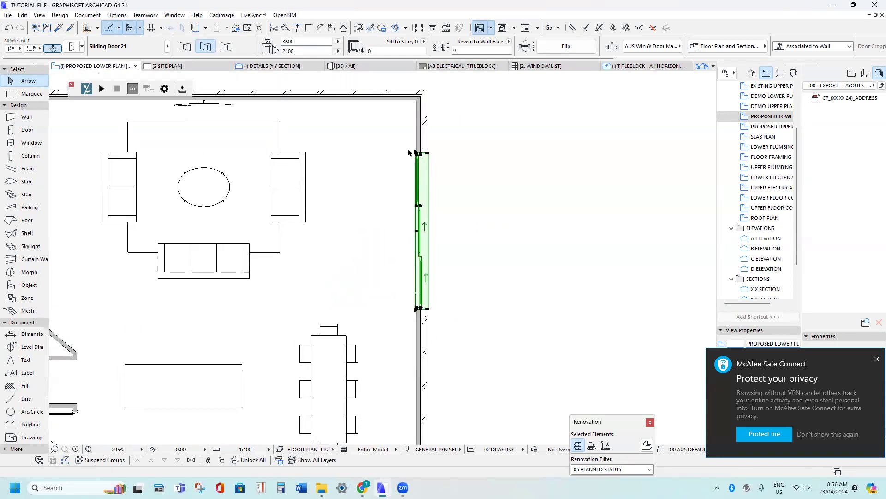
pyautogui.scroll(-2, 410, 152)
pyautogui.scroll(4, 412, 151)
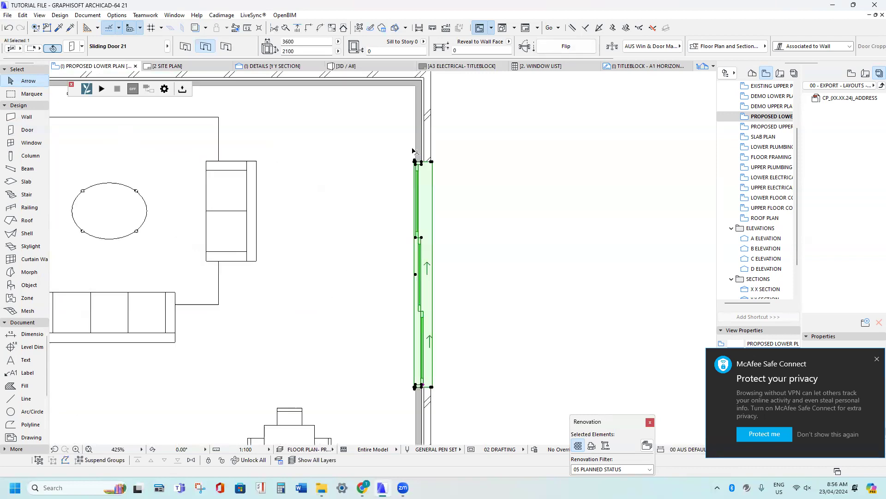
pyautogui.scroll(4, 410, 134)
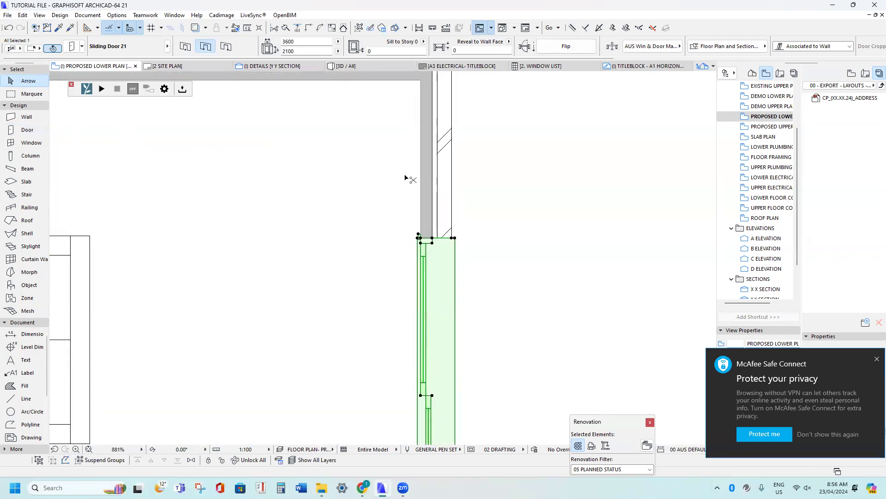
pyautogui.hotkey('ctrl', 'd')
pyautogui.click(453, 239)
pyautogui.moveTo(441, 140); pyautogui.dragTo(450, 244, button='middle')
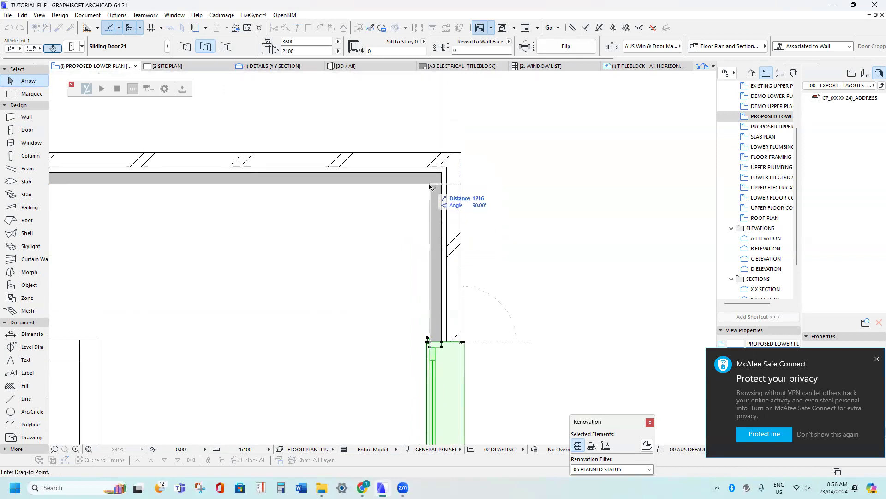
pyautogui.scroll(1, 429, 186)
pyautogui.click(430, 185)
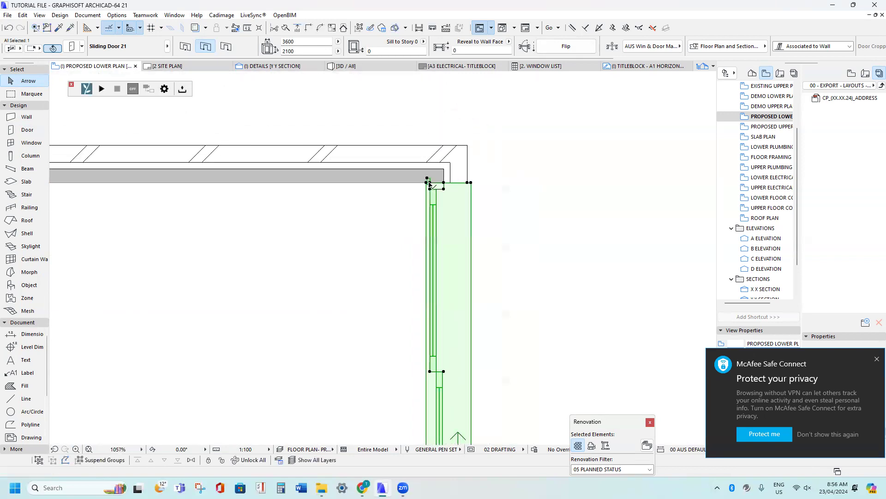
# Move the sliding door 600 mm down its wall, away from the room's upper corner
pyautogui.scroll(-4, 429, 185)
pyautogui.hotkey('ctrl', 'd')
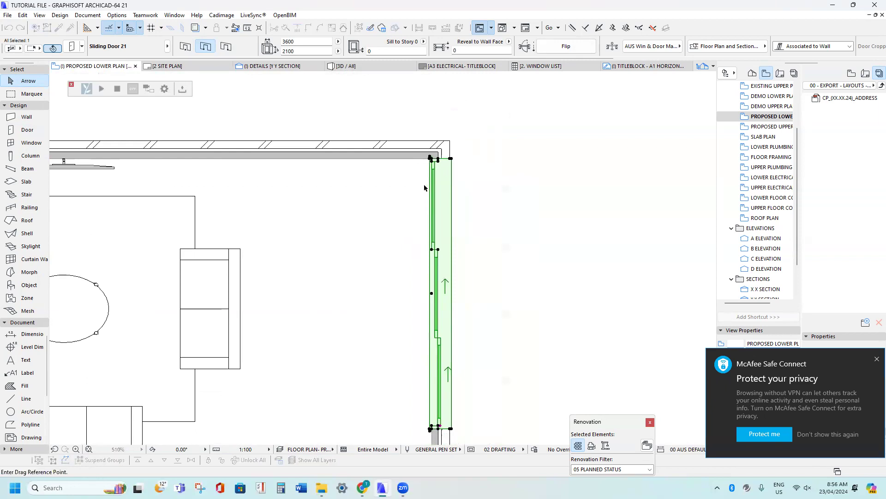
pyautogui.click(431, 158)
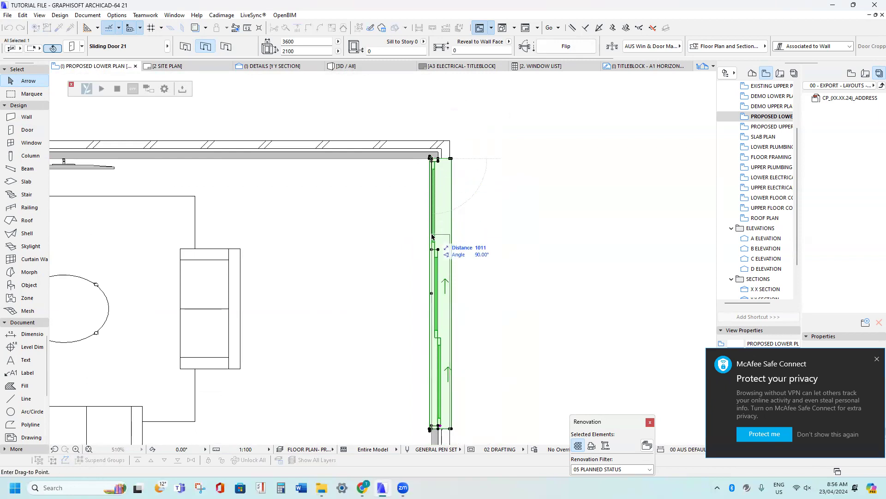
pyautogui.press('Tab')
pyautogui.write('6')
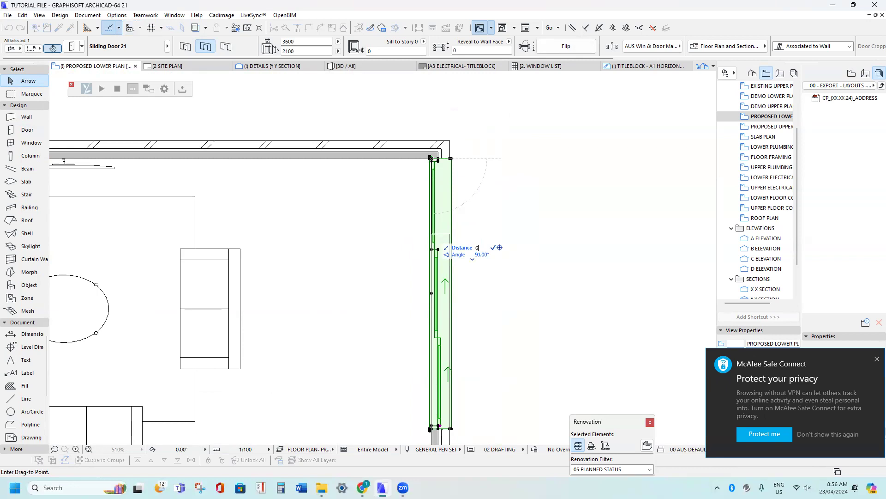
pyautogui.write('00')
pyautogui.press('Return')
pyautogui.scroll(-3, 410, 245)
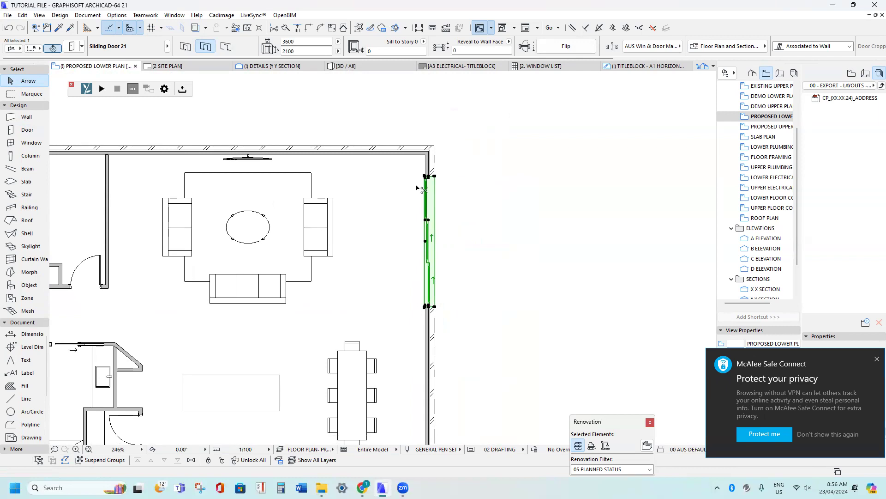
# Shift the sliding door a further 400 mm down the same wall
pyautogui.hotkey('ctrl', 'd')
pyautogui.scroll(3, 427, 180)
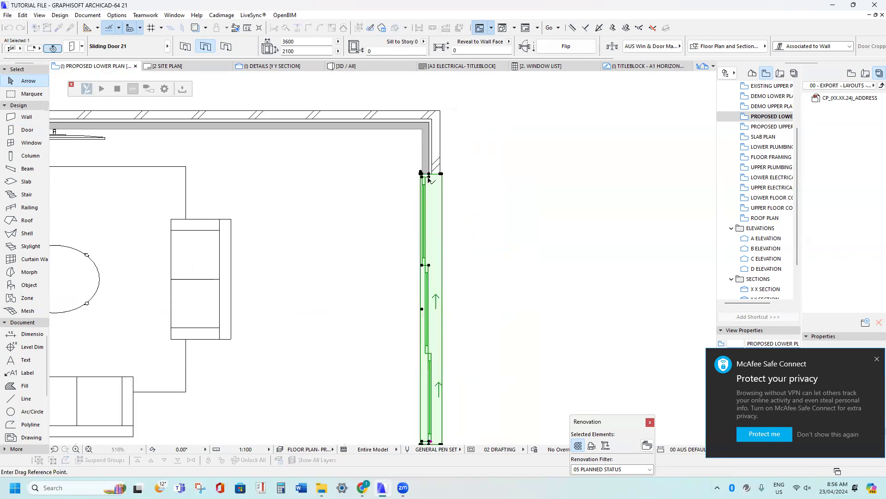
pyautogui.click(441, 174)
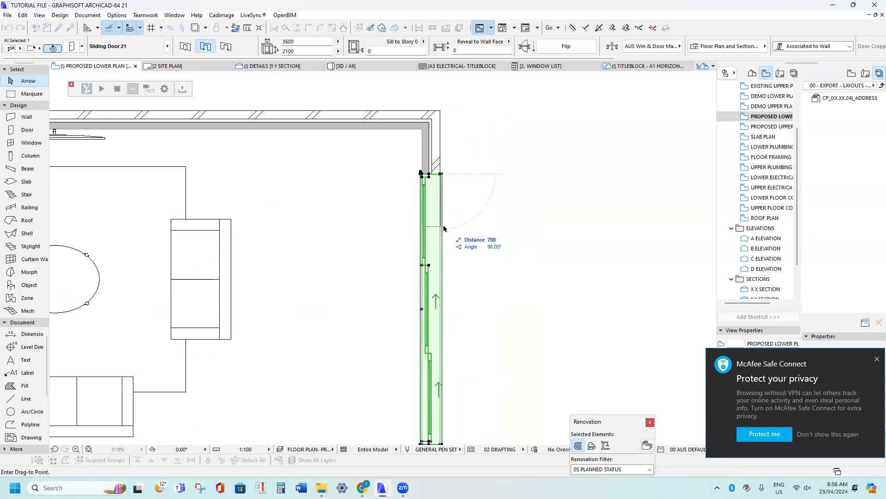
pyautogui.press('Tab')
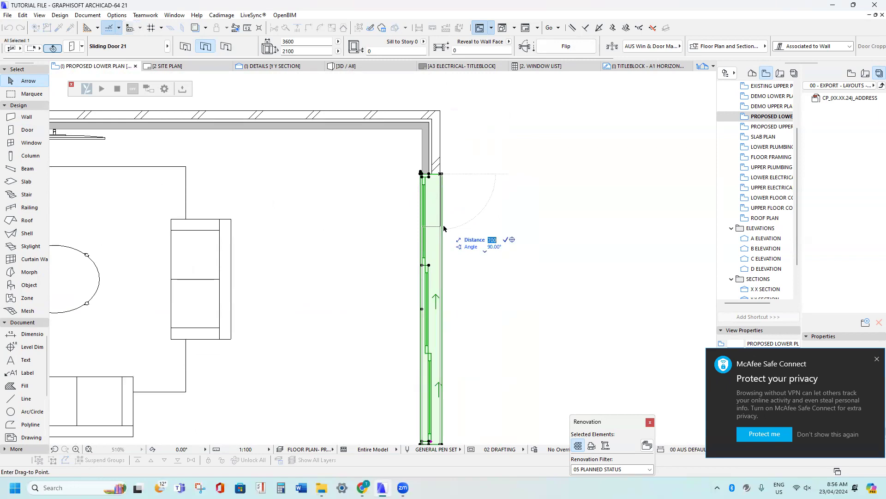
pyautogui.write('40')
pyautogui.press('Return')
pyautogui.scroll(-5, 319, 200)
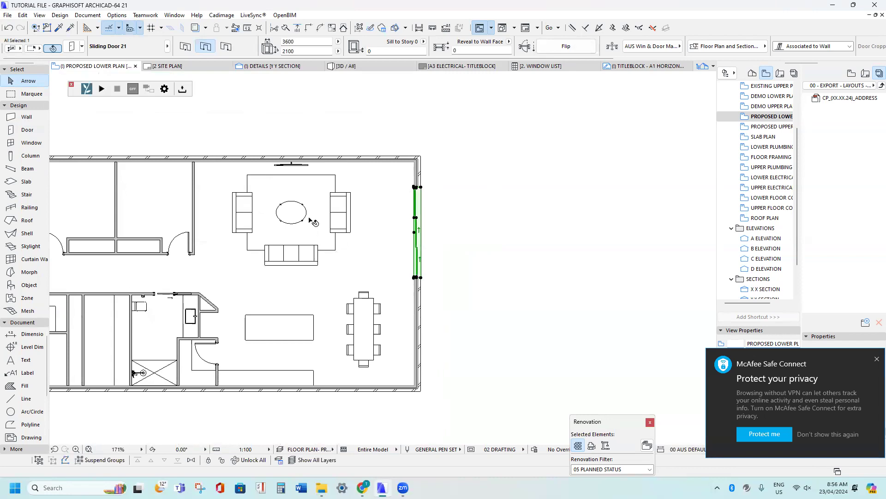
# Examine the floor plan's external walls, from the living area across to the entry and wet rooms, for another external door location
pyautogui.scroll(2, 406, 250)
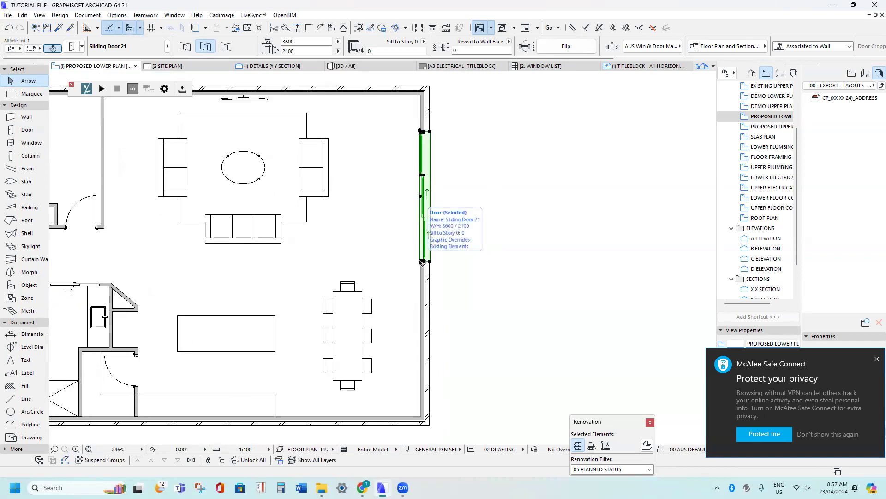
pyautogui.scroll(-2, 418, 253)
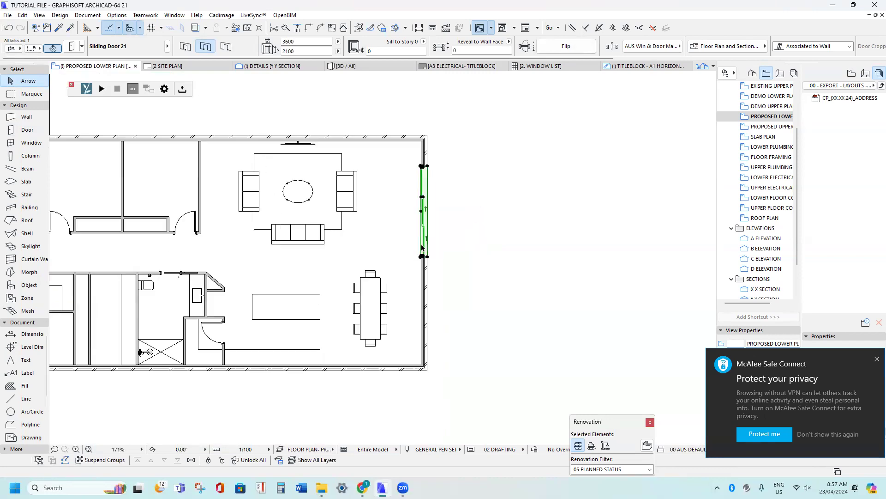
pyautogui.moveTo(355, 243); pyautogui.dragTo(495, 234, button='middle')
pyautogui.scroll(-2, 495, 235)
pyautogui.moveTo(398, 230); pyautogui.dragTo(401, 240, button='middle')
pyautogui.scroll(2, 269, 225)
pyautogui.moveTo(280, 235); pyautogui.dragTo(291, 278, button='middle')
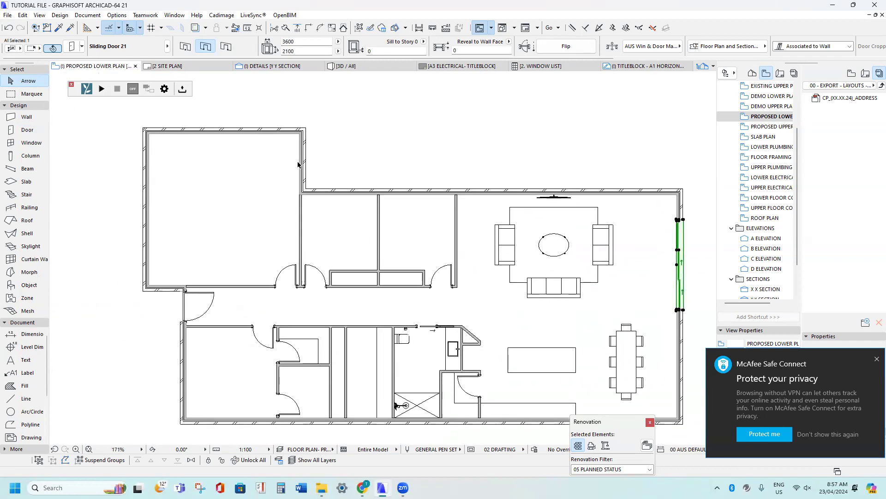
pyautogui.moveTo(237, 329); pyautogui.dragTo(193, 267, button='middle')
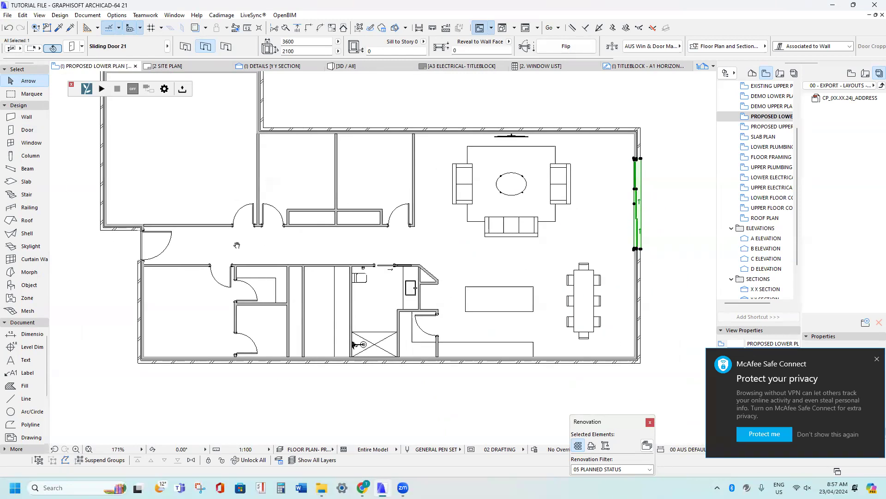
pyautogui.scroll(2, 325, 375)
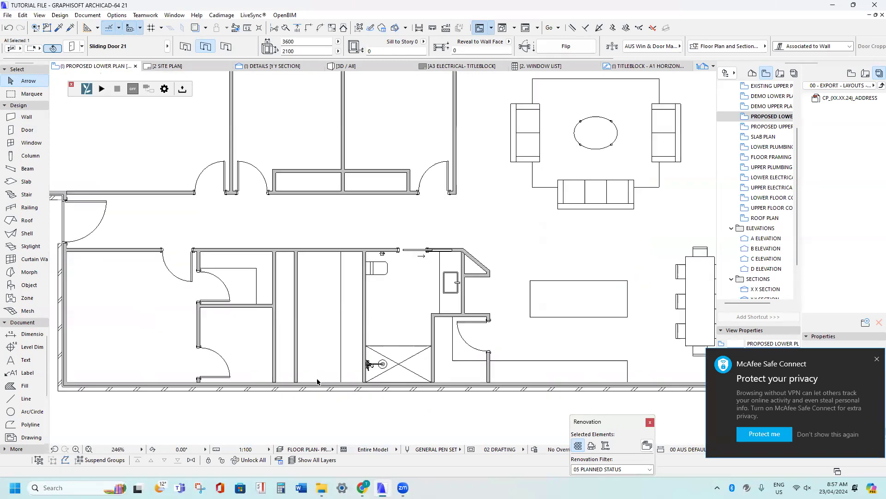
pyautogui.scroll(-1, 327, 379)
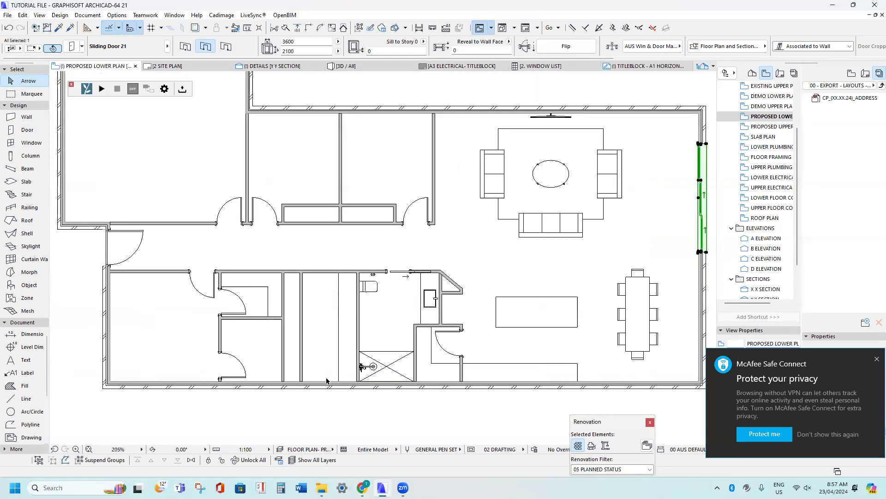
# Copy an interior hinged door's settings and place an 820 x 2040 door in the lower external wall beside the bathroom, hinged nearest the bedroom and swinging inward
pyautogui.click(175, 317)
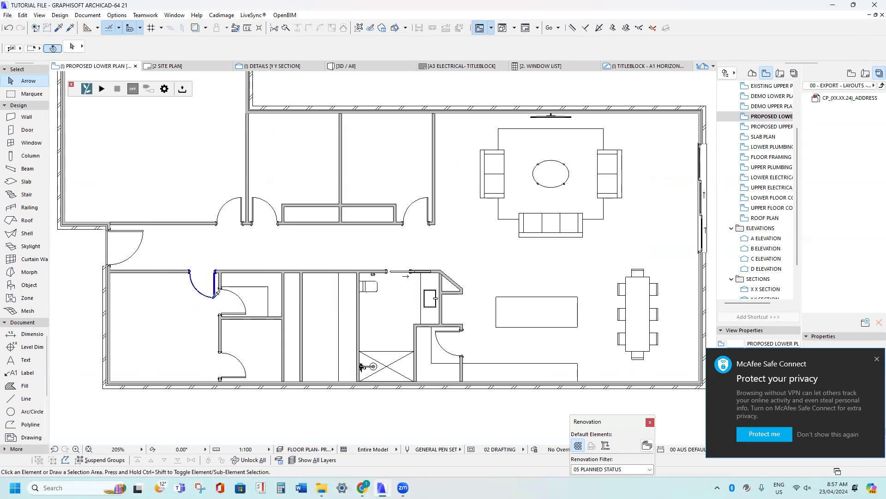
pyautogui.keyDown('alt'); pyautogui.click(216, 294); pyautogui.keyUp('alt')
pyautogui.scroll(2, 341, 396)
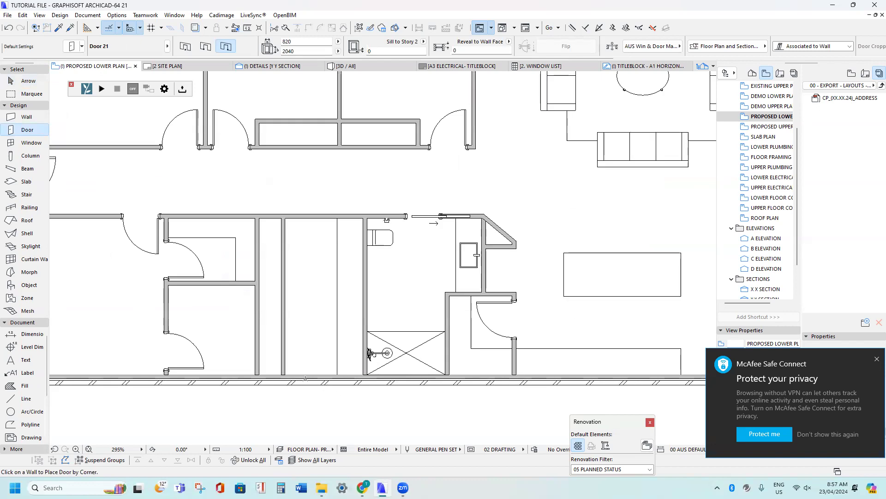
pyautogui.scroll(2, 305, 378)
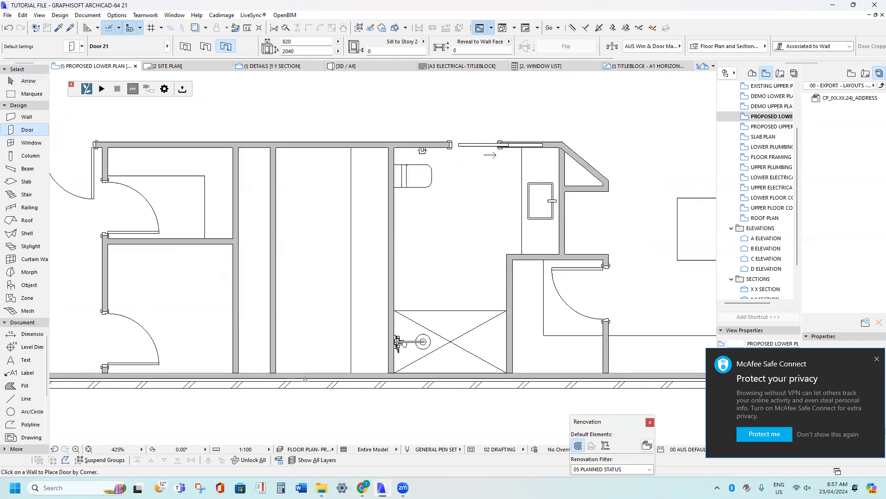
pyautogui.click(338, 390)
pyautogui.click(280, 325)
pyautogui.scroll(4, 280, 324)
pyautogui.scroll(-1, 286, 330)
pyautogui.moveTo(287, 332); pyautogui.dragTo(279, 258, button='middle')
pyautogui.press('Escape')
# Set the new hinged door's reveal to wall face to 110 mm
pyautogui.click(277, 360)
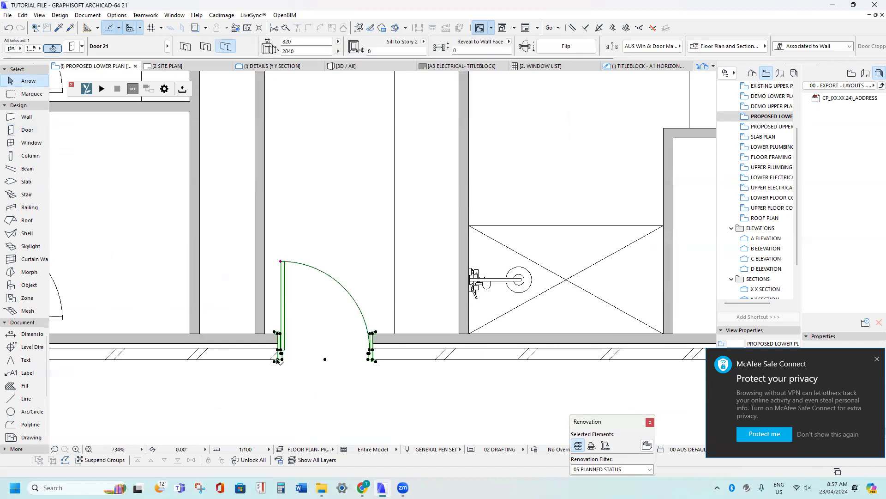
pyautogui.moveTo(467, 51); pyautogui.dragTo(424, 49)
pyautogui.write('110')
pyautogui.press('Return')
pyautogui.scroll(5, 323, 360)
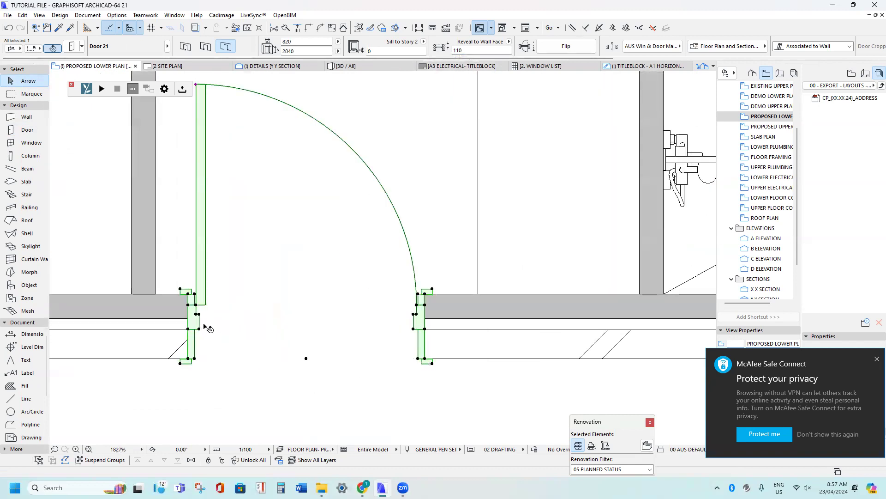
pyautogui.scroll(-2, 311, 294)
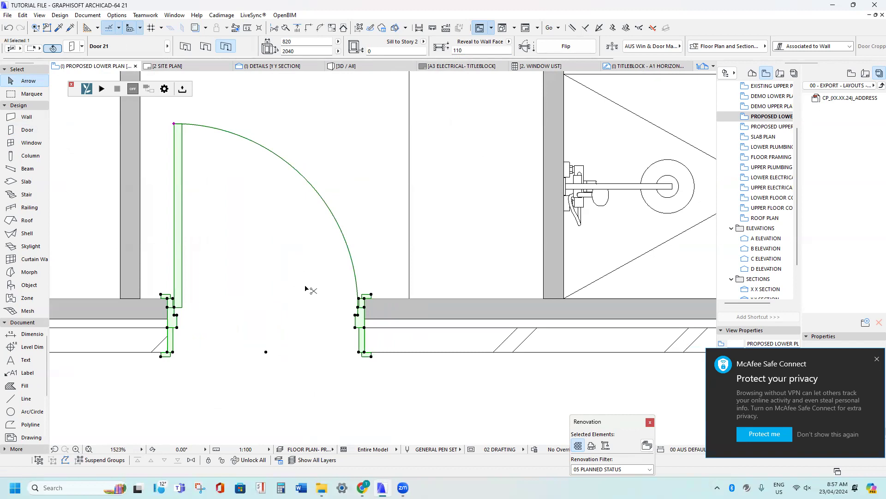
# Change the new hinged door's leaf to the No Grid glazed style in its settings
pyautogui.click(71, 47)
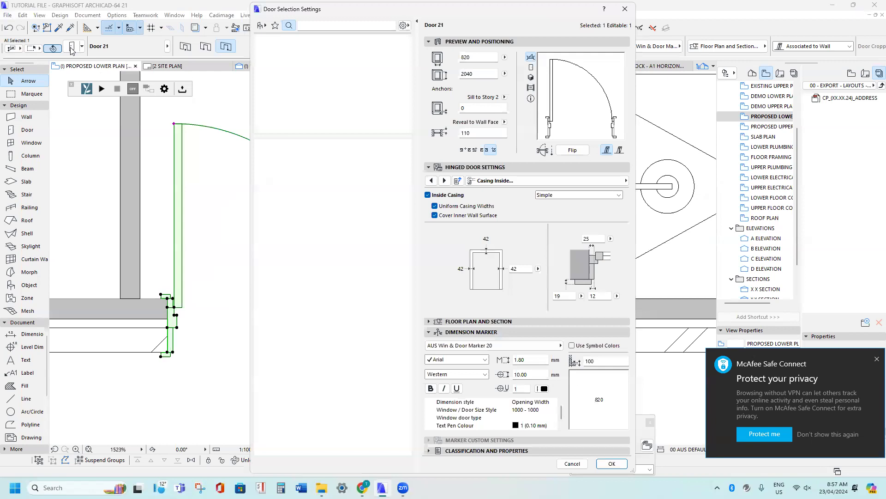
pyautogui.press('Escape')
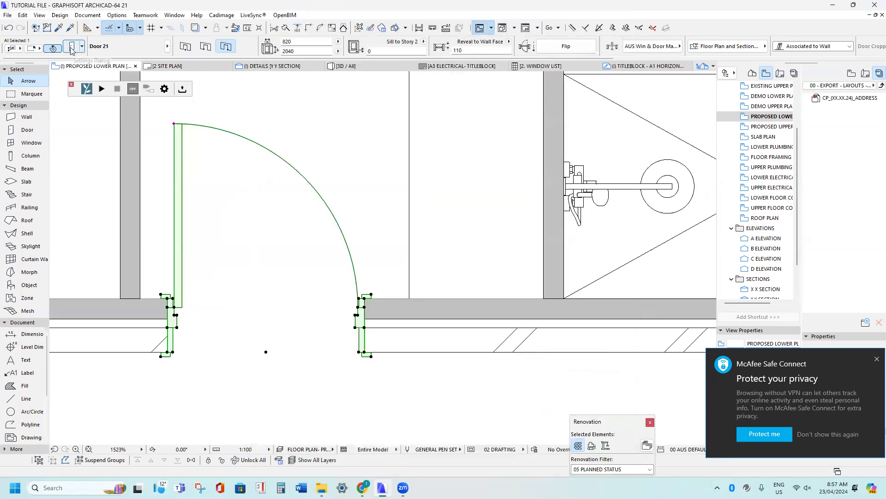
pyautogui.click(72, 47)
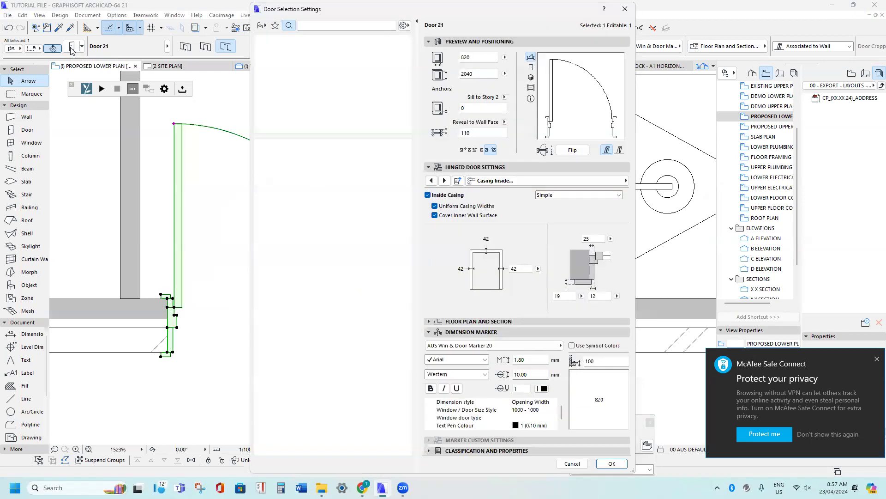
pyautogui.click(518, 183)
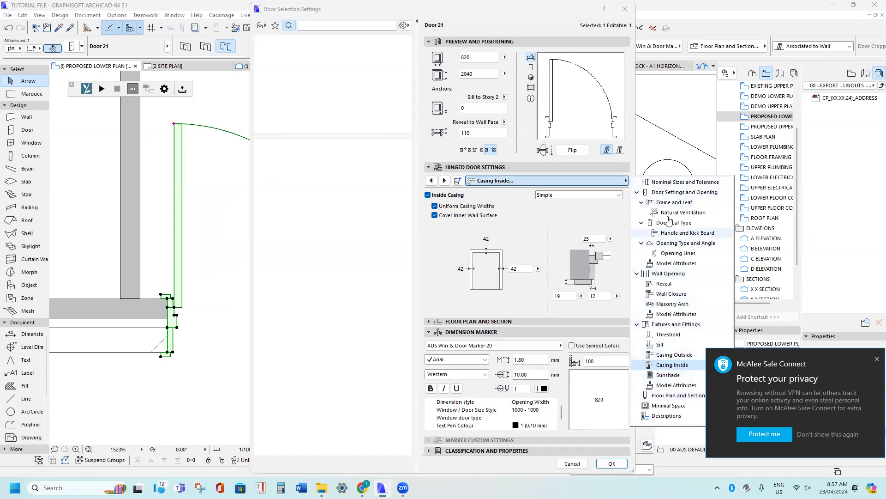
pyautogui.click(674, 192)
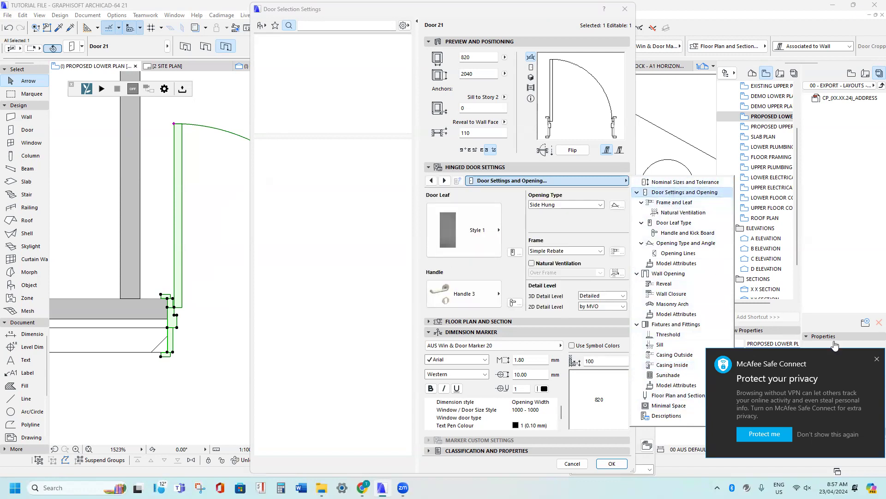
pyautogui.click(875, 360)
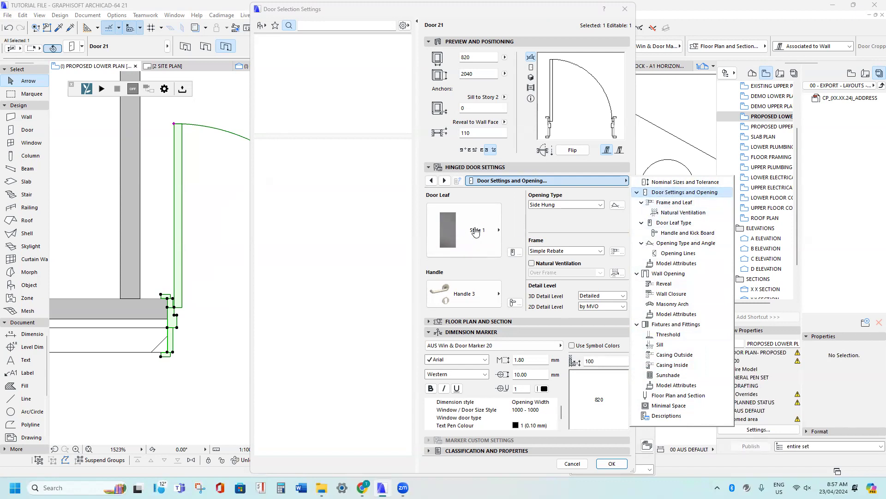
pyautogui.click(475, 232)
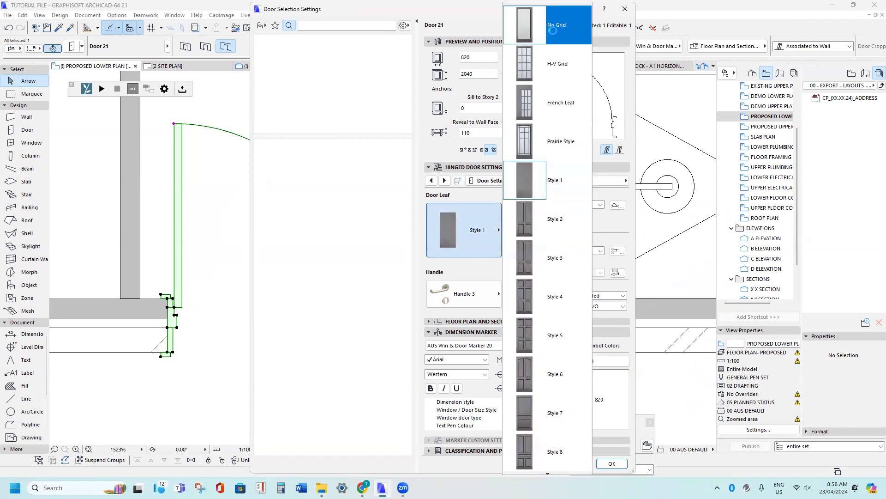
pyautogui.click(553, 30)
# Set the door's uniform frame and leaf surfaces to Paint - Black Gloss and apply the settings
pyautogui.click(513, 181)
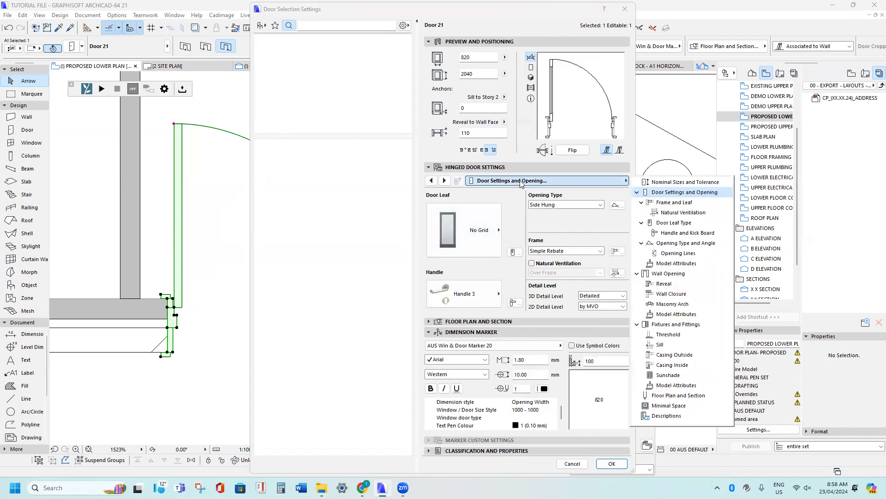
pyautogui.click(666, 264)
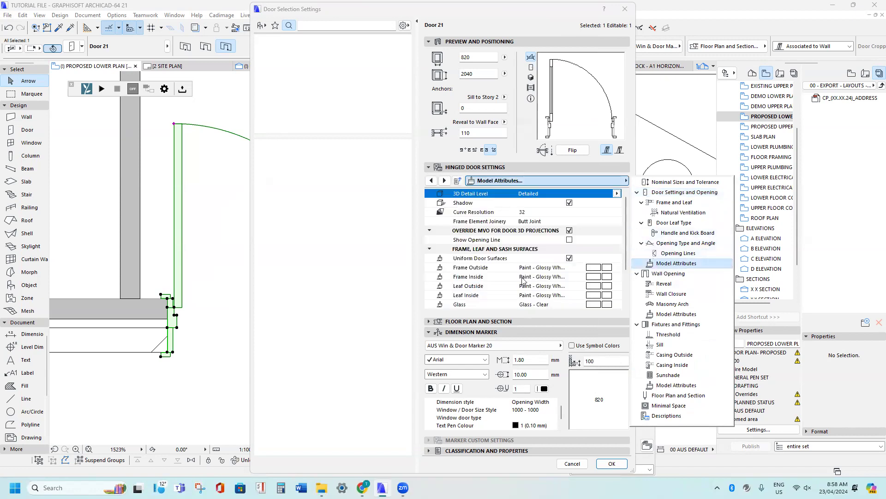
pyautogui.click(571, 287)
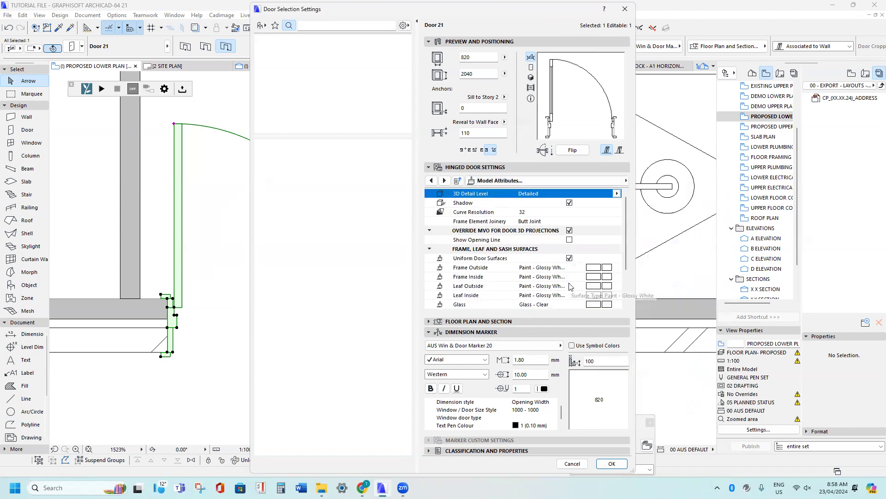
pyautogui.click(618, 269)
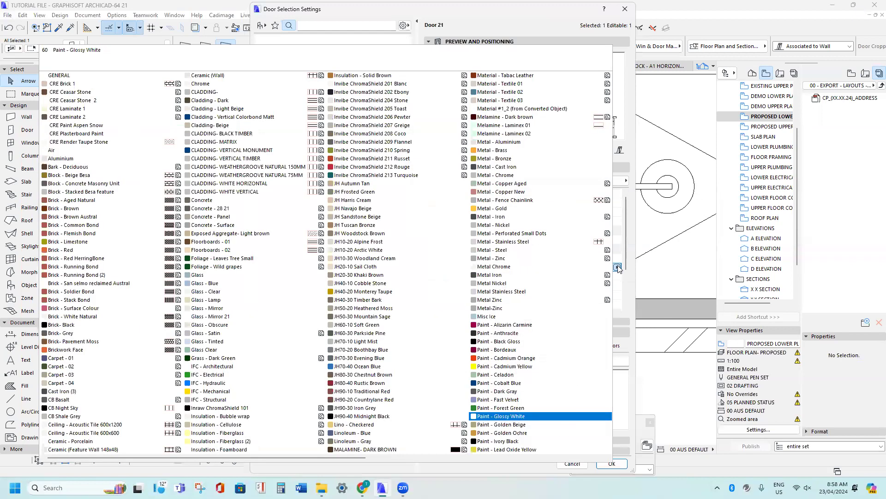
pyautogui.click(526, 343)
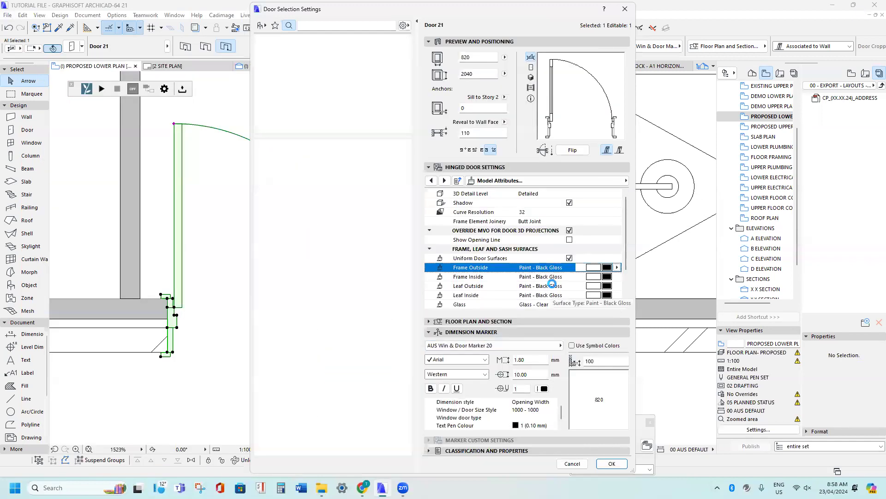
pyautogui.click(610, 463)
pyautogui.scroll(-3, 353, 270)
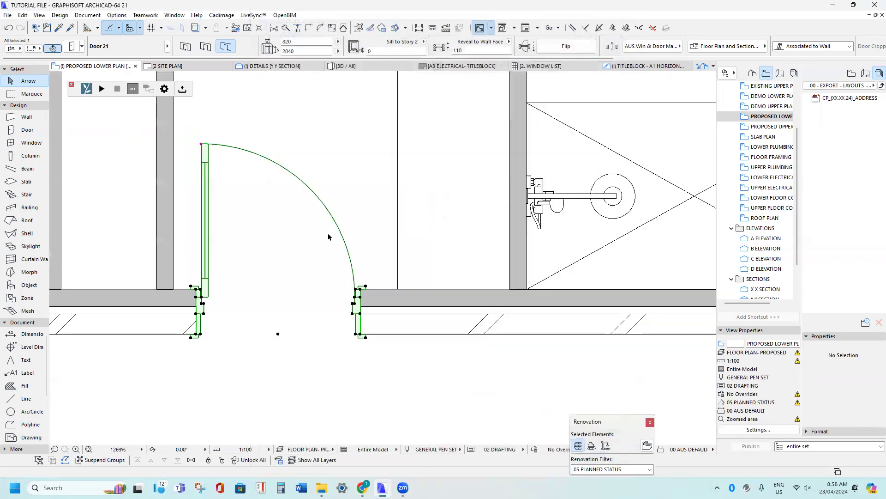
# Turn off the outside casing in the external hinged door's settings and apply the change
pyautogui.scroll(5, 245, 378)
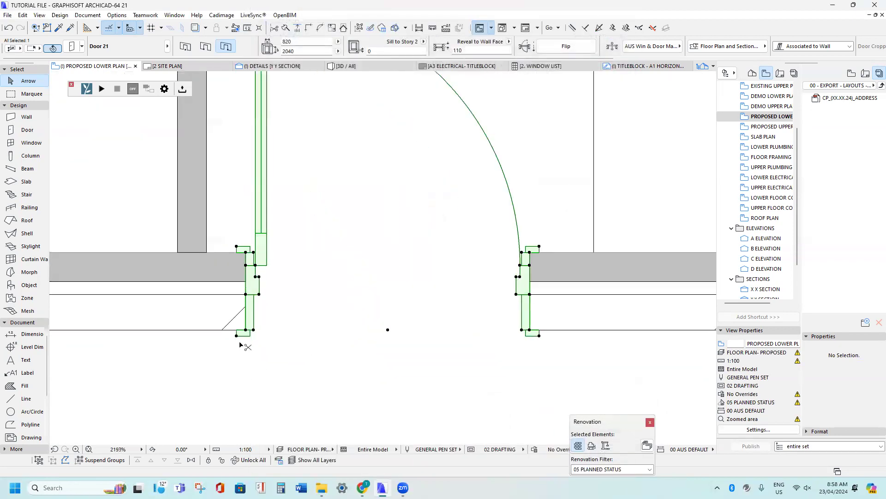
pyautogui.hotkey('ctrl', 't')
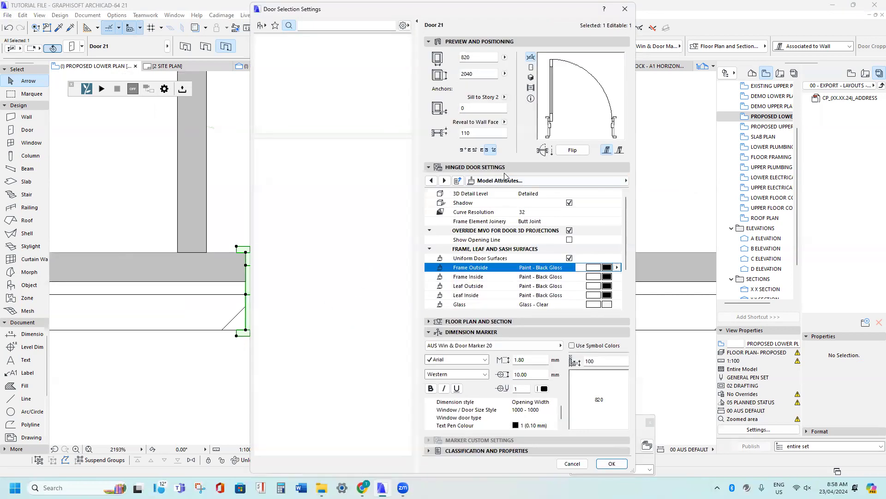
pyautogui.click(505, 180)
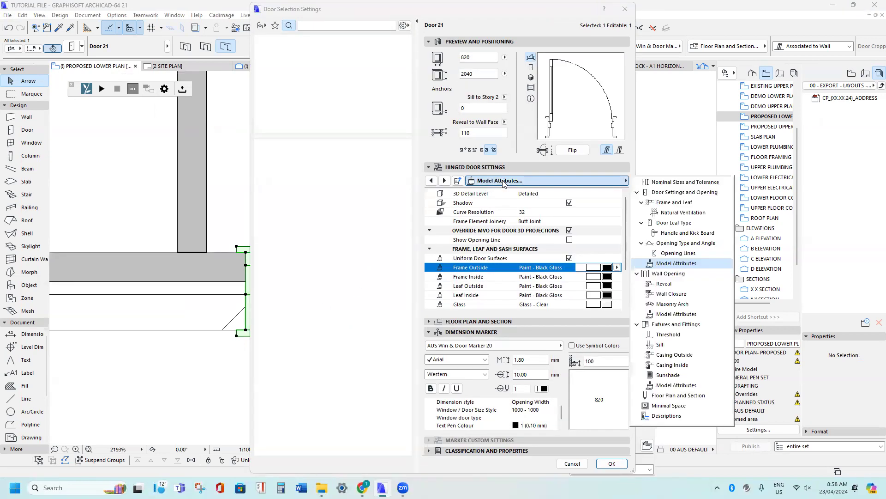
pyautogui.click(675, 354)
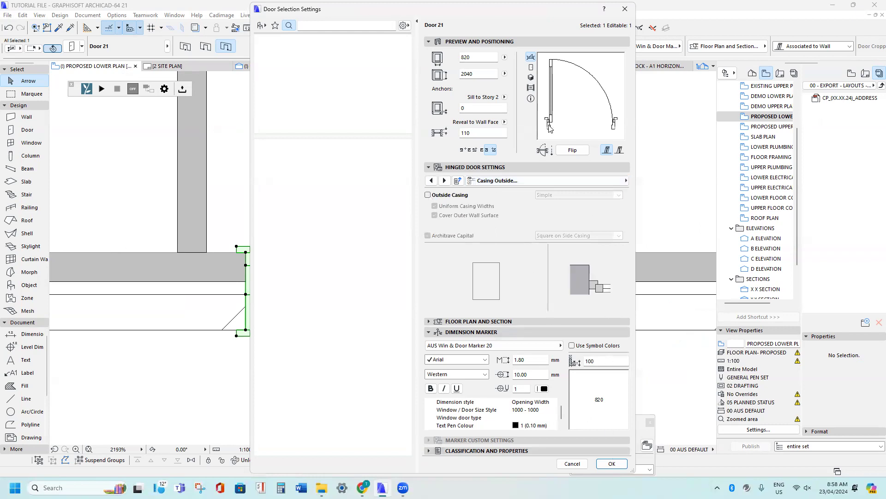
pyautogui.click(428, 196)
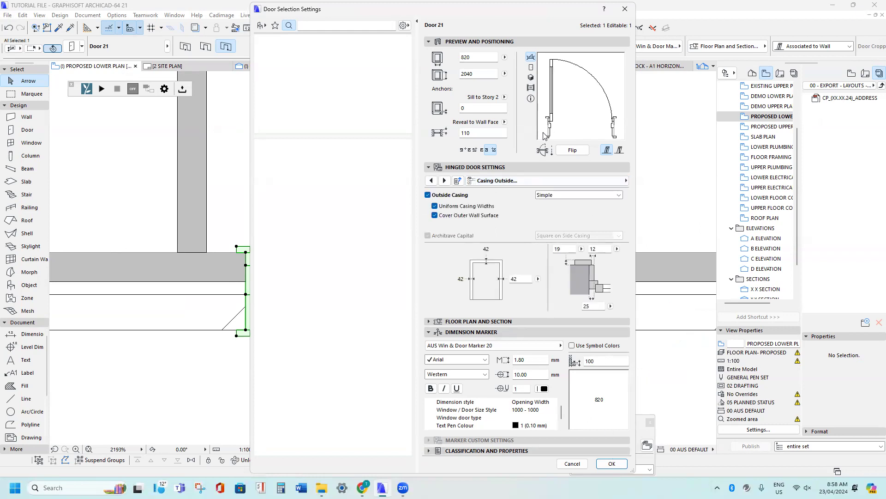
pyautogui.click(428, 195)
pyautogui.click(612, 464)
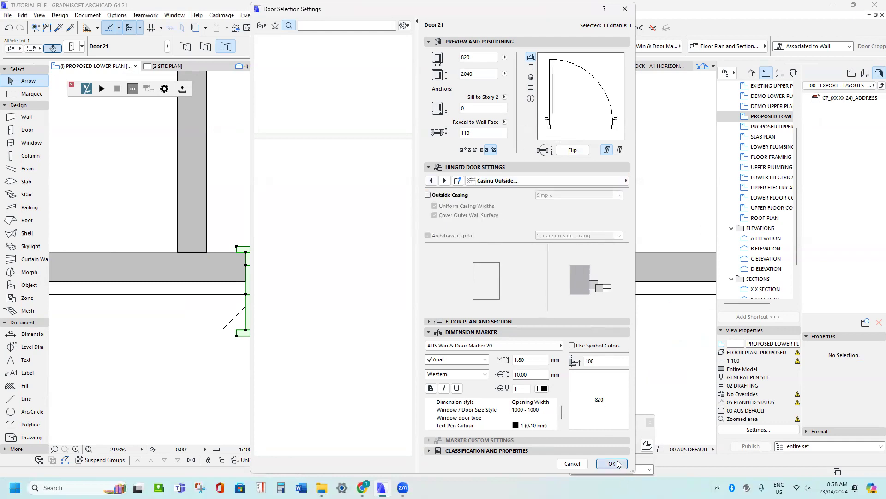
# Examine the external door's frame, inside casing and brick opening up close, including its fit against the adjoining wall
pyautogui.scroll(-5, 280, 307)
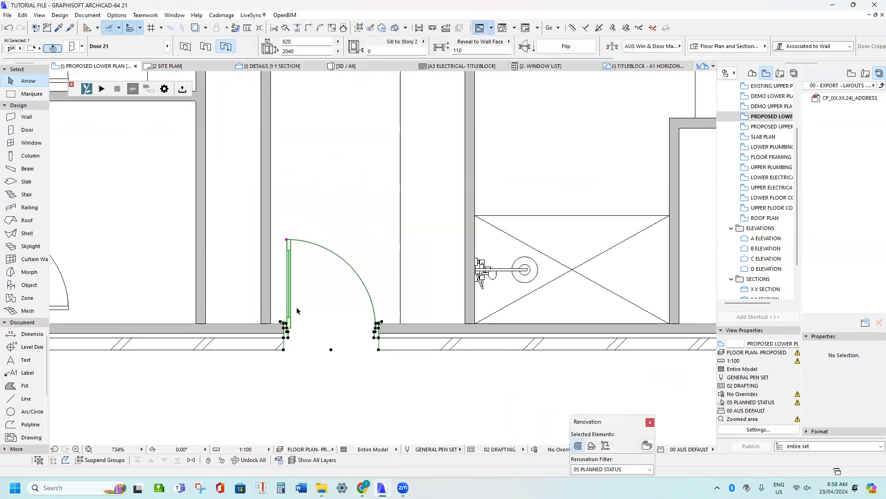
pyautogui.scroll(5, 298, 319)
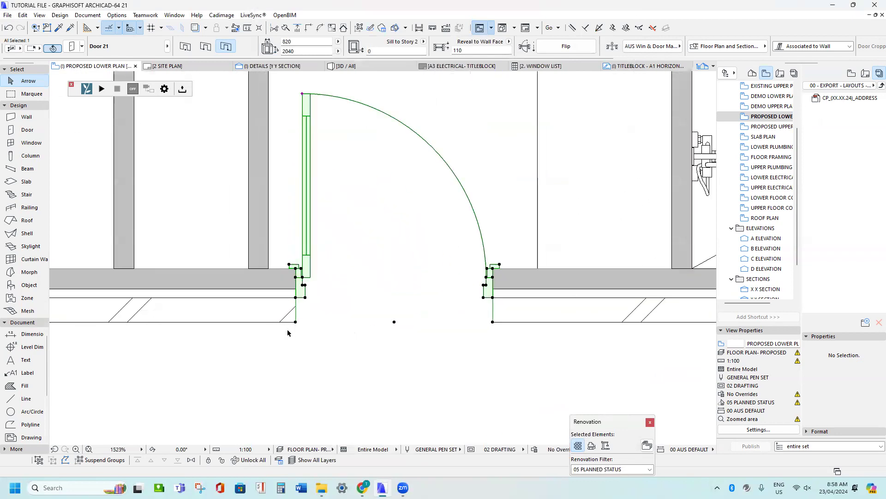
pyautogui.scroll(-3, 295, 323)
pyautogui.scroll(6, 293, 318)
pyautogui.scroll(3, 302, 312)
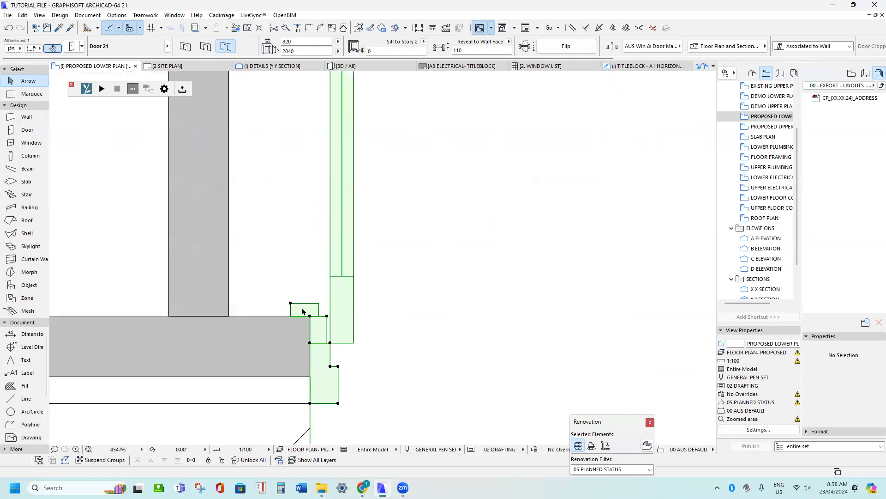
pyautogui.scroll(-10, 310, 317)
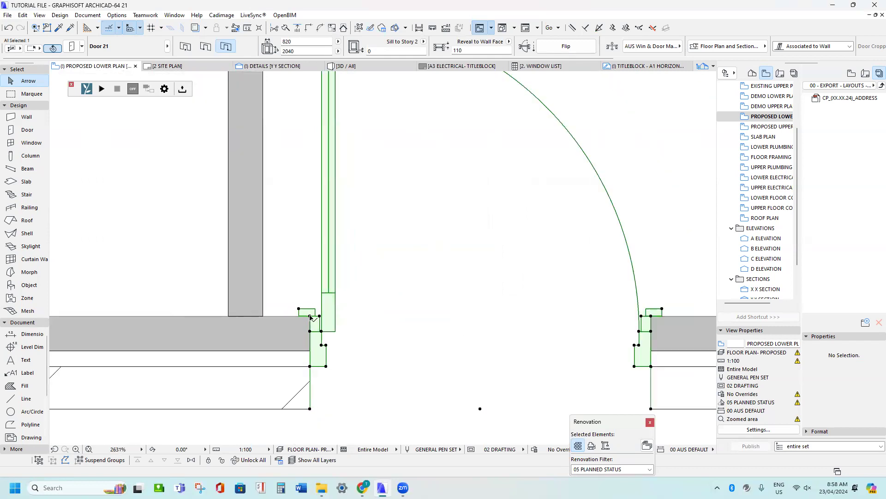
pyautogui.moveTo(307, 294); pyautogui.dragTo(310, 311, button='middle')
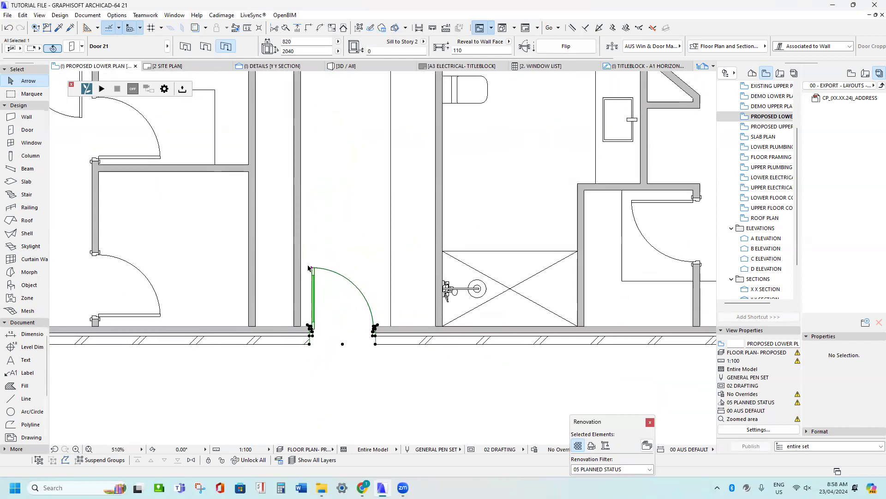
pyautogui.scroll(-3, 309, 268)
pyautogui.scroll(1, 317, 264)
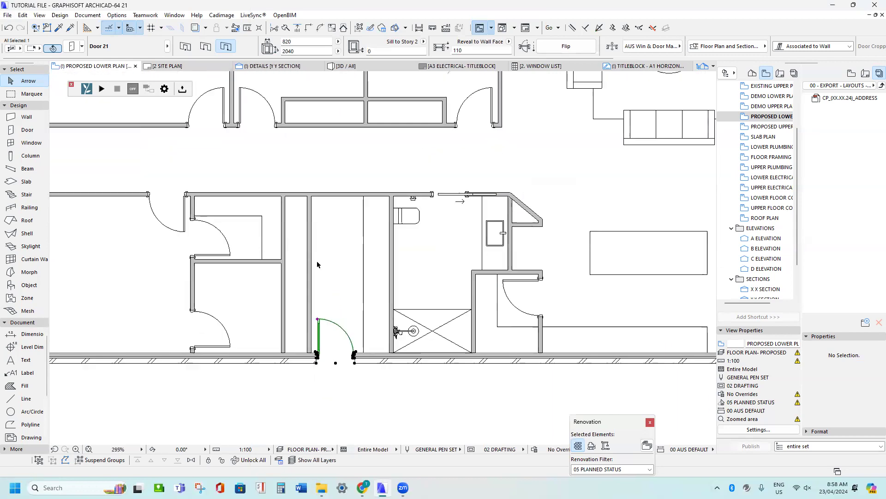
# Copy an interior hinged door's settings and place an 820 x 2040 door in the hallway wall opposite the external door, swinging away from the hallway
pyautogui.scroll(1, 321, 197)
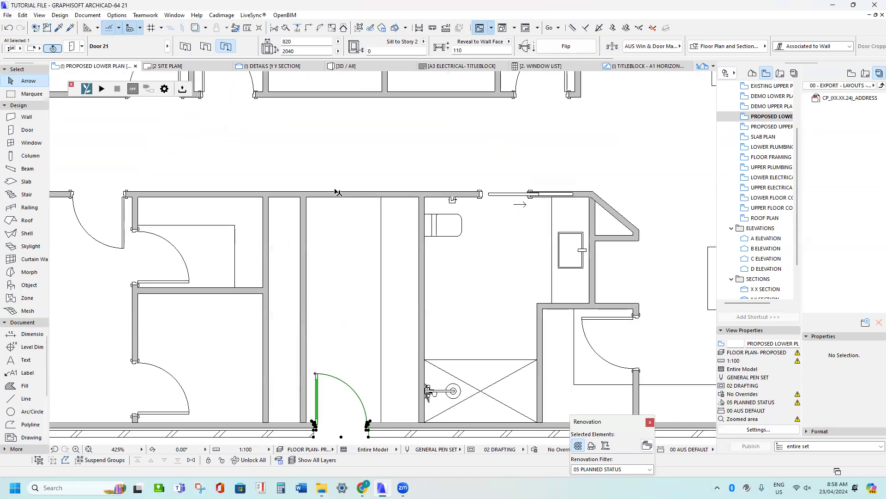
pyautogui.press('Escape')
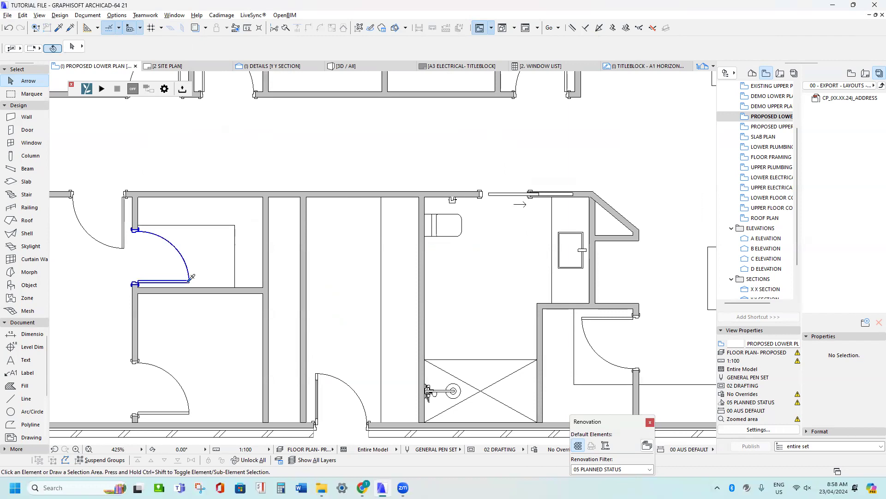
pyautogui.keyDown('alt'); pyautogui.click(191, 277); pyautogui.keyUp('alt')
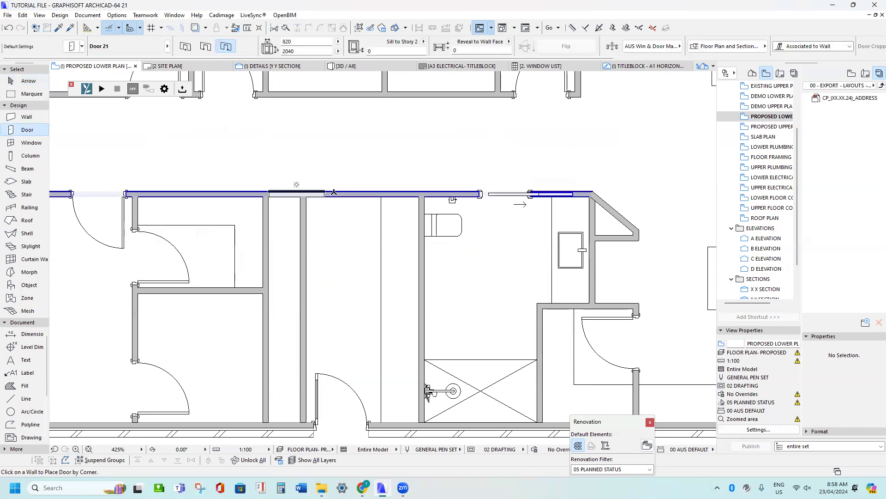
pyautogui.click(368, 192)
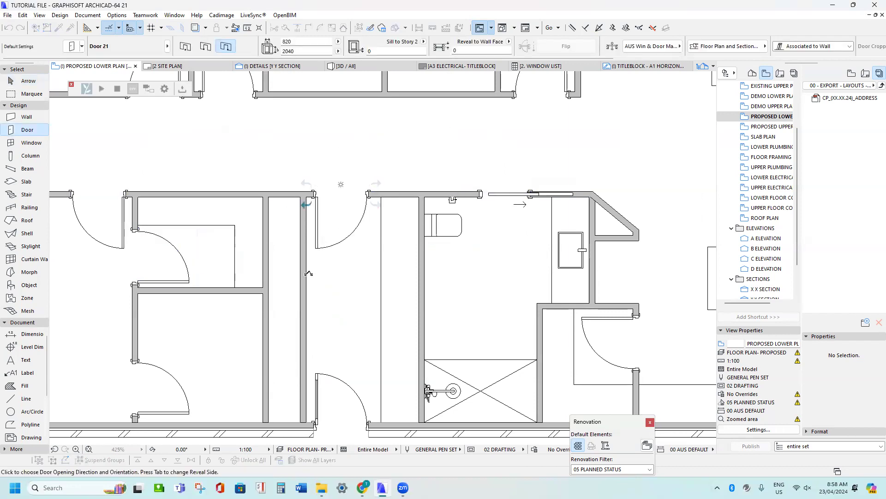
pyautogui.scroll(7, 317, 191)
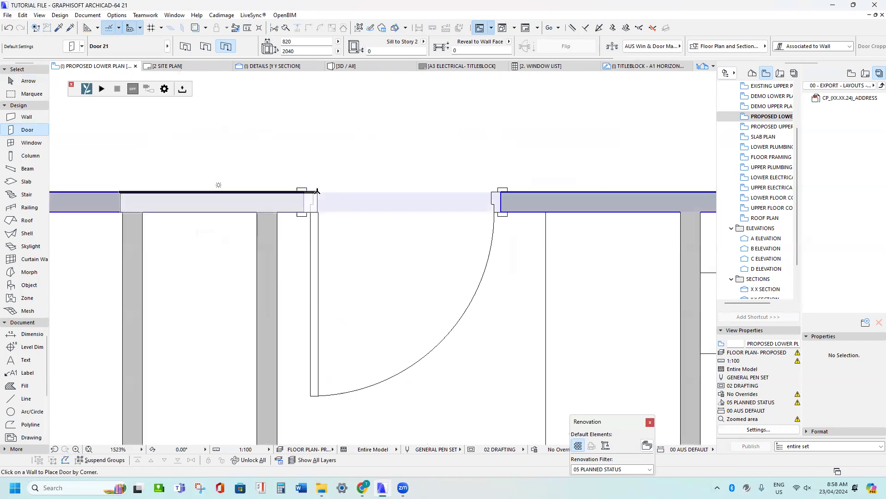
# Move the new hallway door along its wall so its opening edge aligns with the adjoining partition wall's face
pyautogui.press('Escape')
pyautogui.click(304, 194)
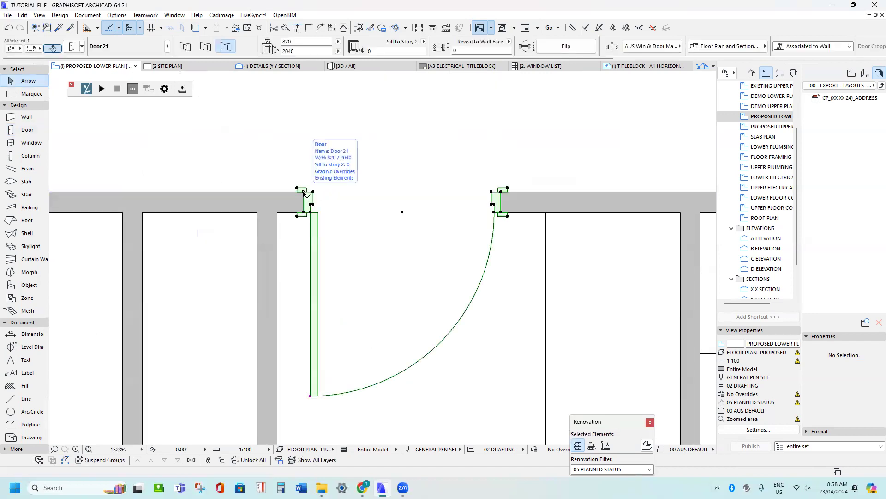
pyautogui.click(303, 193)
pyautogui.click(276, 214)
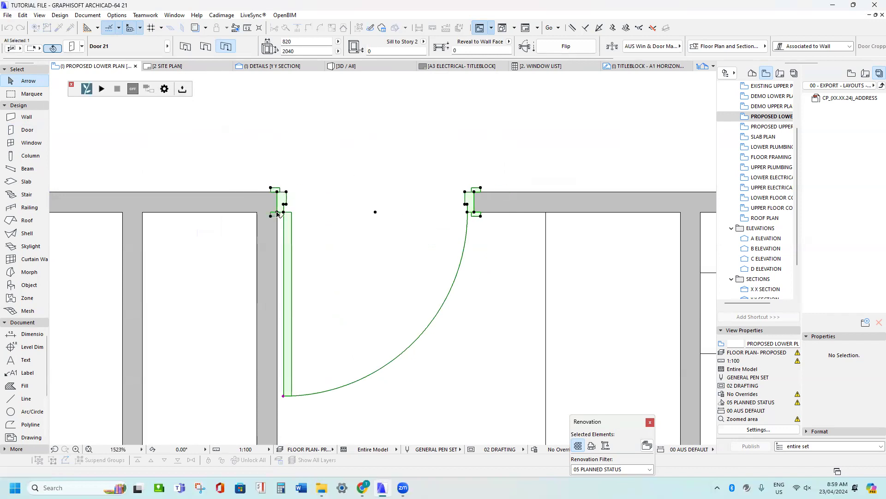
# Move the hallway door 100 mm along its wall, away from the adjoining partition wall
pyautogui.click(278, 214)
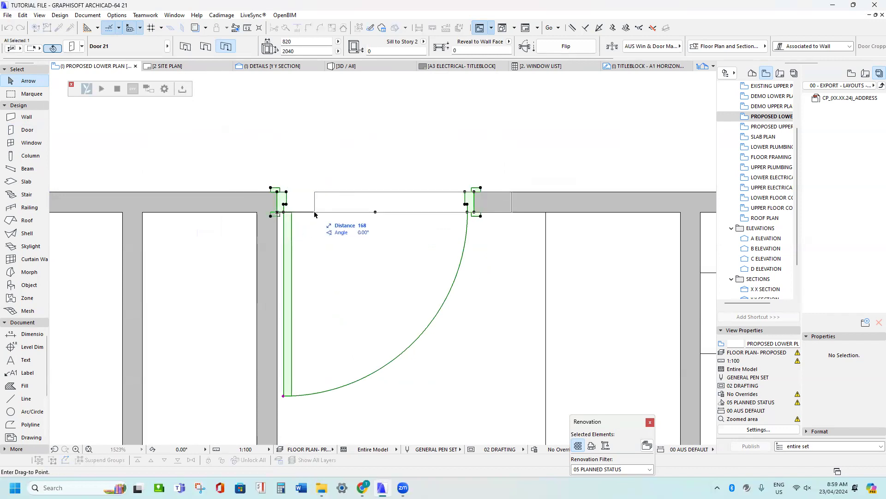
pyautogui.press('Tab')
pyautogui.write('10')
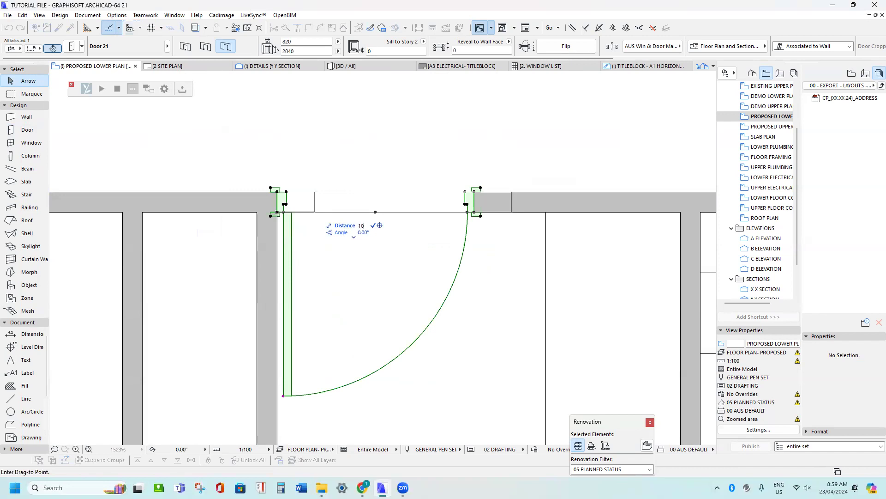
pyautogui.write('0')
pyautogui.press('Return')
# Inspect the gap between the hallway door's casing and the adjoining partition wall, and compare its position with the external door
pyautogui.scroll(-3, 310, 230)
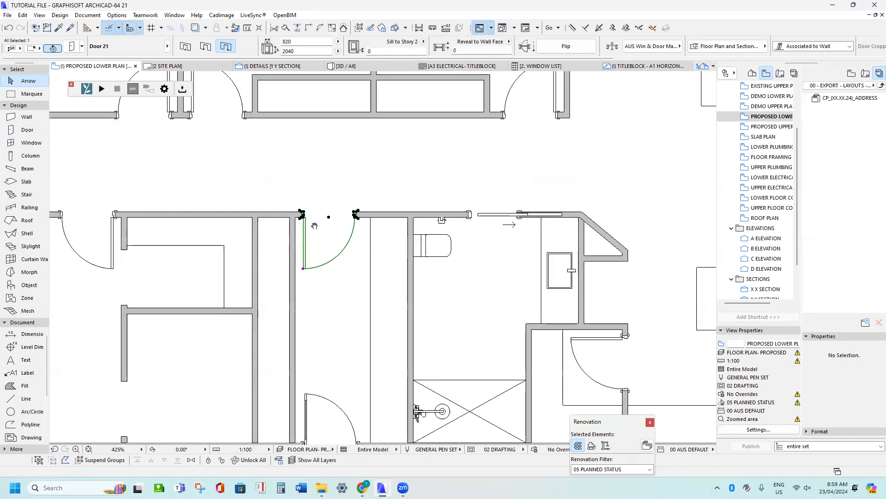
pyautogui.scroll(2, 310, 230)
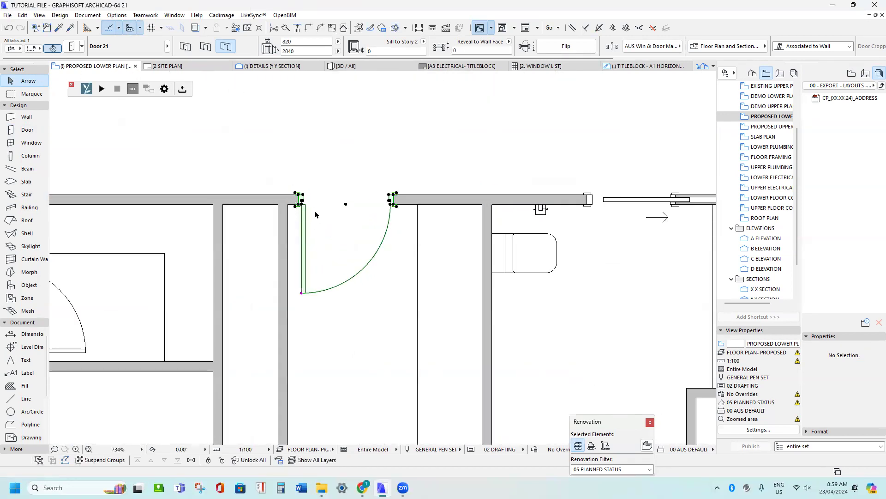
pyautogui.scroll(2, 326, 226)
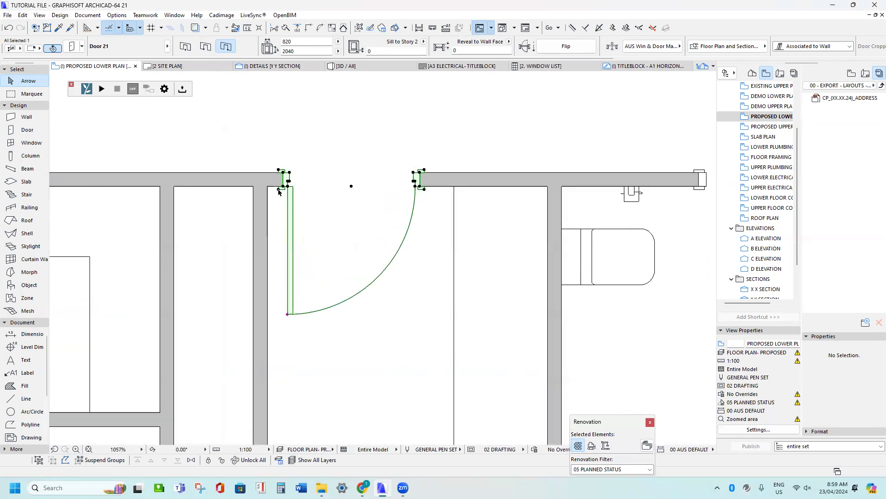
pyautogui.scroll(3, 272, 190)
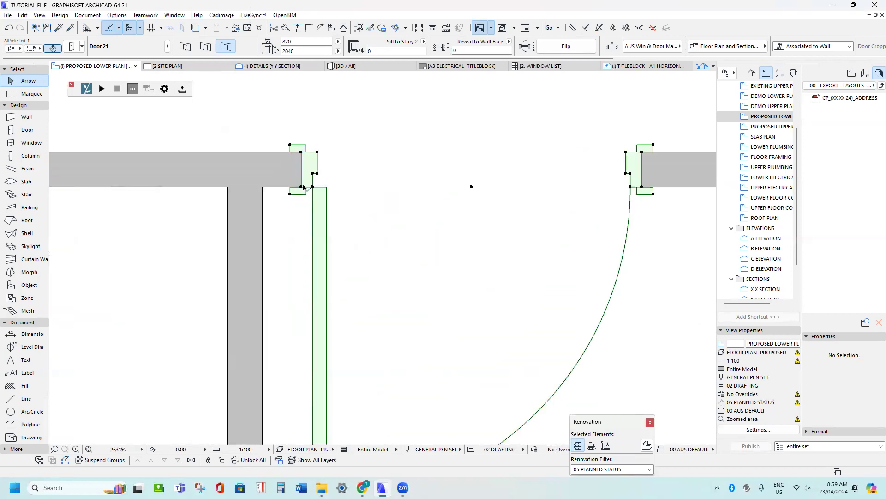
pyautogui.scroll(2, 267, 189)
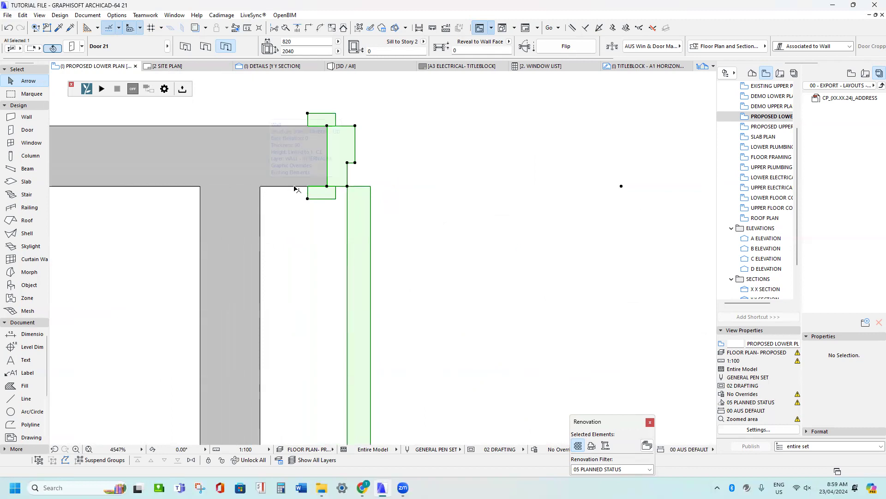
pyautogui.scroll(2, 328, 187)
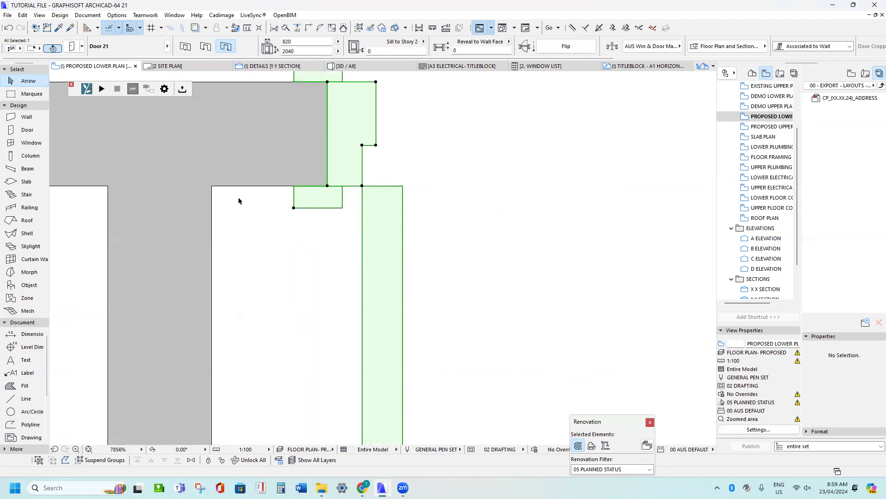
pyautogui.scroll(-9, 214, 192)
pyautogui.scroll(-2, 302, 161)
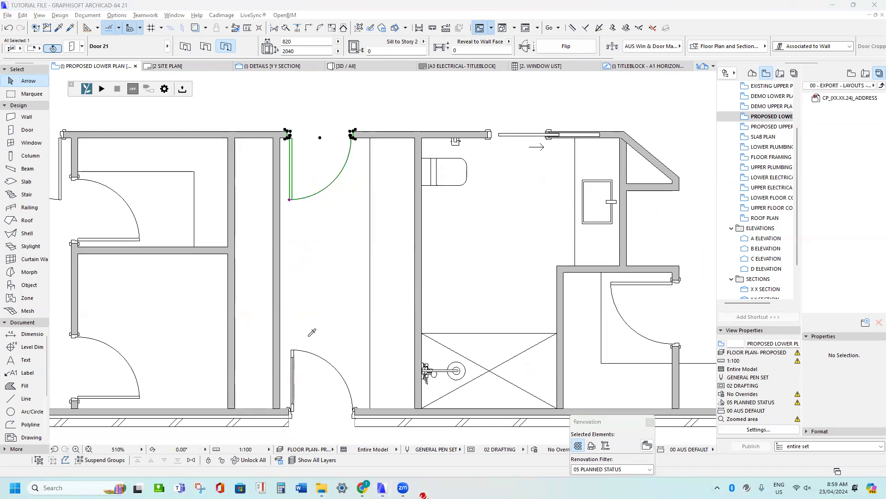
pyautogui.scroll(-1, 314, 202)
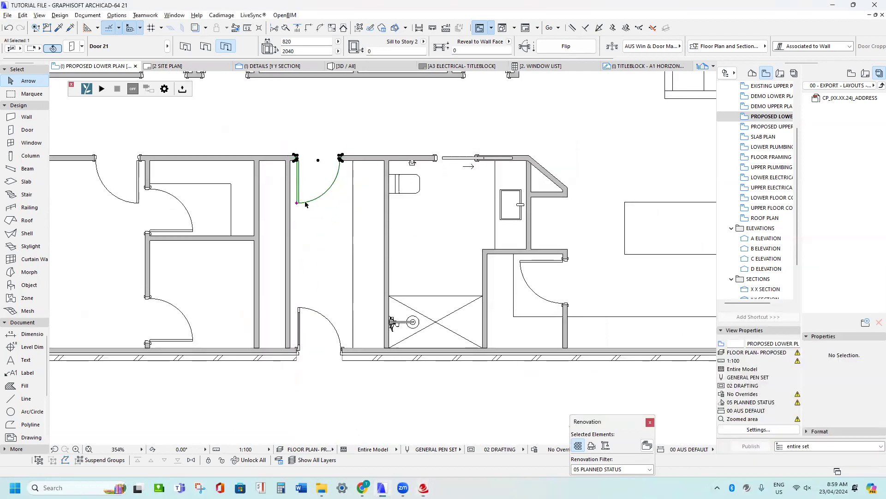
# Copy the settings of the interior two-leaf sliding door labelled 21 - 21 SD from the door samples below the plan
pyautogui.press('Escape')
pyautogui.moveTo(267, 197); pyautogui.dragTo(281, 234, button='middle')
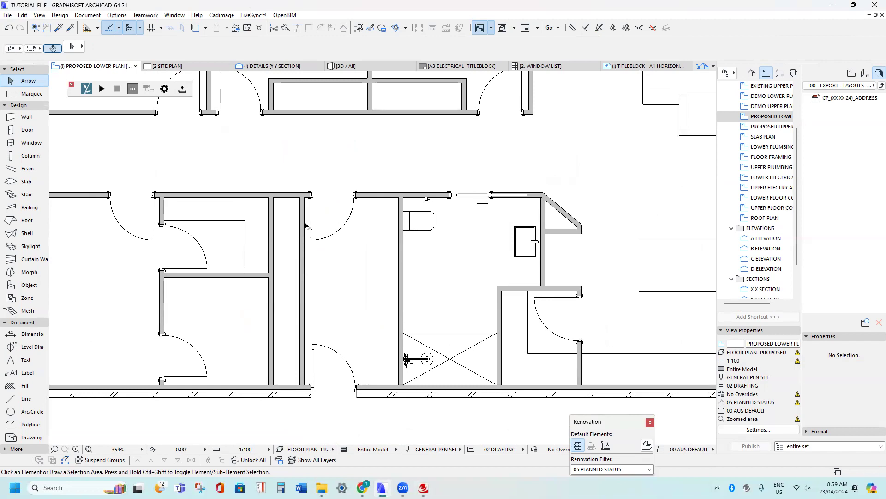
pyautogui.scroll(-1, 306, 225)
pyautogui.scroll(-1, 309, 233)
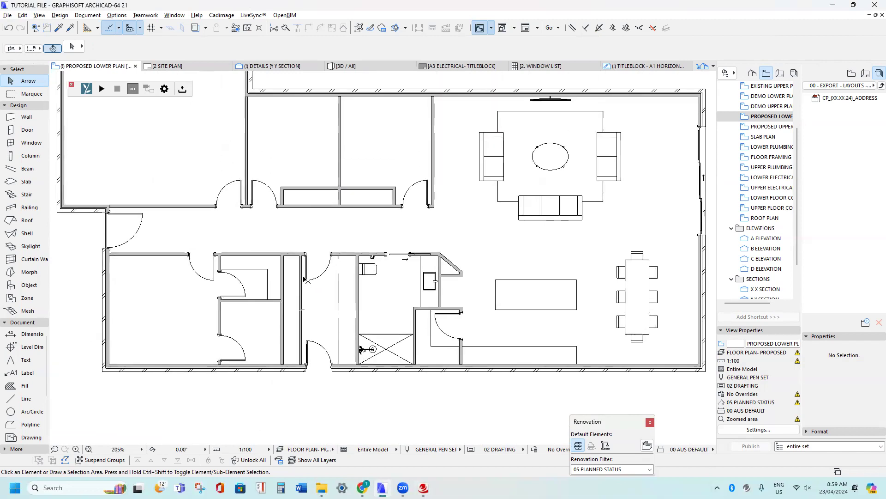
pyautogui.moveTo(300, 234); pyautogui.dragTo(304, 268, button='middle')
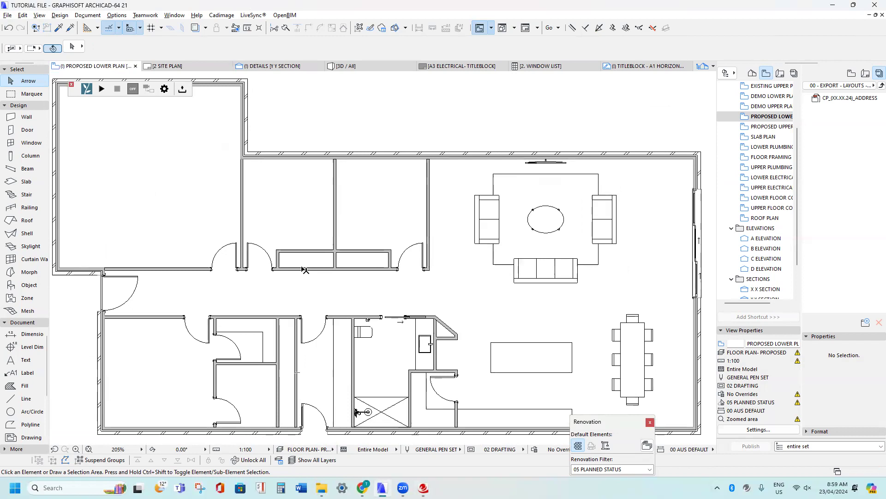
pyautogui.moveTo(352, 212); pyautogui.dragTo(443, 168, button='middle')
pyautogui.scroll(-7, 443, 168)
pyautogui.moveTo(138, 260); pyautogui.dragTo(511, 176, button='middle')
pyautogui.scroll(-1, 511, 177)
pyautogui.moveTo(224, 256); pyautogui.dragTo(512, 130, button='middle')
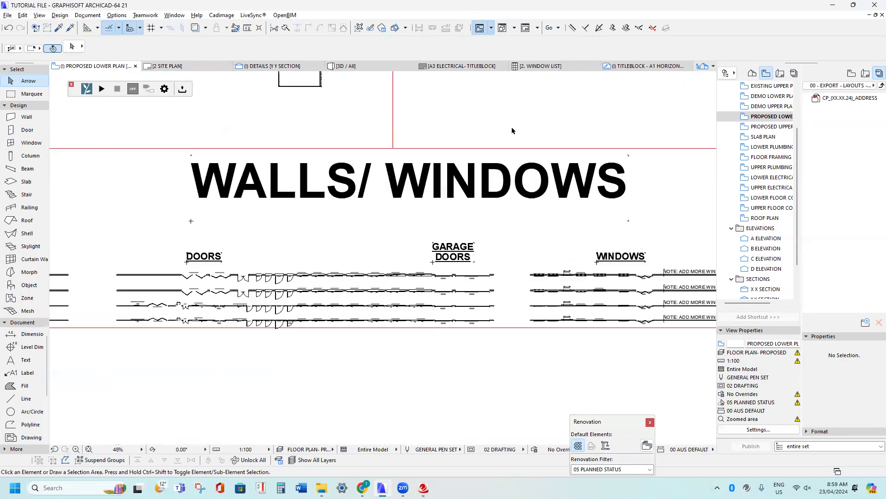
pyautogui.scroll(3, 248, 316)
pyautogui.scroll(1, 193, 296)
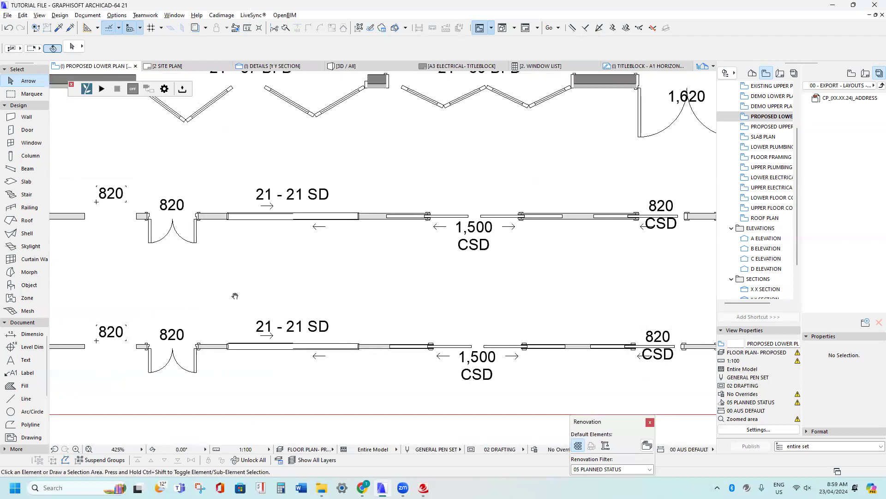
pyautogui.scroll(-1, 235, 296)
pyautogui.scroll(-2, 277, 337)
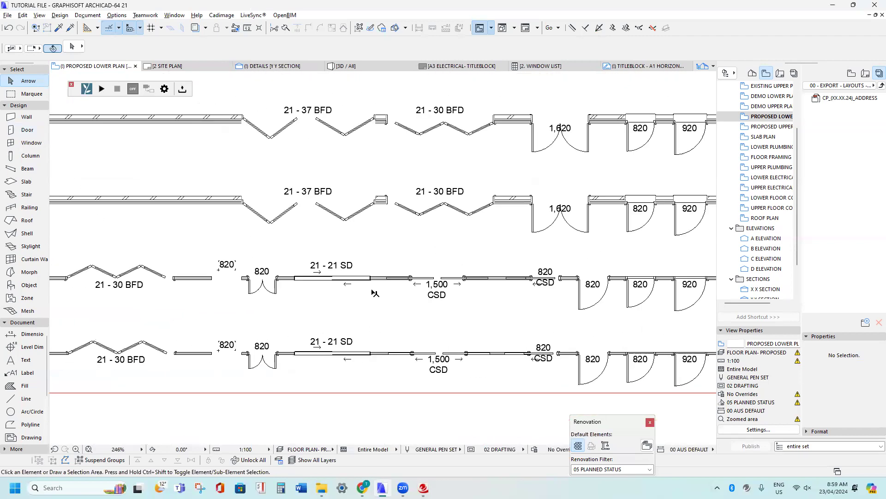
pyautogui.moveTo(564, 276); pyautogui.dragTo(642, 280, button='middle')
pyautogui.scroll(-2, 257, 289)
pyautogui.scroll(-1, 429, 279)
pyautogui.scroll(10, 455, 278)
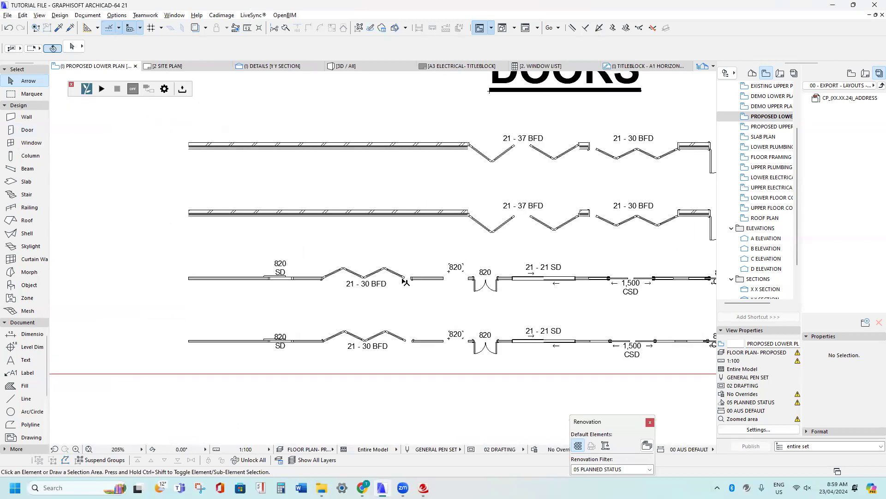
pyautogui.click(472, 275)
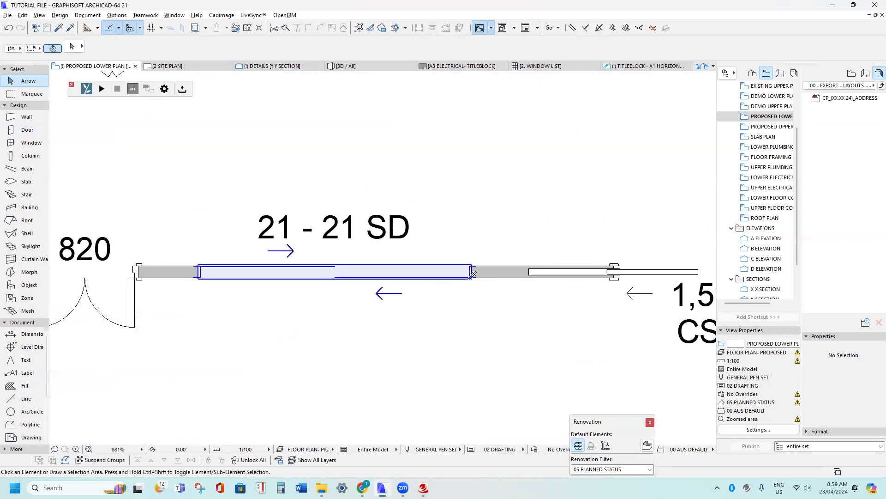
pyautogui.keyDown('alt'); pyautogui.click(471, 276); pyautogui.keyUp('alt')
# Place the 2110 x 2100 sliding door in the long partition wall beside the new hallway door and the external door
pyautogui.scroll(-13, 374, 339)
pyautogui.moveTo(281, 297); pyautogui.dragTo(70, 318, button='middle')
pyautogui.moveTo(646, 245); pyautogui.dragTo(217, 277, button='middle')
pyautogui.scroll(-1, 437, 262)
pyautogui.moveTo(684, 203); pyautogui.dragTo(503, 228, button='middle')
pyautogui.scroll(-3, 503, 227)
pyautogui.moveTo(646, 190); pyautogui.dragTo(130, 367, button='middle')
pyautogui.scroll(7, 272, 191)
pyautogui.scroll(6, 375, 215)
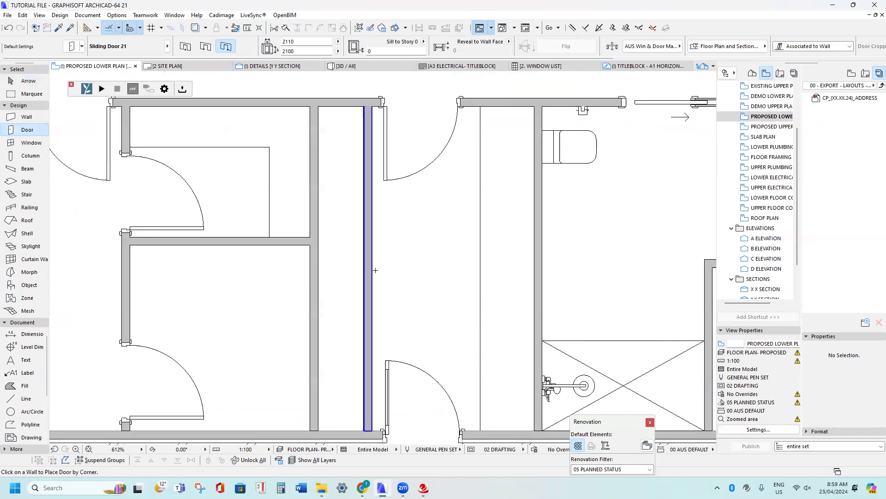
pyautogui.click(376, 195)
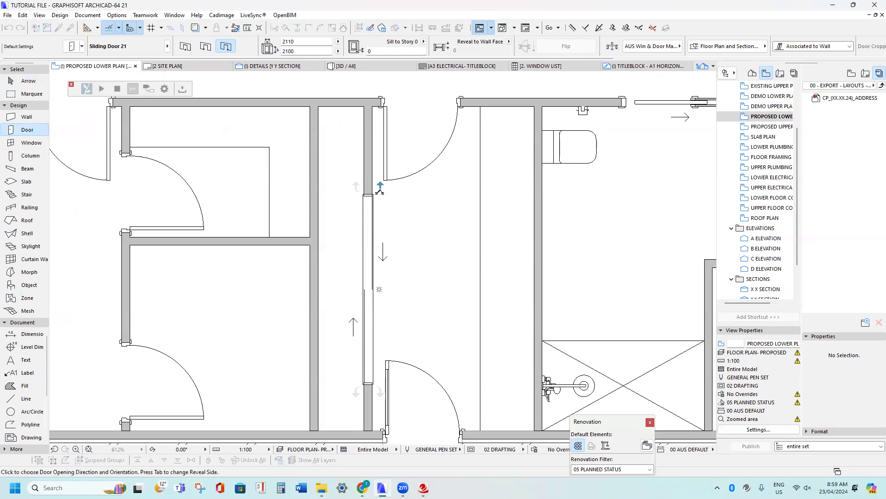
pyautogui.click(415, 190)
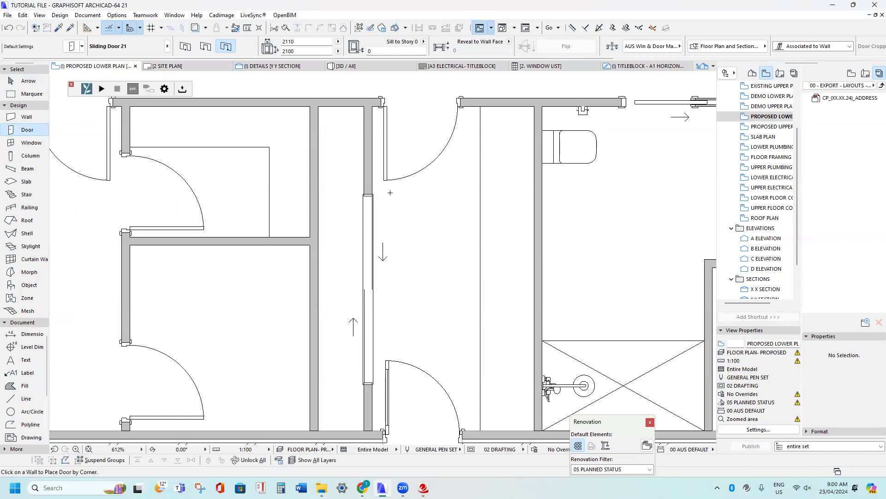
pyautogui.press('Escape')
# Stretch both ends of the sliding door close to the cross walls, making it about 3520 mm wide
pyautogui.click(373, 194)
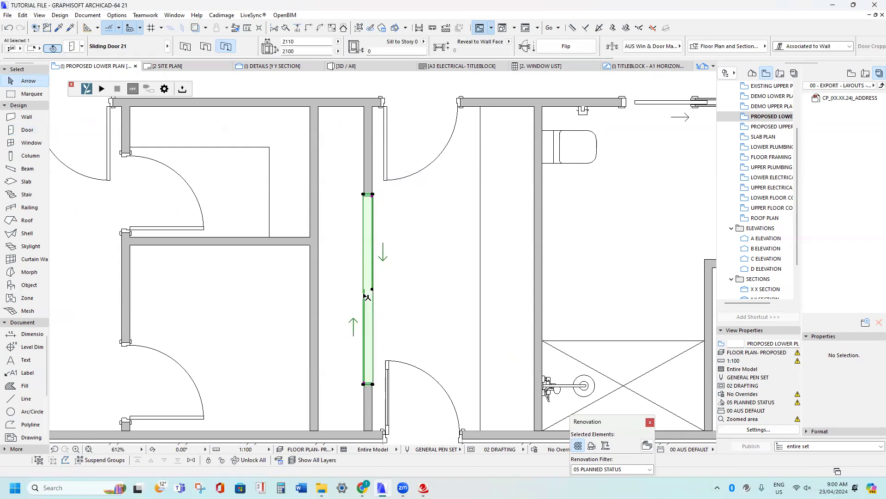
pyautogui.click(369, 195)
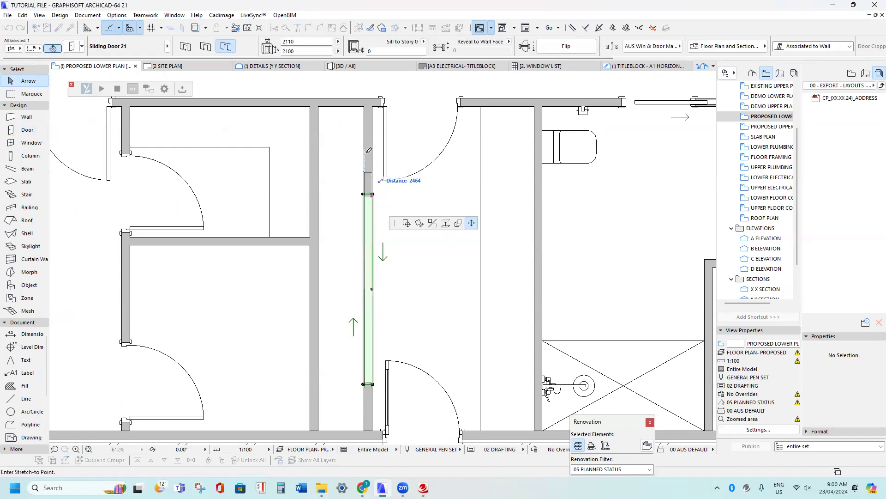
pyautogui.click(368, 111)
pyautogui.click(371, 384)
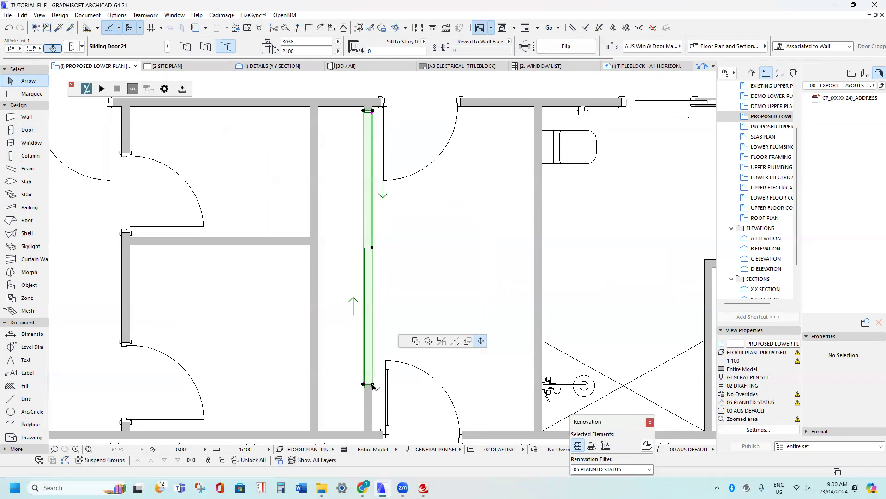
pyautogui.click(373, 427)
pyautogui.click(283, 42)
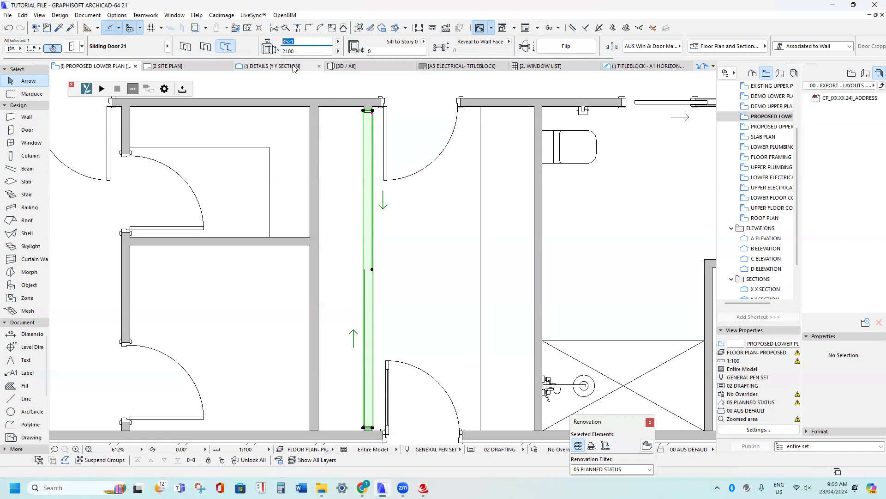
pyautogui.press('Escape')
# Stretch both ends of the sliding door flush with the hallway wall and external wall faces, making it 3600 mm wide
pyautogui.scroll(5, 363, 113)
pyautogui.click(363, 112)
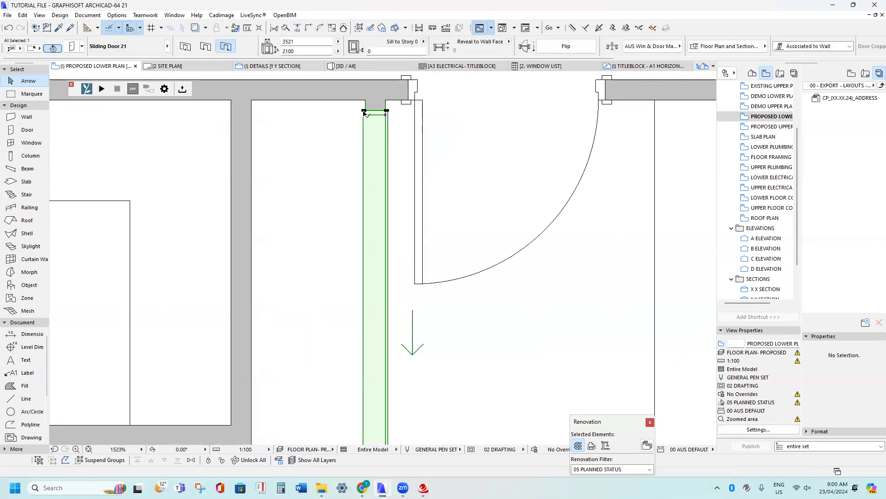
pyautogui.click(363, 110)
pyautogui.click(365, 101)
pyautogui.scroll(-2, 366, 100)
pyautogui.moveTo(378, 407); pyautogui.dragTo(362, 218, button='middle')
pyautogui.scroll(-2, 359, 302)
pyautogui.scroll(4, 369, 169)
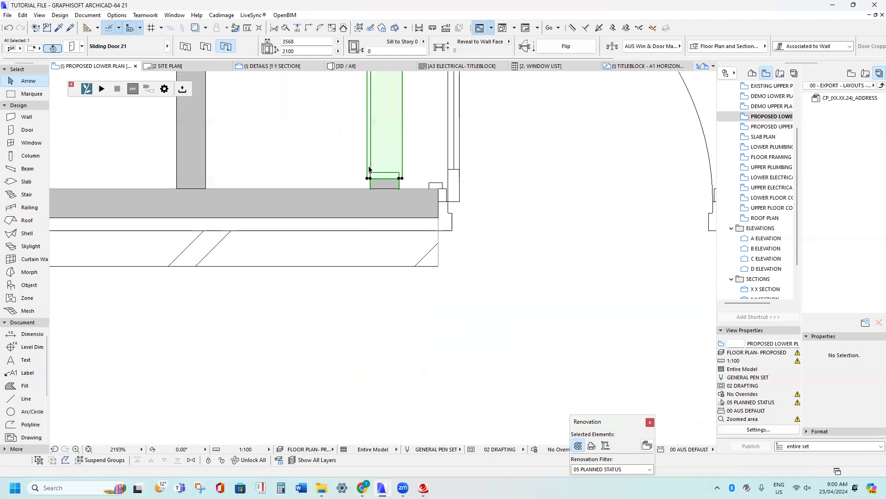
pyautogui.click(371, 178)
pyautogui.click(371, 189)
pyautogui.scroll(-2, 370, 188)
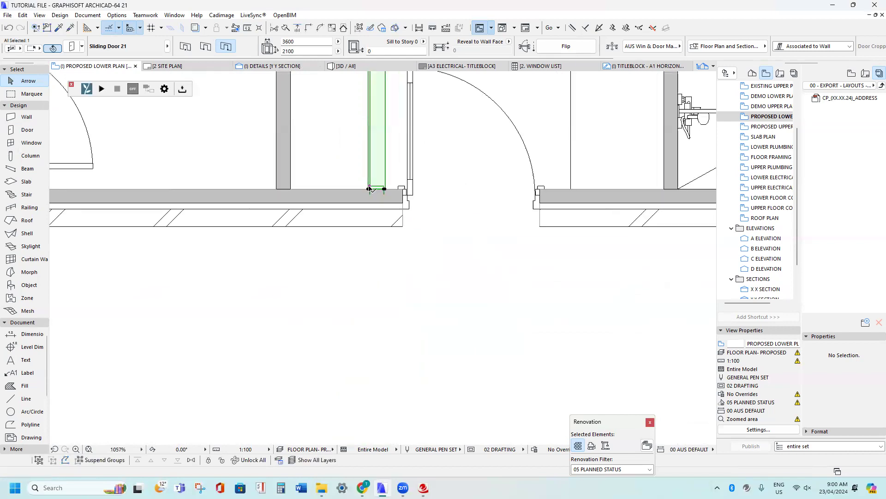
# Set the sliding door's width to 3500 mm
pyautogui.moveTo(329, 73); pyautogui.dragTo(299, 205, button='middle')
pyautogui.moveTo(324, 244); pyautogui.dragTo(328, 390, button='middle')
pyautogui.scroll(-1, 325, 327)
pyautogui.scroll(-2, 327, 390)
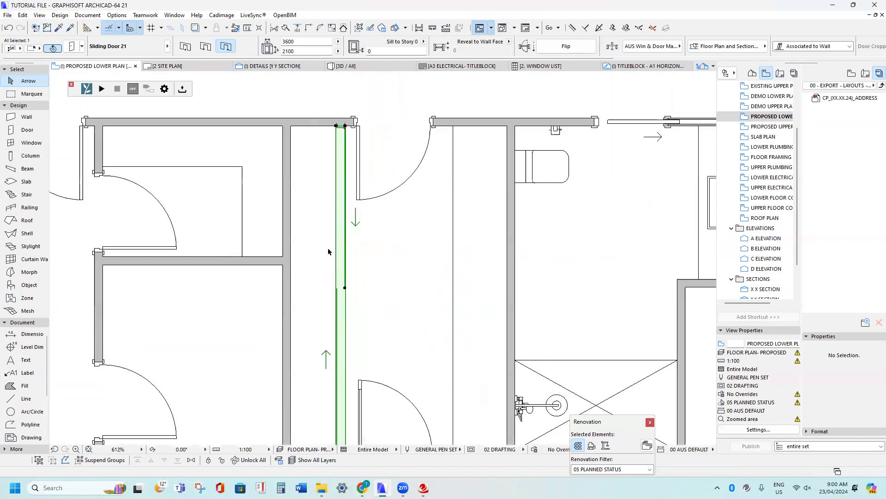
pyautogui.click(294, 41)
pyautogui.press('Return')
# Move the sliding door 25 mm along its wall toward the external wall
pyautogui.moveTo(395, 295); pyautogui.dragTo(376, 234, button='middle')
pyautogui.hotkey('ctrl', 'd')
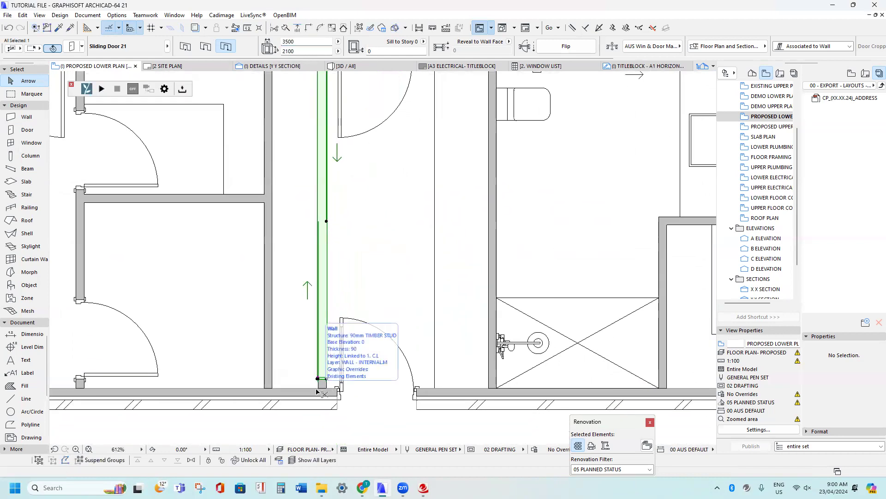
pyautogui.click(326, 222)
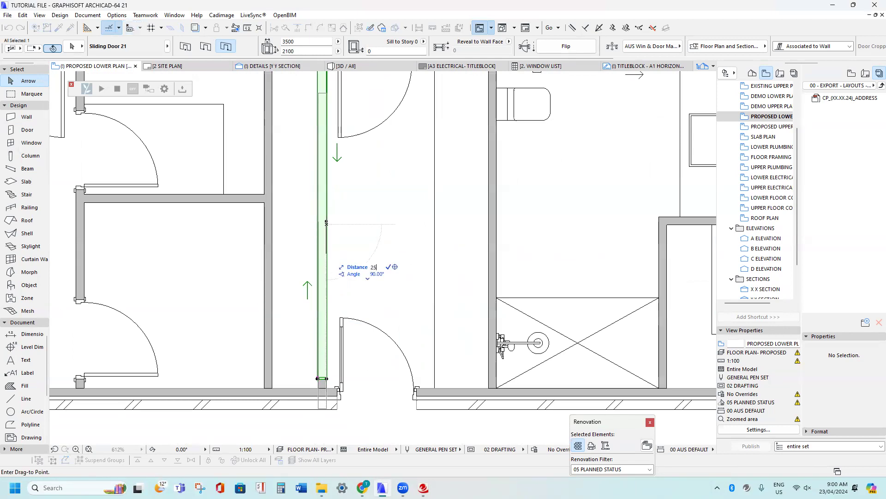
pyautogui.press('Return')
# Move the sliding door slightly further toward the external wall so it sits roughly centred between the two cross walls
pyautogui.scroll(-1, 320, 204)
pyautogui.moveTo(320, 204)
pyautogui.mouseDown(button='middle')
pyautogui.moveTo(323, 309)
pyautogui.moveTo(319, 193)
pyautogui.mouseUp(button='middle')
pyautogui.scroll(4, 326, 302)
pyautogui.hotkey('ctrl', 'd')
pyautogui.click(327, 247)
pyautogui.press('r')
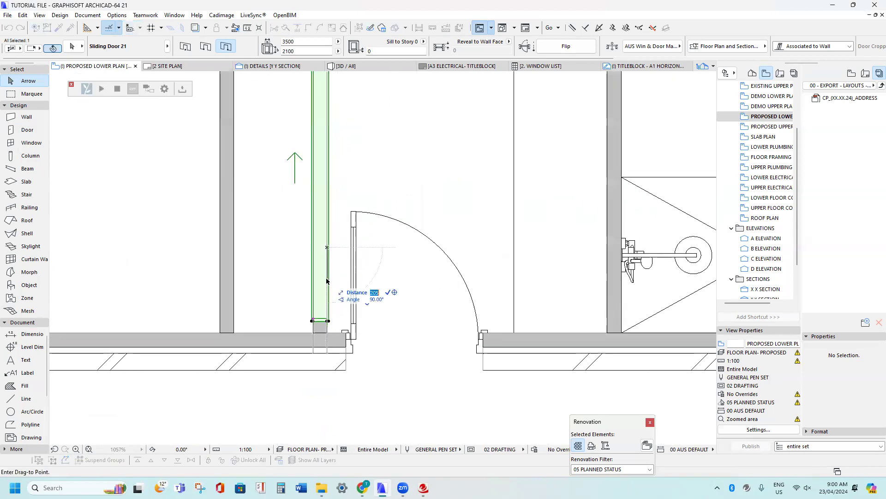
pyautogui.click(328, 253)
pyautogui.scroll(-4, 334, 252)
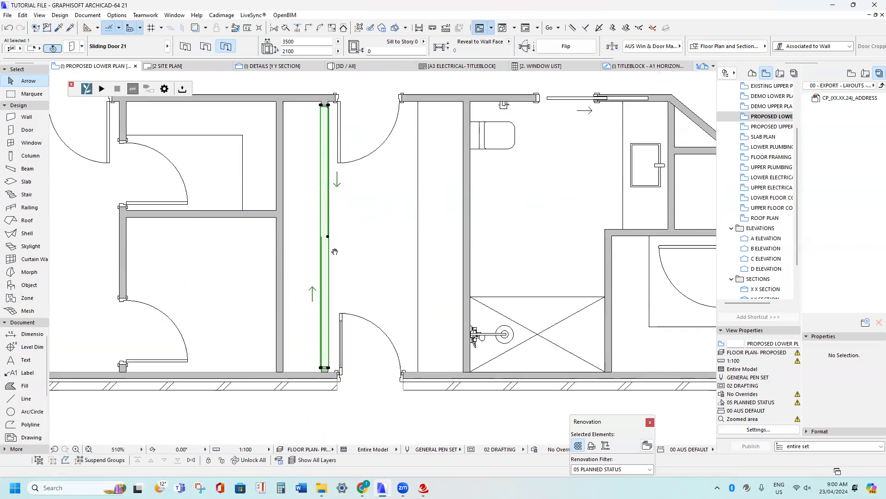
# Inspect the short wall pieces at both ends of the sliding door, by the hallway wall and the external wall
pyautogui.moveTo(334, 252); pyautogui.dragTo(336, 286, button='middle')
pyautogui.press('Escape')
pyautogui.scroll(6, 331, 150)
pyautogui.scroll(-5, 333, 156)
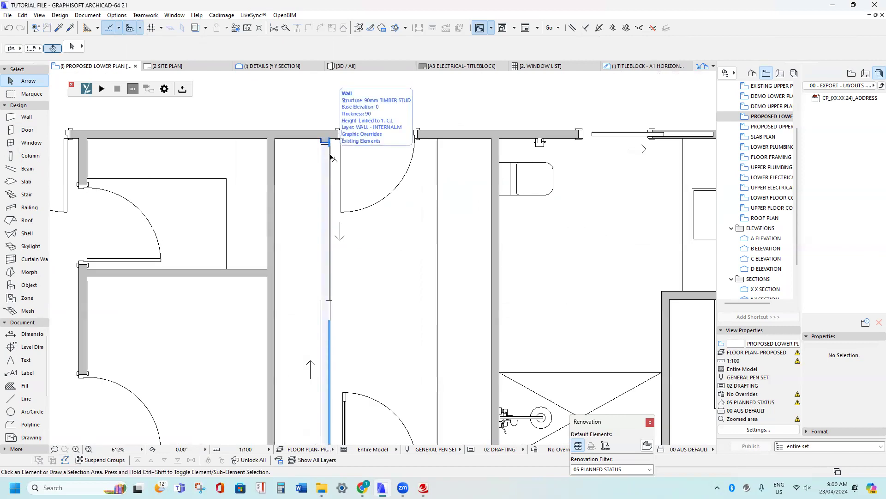
pyautogui.scroll(6, 331, 156)
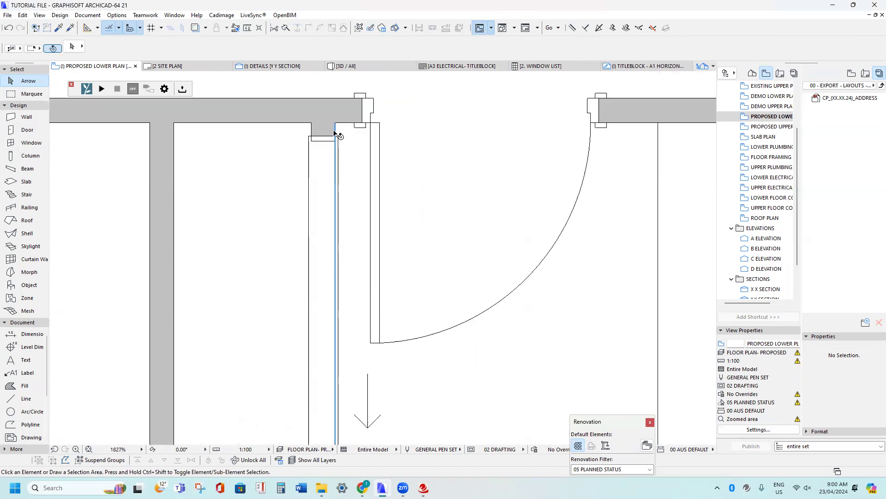
pyautogui.scroll(-7, 325, 133)
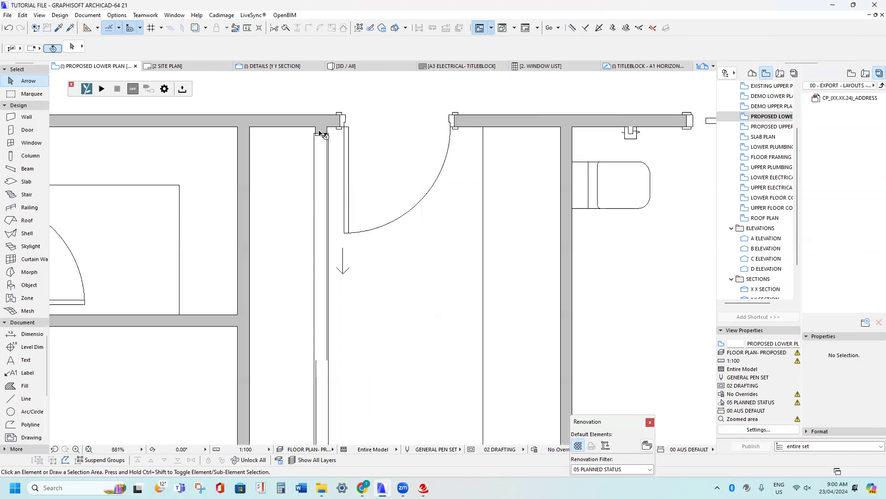
pyautogui.scroll(2, 315, 313)
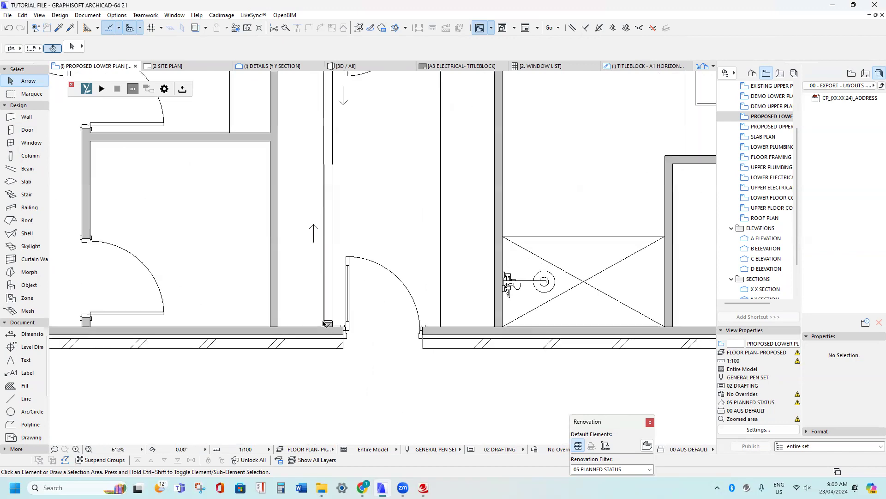
pyautogui.moveTo(328, 180); pyautogui.dragTo(341, 241, button='middle')
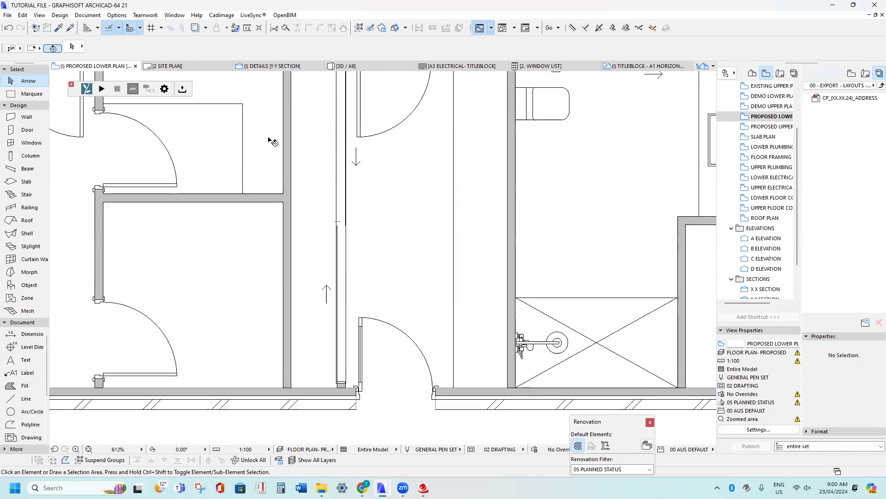
# Change the sliding door's opening type to 3 Leaves 2 Sliding and apply the setting
pyautogui.click(341, 385)
pyautogui.scroll(-2, 330, 377)
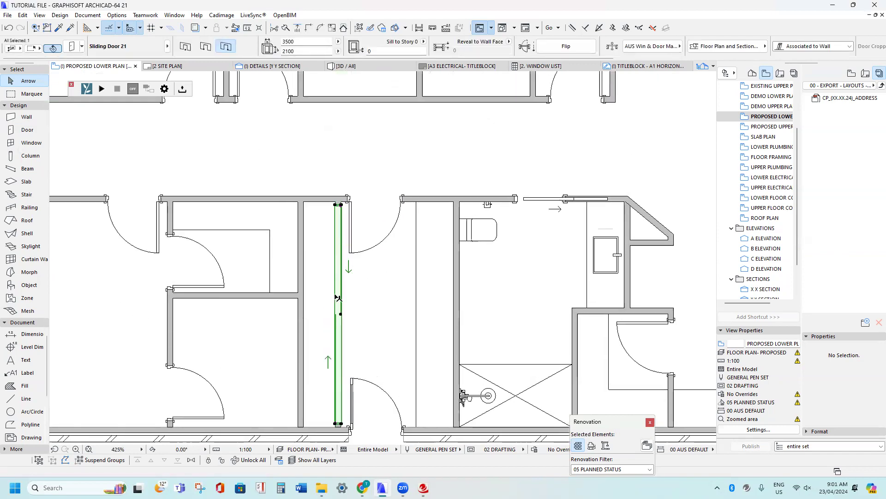
pyautogui.scroll(2, 336, 430)
pyautogui.scroll(-2, 337, 269)
pyautogui.moveTo(337, 269); pyautogui.dragTo(333, 260, button='middle')
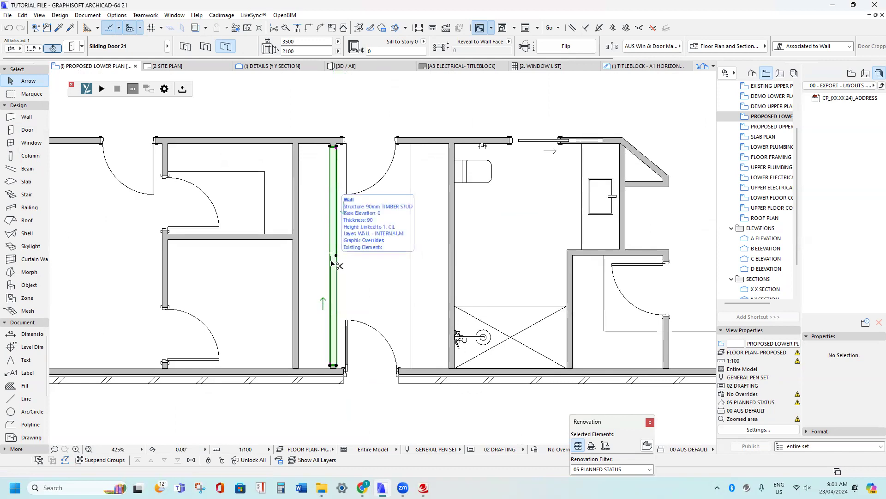
pyautogui.doubleClick(335, 263)
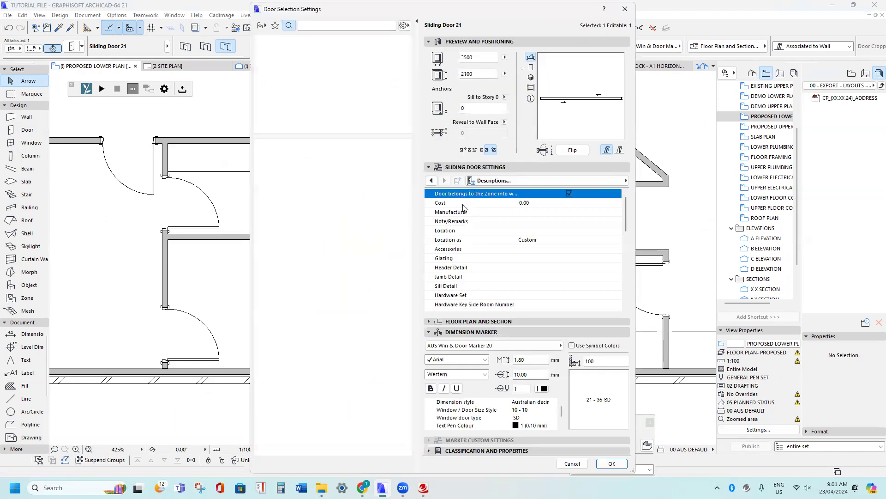
pyautogui.click(493, 180)
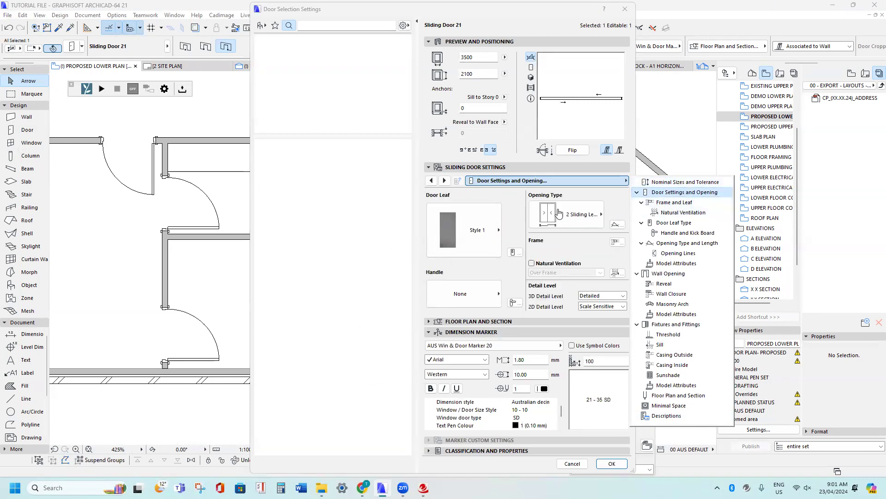
pyautogui.click(575, 217)
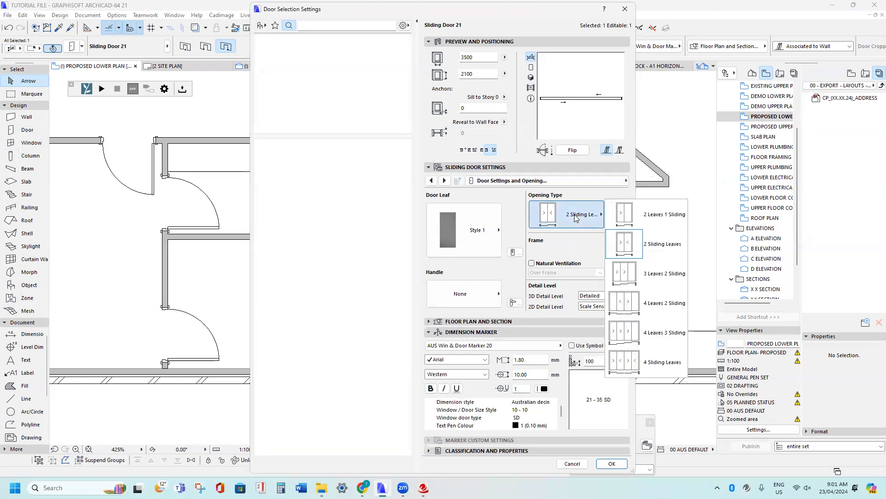
pyautogui.click(631, 273)
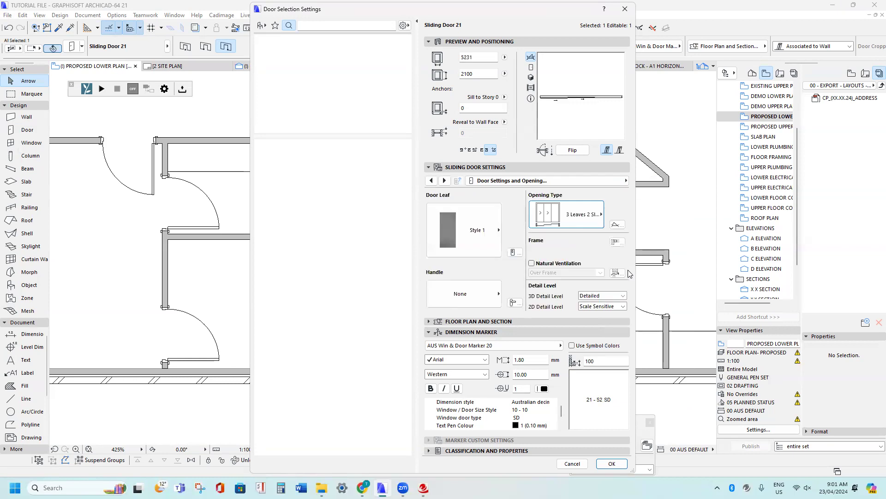
pyautogui.click(613, 465)
pyautogui.scroll(-2, 380, 318)
pyautogui.scroll(1, 380, 318)
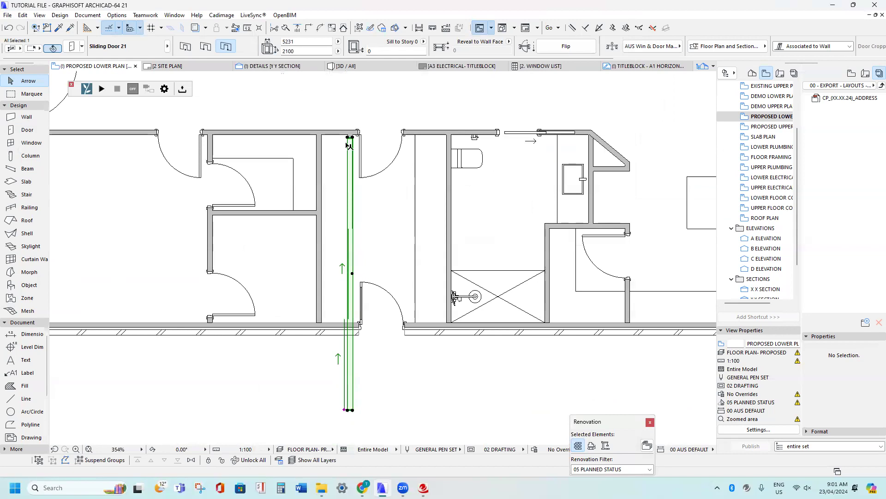
# Set the three-leaf sliding door's width to 3500 mm
pyautogui.scroll(1, 350, 299)
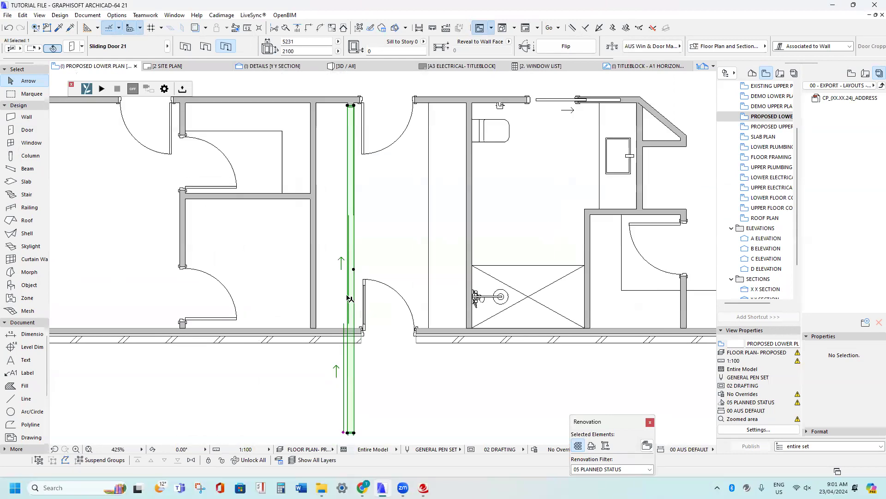
pyautogui.click(300, 41)
pyautogui.click(298, 41)
pyautogui.write('3500')
pyautogui.press('Return')
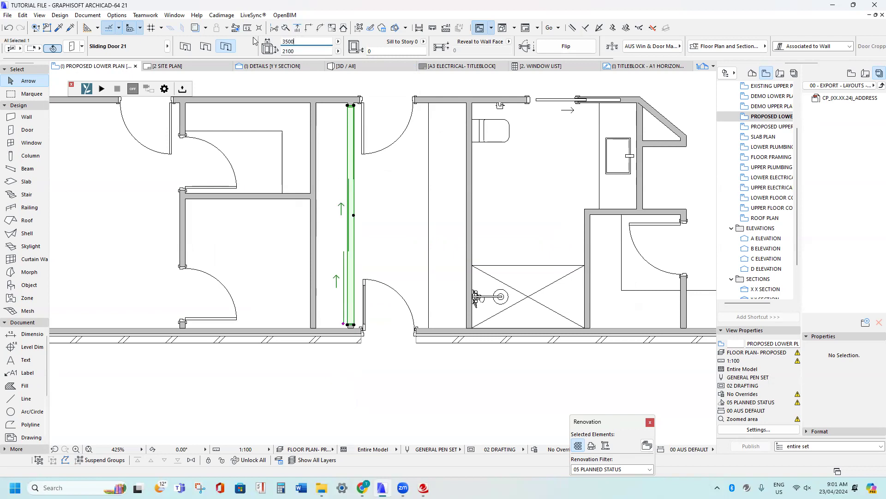
pyautogui.scroll(2, 348, 244)
pyautogui.scroll(-1, 345, 196)
pyautogui.moveTo(345, 191); pyautogui.dragTo(324, 260, button='middle')
pyautogui.scroll(-2, 323, 226)
pyautogui.press('Escape')
# Copy the 3500 mm sliding door's settings and place a matching door in the bedroom-side wall of the two closets above the hallway
pyautogui.scroll(4, 324, 226)
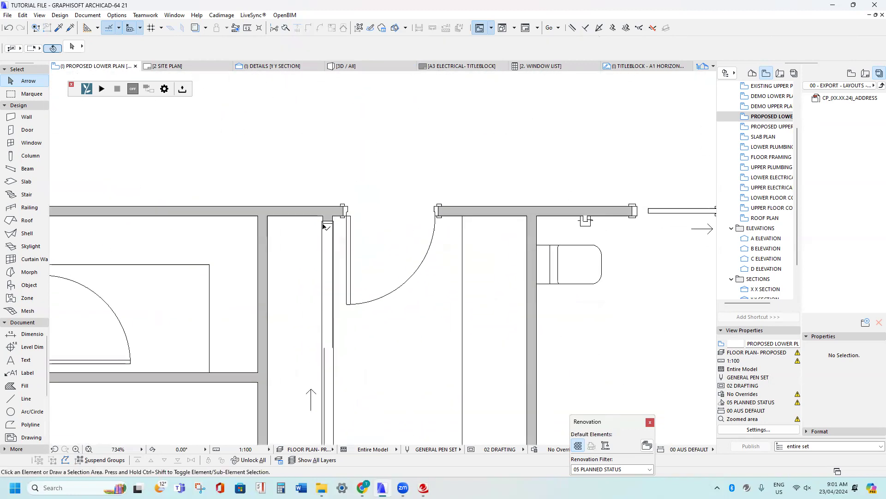
pyautogui.keyDown('alt'); pyautogui.click(325, 223); pyautogui.keyUp('alt')
pyautogui.scroll(-4, 309, 406)
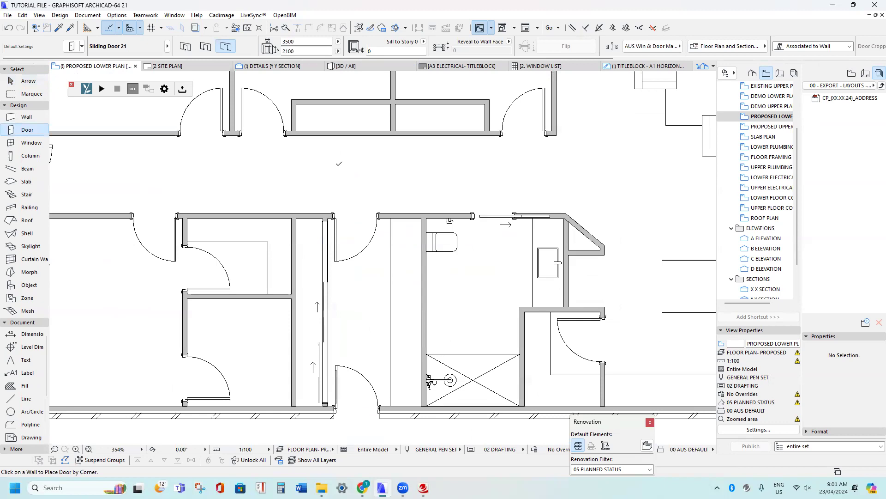
pyautogui.scroll(1, 323, 238)
pyautogui.click(326, 205)
pyautogui.click(308, 164)
pyautogui.press('Escape')
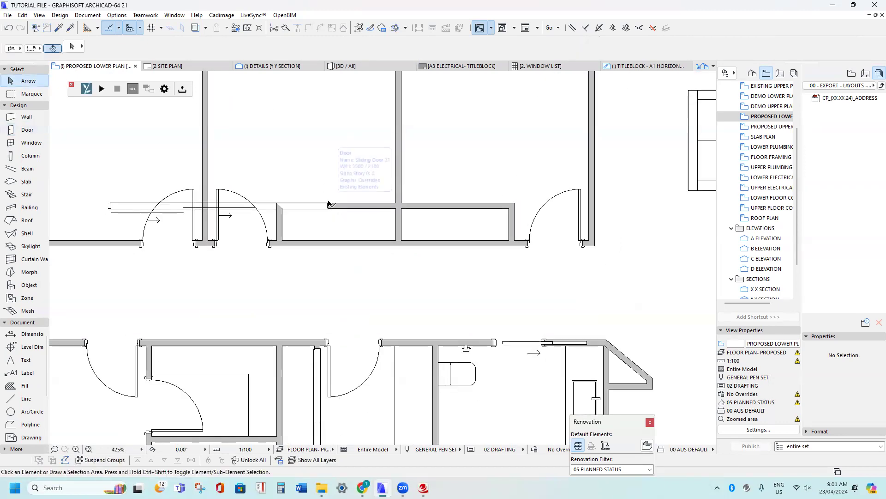
# Move the new sliding door along its wall so its end meets the cross wall dividing the two closets
pyautogui.click(329, 205)
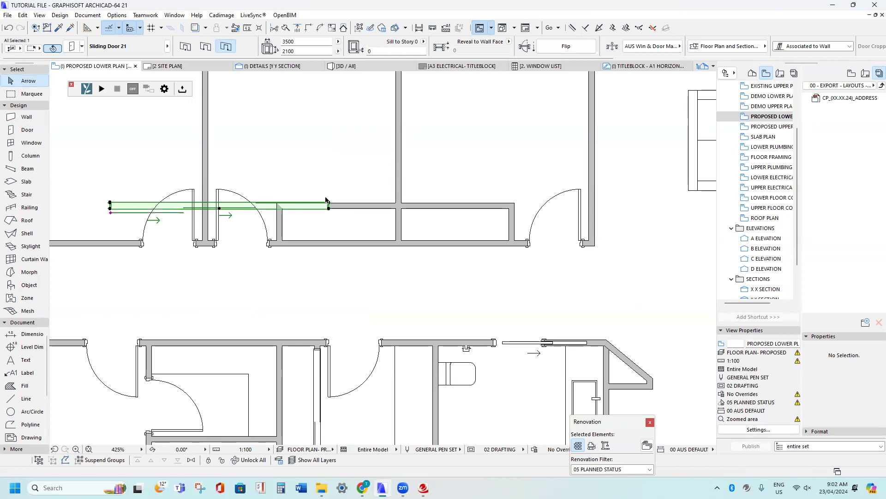
pyautogui.click(329, 211)
pyautogui.scroll(4, 393, 215)
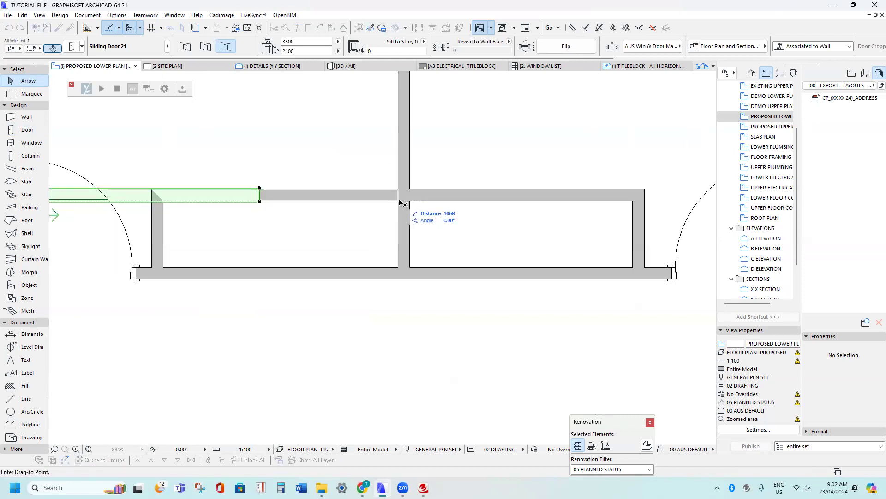
pyautogui.click(398, 202)
# Shorten the sliding door to 1810 mm by stretching its far end to the inner face of the first closet's end wall
pyautogui.moveTo(184, 188); pyautogui.dragTo(481, 200, button='middle')
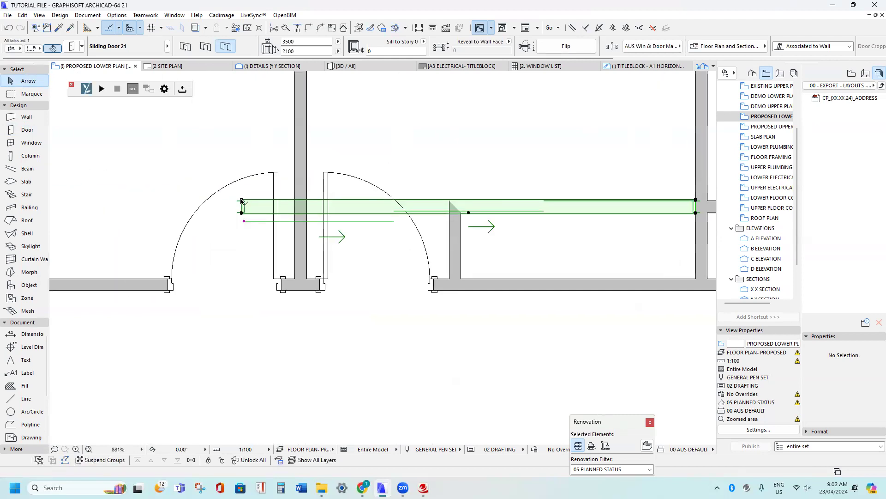
pyautogui.click(241, 201)
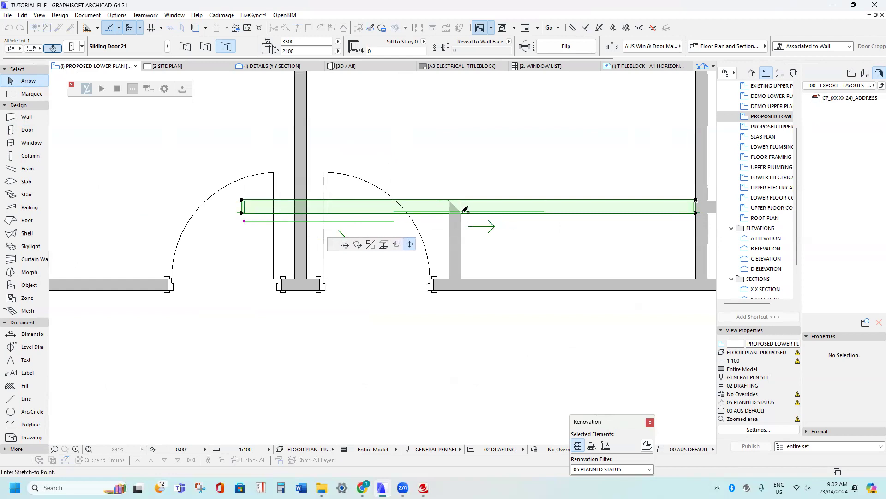
pyautogui.click(462, 208)
pyautogui.moveTo(461, 208); pyautogui.dragTo(143, 237, button='middle')
pyautogui.scroll(2, 372, 239)
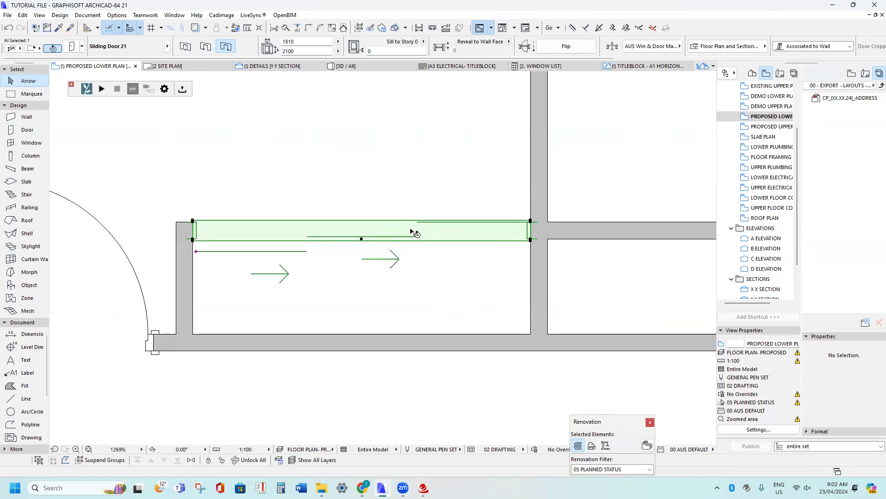
# Change the closet door's opening type to 2 Sliding Leaves and apply the setting
pyautogui.doubleClick(337, 217)
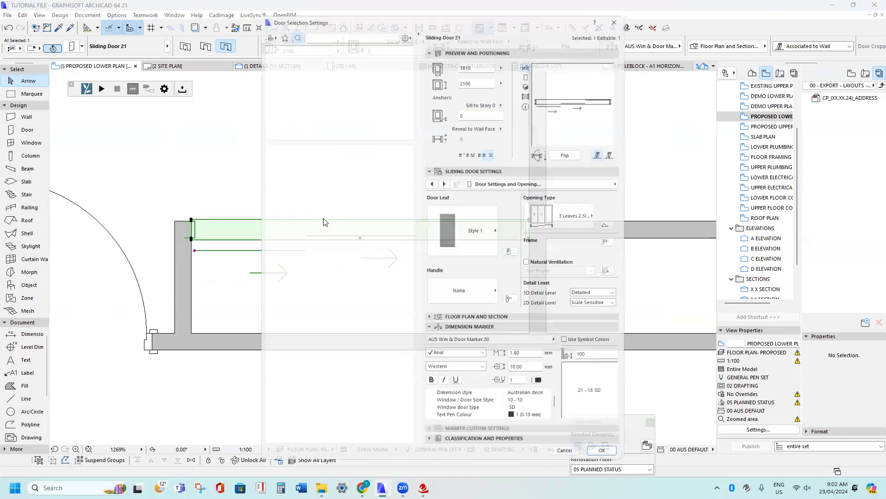
pyautogui.click(567, 213)
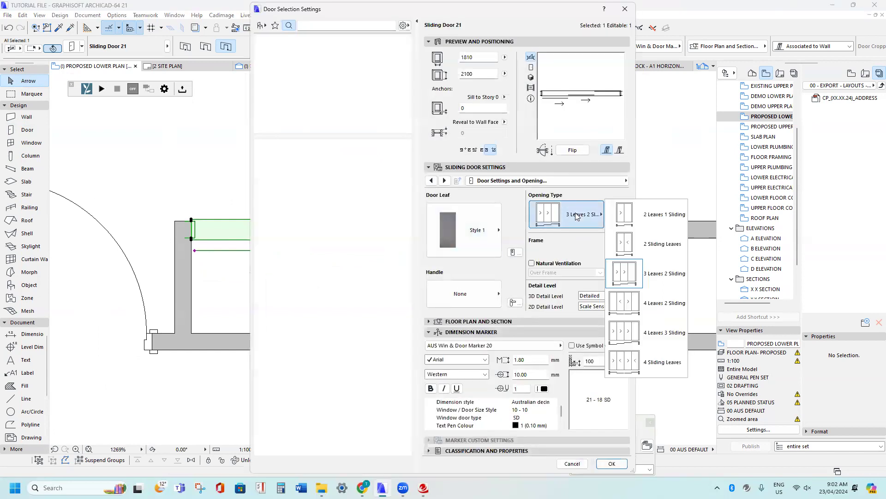
pyautogui.click(645, 242)
pyautogui.click(609, 463)
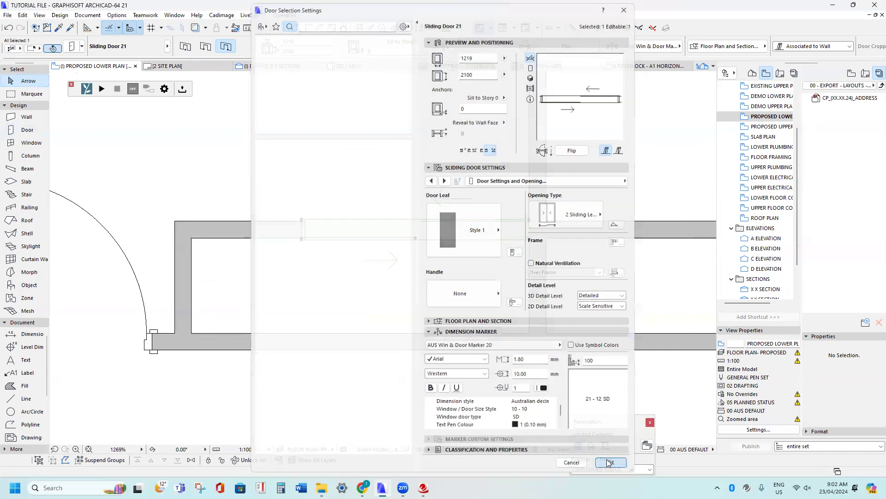
# Stretch the two-leaf sliding door back to the closet's end wall so it spans the full 1810 mm opening
pyautogui.click(301, 238)
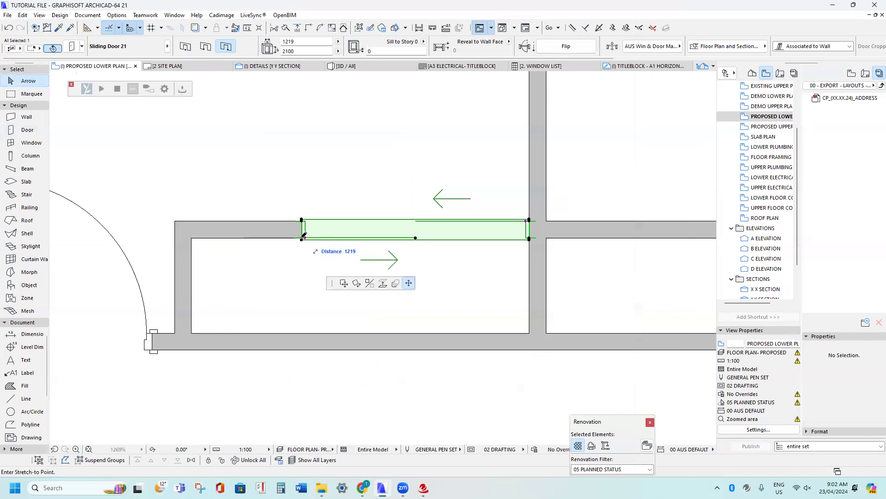
pyautogui.click(193, 237)
pyautogui.click(292, 41)
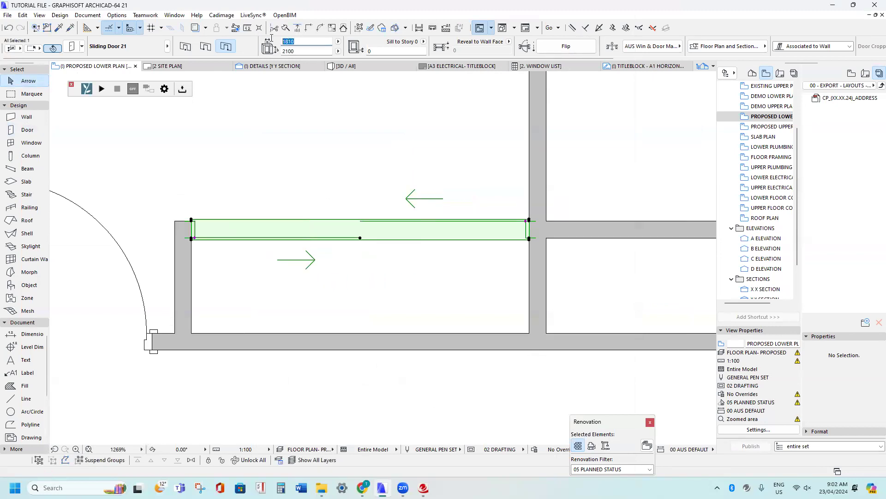
pyautogui.scroll(-2, 374, 206)
pyautogui.scroll(3, 269, 219)
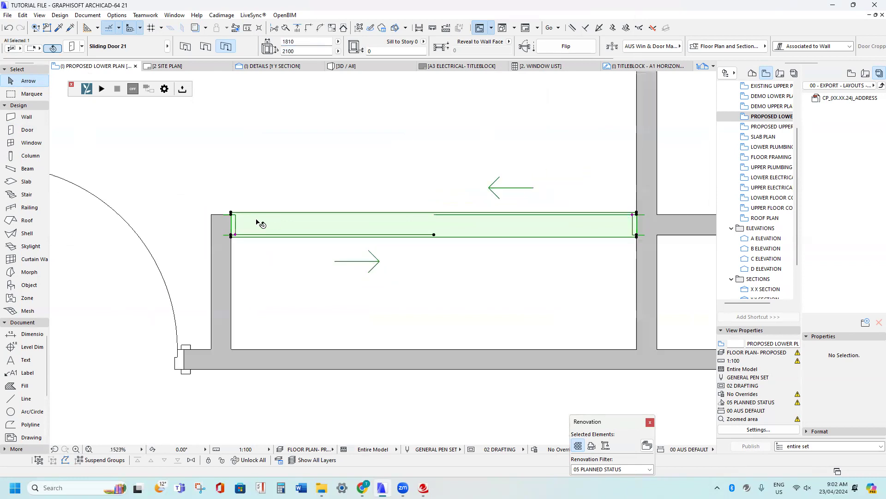
pyautogui.scroll(-1, 260, 221)
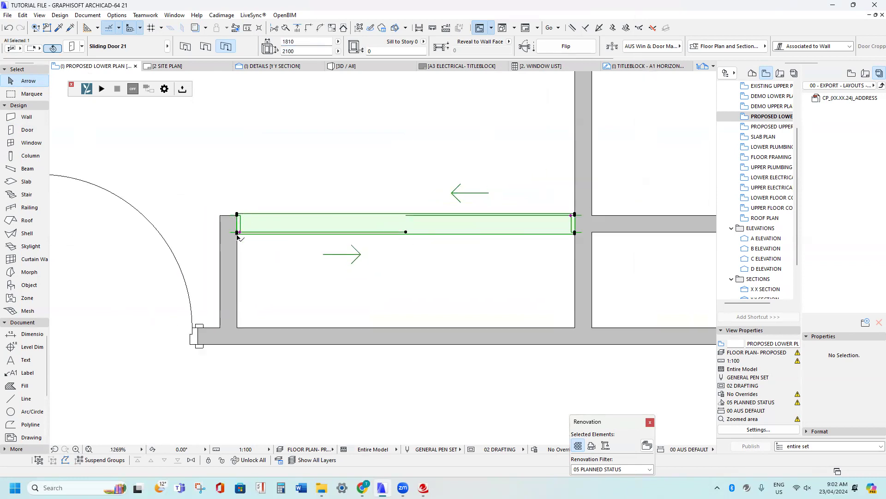
pyautogui.scroll(-2, 369, 240)
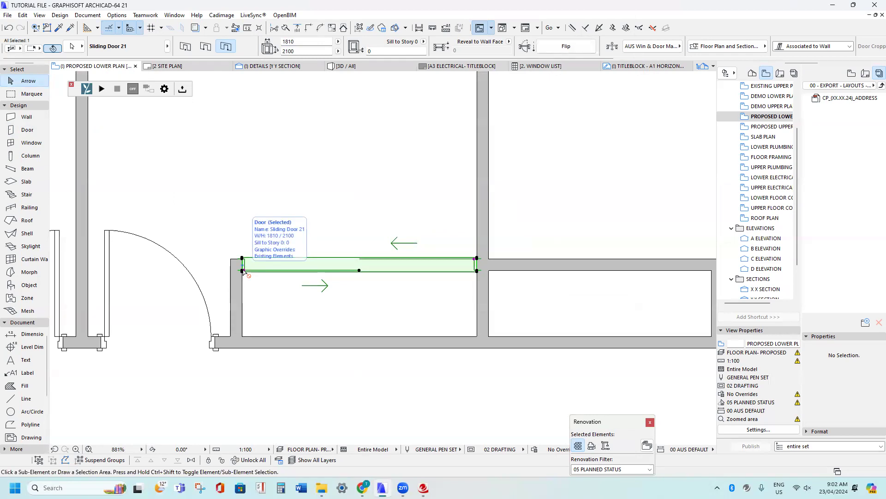
# Copy the closet sliding door 1900 mm along the wall into the second closet, starting at the far face of the dividing wall
pyautogui.click(242, 270)
pyautogui.scroll(3, 242, 272)
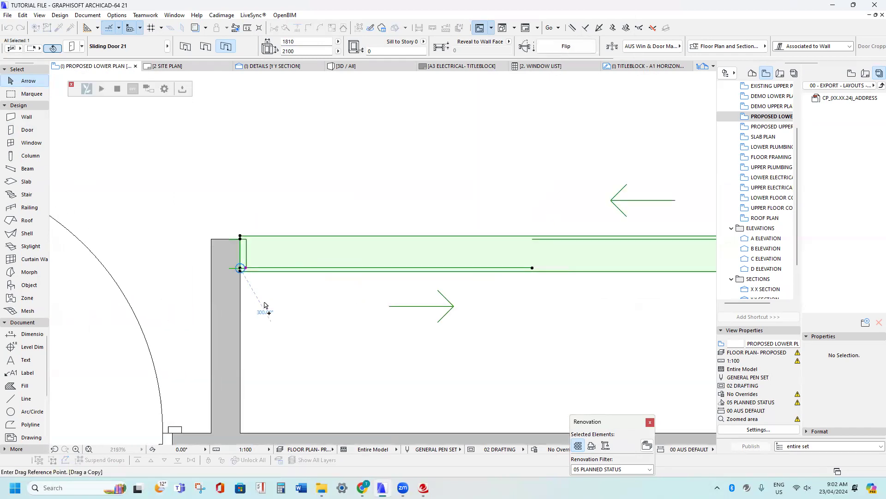
pyautogui.click(240, 270)
pyautogui.moveTo(544, 270); pyautogui.dragTo(162, 262, button='middle')
pyautogui.moveTo(401, 263); pyautogui.dragTo(152, 257, button='middle')
pyautogui.moveTo(430, 257); pyautogui.dragTo(275, 255, button='middle')
pyautogui.middleClick(291, 255)
pyautogui.middleClick(291, 255)
pyautogui.scroll(6, 587, 240)
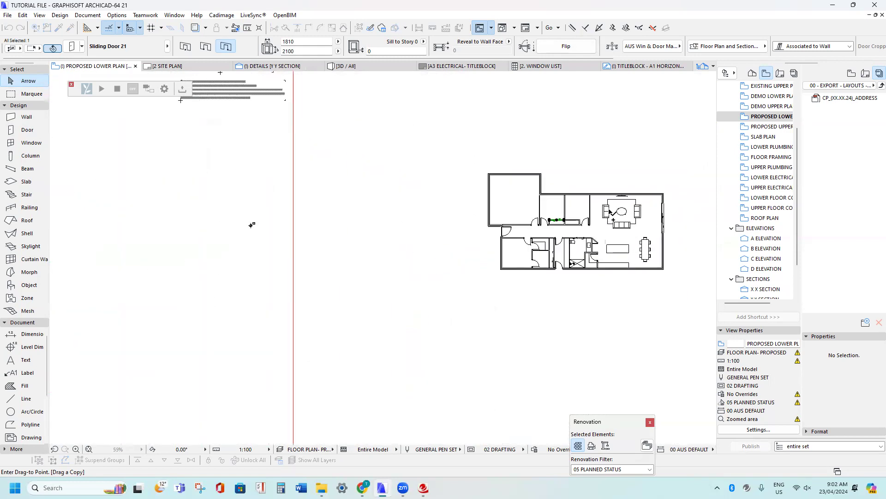
pyautogui.scroll(10, 531, 230)
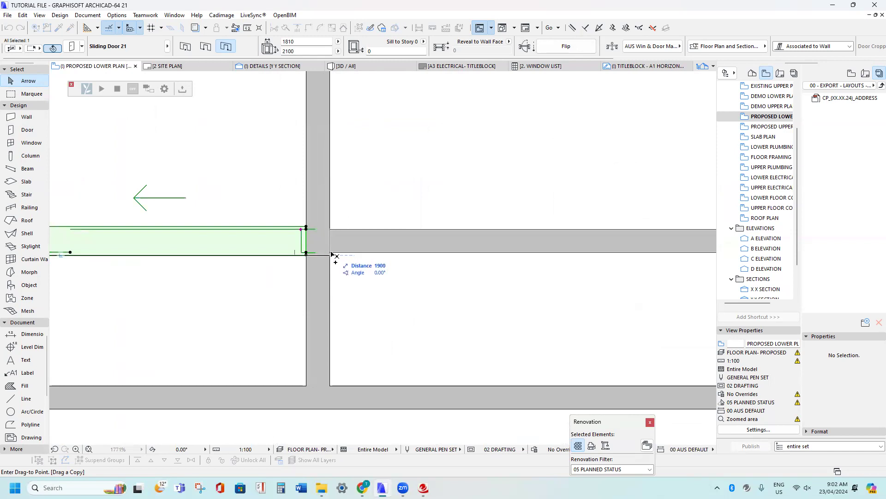
pyautogui.click(331, 254)
pyautogui.scroll(2, 484, 253)
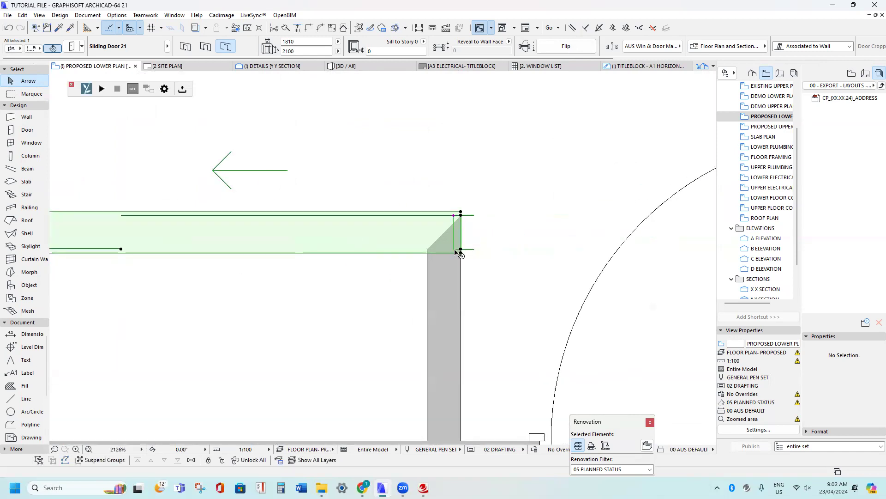
pyautogui.scroll(-10, 457, 251)
pyautogui.scroll(3, 261, 266)
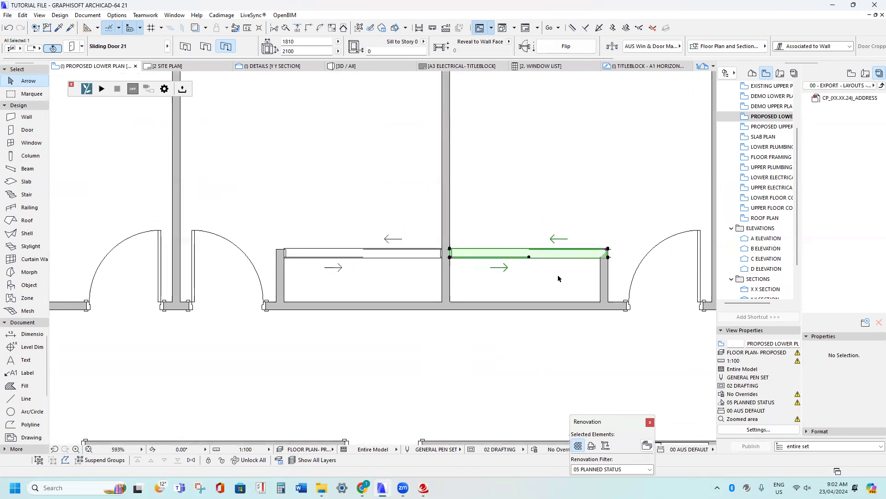
pyautogui.moveTo(531, 275); pyautogui.dragTo(529, 275, button='middle')
pyautogui.moveTo(261, 283); pyautogui.dragTo(260, 277, button='middle')
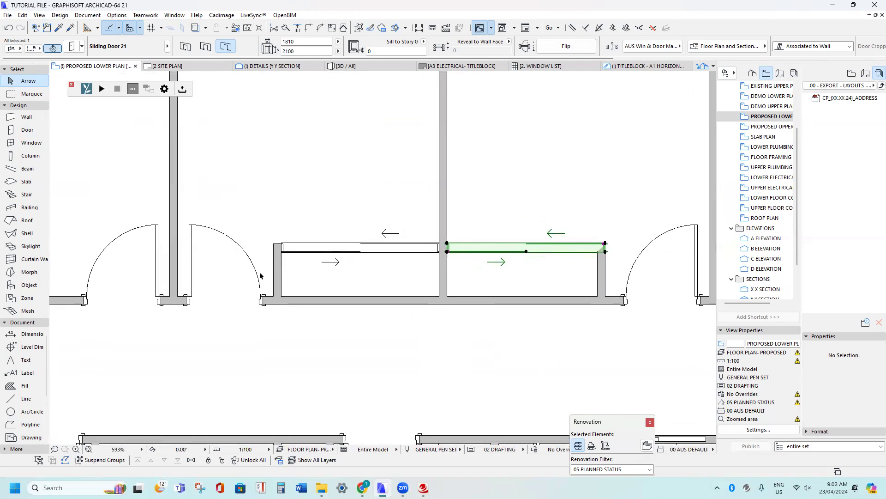
pyautogui.press('Escape')
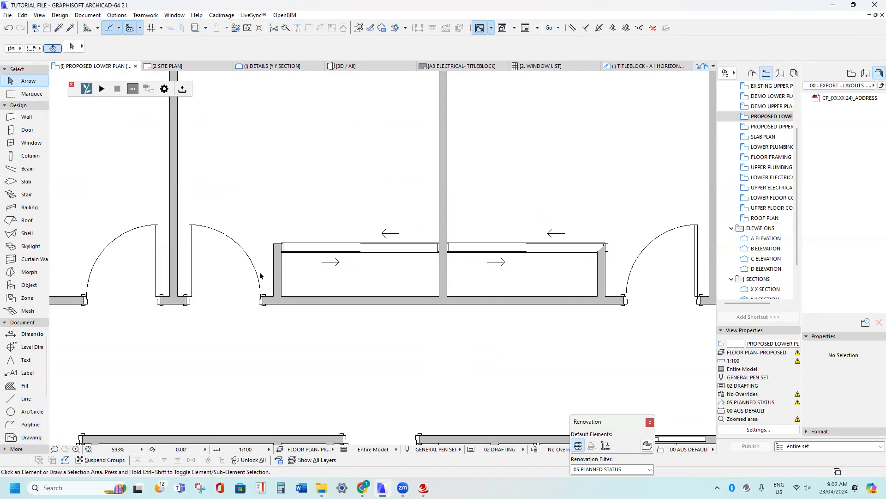
# Measure the clear distance between each closet's end wall and the neighbouring bedroom wall, at the hinged doors on both sides
pyautogui.press('m')
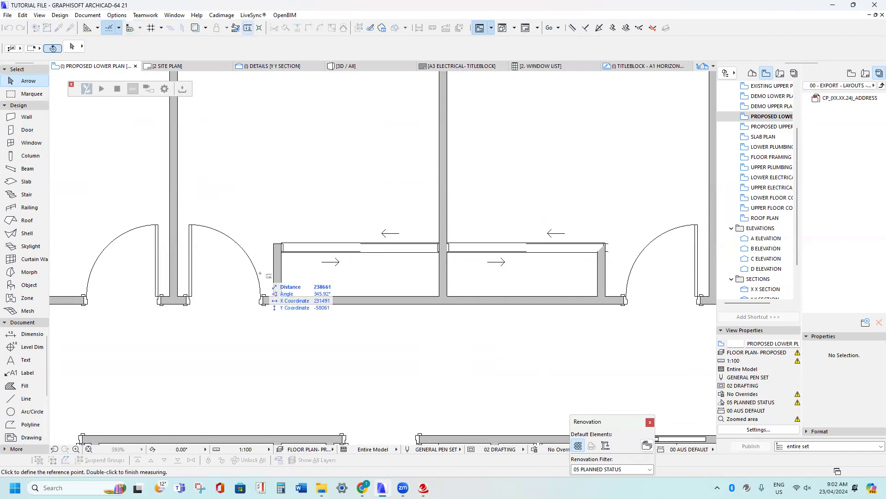
pyautogui.scroll(3, 198, 257)
pyautogui.click(166, 326)
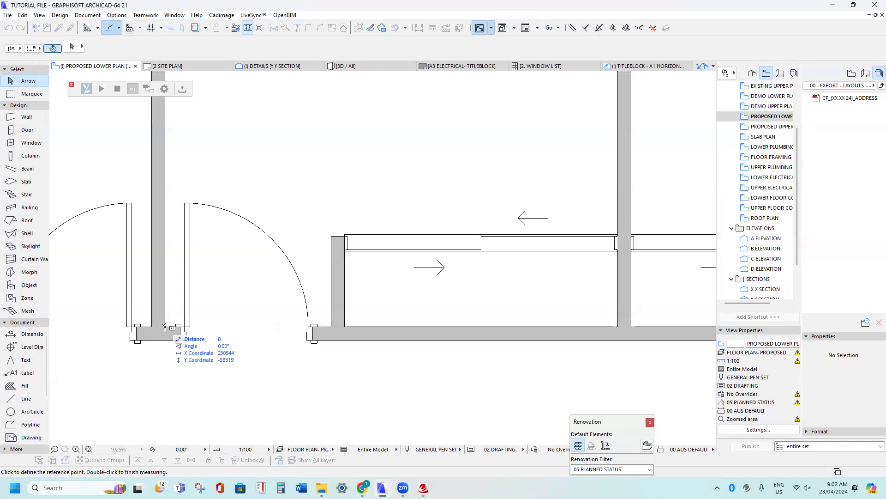
pyautogui.scroll(-3, 333, 326)
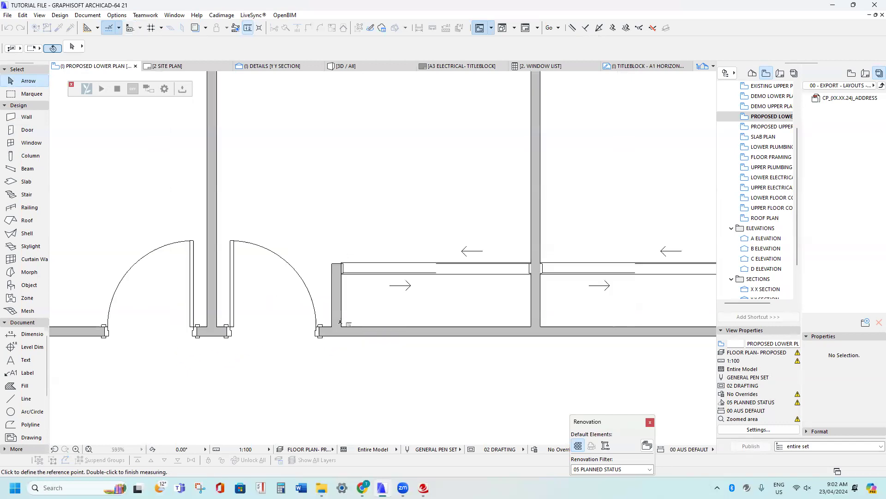
pyautogui.moveTo(464, 312); pyautogui.dragTo(144, 291, button='middle')
pyautogui.press('Escape')
pyautogui.scroll(4, 368, 296)
pyautogui.moveTo(367, 299); pyautogui.dragTo(320, 285, button='middle')
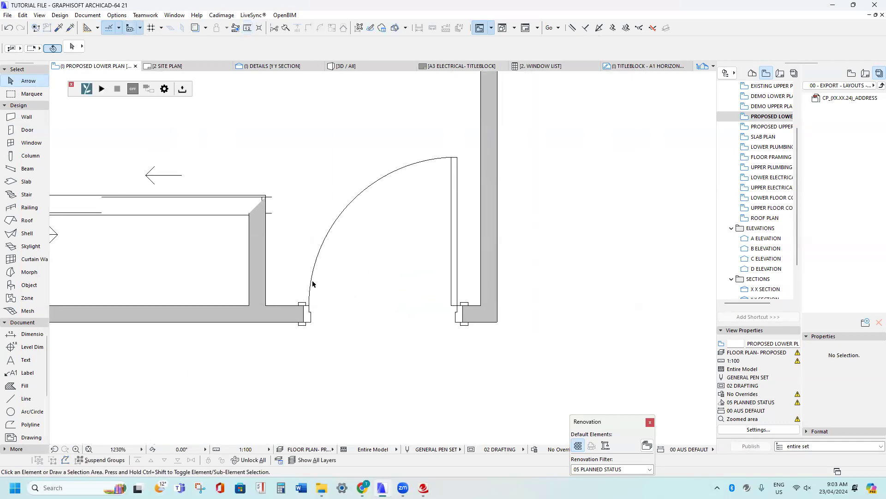
pyautogui.press('m')
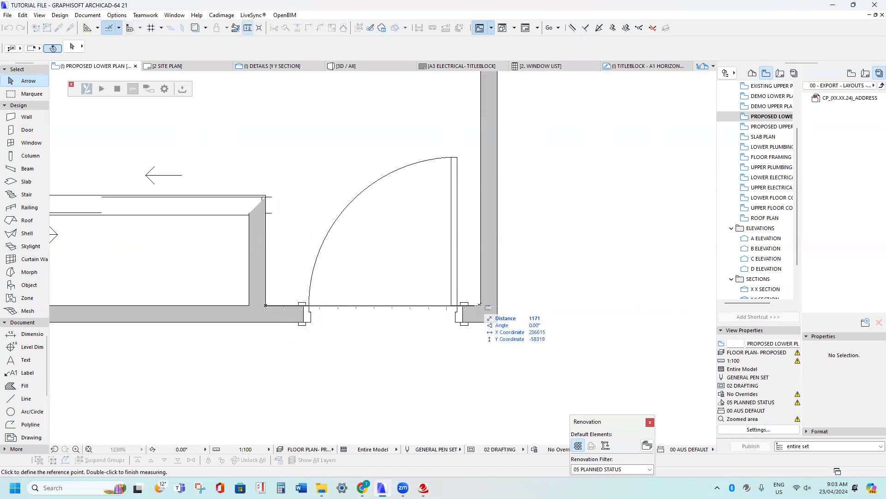
pyautogui.press('Escape')
# Try flipping the second closet's end wall to the other side of its reference line, and flip it back
pyautogui.click(264, 265)
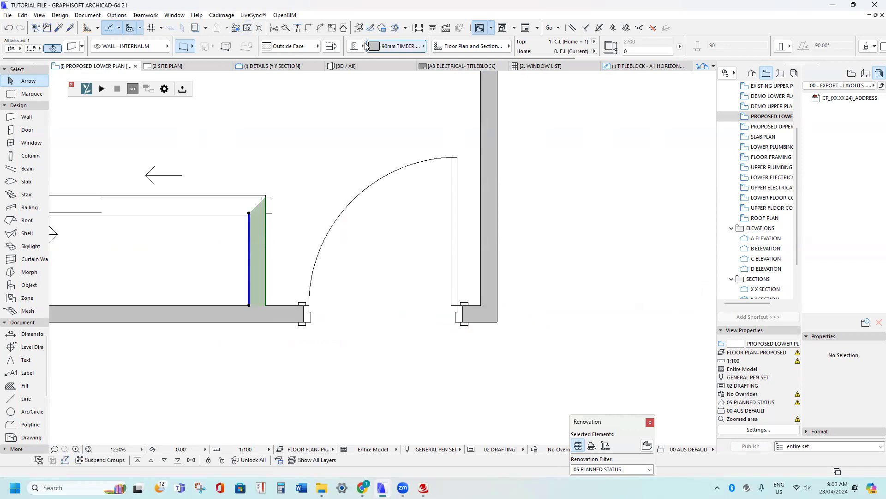
pyautogui.click(333, 46)
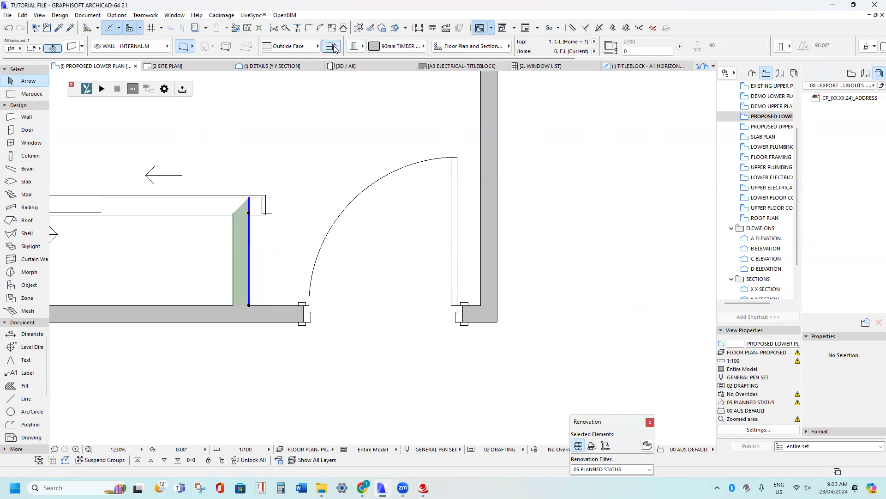
pyautogui.click(335, 49)
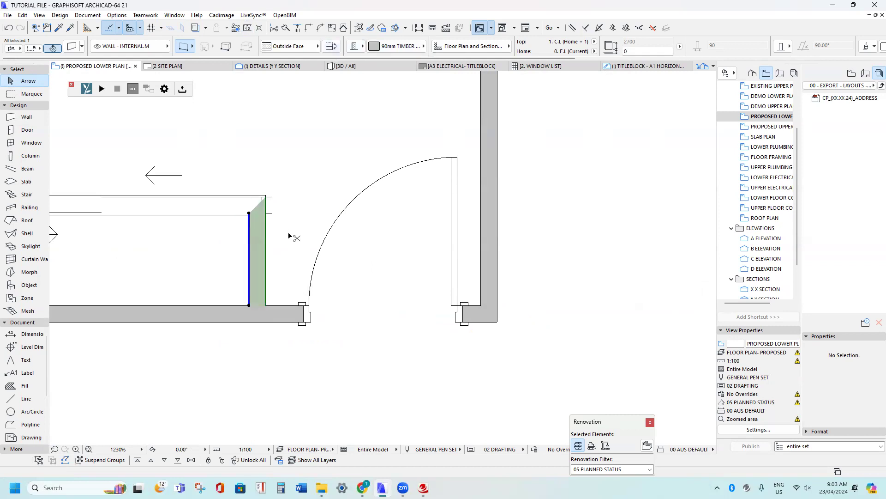
# Move the second closet's end wall 90 mm towards the hinged door, clear of the closet opening
pyautogui.hotkey('ctrl', 'd')
pyautogui.click(249, 253)
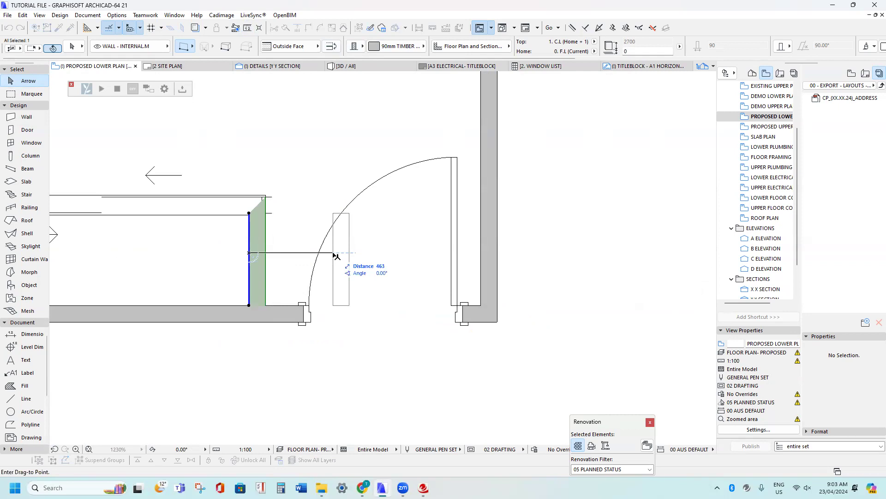
pyautogui.press('Tab')
pyautogui.write('90')
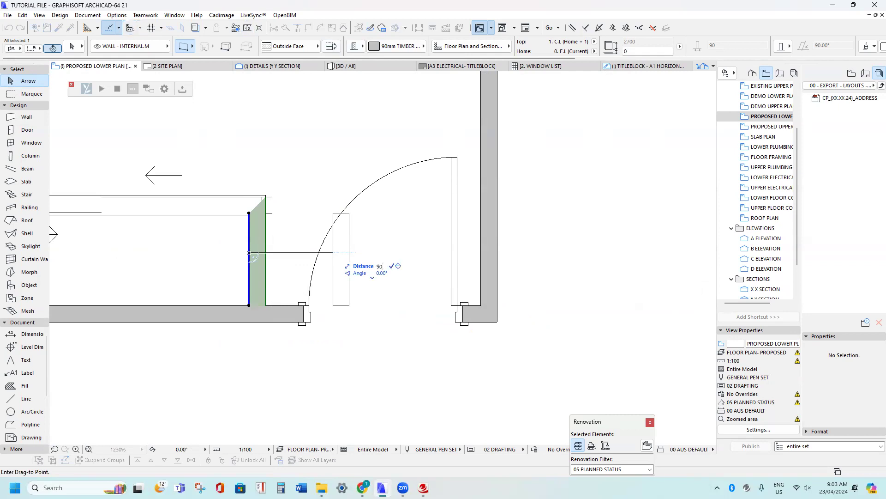
pyautogui.press('Return')
pyautogui.moveTo(198, 240); pyautogui.dragTo(438, 239, button='middle')
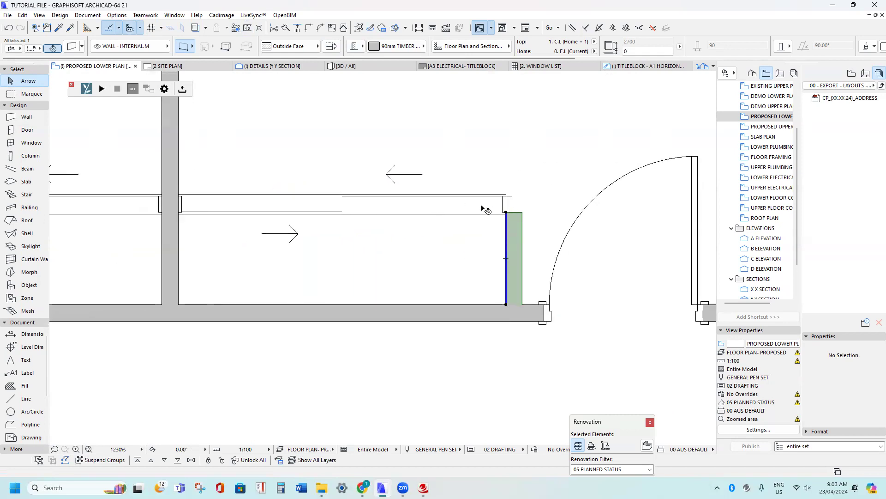
# Examine the corner where the second closet's sliding door and its host wall meet the moved end wall
pyautogui.press('Escape')
pyautogui.click(506, 195)
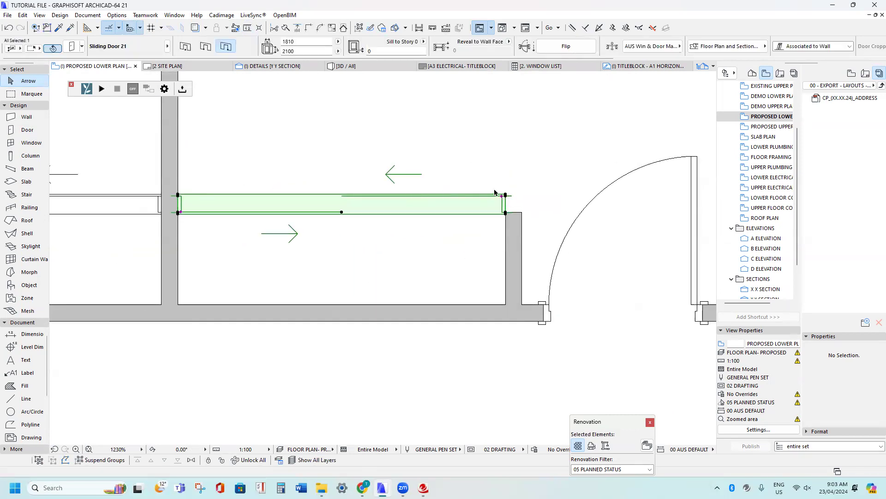
pyautogui.scroll(1, 501, 193)
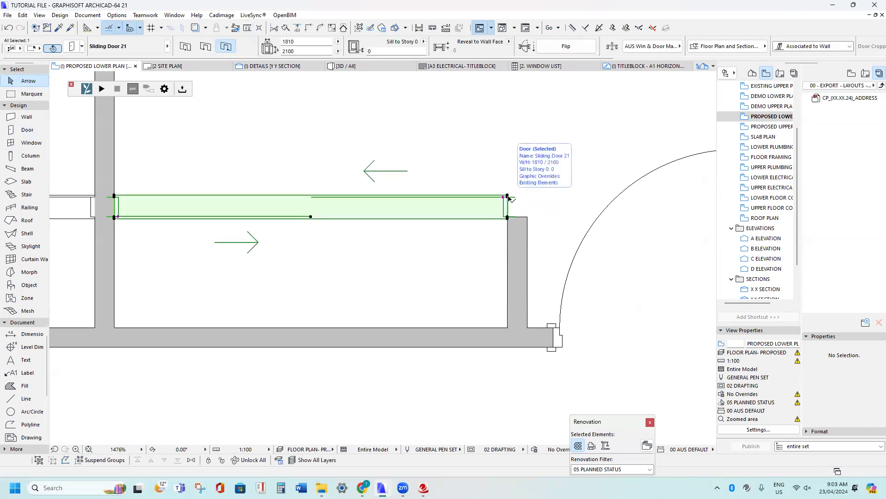
pyautogui.press('Escape')
pyautogui.click(490, 217)
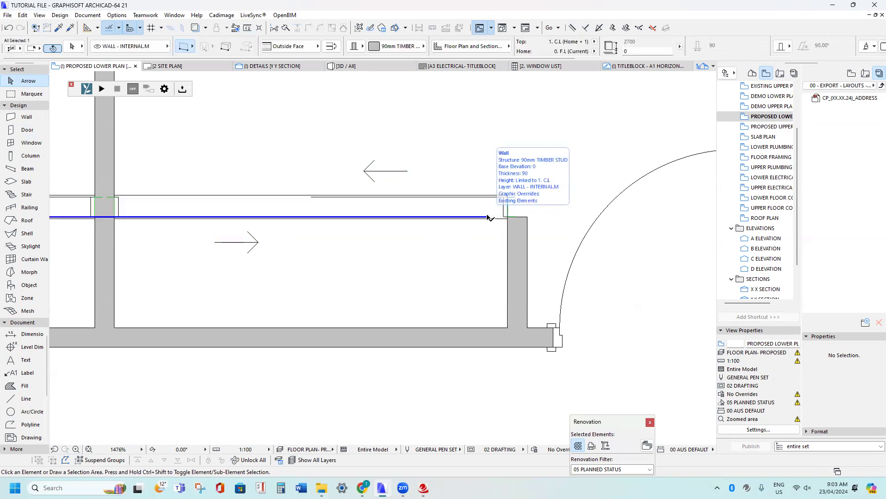
pyautogui.scroll(3, 492, 228)
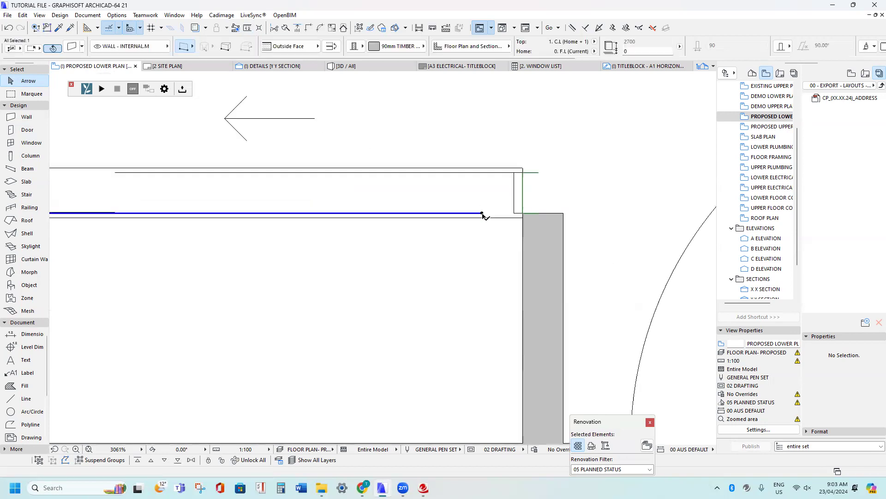
pyautogui.scroll(-5, 483, 215)
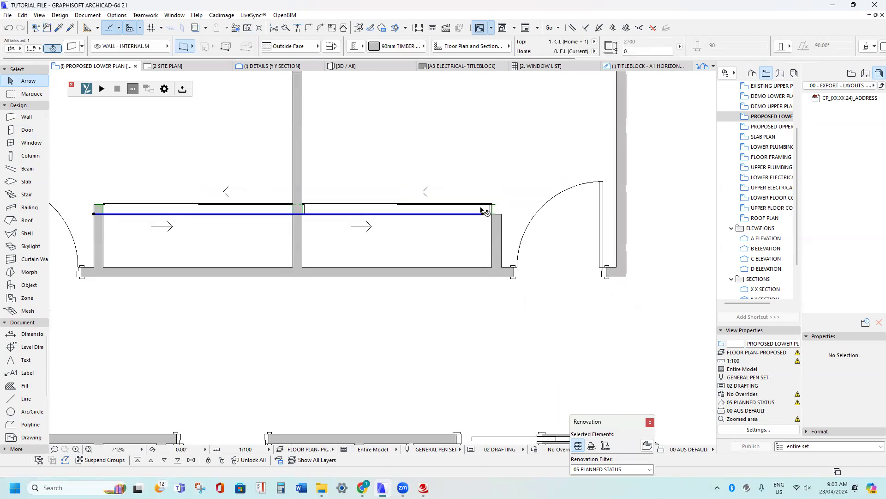
pyautogui.press('Escape')
# Try sliding the second closet's door about 237 mm away from the end wall to expose its host wall's end, and undo the move
pyautogui.scroll(2, 485, 214)
pyautogui.click(498, 202)
pyautogui.press('Escape')
pyautogui.click(499, 202)
pyautogui.moveTo(499, 202); pyautogui.dragTo(456, 202)
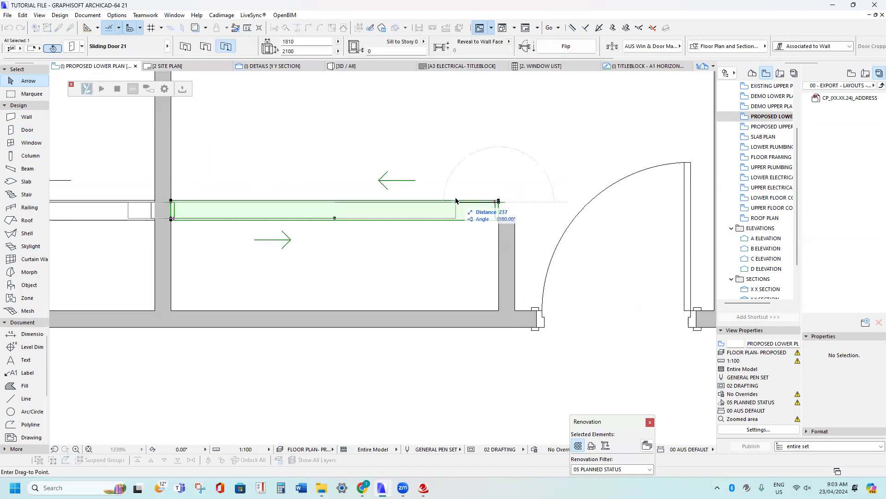
pyautogui.click(456, 201)
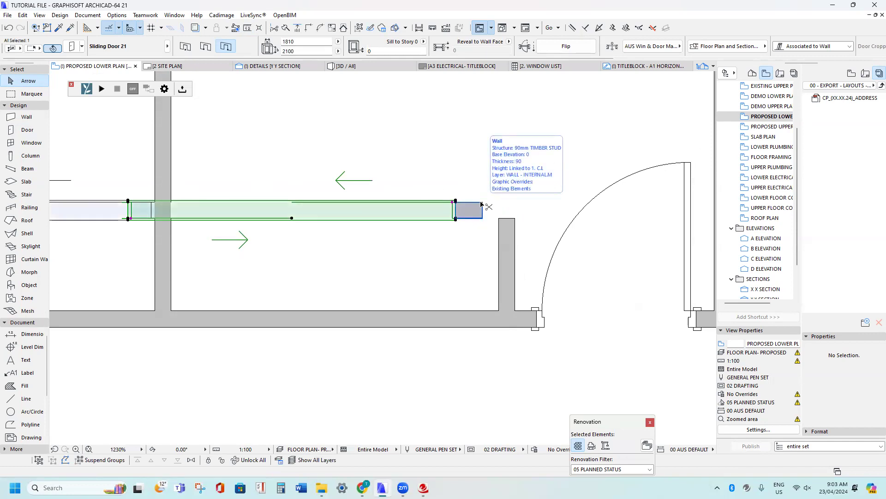
pyautogui.hotkey('ctrl', 'z')
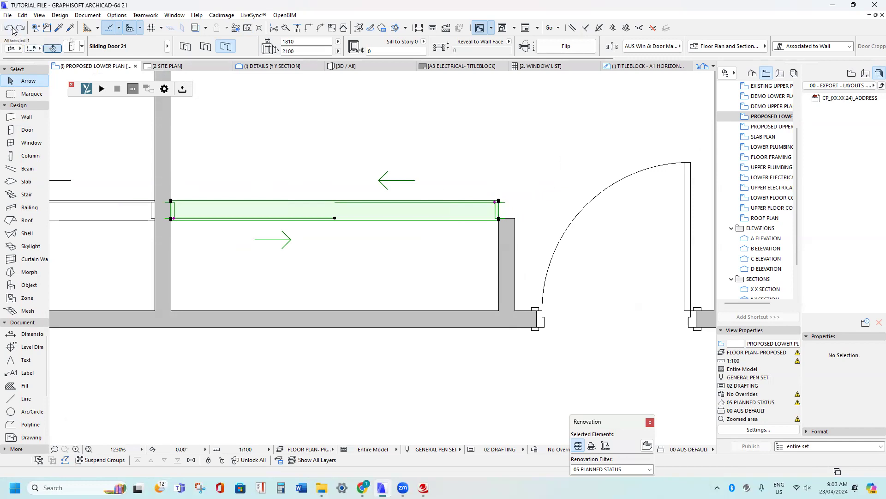
pyautogui.press('Escape')
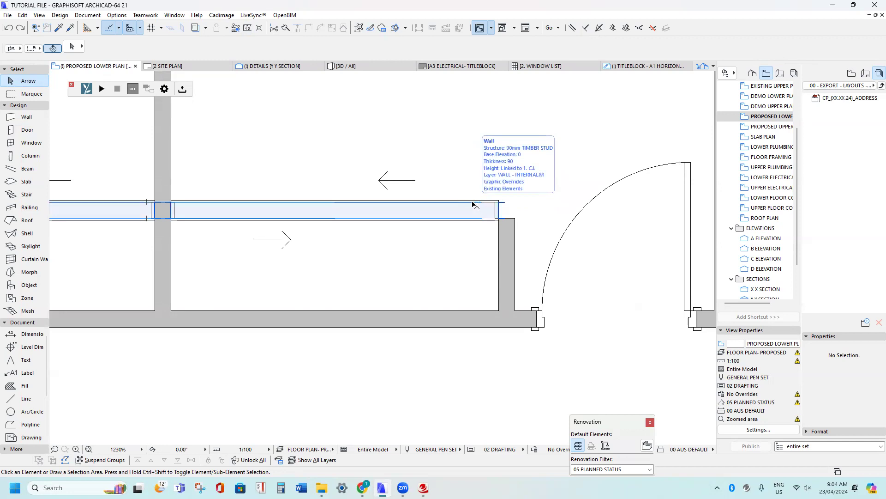
# Intersect the closets' front wall with the second closet's end wall so the two join at the corner
pyautogui.click(474, 204)
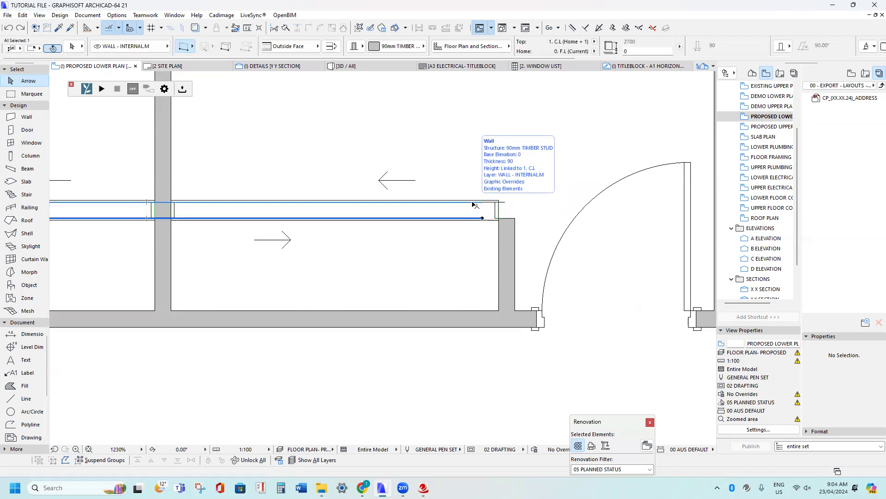
pyautogui.scroll(2, 494, 204)
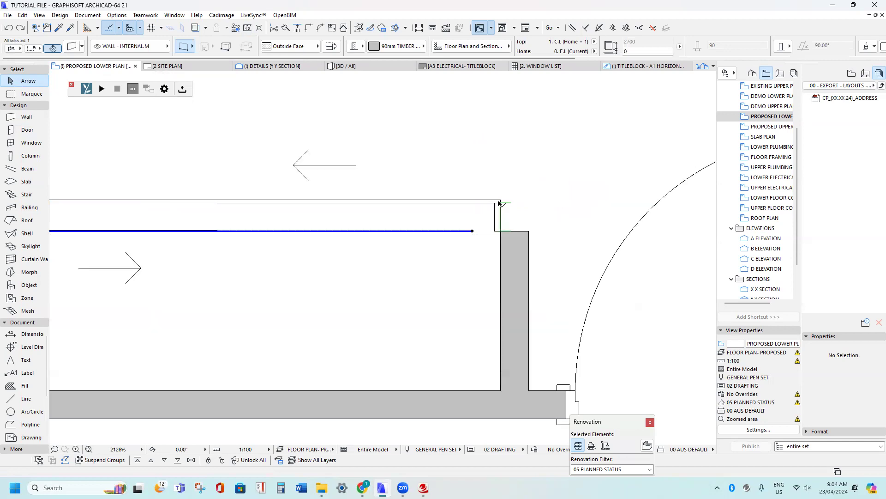
pyautogui.scroll(-3, 490, 213)
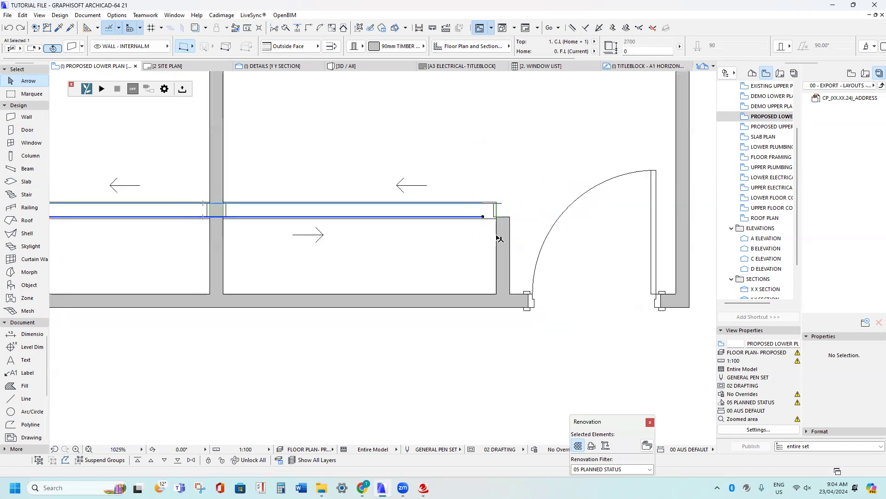
pyautogui.keyDown('shift'); pyautogui.click(501, 240); pyautogui.keyUp('shift')
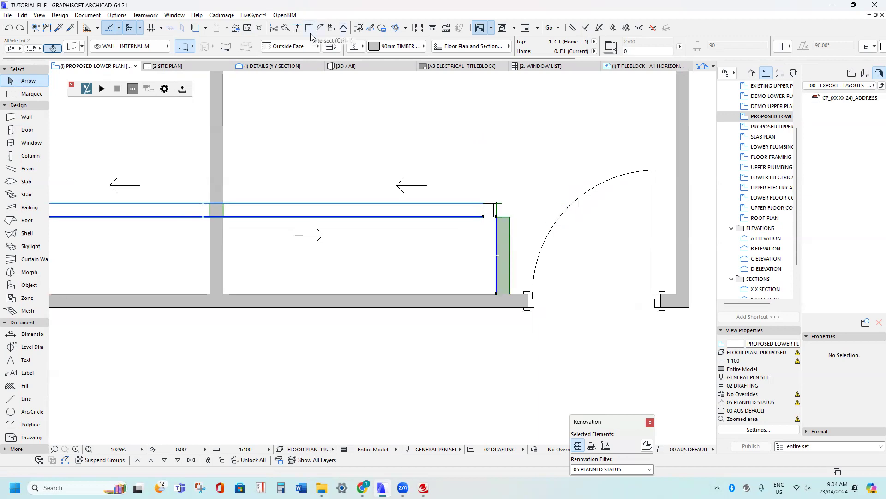
pyautogui.click(308, 28)
pyautogui.scroll(-3, 413, 174)
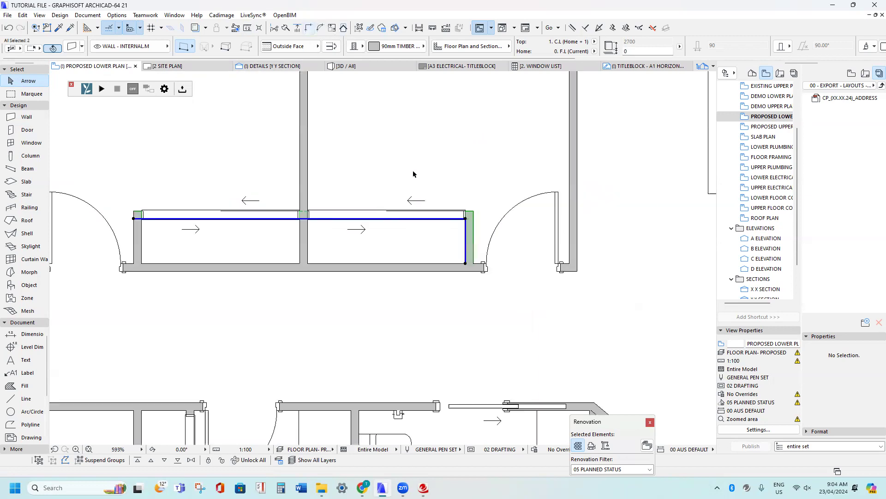
pyautogui.press('Escape')
# Review the finished closets and the doors across the whole proposed lower floor plan
pyautogui.scroll(-3, 398, 174)
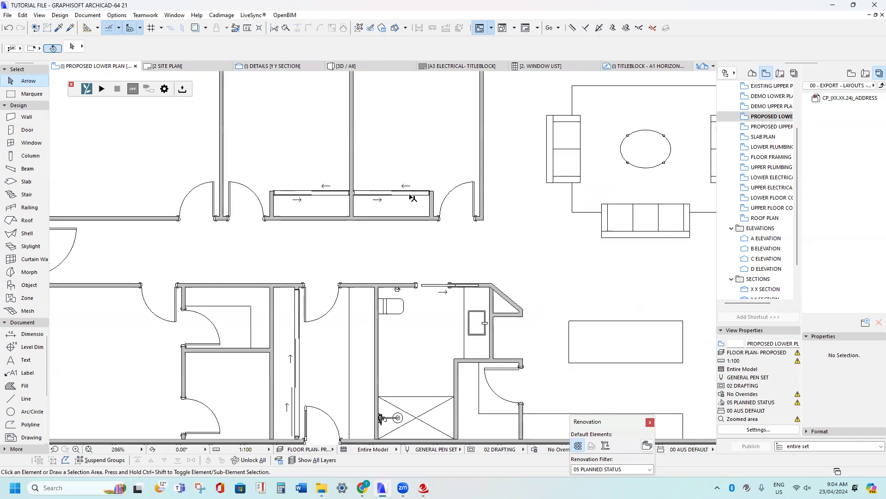
pyautogui.scroll(2, 356, 203)
pyautogui.scroll(1, 335, 223)
pyautogui.scroll(-2, 336, 224)
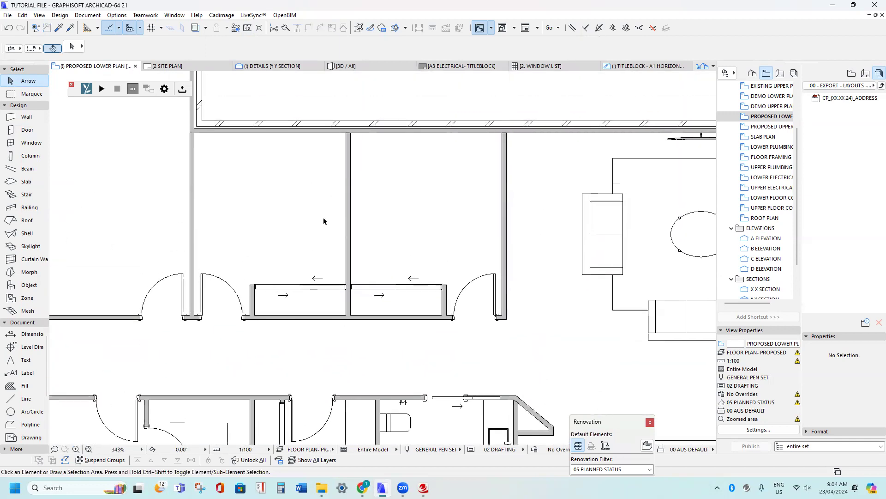
pyautogui.scroll(-3, 328, 222)
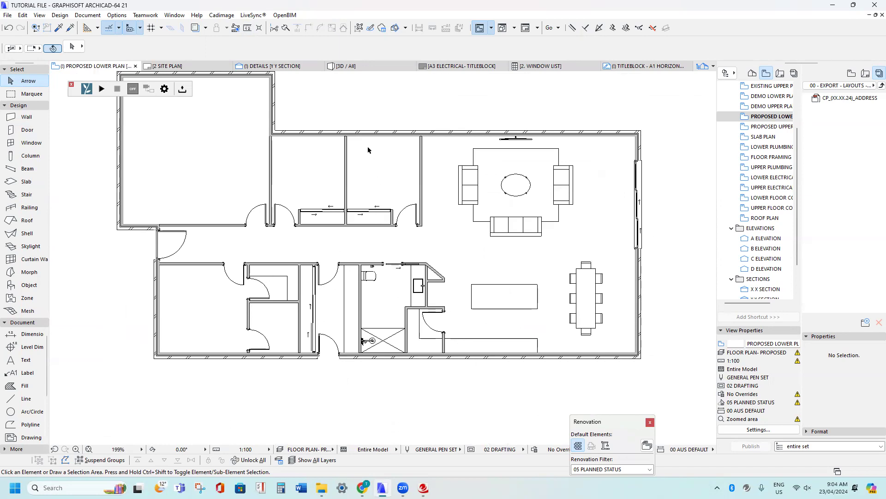
pyautogui.scroll(1, 368, 150)
pyautogui.scroll(-1, 366, 155)
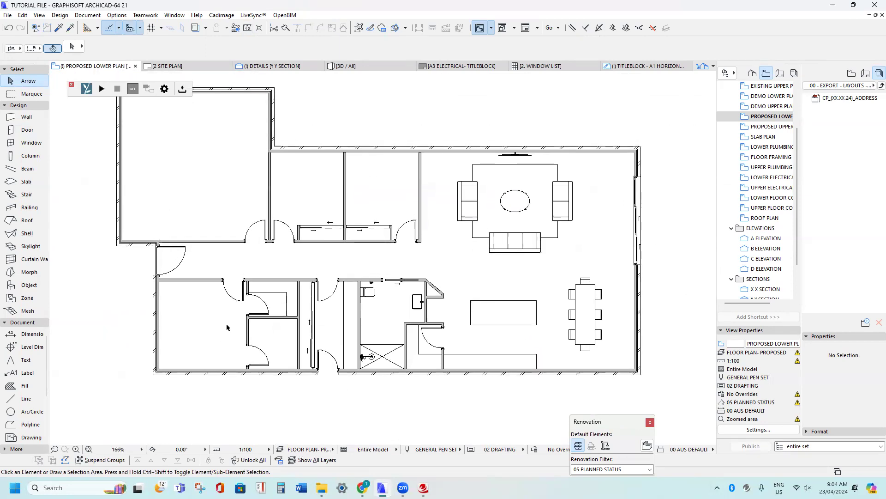
pyautogui.moveTo(349, 203); pyautogui.dragTo(355, 213, button='middle')
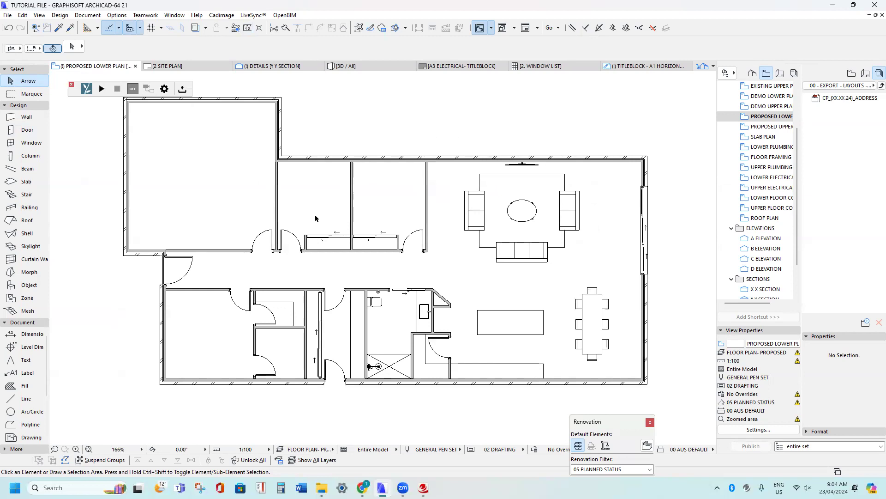
# Go to the furniture masters, search the object library for "bed" and browse the bed models without choosing one
pyautogui.scroll(-8, 323, 263)
pyautogui.scroll(4, 240, 206)
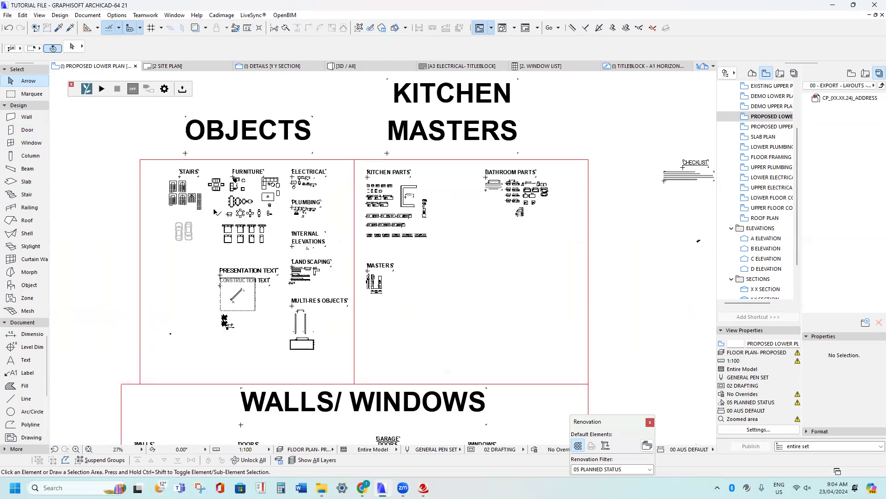
pyautogui.scroll(4, 240, 205)
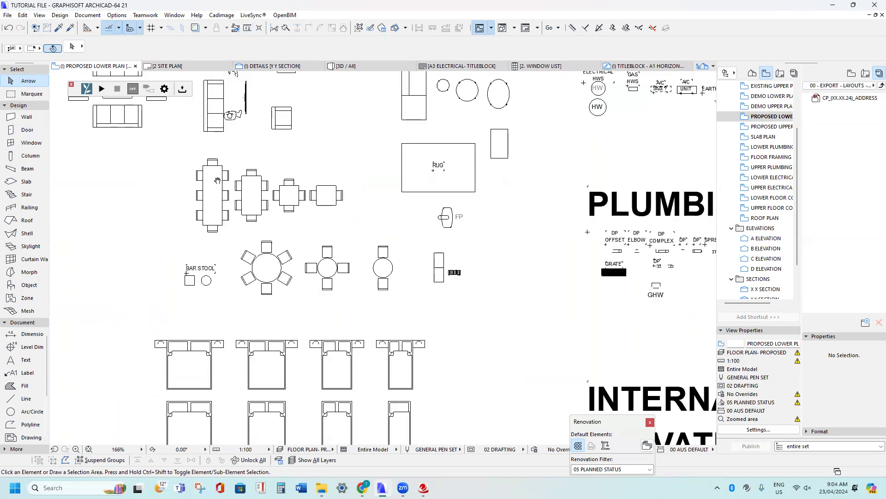
pyautogui.click(11, 286)
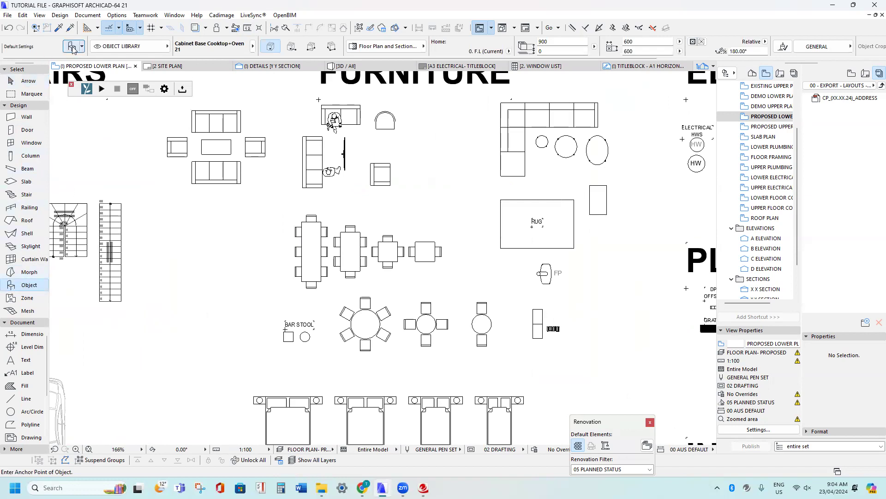
pyautogui.click(72, 47)
pyautogui.write('bed')
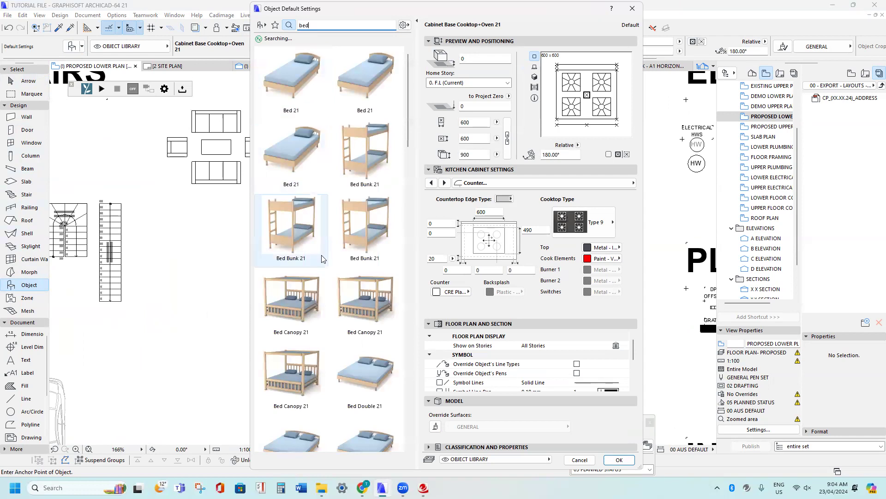
pyautogui.scroll(-5, 325, 333)
pyautogui.scroll(6, 323, 295)
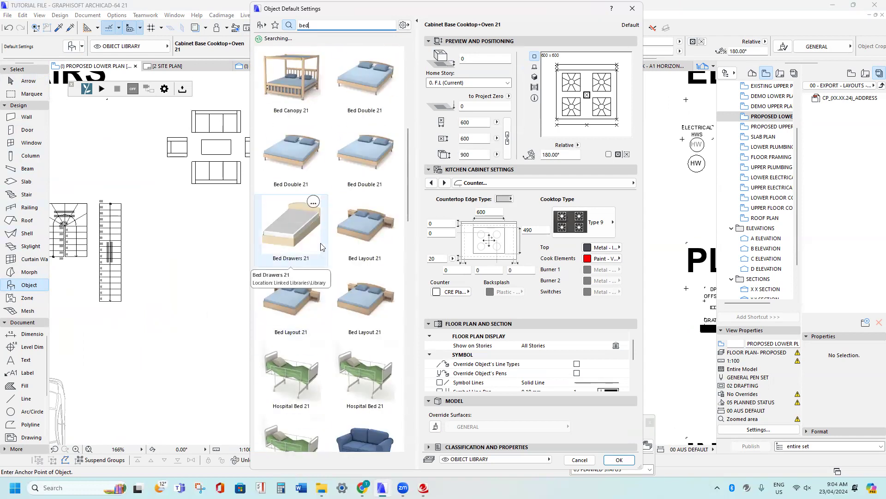
pyautogui.press('Escape')
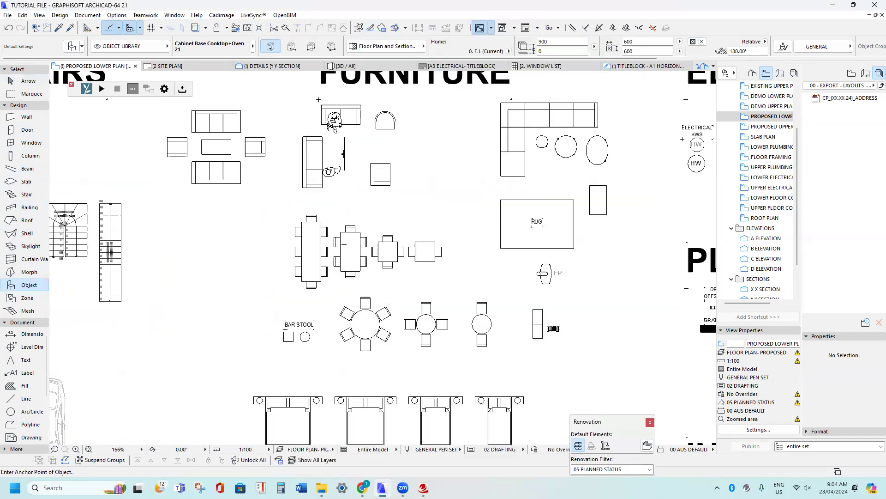
pyautogui.press('Escape')
# Copy the widest bed with two bedside tables from the furniture masters into the bedroom beside the external entry door
pyautogui.scroll(-3, 383, 232)
pyautogui.moveTo(382, 322); pyautogui.dragTo(261, 224, button='middle')
pyautogui.scroll(8, 323, 286)
pyautogui.scroll(-3, 254, 247)
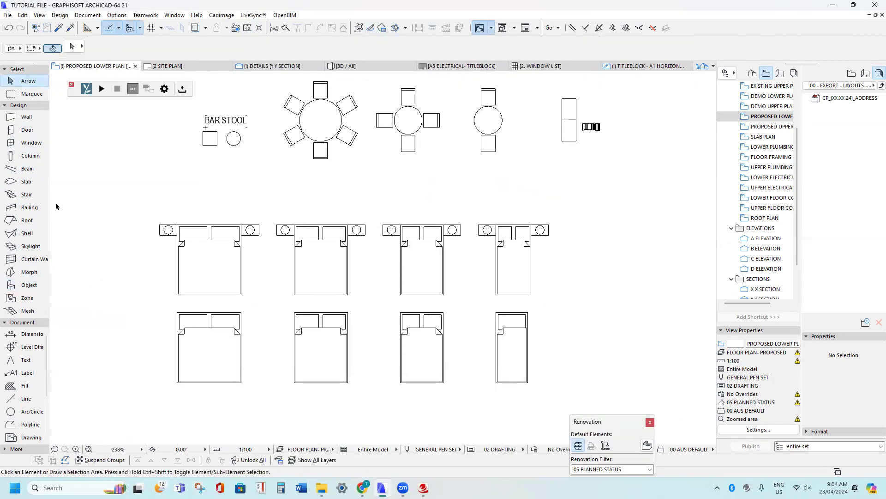
pyautogui.click(209, 244)
pyautogui.hotkey('ctrl', 'shift', 'd')
pyautogui.click(209, 226)
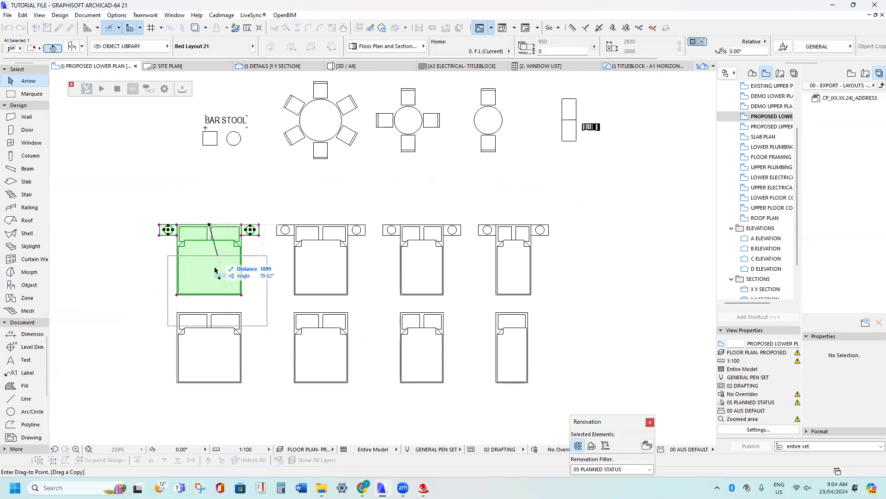
pyautogui.scroll(-5, 240, 280)
pyautogui.moveTo(401, 318); pyautogui.dragTo(214, 279, button='middle')
pyautogui.moveTo(433, 251); pyautogui.dragTo(135, 224, button='middle')
pyautogui.scroll(-7, 136, 224)
pyautogui.moveTo(495, 226); pyautogui.dragTo(313, 236, button='middle')
pyautogui.scroll(5, 312, 236)
pyautogui.scroll(8, 312, 237)
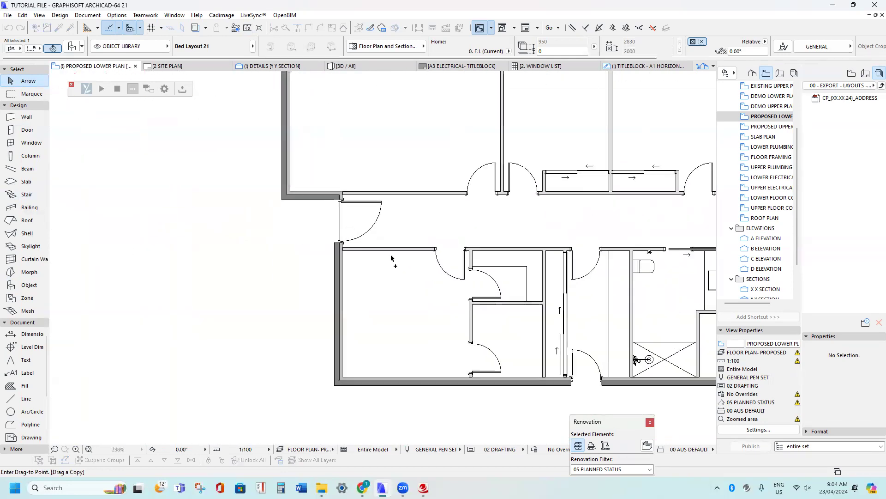
pyautogui.click(300, 235)
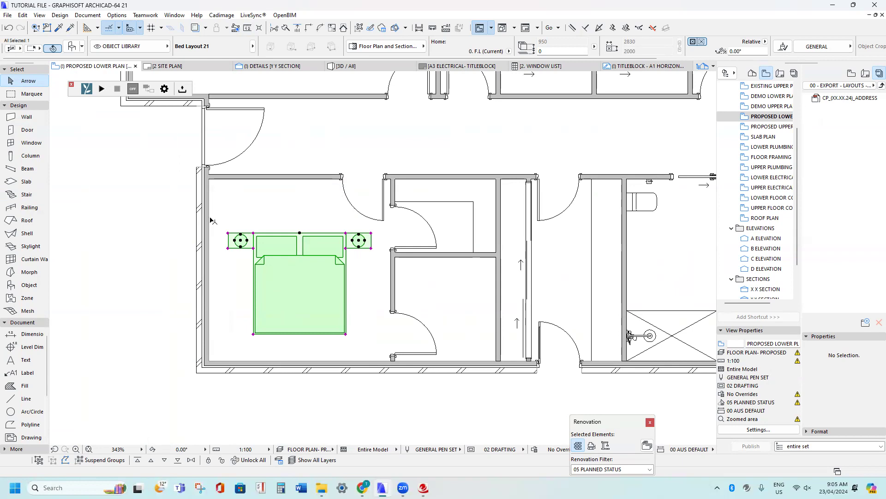
# Mirror the bed about a horizontal axis so its headboard faces the bedroom's lower external wall
pyautogui.moveTo(308, 301); pyautogui.dragTo(289, 273, button='middle')
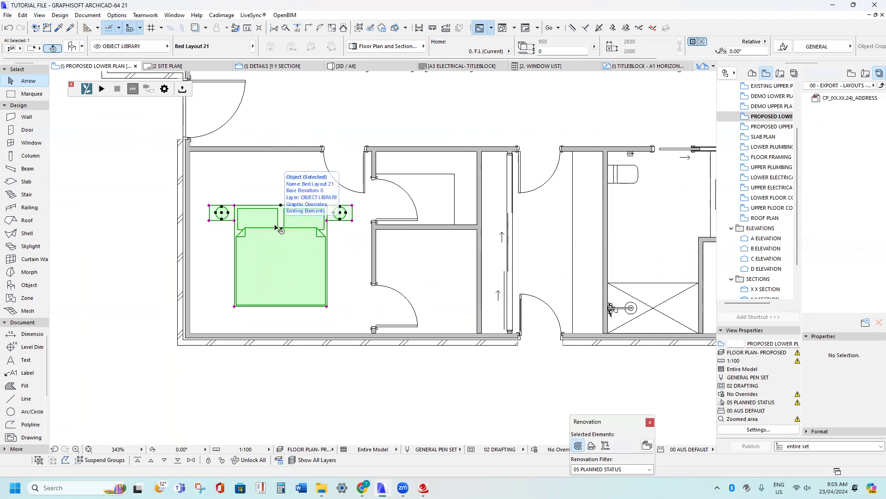
pyautogui.hotkey('ctrl', 'm')
pyautogui.click(275, 259)
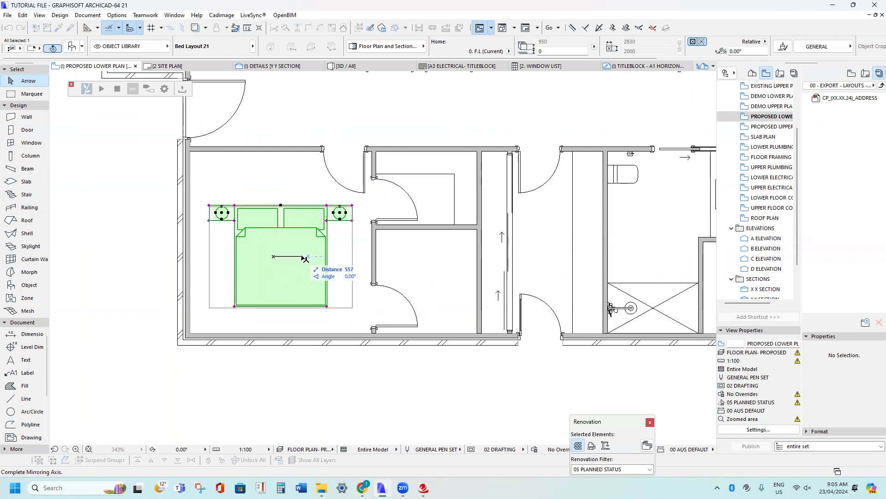
pyautogui.click(305, 257)
pyautogui.scroll(3, 287, 302)
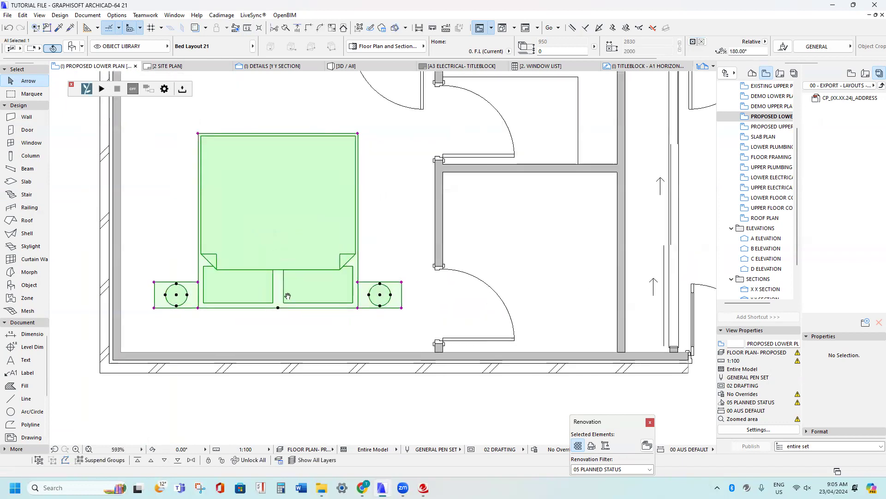
# Move the bed against the bedroom's lower external wall and centre it between the room corner and the closet partition
pyautogui.moveTo(288, 296); pyautogui.dragTo(291, 278, button='middle')
pyautogui.hotkey('ctrl', 'd')
pyautogui.click(287, 278)
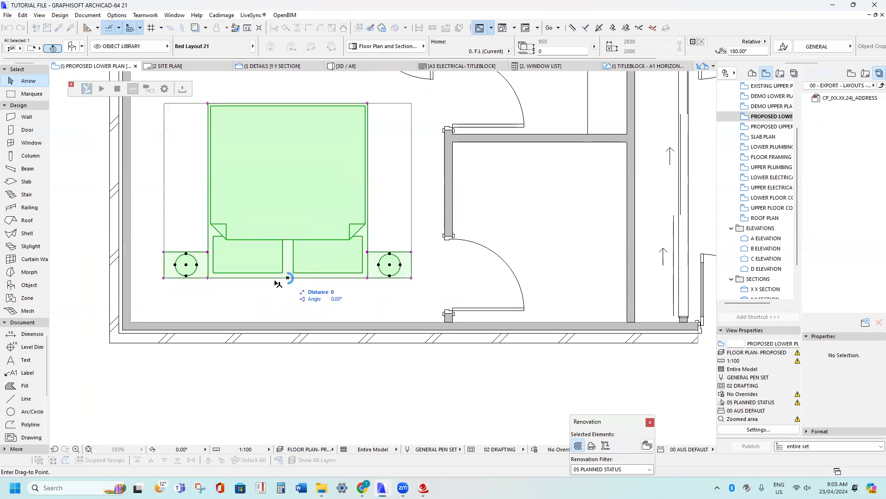
pyautogui.click(130, 324)
pyautogui.click(130, 323)
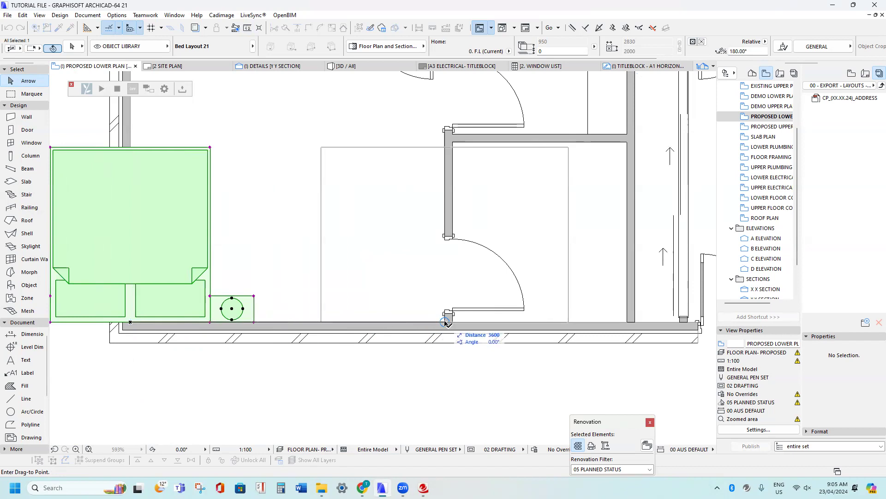
pyautogui.press('Tab')
pyautogui.write('1')
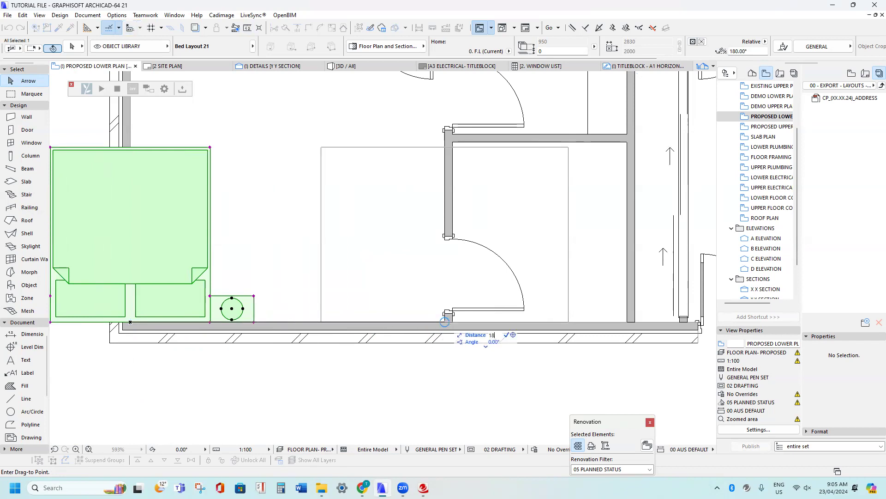
pyautogui.press('Return')
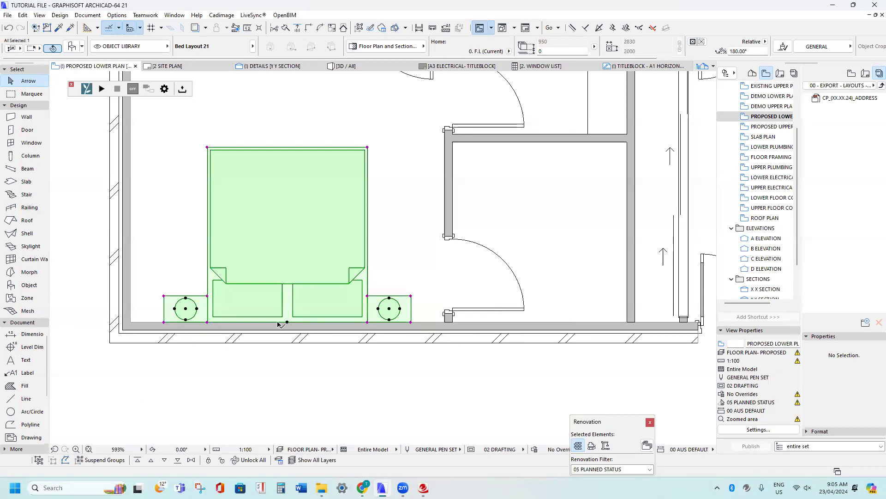
# Mirror the lower swing door in the partition beside the bed along its wall, towards the dividing wall between the two small rooms
pyautogui.scroll(-2, 279, 325)
pyautogui.moveTo(351, 263)
pyautogui.mouseDown(button='middle')
pyautogui.moveTo(325, 274)
pyautogui.moveTo(362, 265)
pyautogui.mouseUp(button='middle')
pyautogui.scroll(-2, 325, 274)
pyautogui.scroll(3, 367, 267)
pyautogui.click(343, 298)
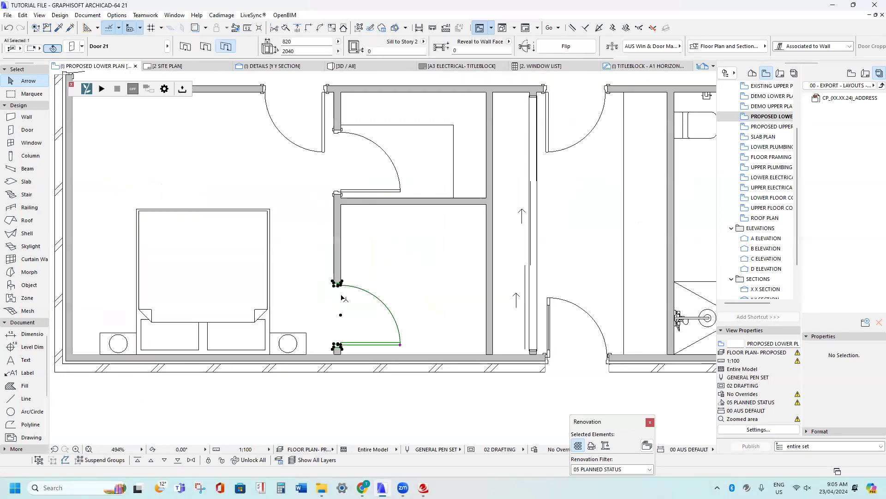
pyautogui.moveTo(313, 255); pyautogui.dragTo(309, 247, button='middle')
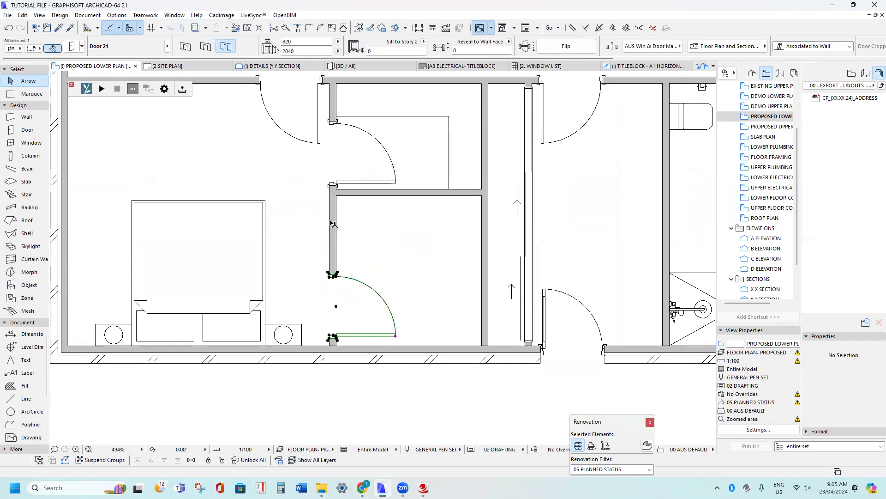
pyautogui.hotkey('ctrl', 'm')
pyautogui.click(335, 254)
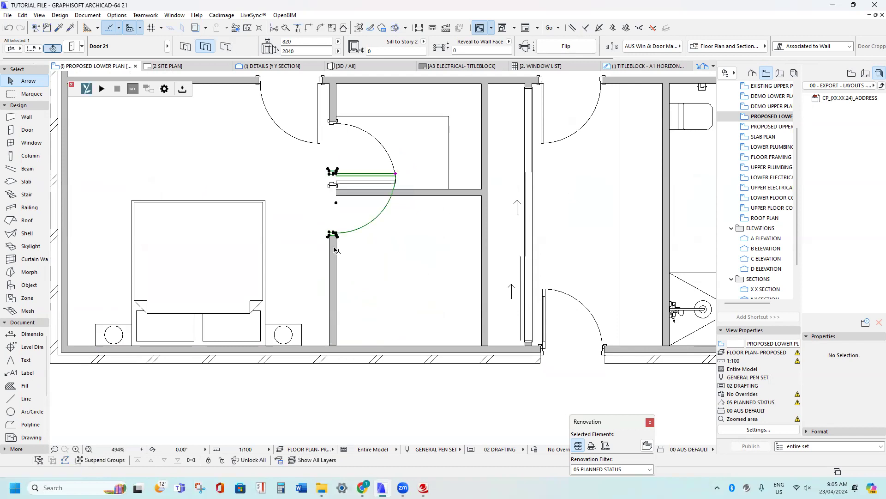
# Move the mirrored door along its partition so it sits 100 mm away from the dividing wall
pyautogui.scroll(6, 326, 169)
pyautogui.hotkey('ctrl', 'd')
pyautogui.click(354, 175)
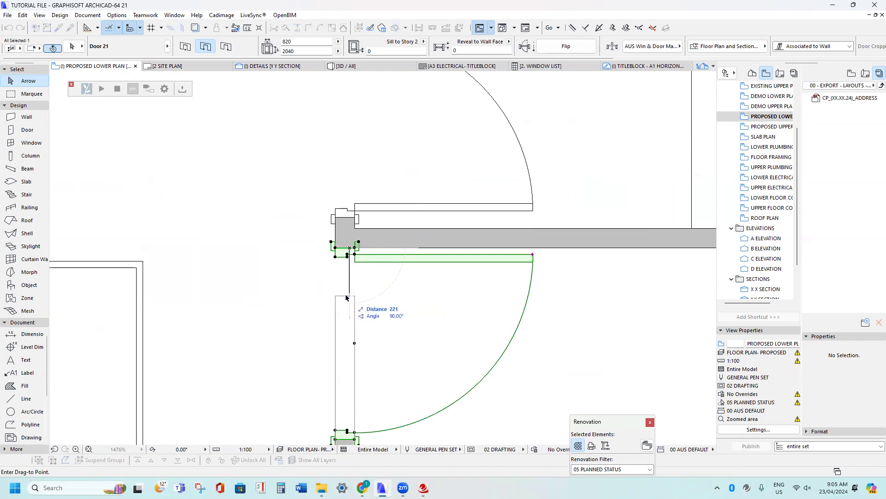
pyautogui.press('Tab')
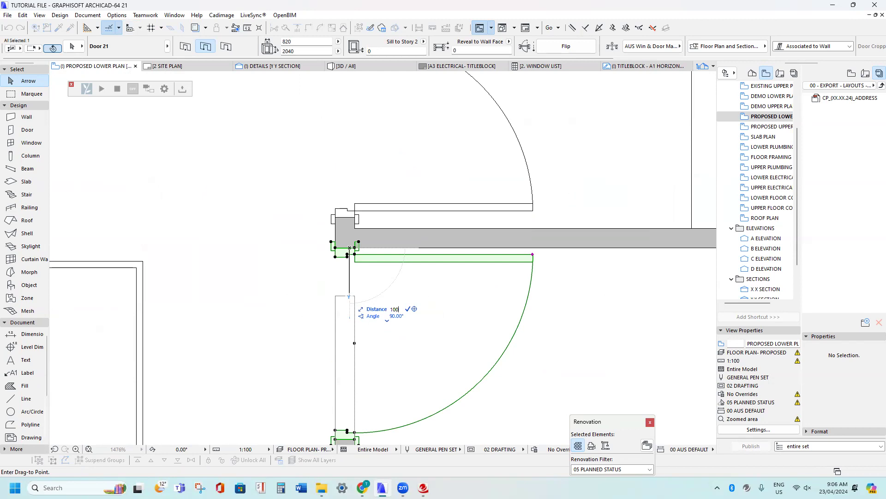
pyautogui.press('Return')
pyautogui.scroll(-5, 300, 178)
pyautogui.moveTo(301, 178); pyautogui.dragTo(359, 194, button='middle')
pyautogui.press('Escape')
pyautogui.scroll(2, 360, 193)
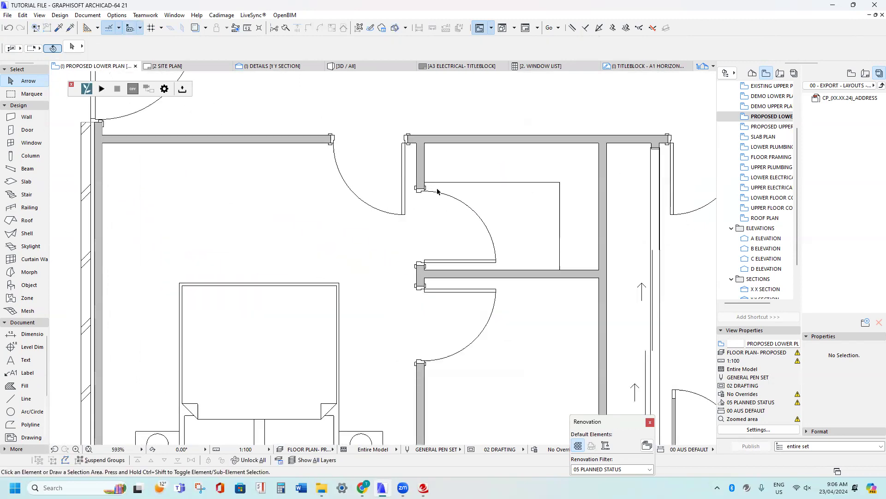
# Examine the bedroom's 820 mm entry door and its clearance to the partition and the swing door beside it
pyautogui.scroll(2, 437, 190)
pyautogui.click(408, 188)
pyautogui.click(391, 225)
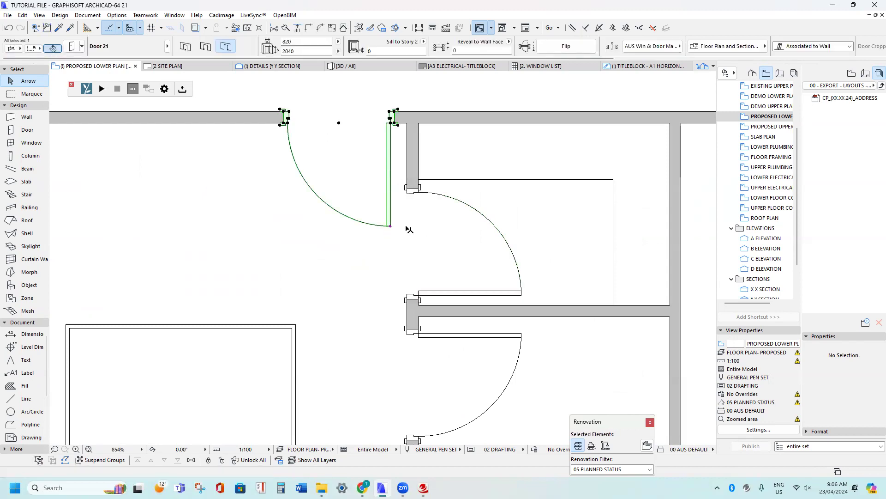
pyautogui.scroll(-5, 420, 230)
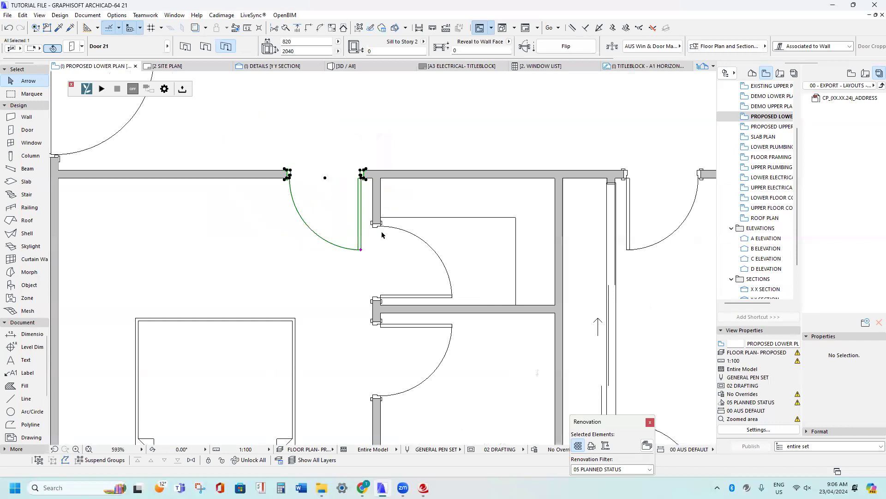
pyautogui.moveTo(365, 186); pyautogui.dragTo(364, 172, button='middle')
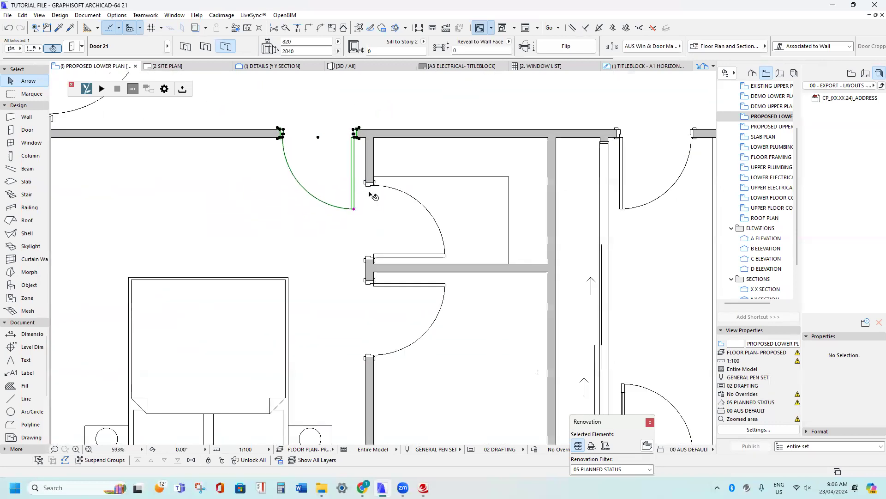
pyautogui.scroll(6, 361, 188)
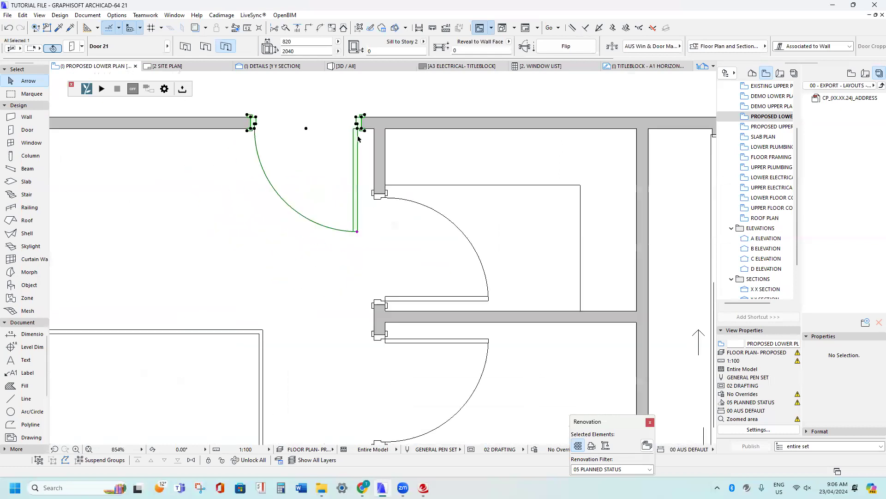
pyautogui.press('m')
pyautogui.scroll(2, 365, 146)
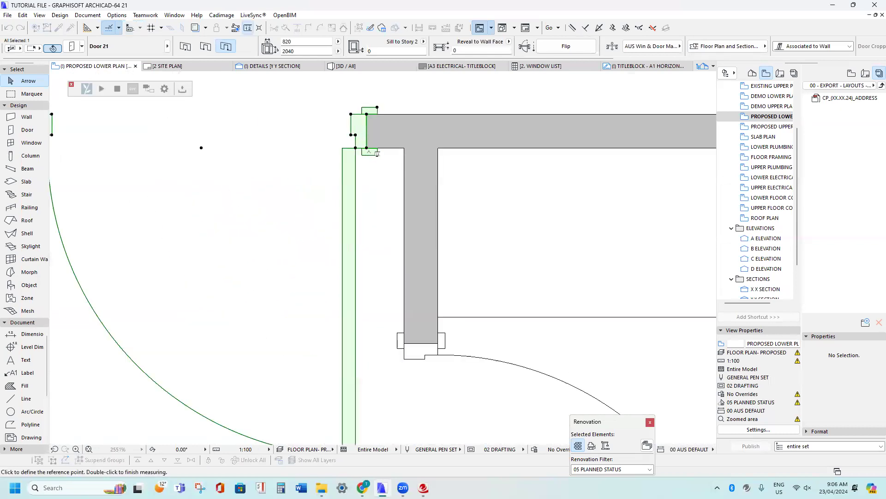
pyautogui.press('Escape')
pyautogui.press('Escape')
pyautogui.scroll(-10, 403, 148)
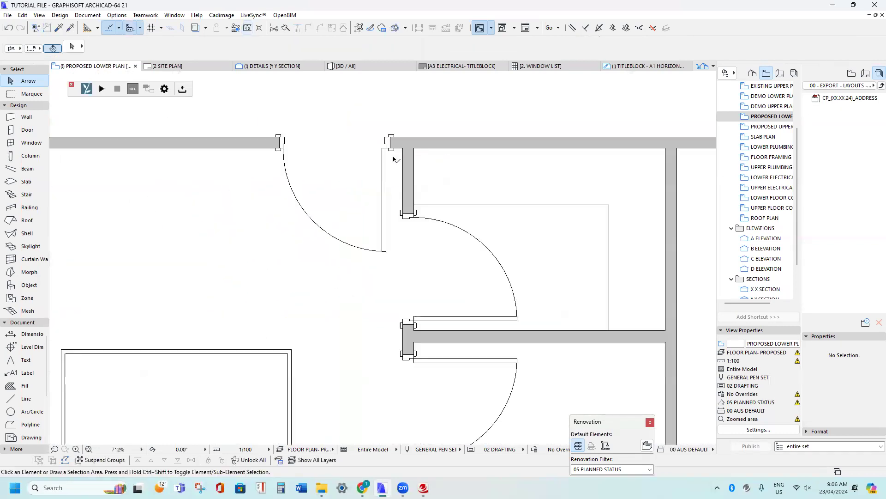
pyautogui.moveTo(354, 166); pyautogui.dragTo(344, 173, button='middle')
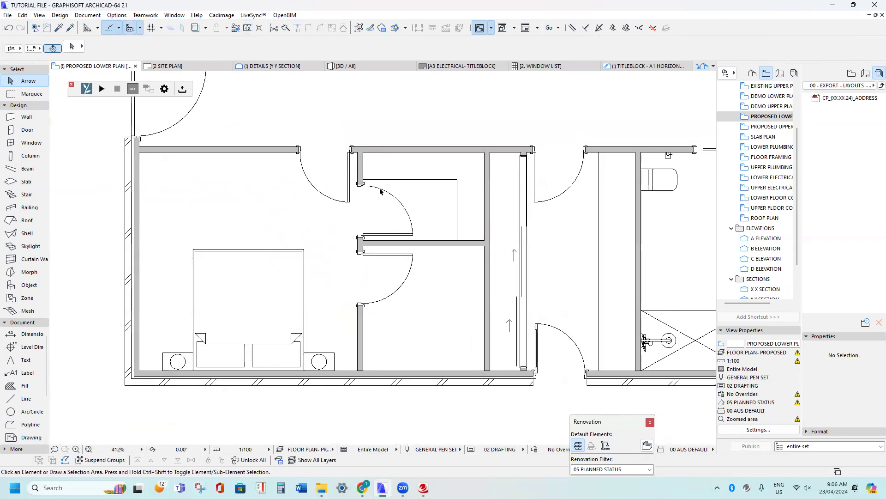
pyautogui.scroll(3, 380, 188)
pyautogui.scroll(-4, 373, 194)
pyautogui.moveTo(344, 216); pyautogui.dragTo(338, 184, button='middle')
# Go to the door masters and pick up the settings of the 21 - 48 garage door for external brick walls
pyautogui.moveTo(257, 215); pyautogui.dragTo(227, 300, button='middle')
pyautogui.scroll(-2, 230, 299)
pyautogui.moveTo(266, 221); pyautogui.dragTo(307, 355, button='middle')
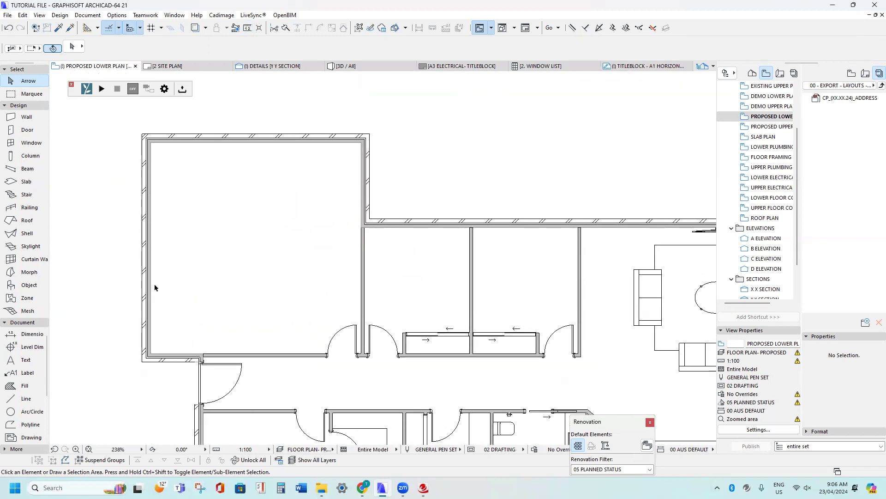
pyautogui.scroll(-12, 266, 248)
pyautogui.moveTo(299, 231); pyautogui.dragTo(576, 117, button='middle')
pyautogui.scroll(6, 166, 391)
pyautogui.scroll(3, 158, 391)
pyautogui.moveTo(94, 365); pyautogui.dragTo(329, 354, button='middle')
pyautogui.moveTo(122, 302); pyautogui.dragTo(352, 281, button='middle')
pyautogui.scroll(4, 352, 233)
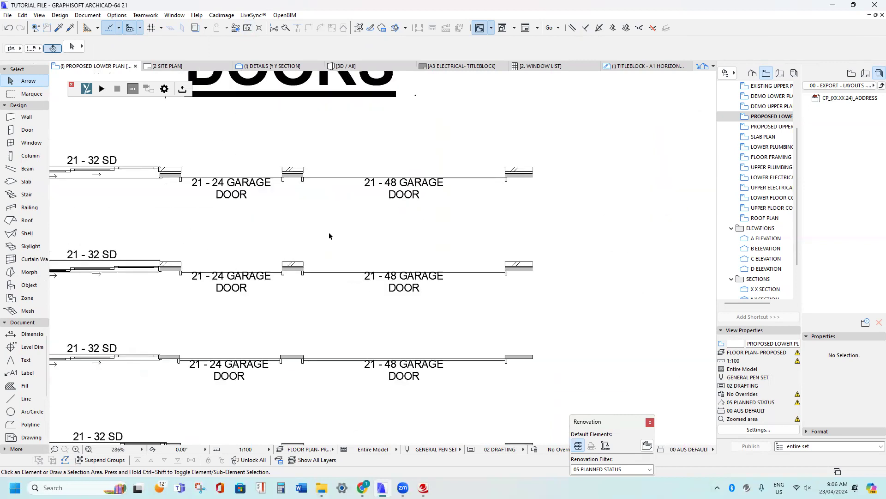
pyautogui.keyDown('alt'); pyautogui.click(302, 265); pyautogui.keyUp('alt')
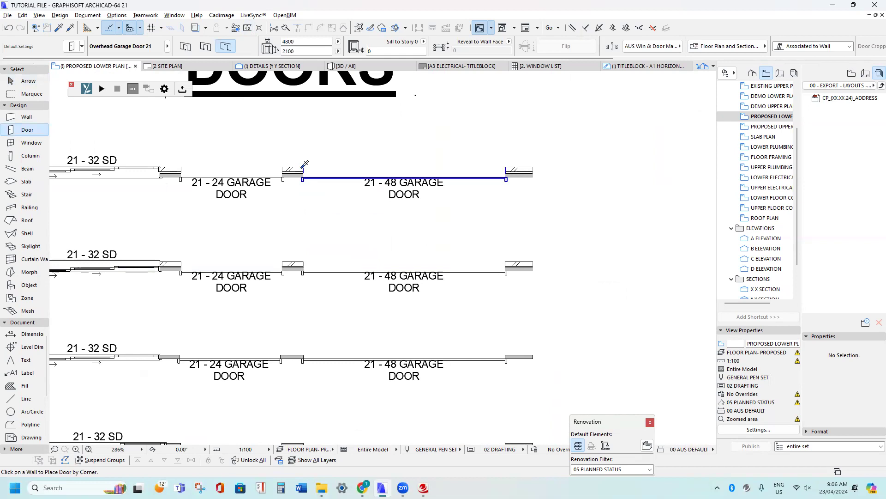
# Place the 4800 x 2100 overhead garage door in the garage's left external wall, opening towards the inside
pyautogui.scroll(-10, 385, 200)
pyautogui.moveTo(508, 209); pyautogui.dragTo(382, 283, button='middle')
pyautogui.scroll(10, 347, 300)
pyautogui.click(272, 274)
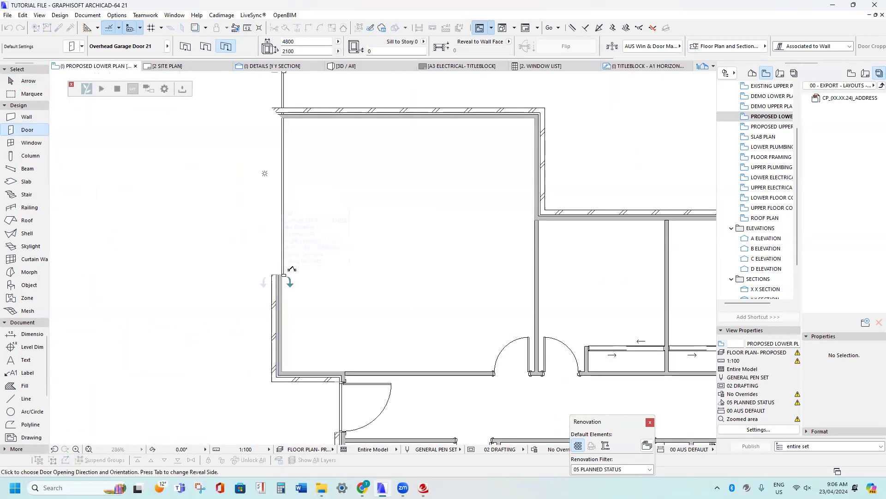
pyautogui.click(296, 268)
pyautogui.press('Escape')
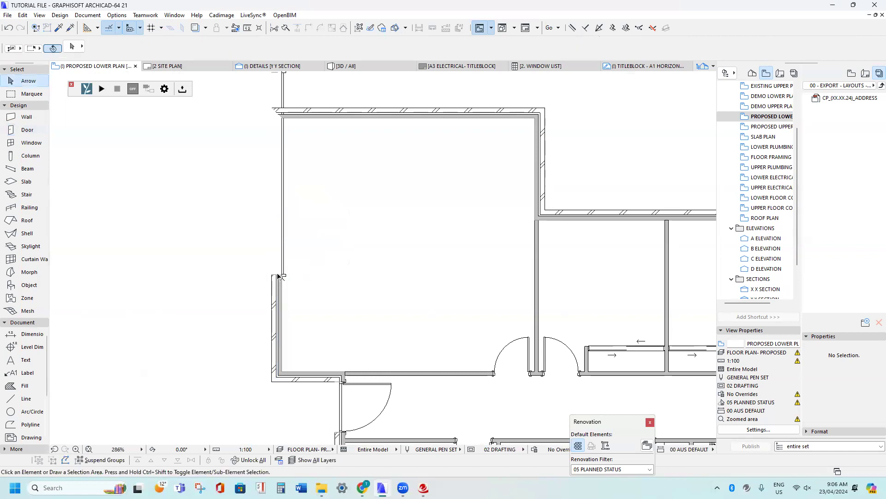
# Move the garage door down its wall so its lower end aligns with the garage's inner bottom corner
pyautogui.click(283, 275)
pyautogui.scroll(3, 282, 276)
pyautogui.hotkey('ctrl', 'd')
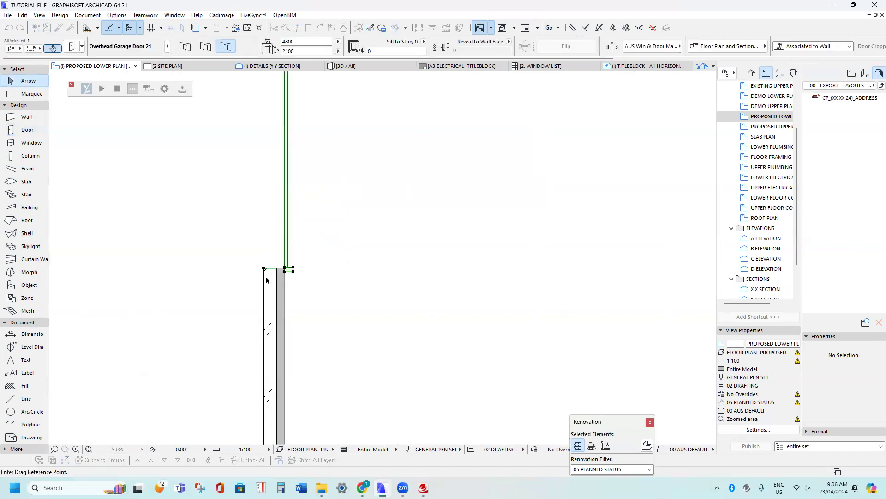
pyautogui.click(264, 269)
pyautogui.scroll(-5, 305, 261)
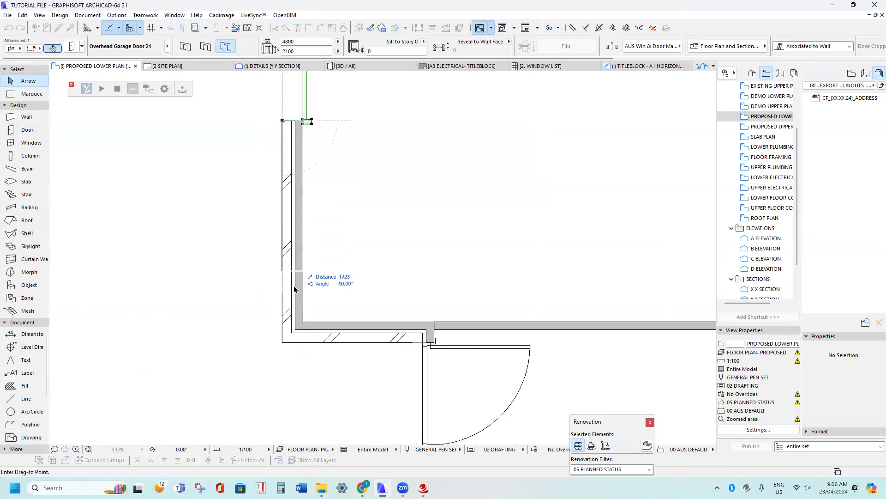
pyautogui.click(303, 321)
# Move the garage door 610 mm up towards the garage's upper inner corner to centre it in the wall
pyautogui.scroll(-8, 303, 321)
pyautogui.moveTo(305, 190); pyautogui.dragTo(306, 240, button='middle')
pyautogui.scroll(8, 301, 255)
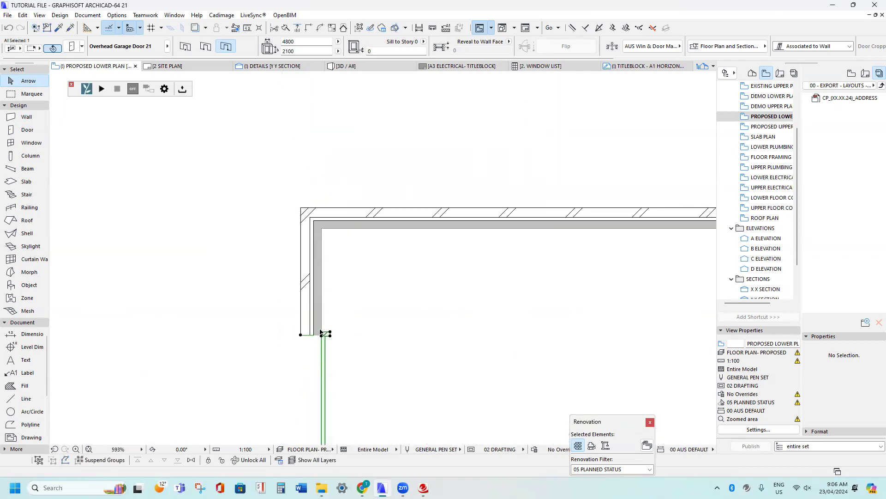
pyautogui.scroll(-3, 322, 332)
pyautogui.moveTo(322, 326); pyautogui.dragTo(323, 212, button='middle')
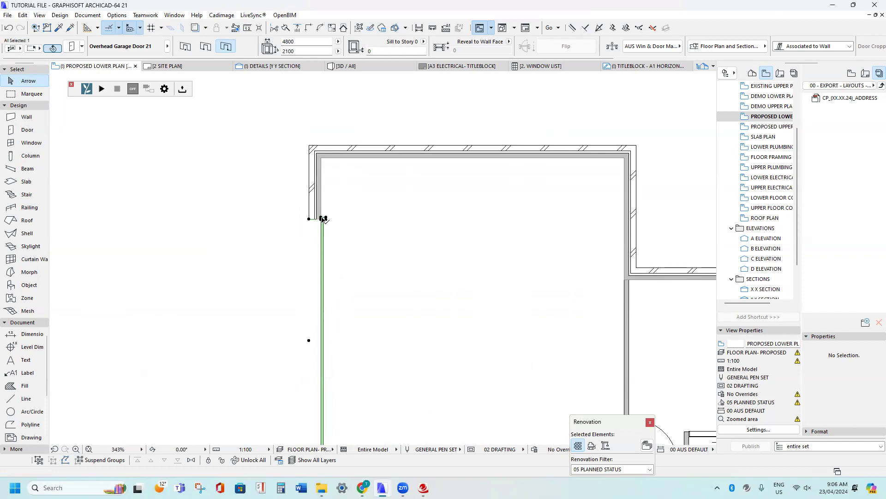
pyautogui.scroll(3, 319, 191)
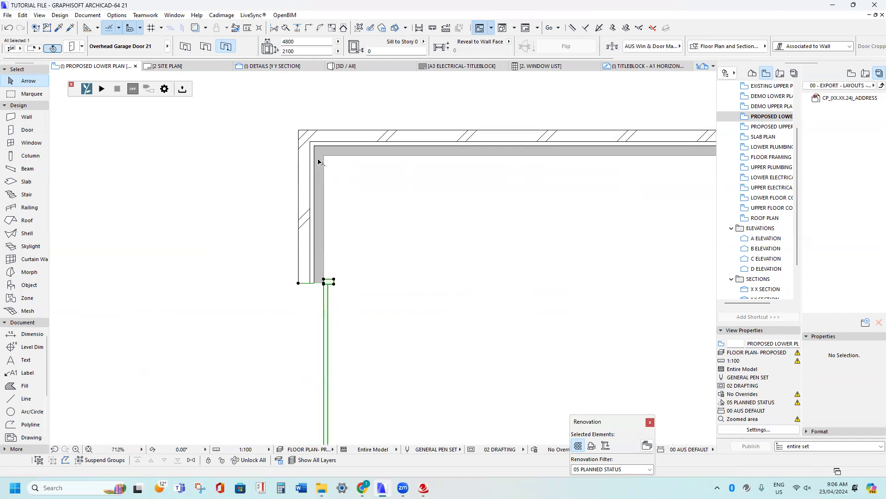
pyautogui.hotkey('ctrl', 'd')
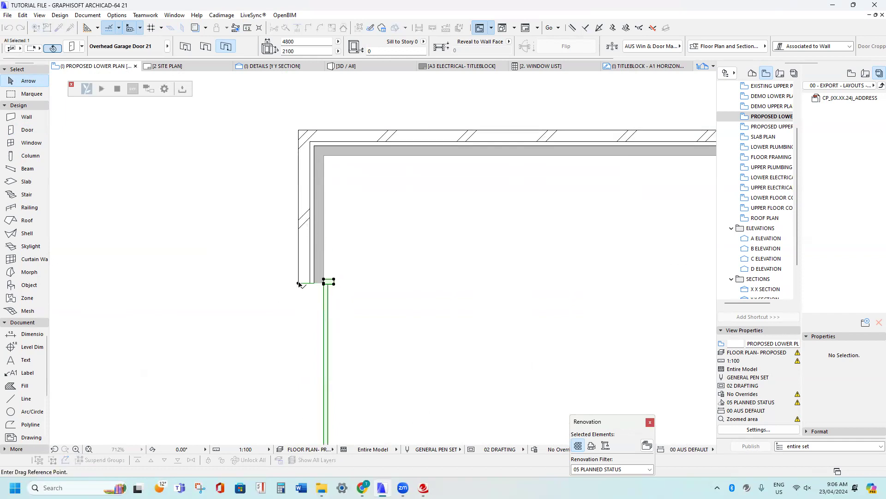
pyautogui.click(299, 284)
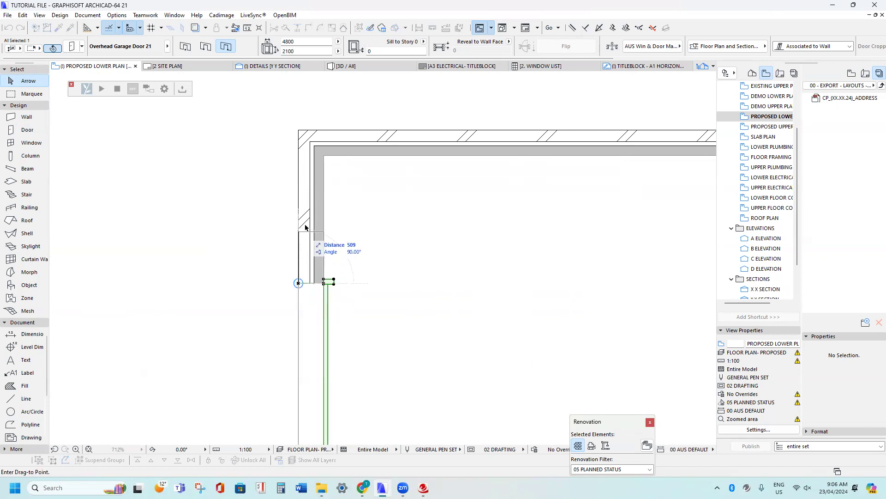
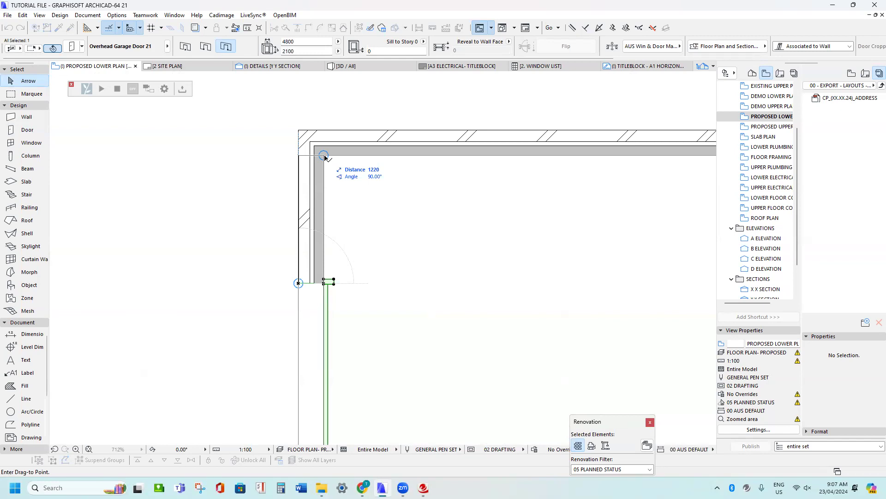
pyautogui.press('Tab')
pyautogui.write('610')
pyautogui.press('Return')
pyautogui.scroll(-6, 282, 255)
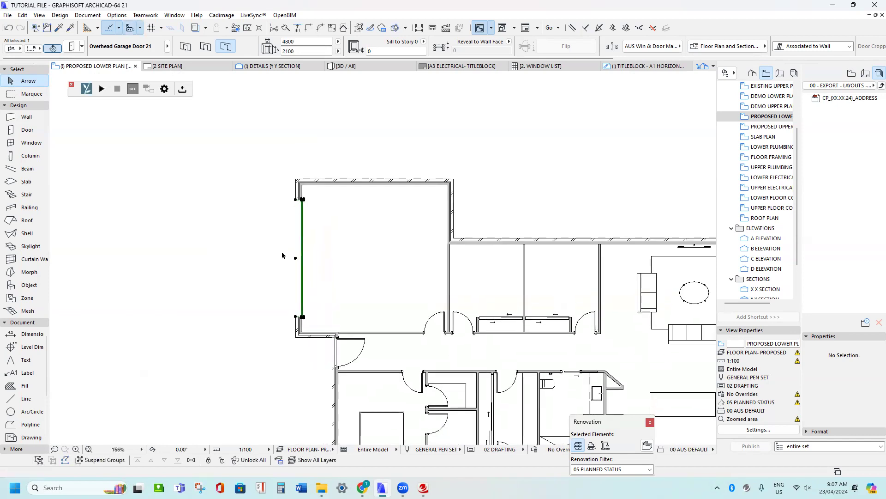
# Measure the garage's internal width along the upper wall and its internal depth along the garage door wall
pyautogui.scroll(3, 298, 177)
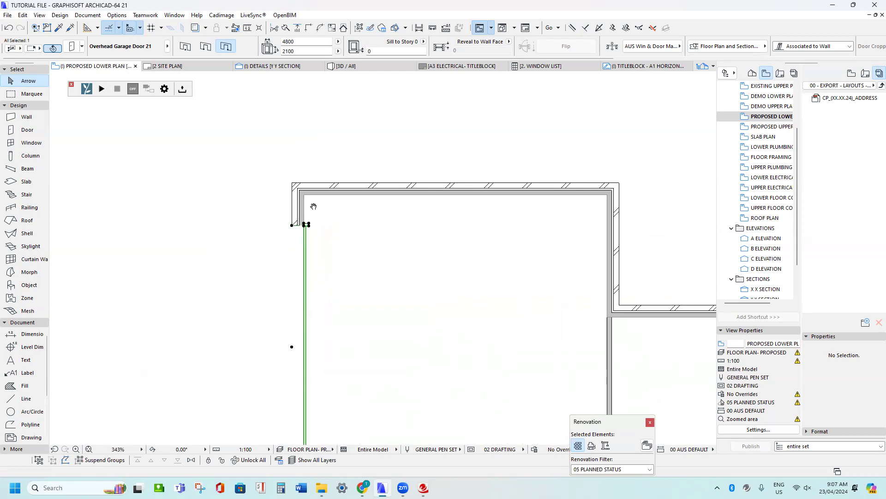
pyautogui.moveTo(313, 207); pyautogui.dragTo(309, 108, button='middle')
pyautogui.scroll(-2, 307, 188)
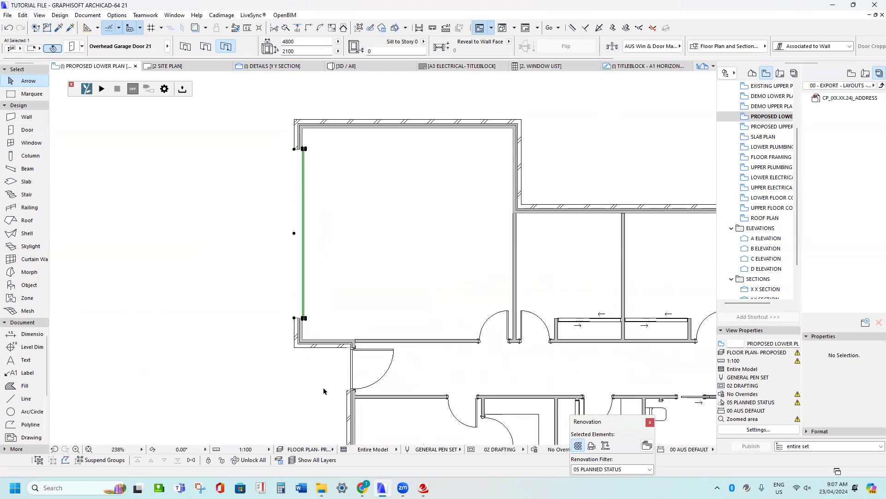
pyautogui.scroll(2, 315, 362)
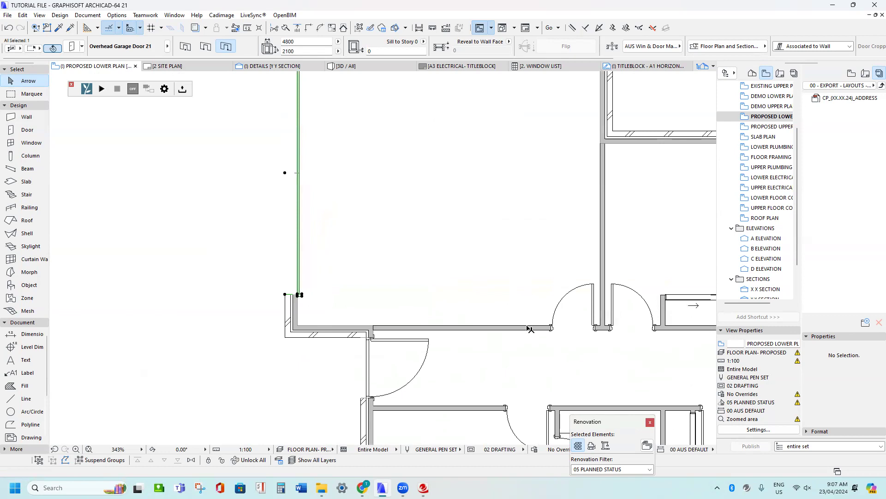
pyautogui.moveTo(332, 234); pyautogui.dragTo(306, 357, button='middle')
pyautogui.moveTo(482, 141); pyautogui.dragTo(425, 85, button='middle')
pyautogui.scroll(-1, 397, 134)
pyautogui.moveTo(381, 155); pyautogui.dragTo(359, 204, button='middle')
pyautogui.click(326, 180)
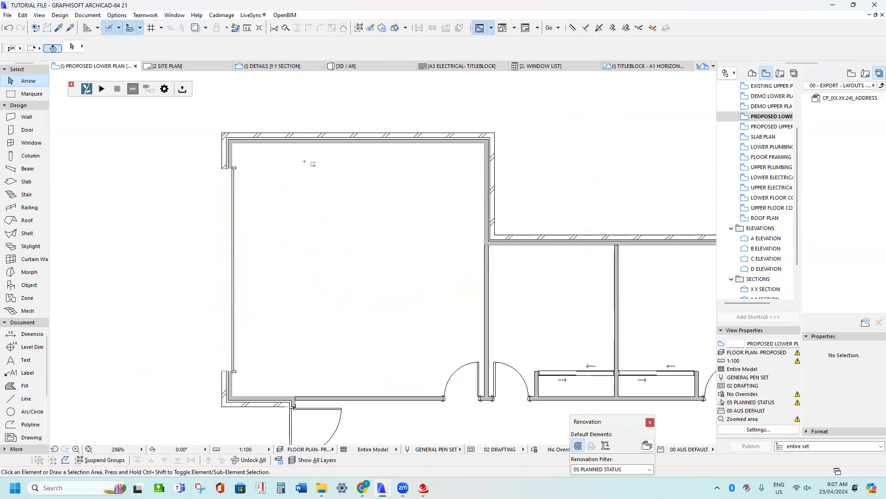
pyautogui.press('m')
pyautogui.scroll(2, 236, 144)
pyautogui.click(229, 142)
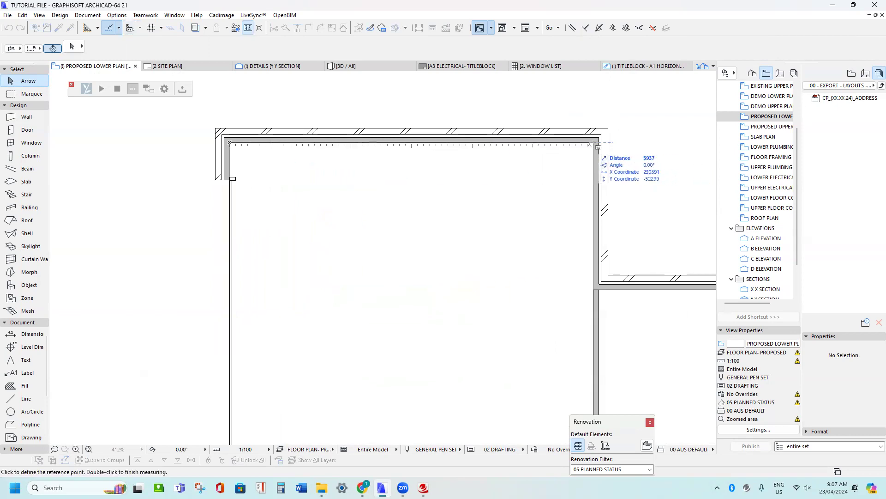
pyautogui.moveTo(498, 217); pyautogui.dragTo(499, 101, button='middle')
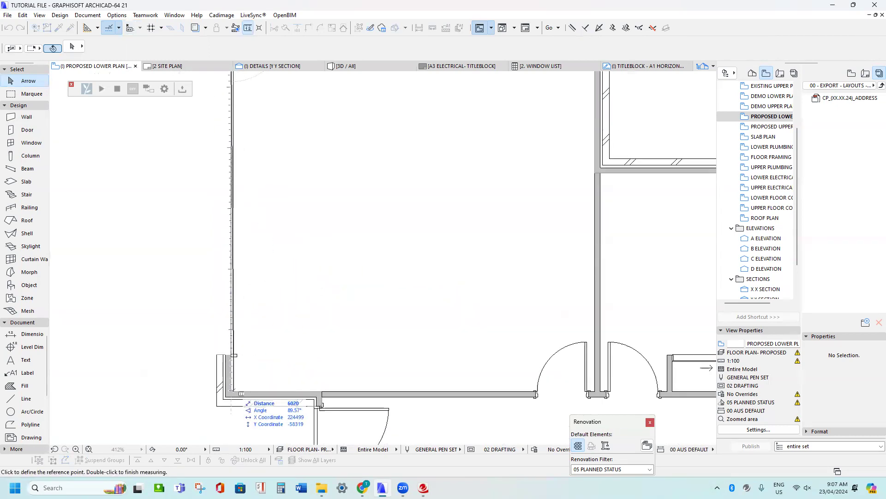
pyautogui.click(231, 390)
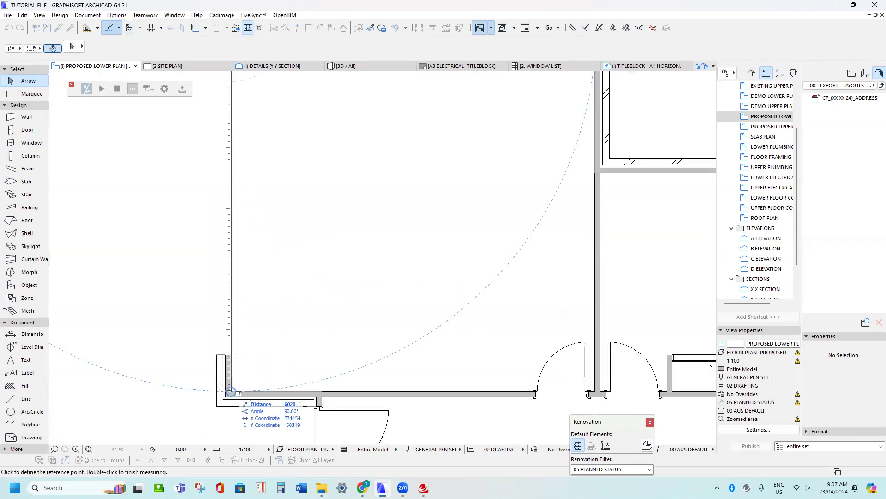
pyautogui.press('Escape')
pyautogui.scroll(-3, 346, 251)
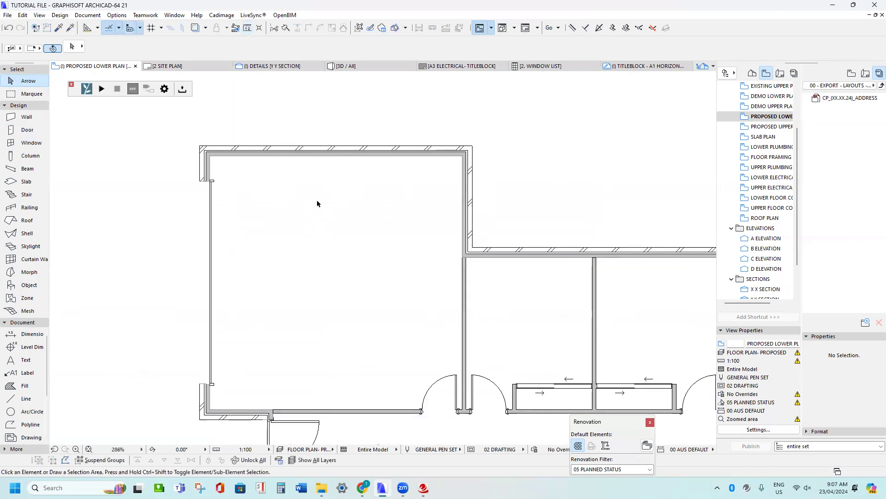
# Move the garage's upper brick veneer wall slightly inward, perpendicular to its length
pyautogui.click(317, 146)
pyautogui.hotkey('ctrl', 'd')
pyautogui.click(317, 146)
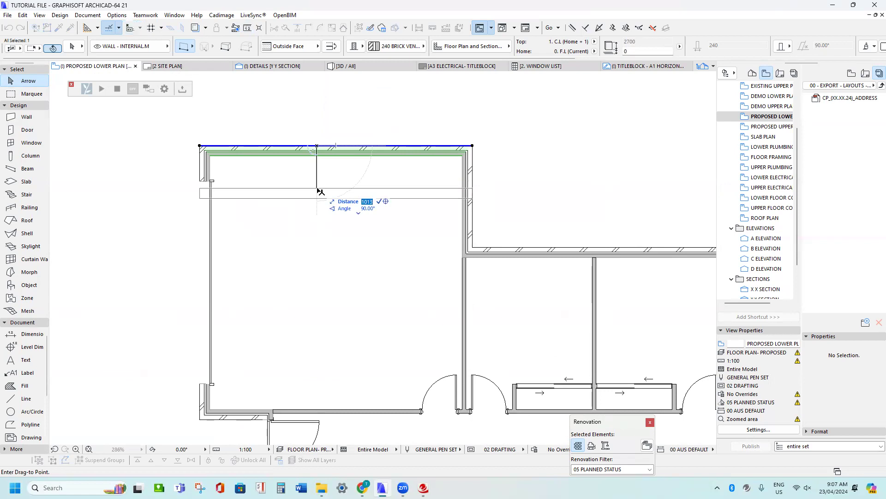
pyautogui.press('Return')
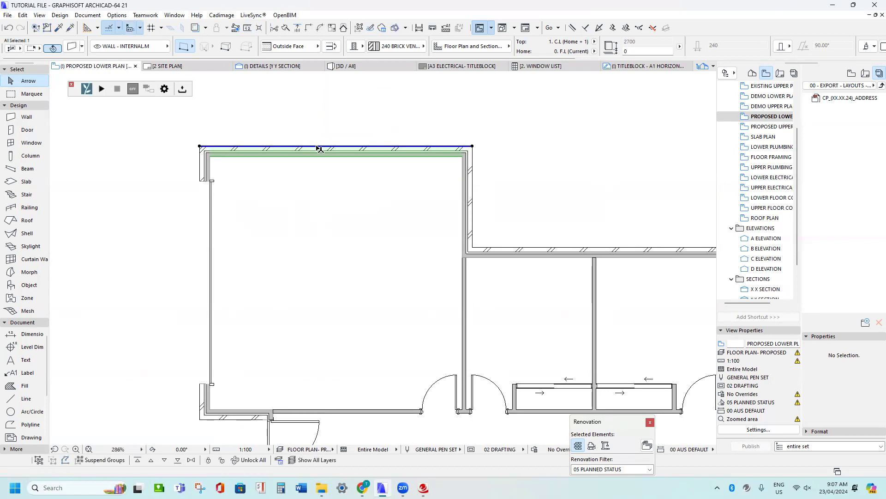
pyautogui.press('Escape')
# Shift the overhead garage door slightly down along the garage's left wall
pyautogui.click(210, 182)
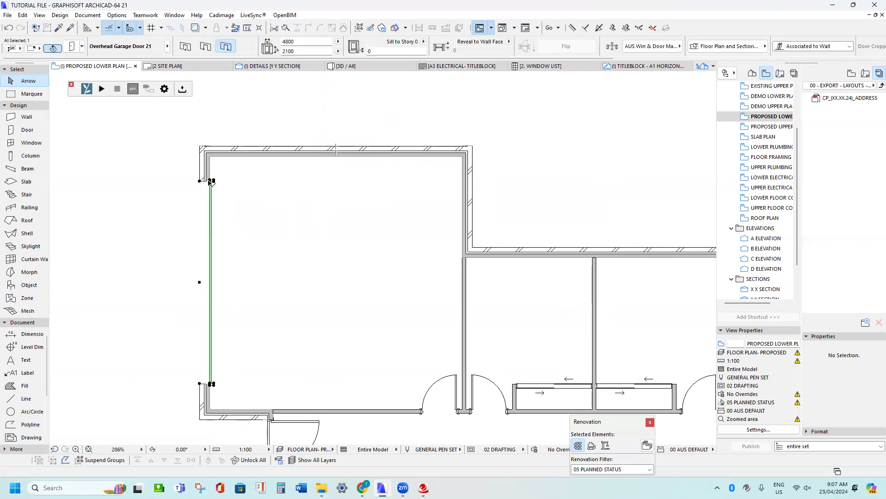
pyautogui.hotkey('ctrl', 'd')
pyautogui.click(210, 181)
pyautogui.press('Tab')
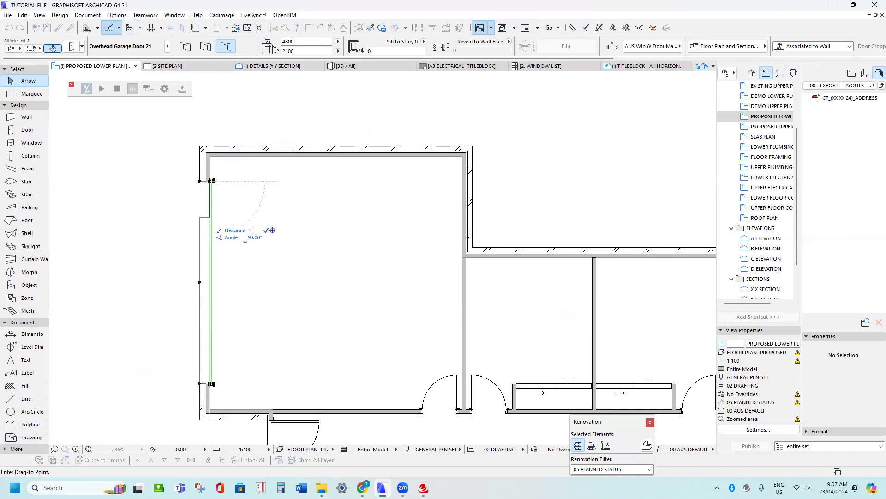
pyautogui.write('1')
pyautogui.press('Return')
pyautogui.press('Escape')
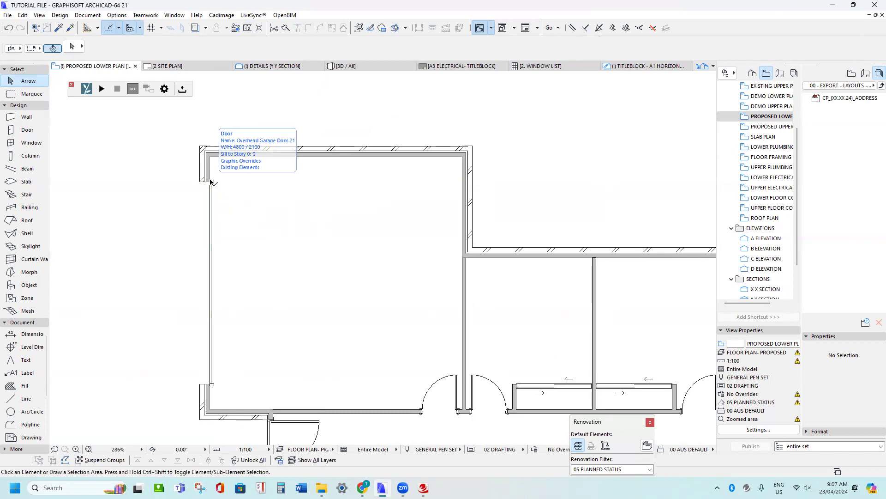
# Measure the garage's internal distance between its upper and lower walls, beside the overhead door
pyautogui.moveTo(210, 181); pyautogui.dragTo(210, 175, button='middle')
pyautogui.press('m')
pyautogui.click(209, 151)
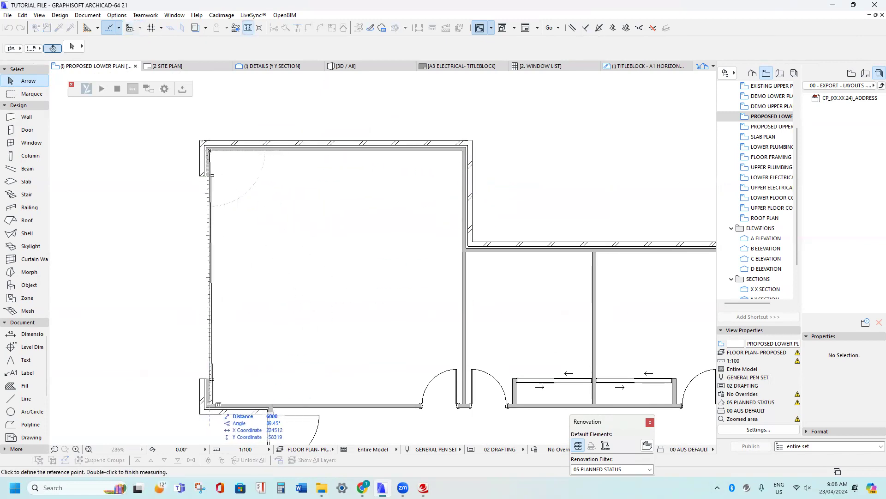
pyautogui.press('Escape')
# Intersect the garage's left, upper and right walls so their ends meet at the two upper corners
pyautogui.scroll(2, 213, 148)
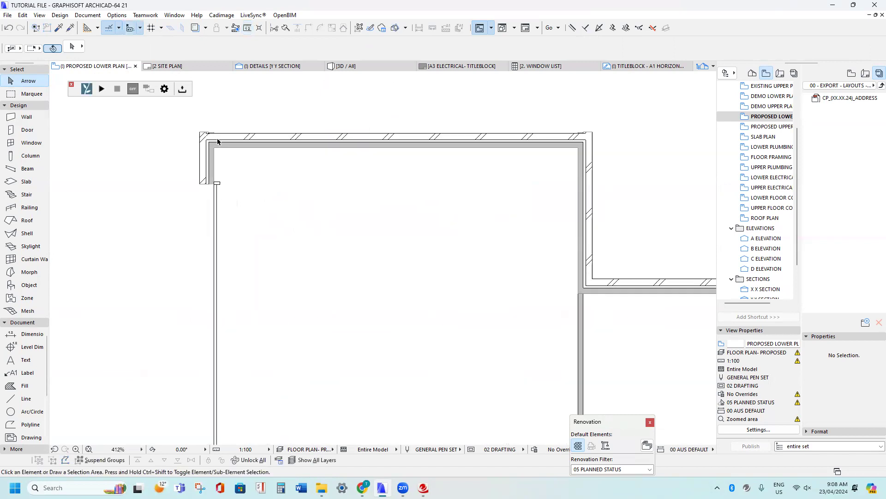
pyautogui.click(215, 166)
pyautogui.keyDown('shift'); pyautogui.click(281, 140); pyautogui.keyUp('shift')
pyautogui.keyDown('shift'); pyautogui.click(587, 178); pyautogui.keyUp('shift')
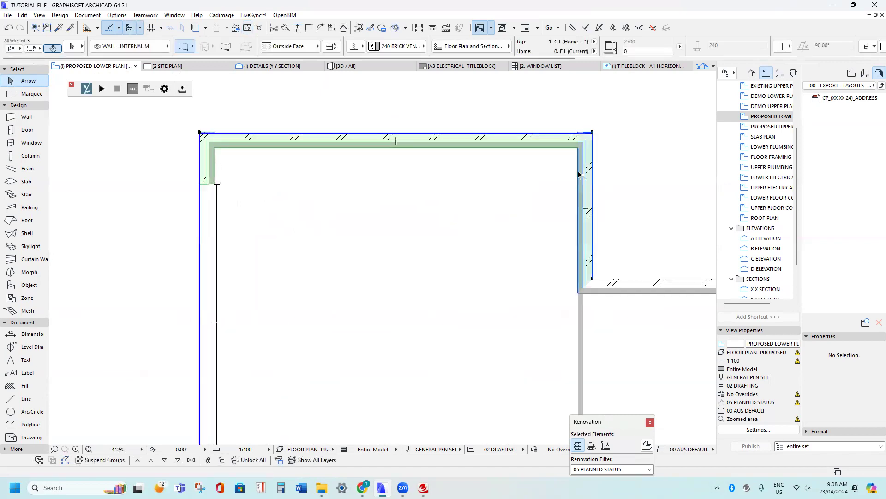
pyautogui.moveTo(580, 174); pyautogui.dragTo(507, 198, button='middle')
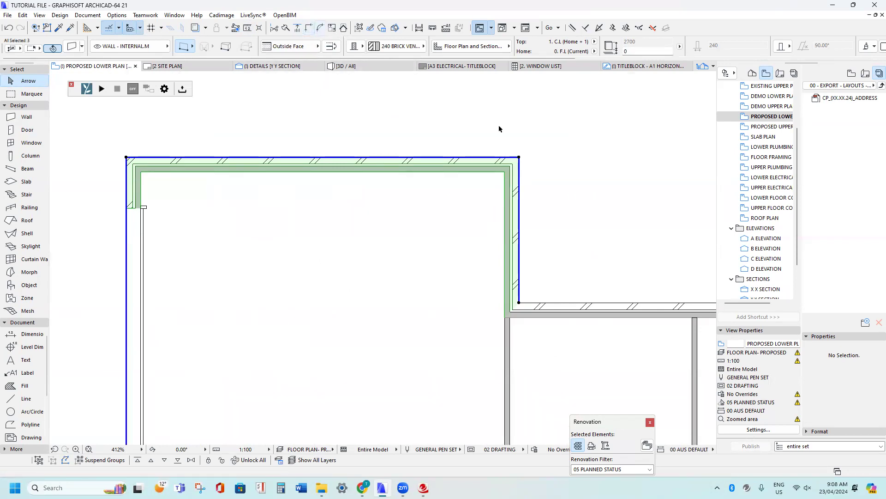
# Undo the wall intersection and examine the wall ends at both upper garage corners
pyautogui.scroll(5, 499, 134)
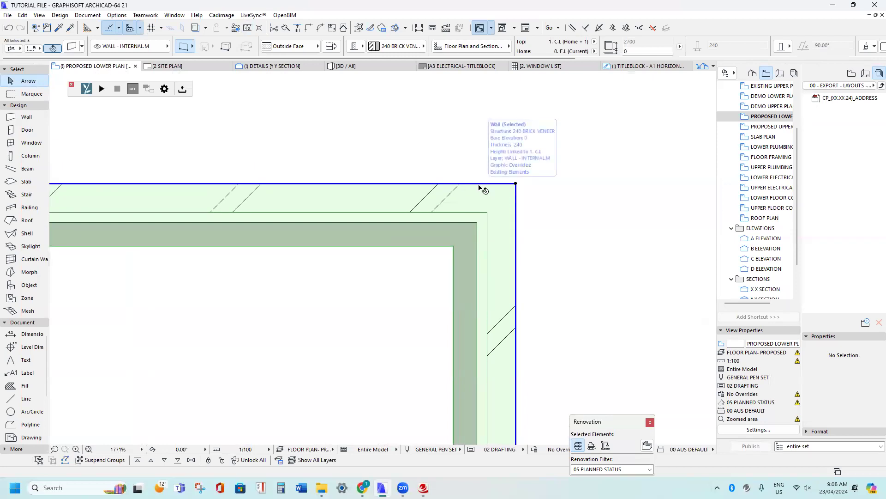
pyautogui.click(483, 183)
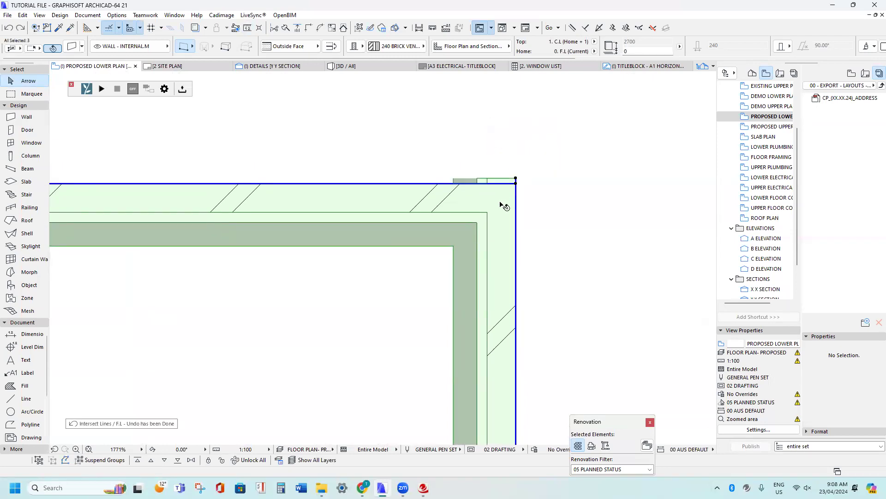
pyautogui.scroll(1, 511, 182)
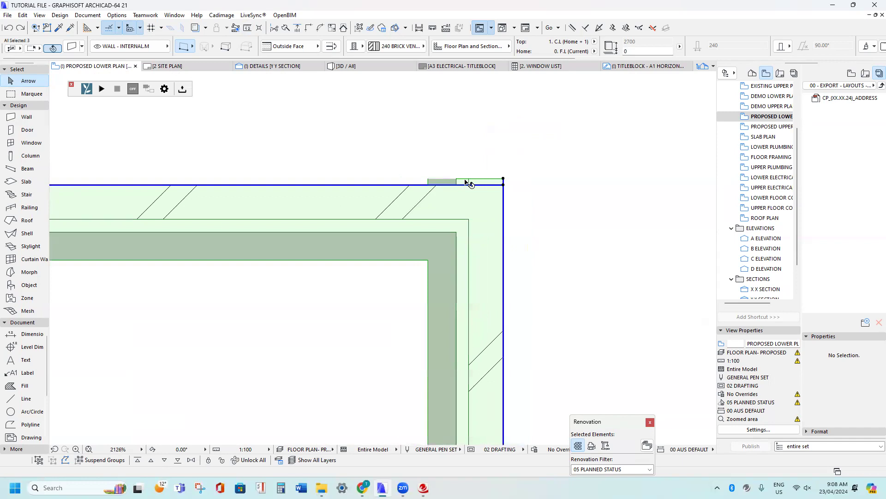
pyautogui.scroll(1, 489, 184)
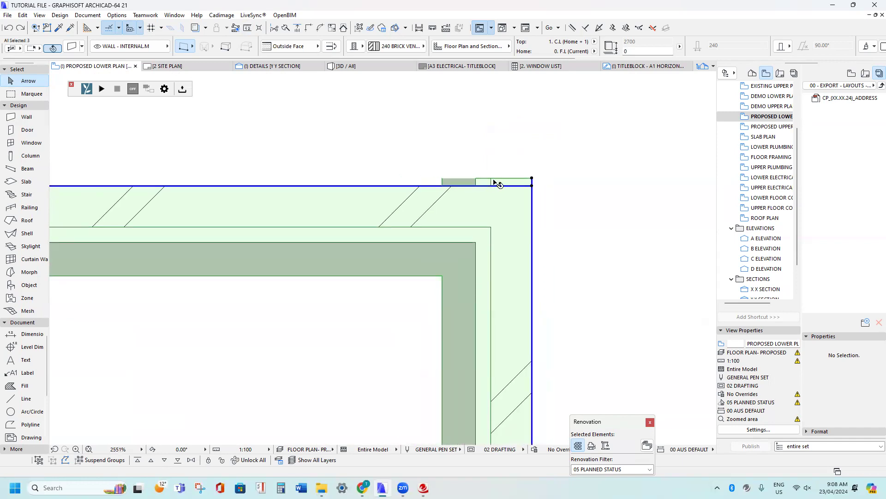
pyautogui.scroll(-4, 498, 184)
pyautogui.scroll(3, 336, 216)
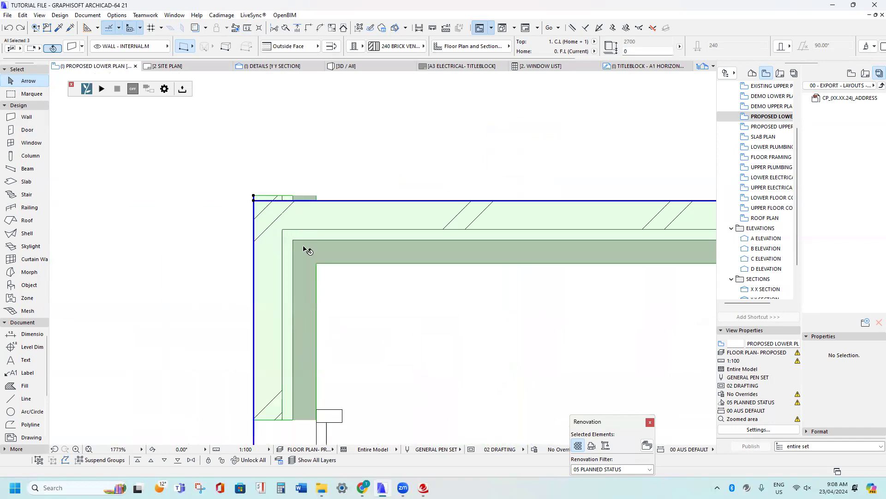
pyautogui.scroll(-7, 312, 293)
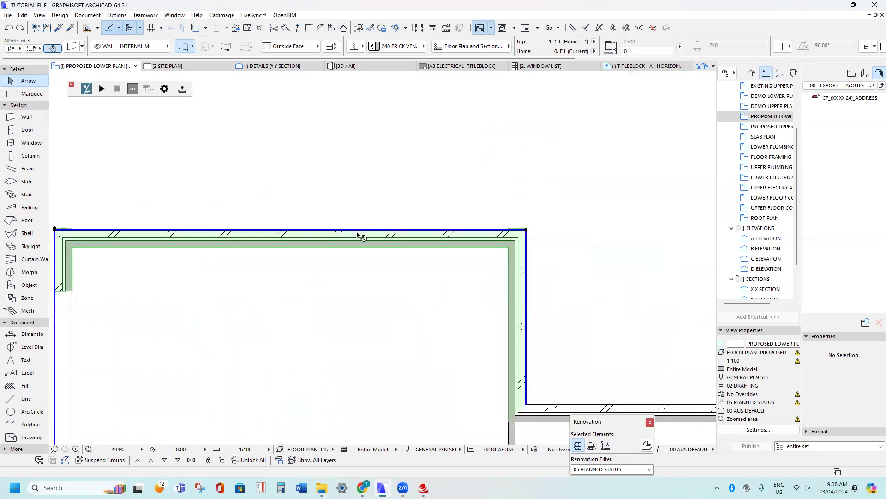
# Intersect the three selected garage walls again at the upper corners and clear the selection
pyautogui.scroll(4, 460, 243)
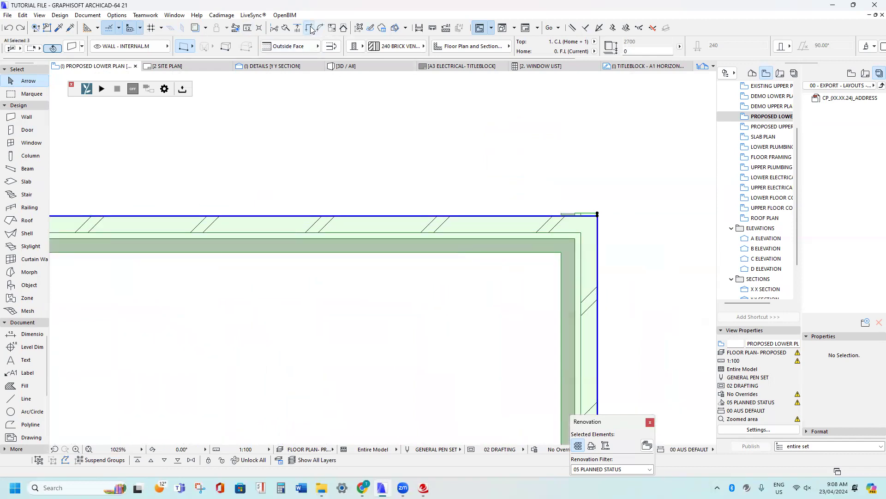
pyautogui.scroll(-9, 386, 174)
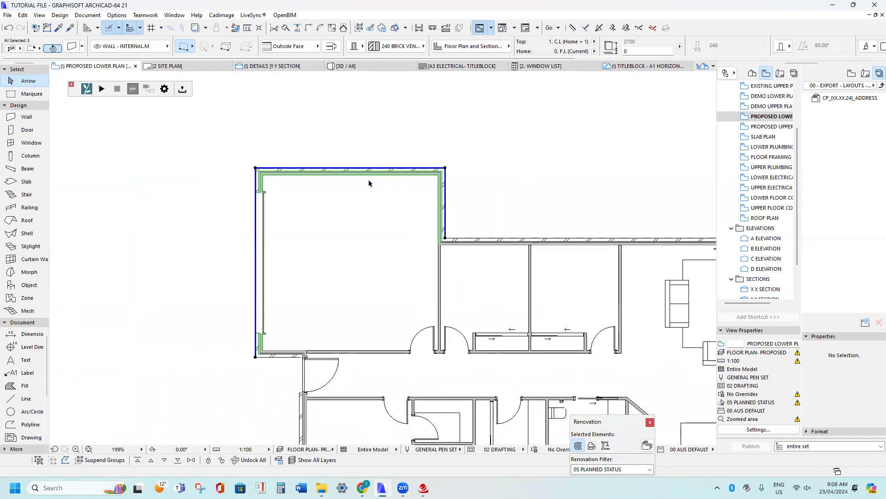
pyautogui.click(368, 181)
# Measure from the garage's inner upper-right corner down to the adjoining exterior wall's outer face
pyautogui.moveTo(437, 200); pyautogui.dragTo(415, 202, button='middle')
pyautogui.scroll(3, 416, 202)
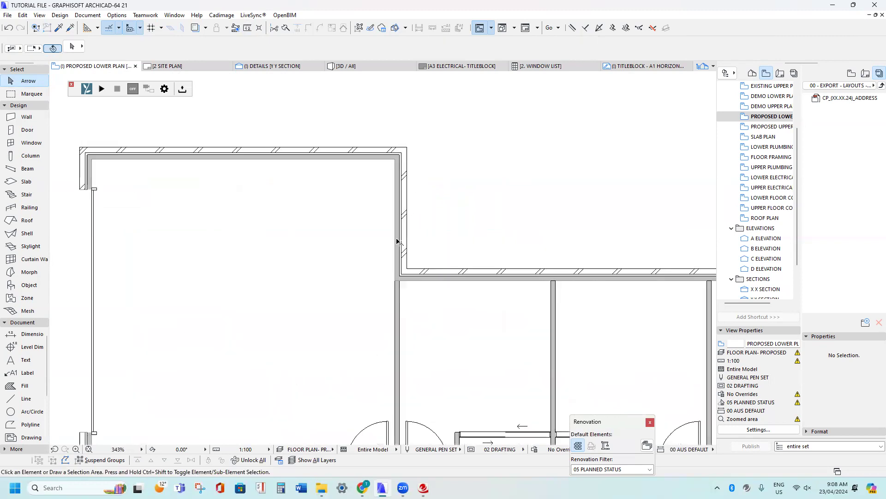
pyautogui.scroll(-3, 398, 203)
pyautogui.scroll(5, 373, 189)
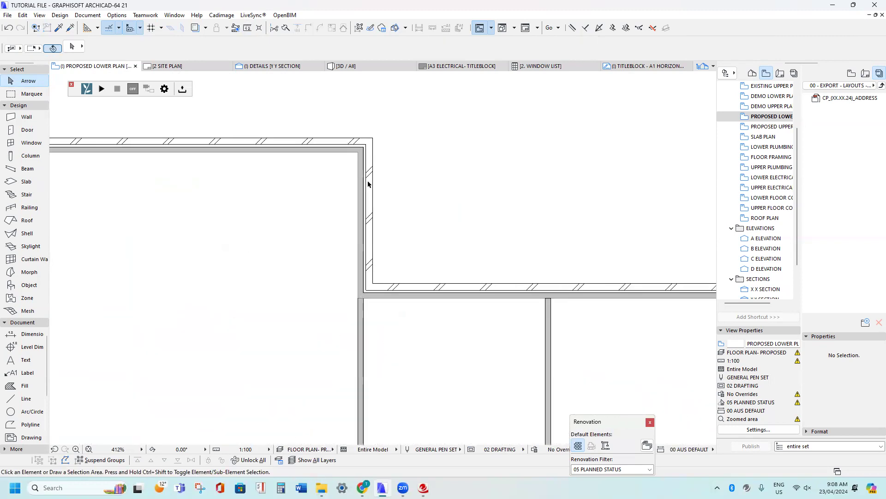
pyautogui.press('m')
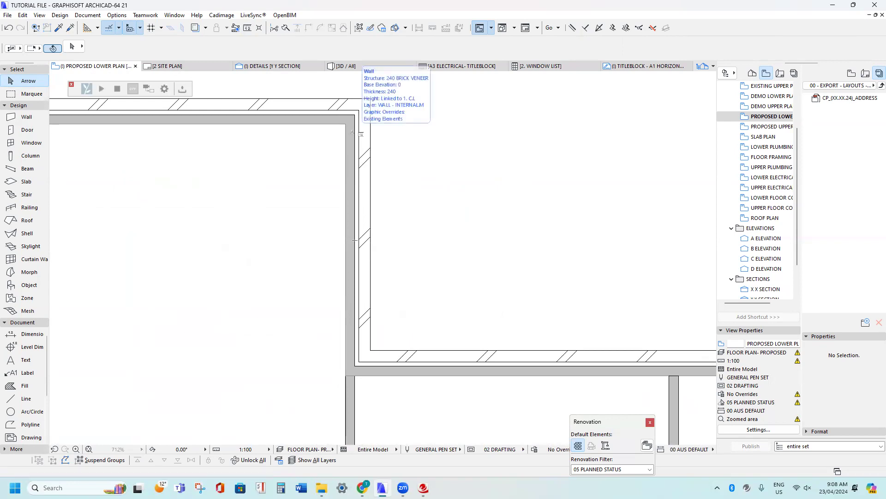
pyautogui.click(345, 124)
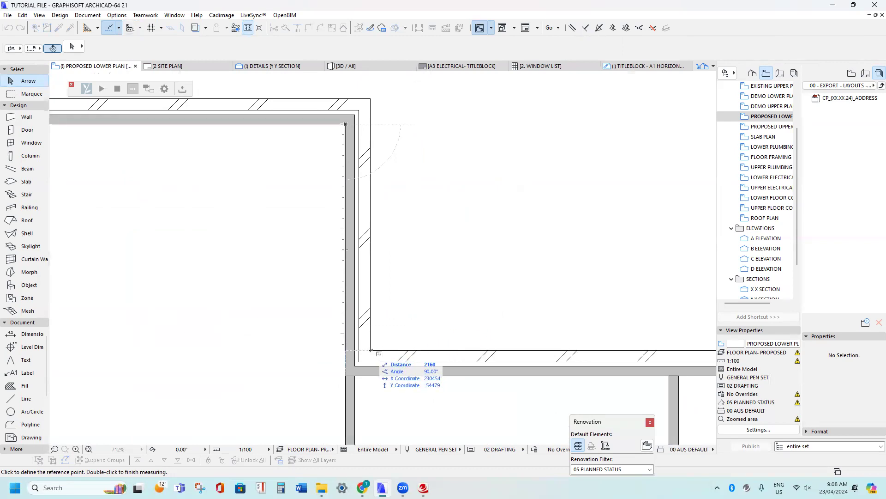
pyautogui.scroll(-6, 370, 350)
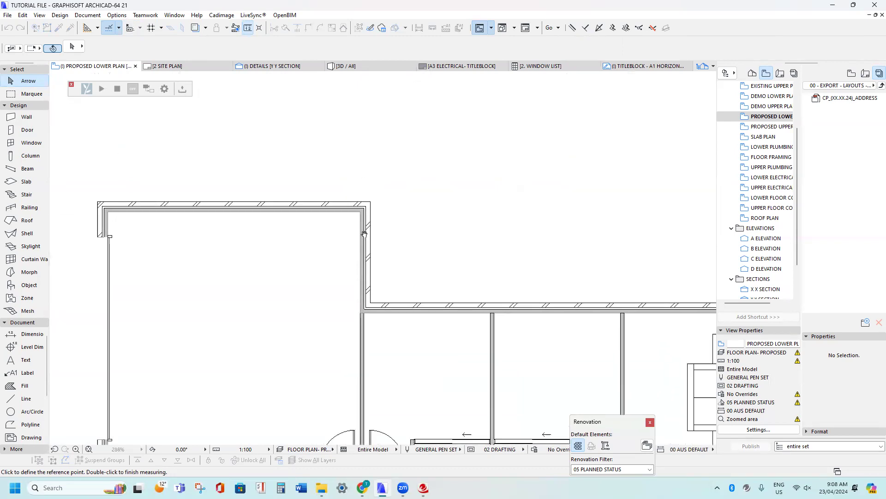
pyautogui.press('Escape')
# Pick up the settings of the hinged exterior door in the lower wall, between the sliding cupboard and the bathroom
pyautogui.scroll(3, 364, 232)
pyautogui.scroll(-1, 365, 223)
pyautogui.moveTo(365, 222); pyautogui.dragTo(354, 170, button='middle')
pyautogui.scroll(-2, 363, 203)
pyautogui.scroll(-2, 356, 164)
pyautogui.scroll(3, 346, 302)
pyautogui.scroll(-1, 279, 296)
pyautogui.moveTo(315, 243); pyautogui.dragTo(286, 144, button='middle')
pyautogui.scroll(3, 409, 372)
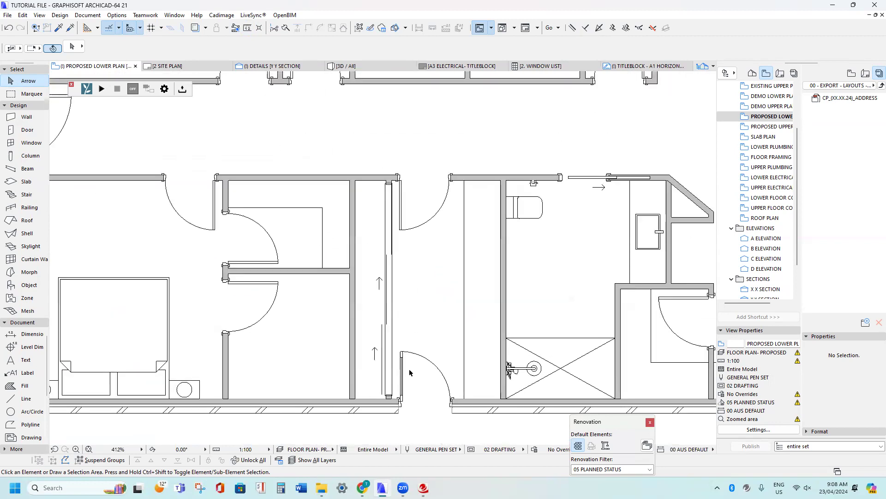
pyautogui.moveTo(410, 372); pyautogui.dragTo(404, 366, button='middle')
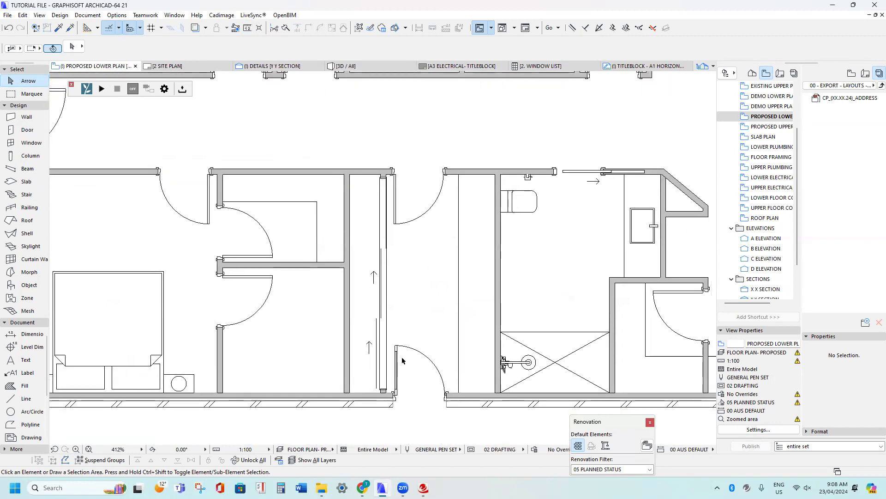
pyautogui.keyDown('alt'); pyautogui.click(399, 343); pyautogui.keyUp('alt')
# Place an 820 × 2040 hinged door in the garage's right exterior wall, swinging into the garage
pyautogui.scroll(-5, 383, 345)
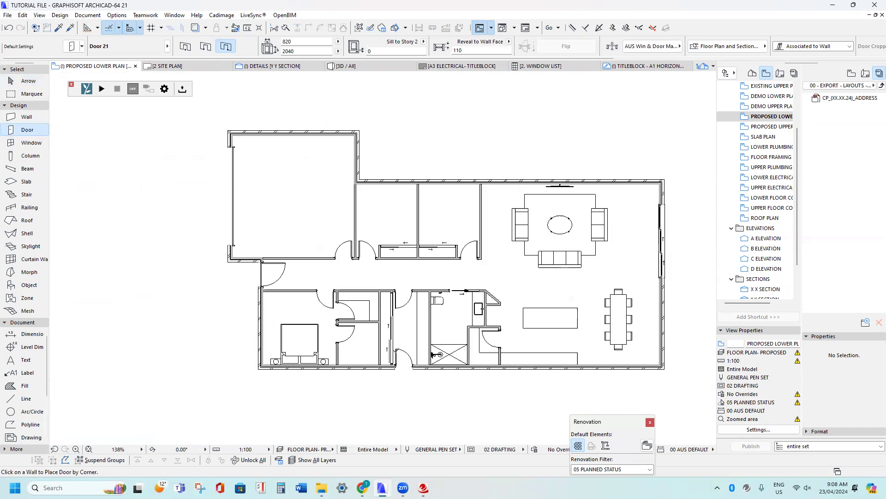
pyautogui.scroll(3, 370, 345)
pyautogui.click(372, 287)
pyautogui.click(317, 263)
pyautogui.scroll(4, 331, 263)
pyautogui.press('Escape')
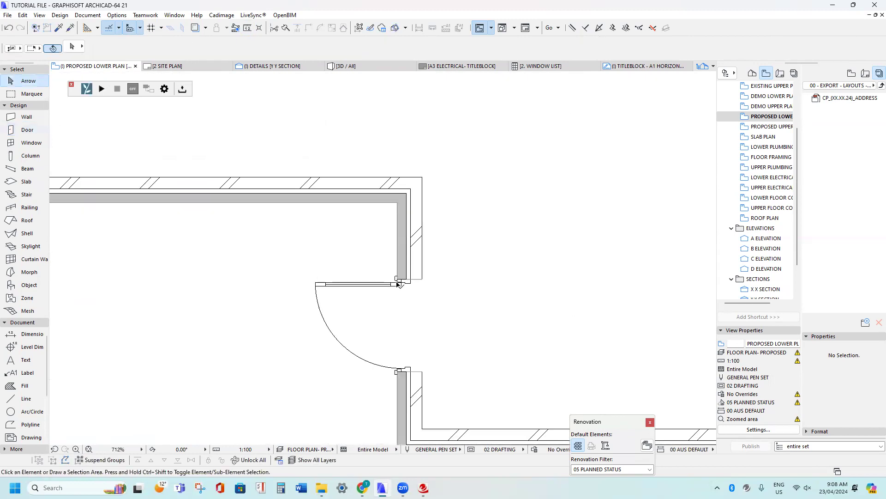
# Move the new garage door up its wall so the opening starts 100 mm from the inner upper corner
pyautogui.click(399, 281)
pyautogui.scroll(4, 399, 281)
pyautogui.hotkey('ctrl', 'd')
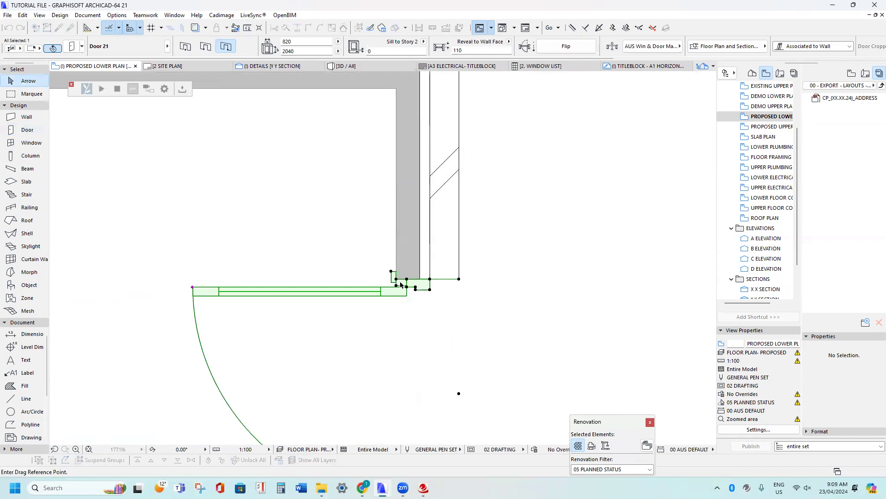
pyautogui.moveTo(400, 137); pyautogui.dragTo(402, 188, button='middle')
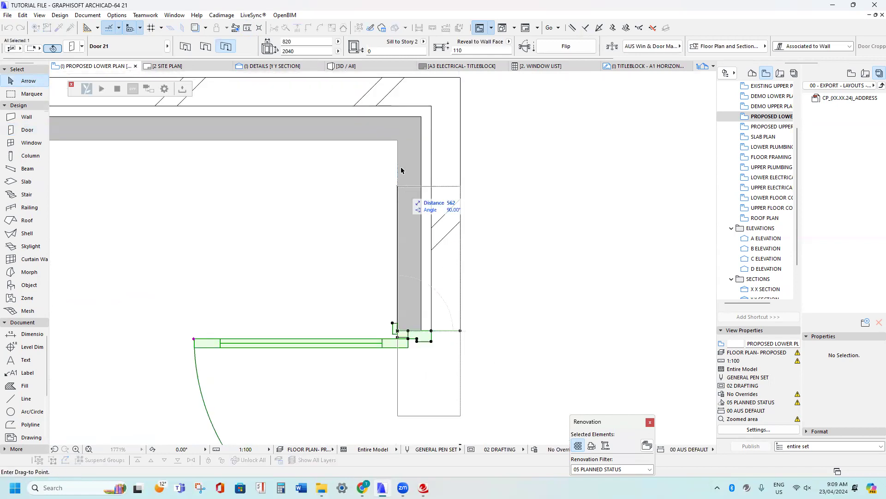
pyautogui.click(397, 140)
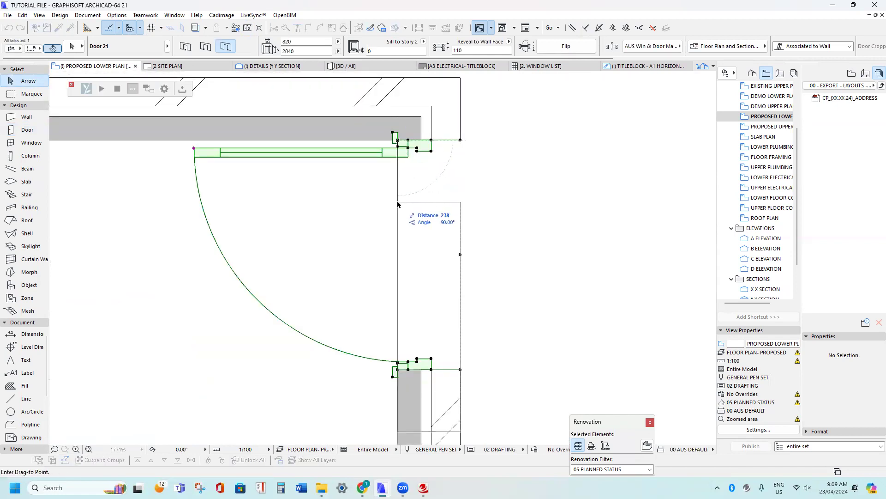
pyautogui.write('100')
pyautogui.press('Return')
pyautogui.scroll(-10, 392, 183)
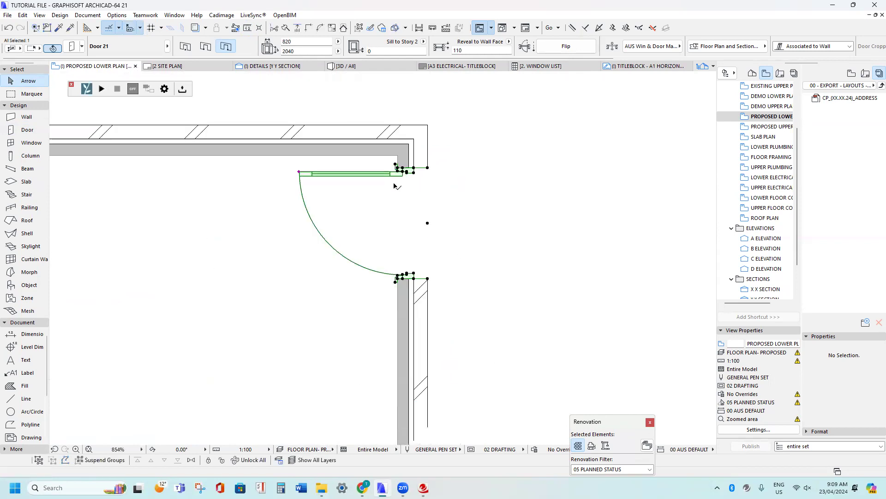
pyautogui.moveTo(389, 177); pyautogui.dragTo(389, 164, button='middle')
pyautogui.click(379, 196)
# Examine the overall lower floor plan and the bedroom beside the entry
pyautogui.moveTo(373, 203); pyautogui.dragTo(328, 165, button='middle')
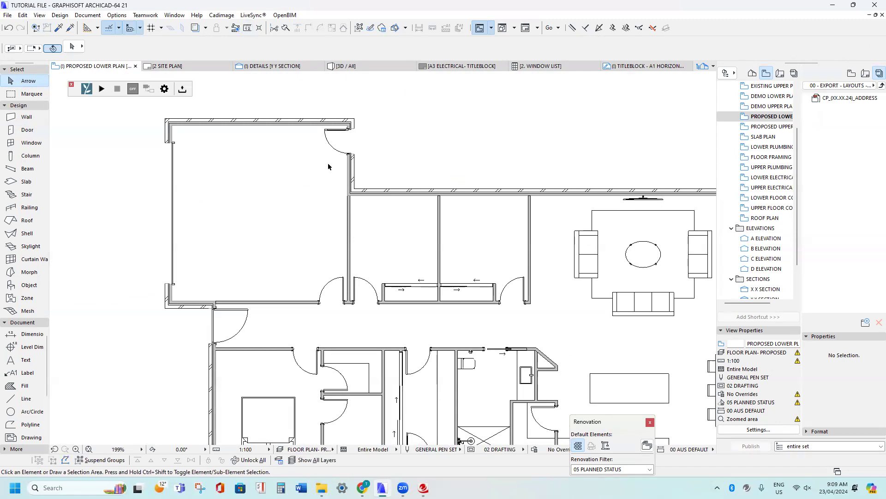
pyautogui.scroll(-2, 324, 214)
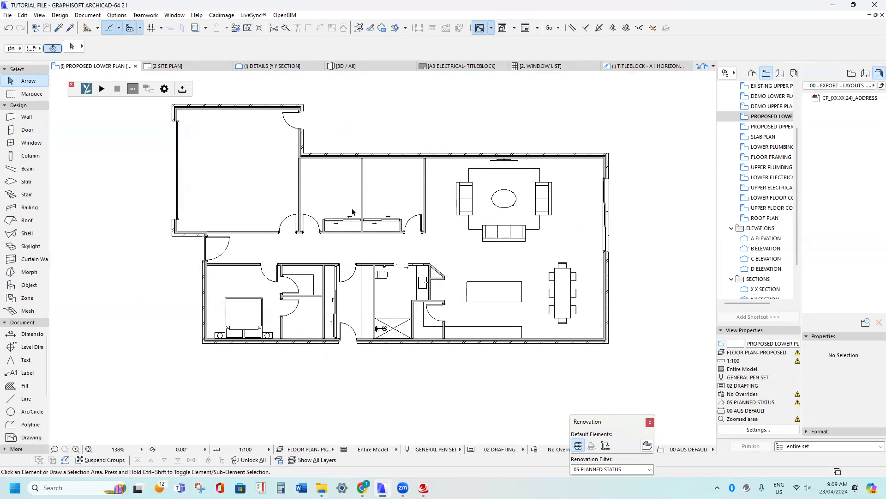
pyautogui.scroll(2, 318, 258)
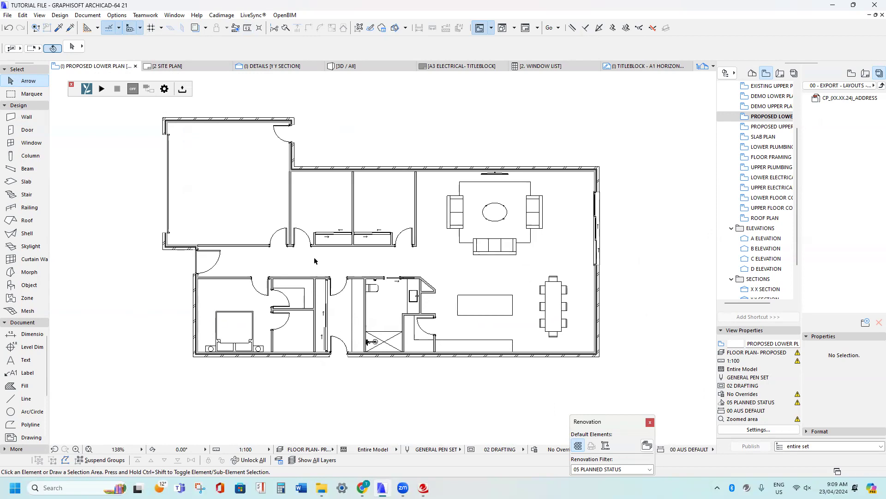
pyautogui.moveTo(293, 257); pyautogui.dragTo(309, 270, button='middle')
pyautogui.scroll(4, 251, 285)
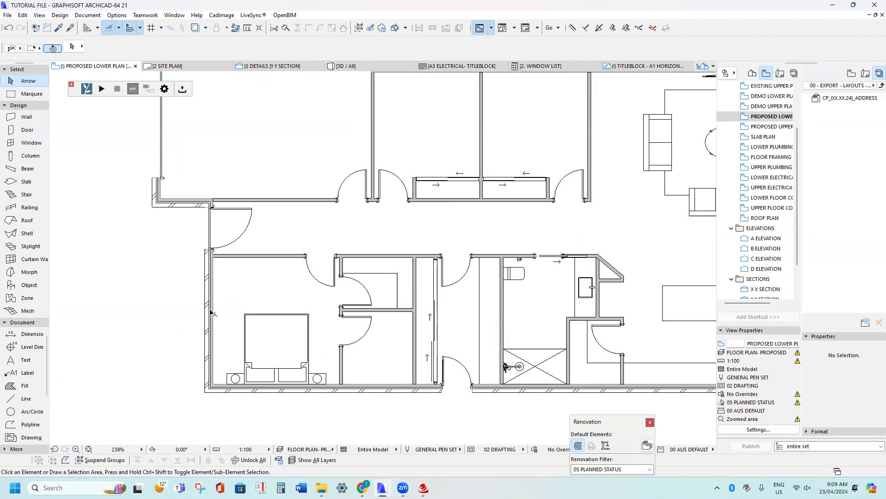
pyautogui.scroll(-2, 355, 333)
pyautogui.scroll(4, 278, 333)
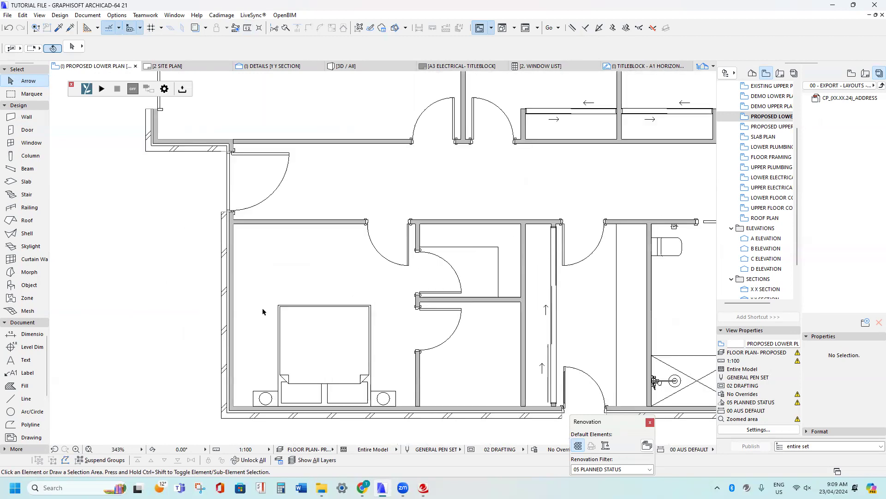
# Locate the sample windows laid out in rows of wall away from the proposed lower floor plan
pyautogui.scroll(-12, 257, 284)
pyautogui.moveTo(194, 291); pyautogui.dragTo(366, 250, button='middle')
pyautogui.scroll(5, 435, 237)
pyautogui.scroll(6, 435, 236)
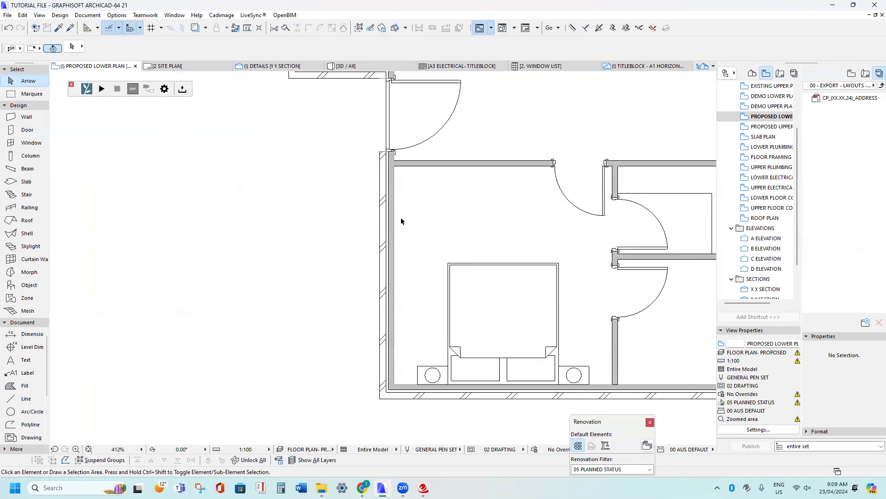
pyautogui.scroll(-13, 372, 360)
pyautogui.moveTo(277, 321); pyautogui.dragTo(577, 157, button='middle')
pyautogui.moveTo(62, 279); pyautogui.dragTo(432, 167, button='middle')
pyautogui.moveTo(277, 298); pyautogui.dragTo(438, 228, button='middle')
pyautogui.scroll(1, 560, 328)
pyautogui.moveTo(560, 328); pyautogui.dragTo(152, 315, button='middle')
pyautogui.scroll(8, 312, 305)
pyautogui.scroll(1, 297, 305)
pyautogui.moveTo(135, 276); pyautogui.dragTo(258, 285, button='middle')
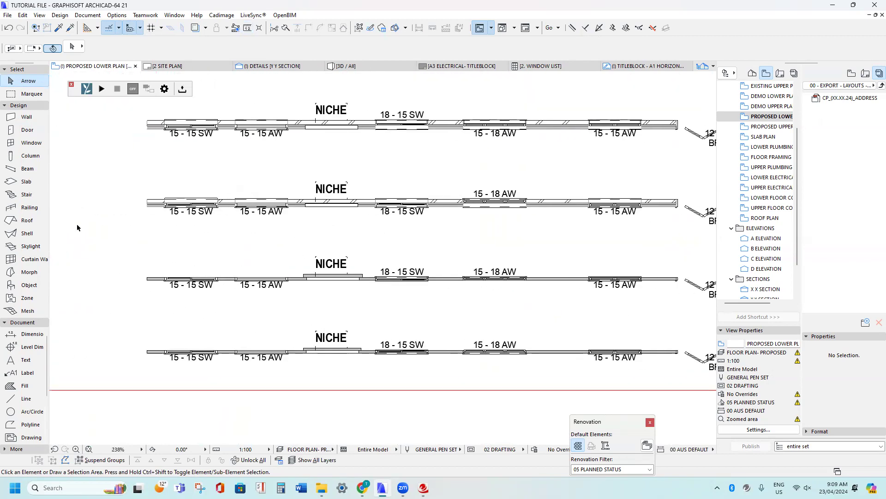
pyautogui.click(27, 142)
pyautogui.click(45, 144)
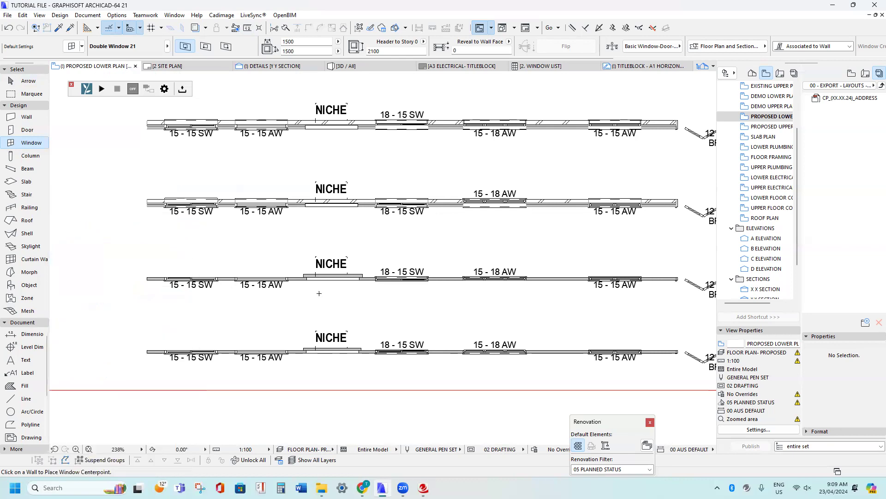
pyautogui.press('Escape')
# Pick up the settings of the 15 - 15 AW awning window in the uppermost sample brick veneer wall
pyautogui.moveTo(516, 321); pyautogui.dragTo(276, 315, button='middle')
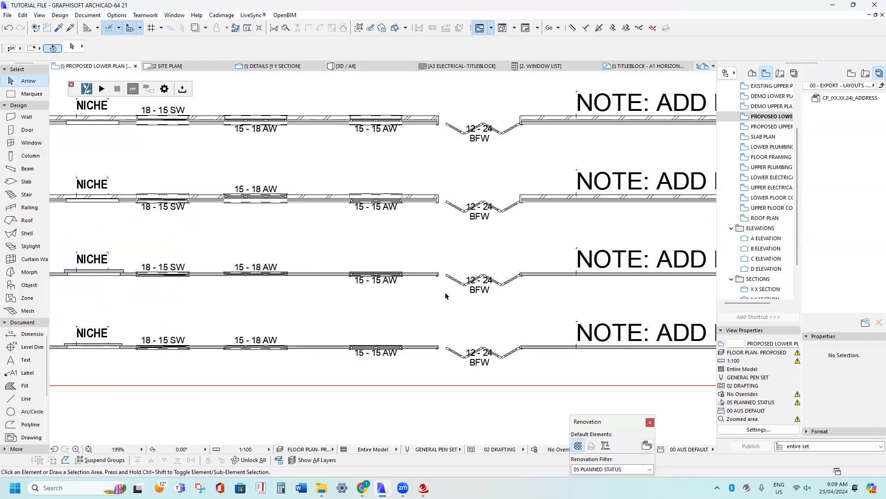
pyautogui.scroll(-1, 445, 296)
pyautogui.moveTo(189, 276); pyautogui.dragTo(279, 283, button='middle')
pyautogui.scroll(4, 282, 284)
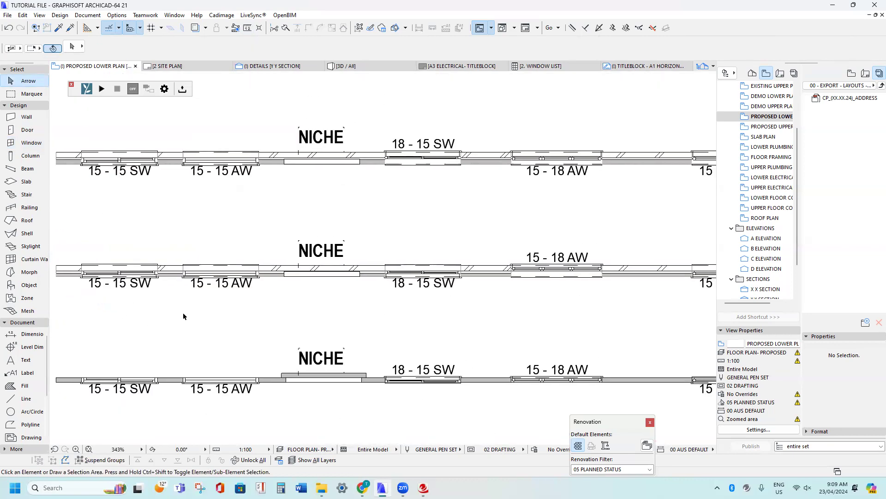
pyautogui.scroll(4, 240, 267)
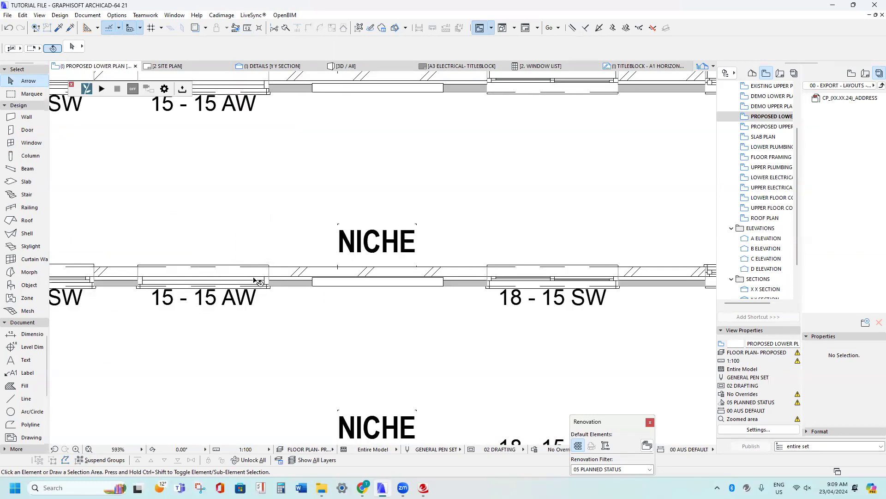
pyautogui.scroll(-6, 237, 271)
pyautogui.scroll(6, 239, 200)
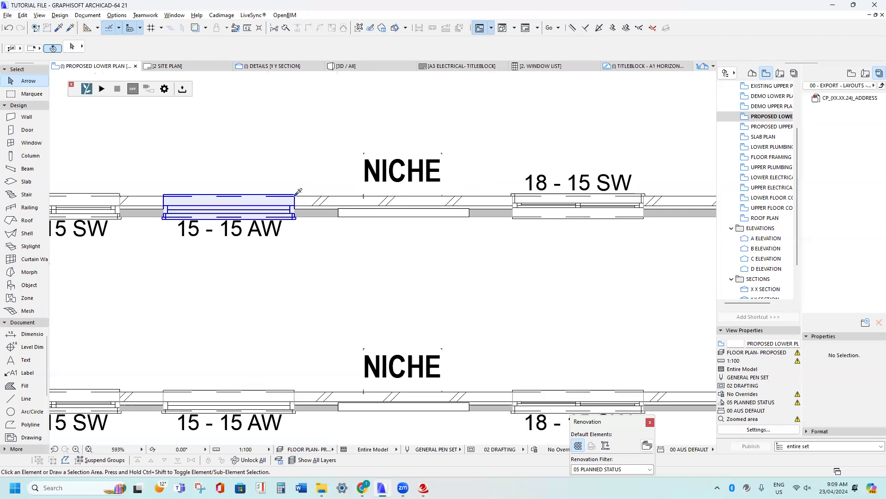
pyautogui.keyDown('alt'); pyautogui.click(295, 203); pyautogui.keyUp('alt')
# Place the 1500 × 1500 awning window in the left exterior wall of the front bedroom, beside the bed
pyautogui.scroll(-15, 288, 277)
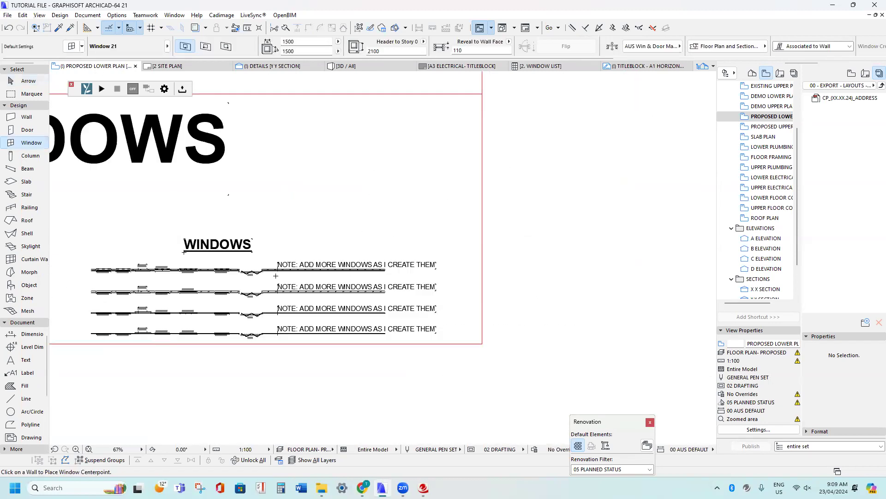
pyautogui.scroll(10, 244, 230)
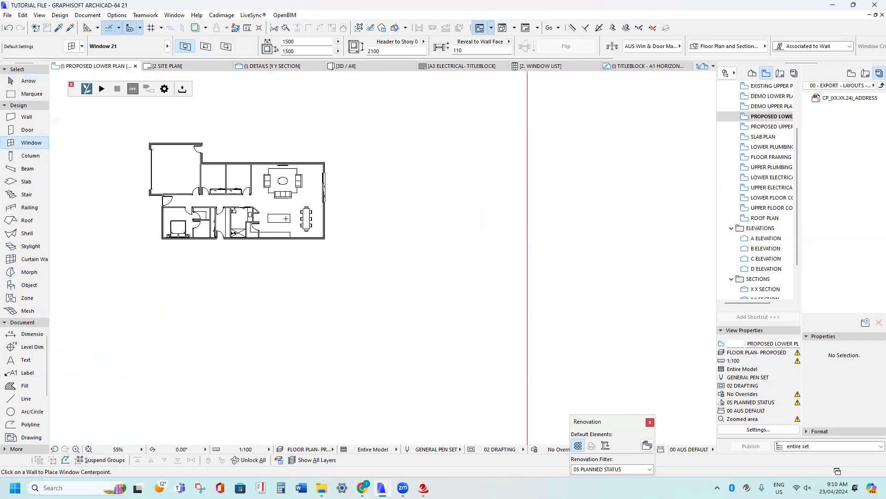
pyautogui.scroll(4, 200, 251)
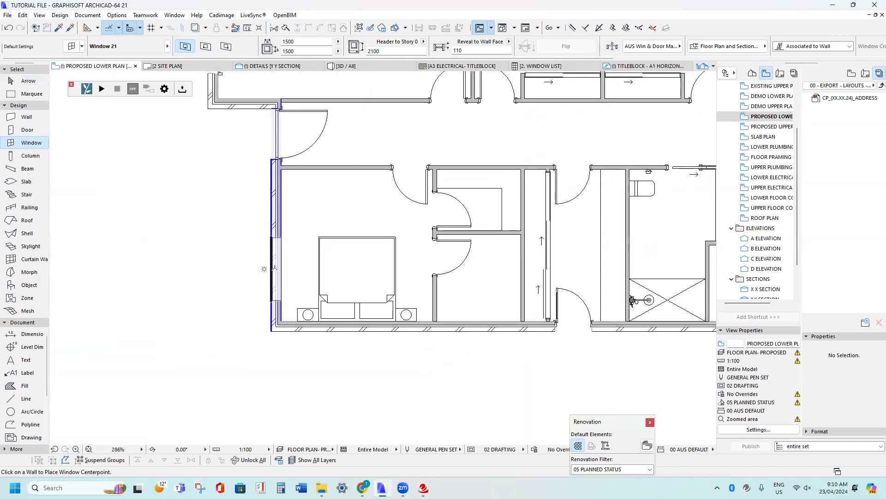
pyautogui.click(179, 274)
pyautogui.scroll(7, 268, 249)
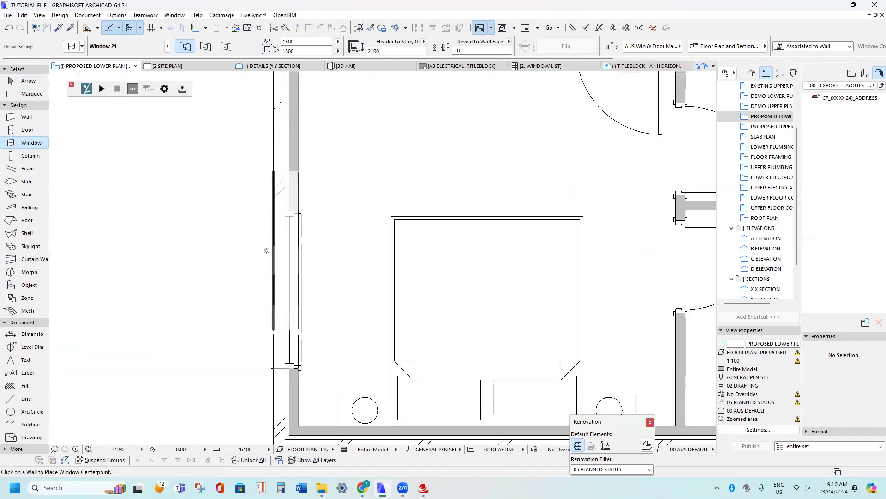
# Set the new bedroom window's width to 2400 mm
pyautogui.press('Escape')
pyautogui.click(273, 213)
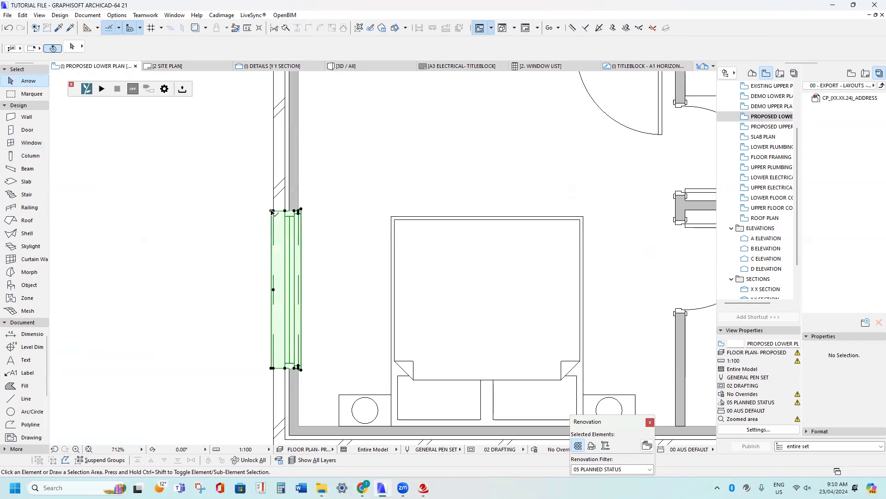
pyautogui.scroll(-4, 277, 284)
pyautogui.click(295, 41)
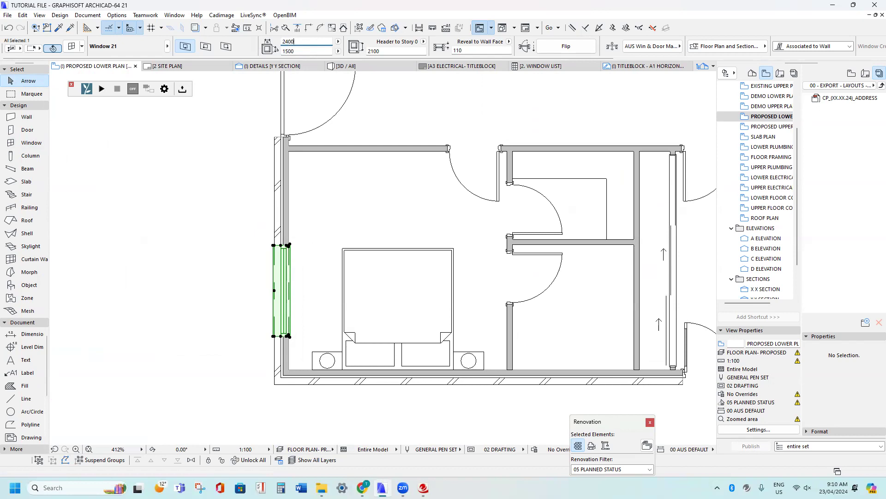
pyautogui.press('Return')
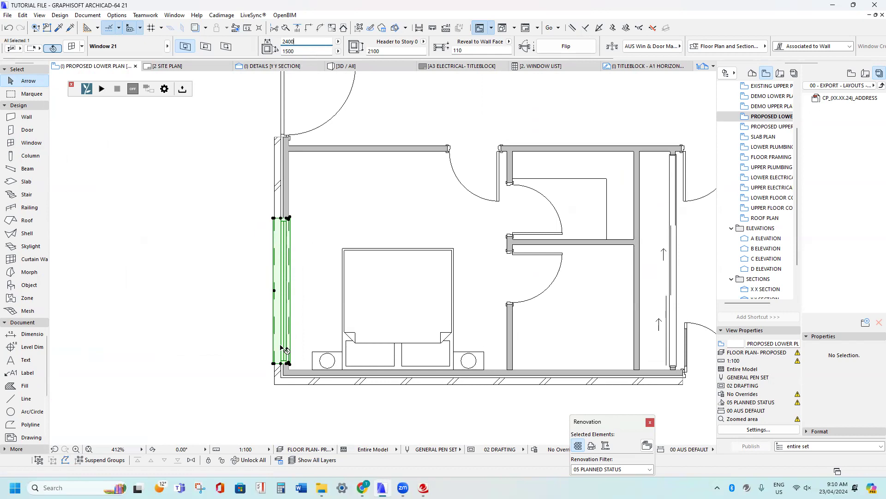
# Move the bedroom window down its wall so its lower end aligns with the room's inner lower corner
pyautogui.hotkey('ctrl', 'd')
pyautogui.scroll(4, 277, 365)
pyautogui.click(266, 357)
pyautogui.scroll(4, 305, 364)
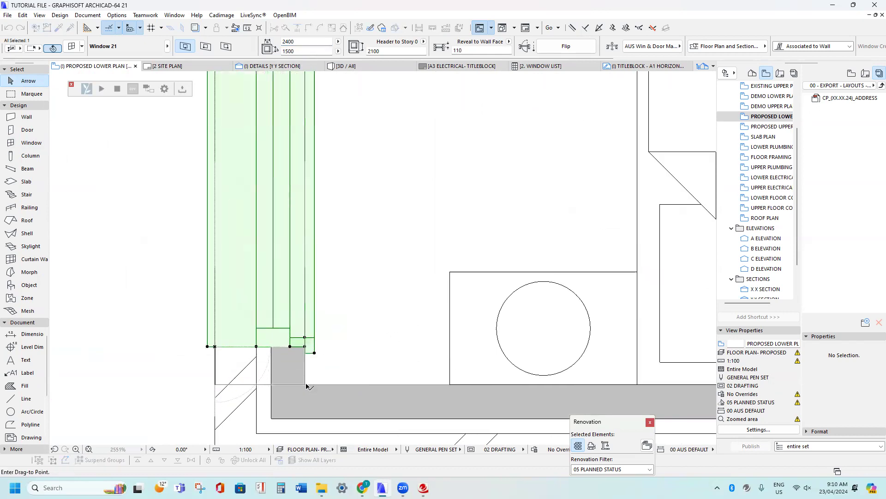
pyautogui.click(306, 384)
pyautogui.scroll(-5, 305, 384)
pyautogui.moveTo(308, 221); pyautogui.dragTo(293, 385, button='middle')
# Move the bedroom window 600 mm up along its wall
pyautogui.hotkey('ctrl', 'd')
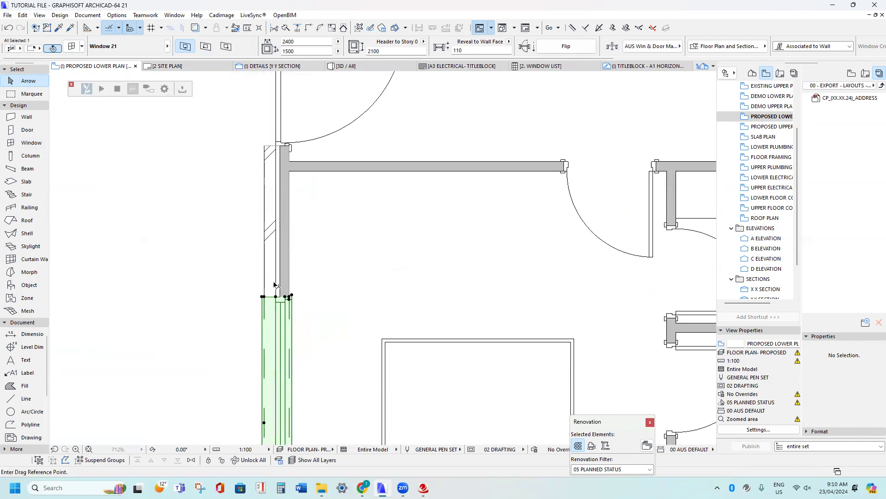
pyautogui.click(289, 297)
pyautogui.scroll(4, 289, 217)
pyautogui.press('Tab')
pyautogui.write('6')
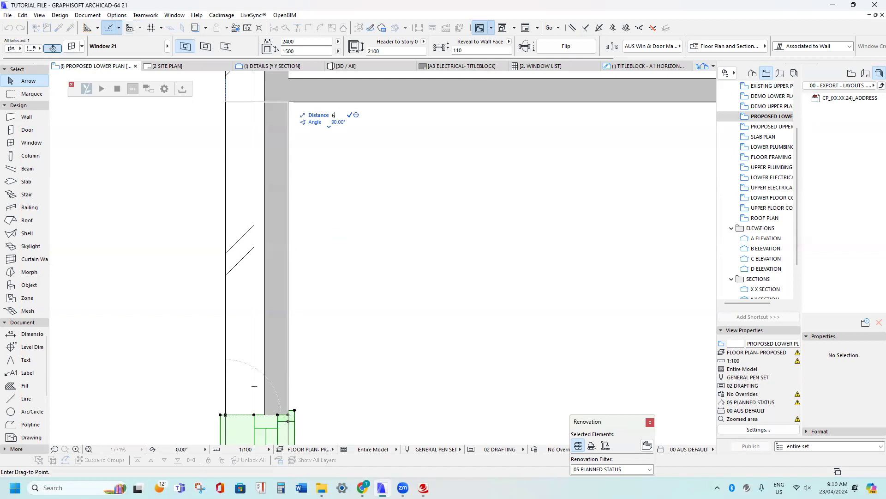
pyautogui.write('00')
pyautogui.press('Return')
pyautogui.scroll(-4, 278, 303)
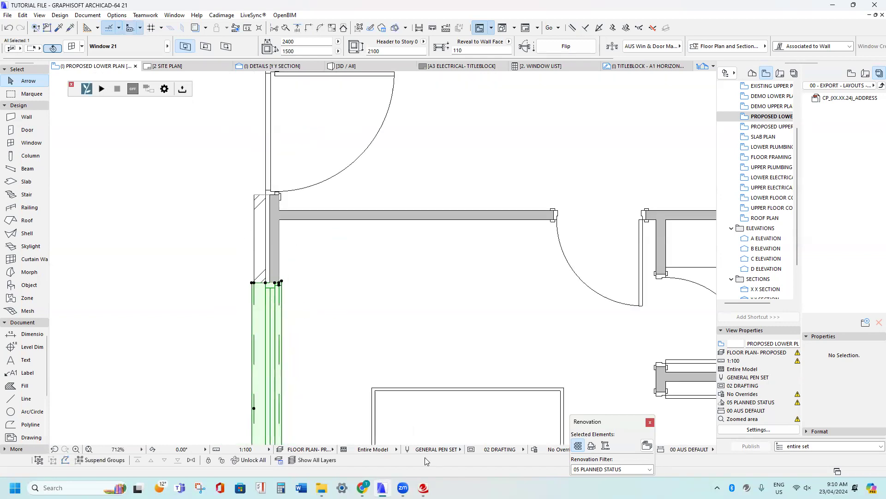
# Measure the wall lengths between the bedroom window's two ends and the room's upper and lower inner corners
pyautogui.moveTo(403, 485)
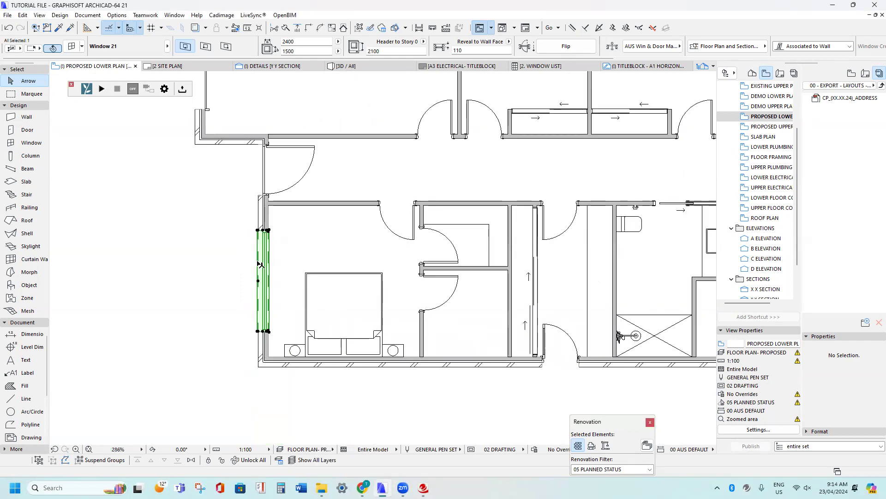
pyautogui.scroll(3, 261, 265)
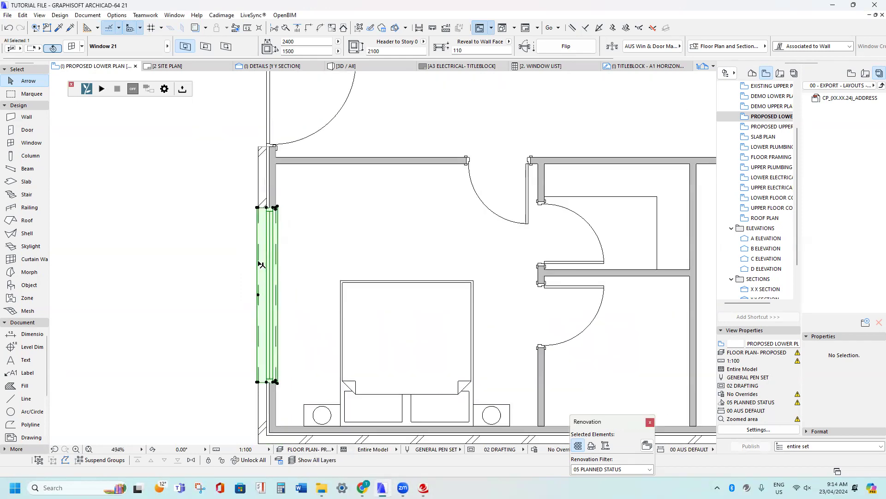
pyautogui.press('m')
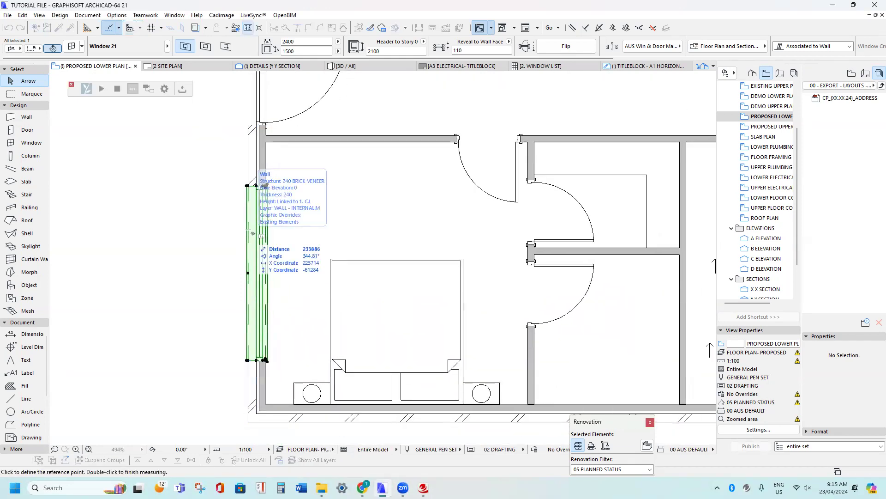
pyautogui.scroll(2, 254, 186)
pyautogui.click(247, 185)
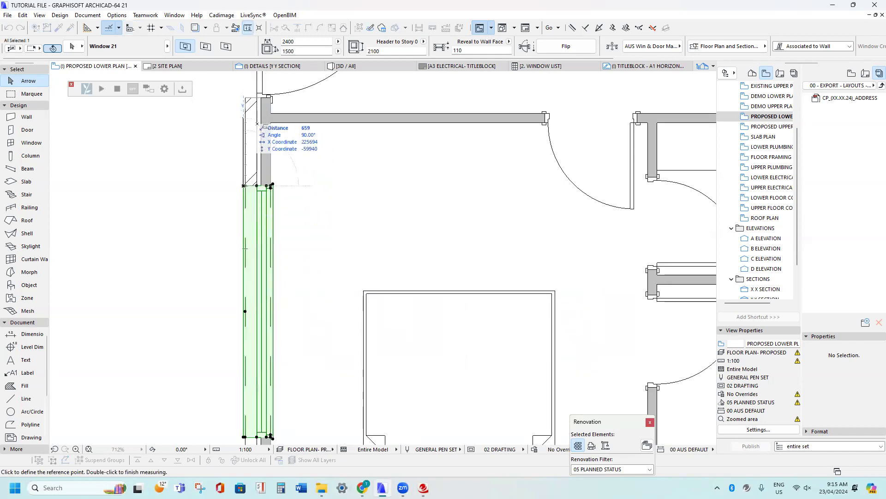
pyautogui.scroll(-4, 270, 106)
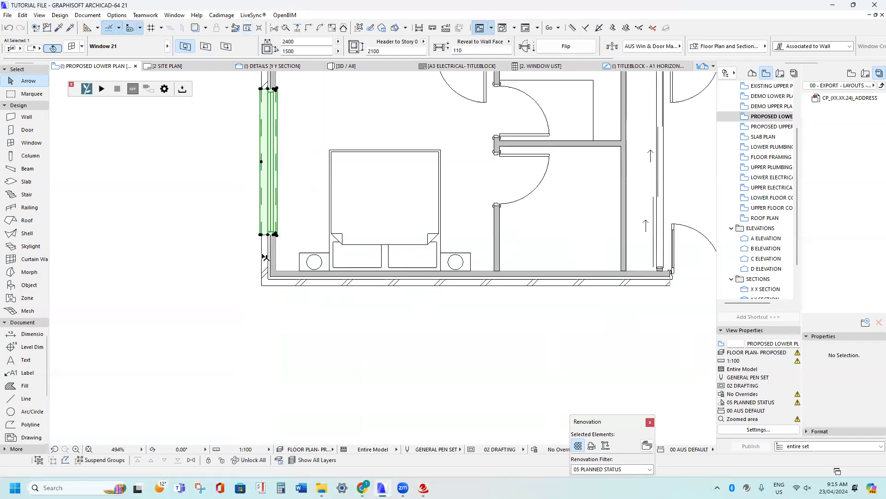
pyautogui.scroll(2, 262, 236)
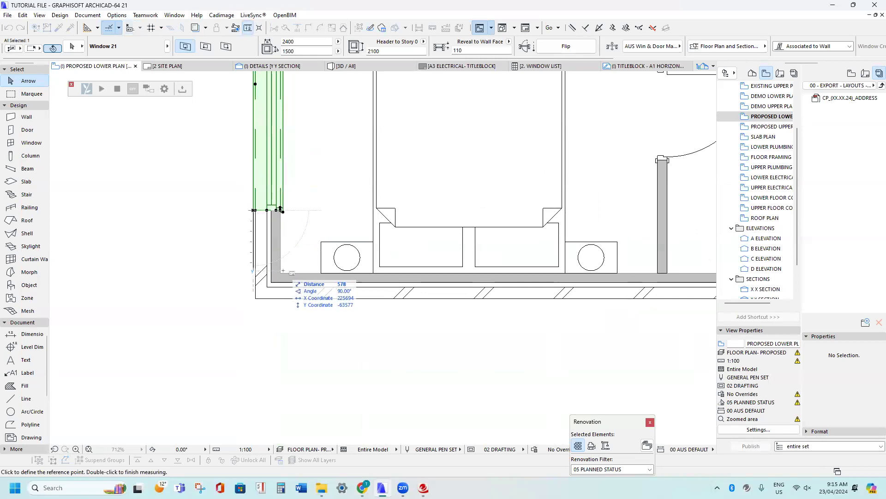
pyautogui.scroll(-5, 268, 287)
pyautogui.press('Escape')
pyautogui.press('Escape')
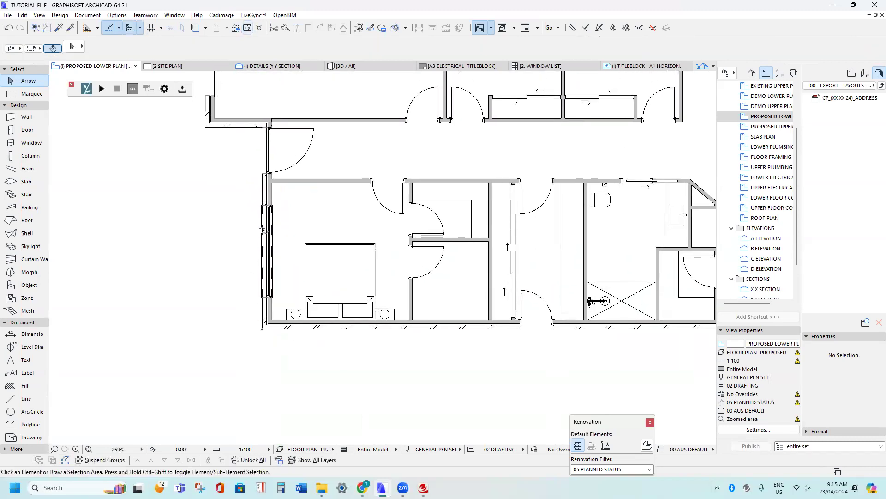
# Set the bedroom window's height to 1800 mm
pyautogui.scroll(3, 263, 223)
pyautogui.scroll(-2, 264, 222)
pyautogui.click(263, 203)
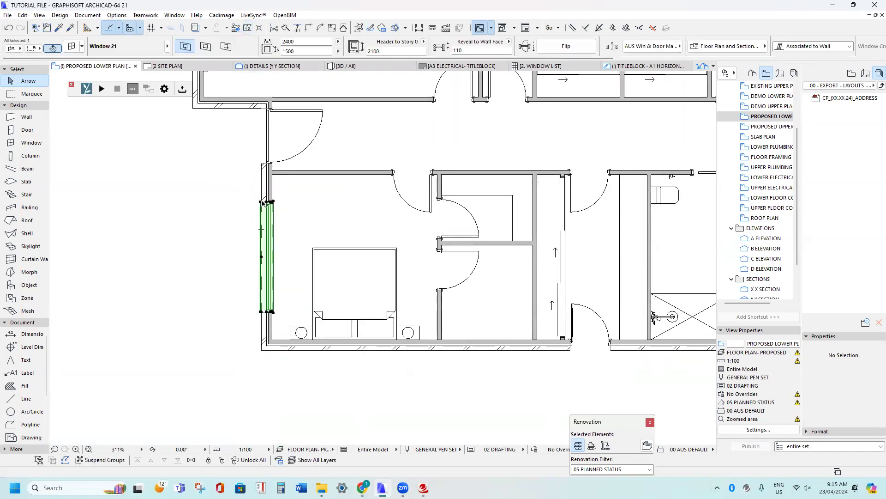
pyautogui.click(276, 52)
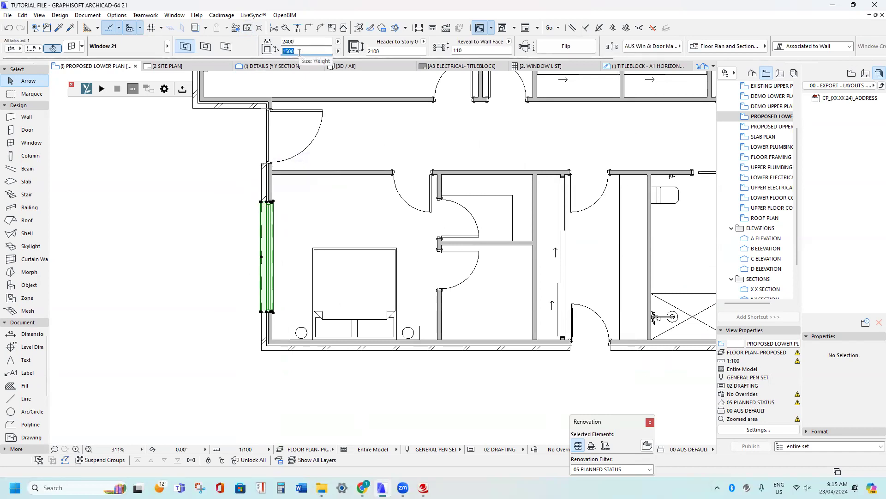
pyautogui.write('180')
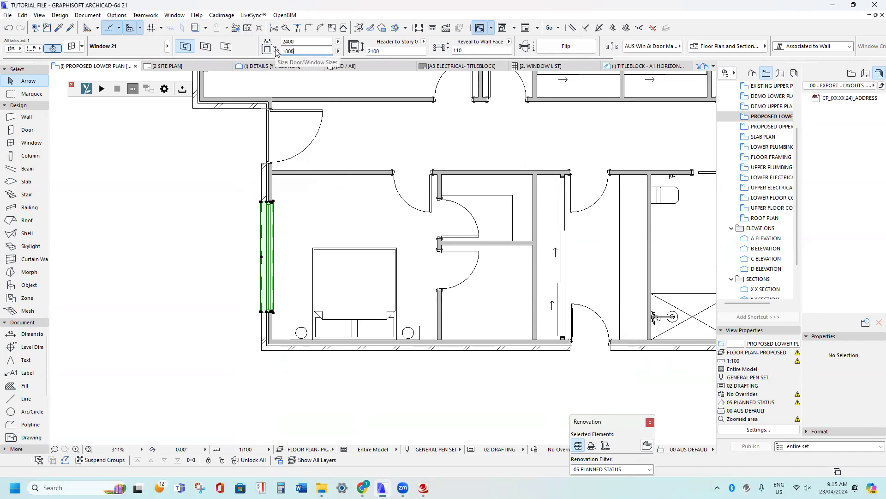
# Review the bedroom window's size and header height settings and its position in the plan, and deselect it
pyautogui.scroll(3, 285, 199)
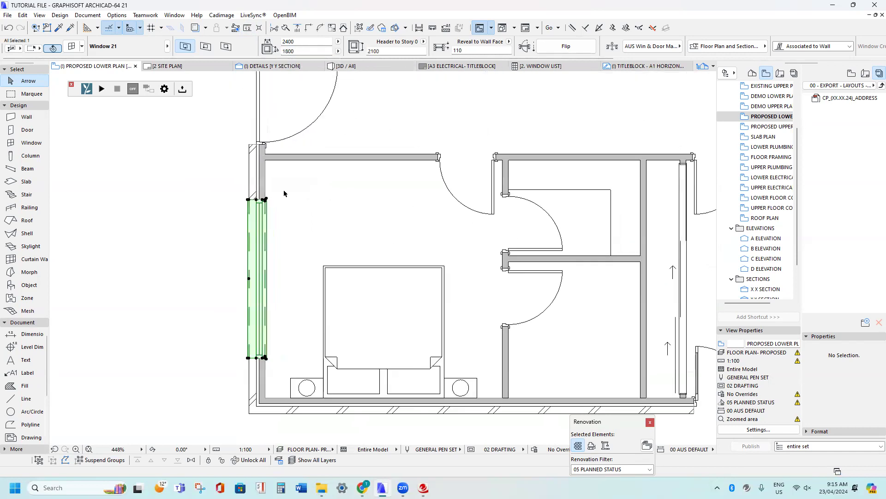
pyautogui.click(384, 52)
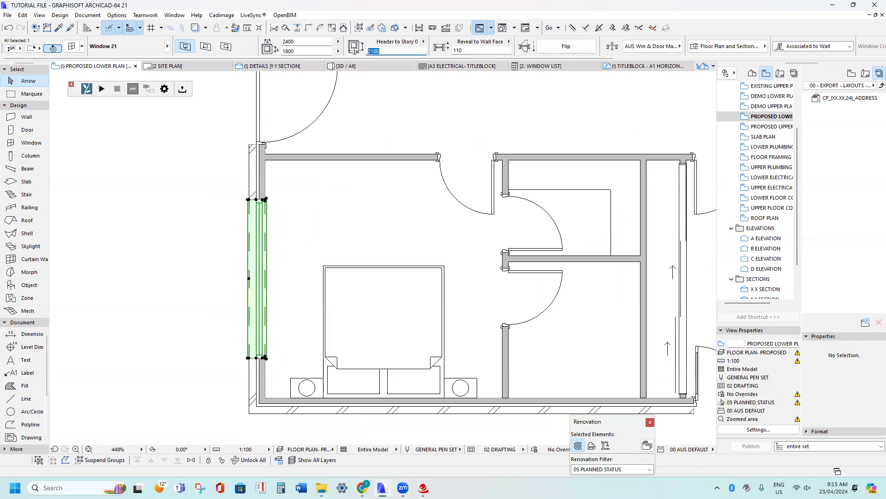
pyautogui.click(374, 53)
pyautogui.click(275, 52)
pyautogui.click(296, 50)
pyautogui.scroll(3, 274, 214)
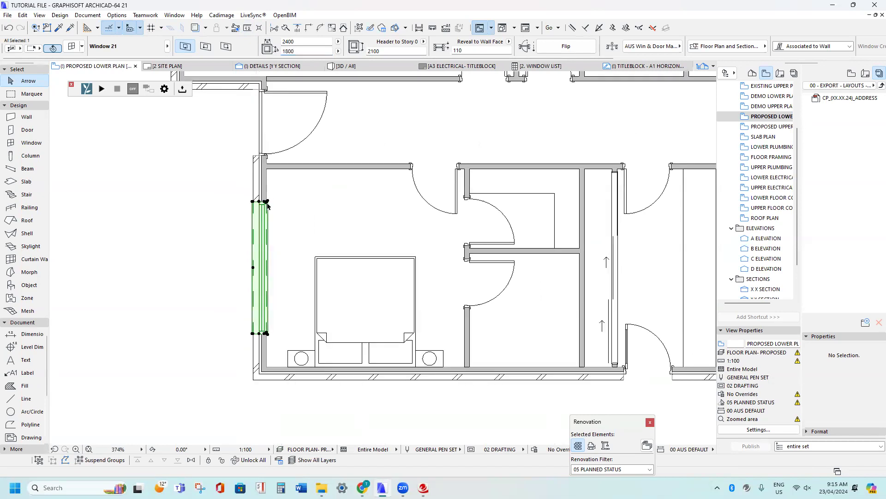
pyautogui.scroll(-6, 261, 206)
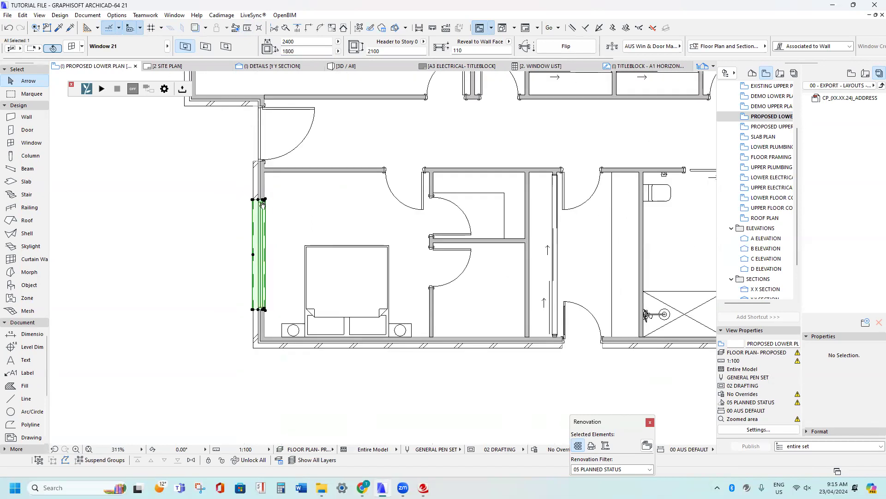
pyautogui.scroll(3, 265, 203)
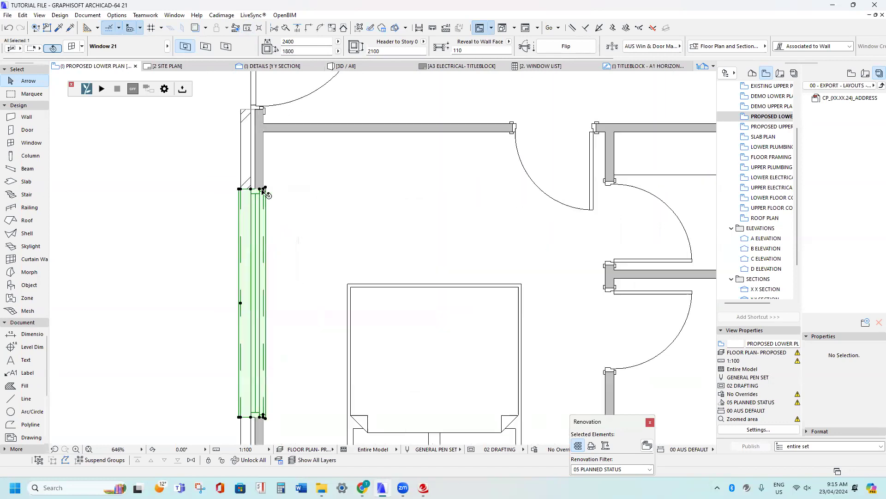
pyautogui.scroll(-3, 270, 234)
pyautogui.moveTo(269, 234); pyautogui.dragTo(222, 231, button='middle')
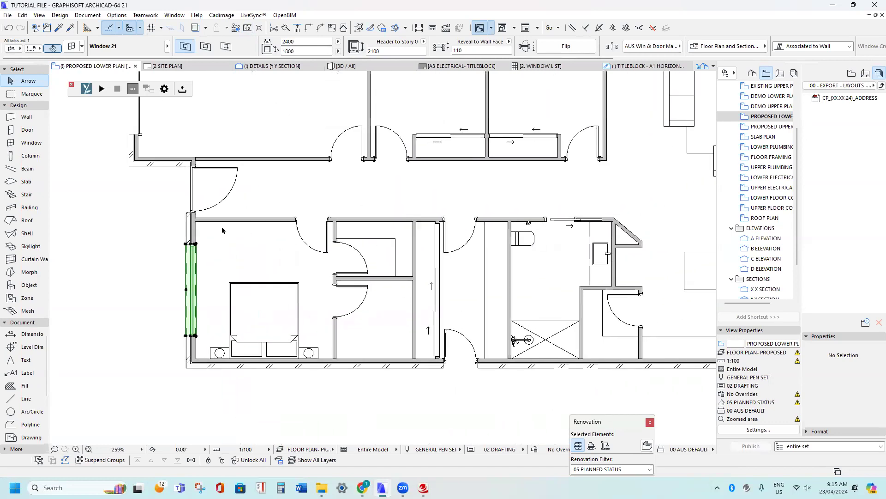
pyautogui.click(222, 230)
pyautogui.scroll(-5, 261, 277)
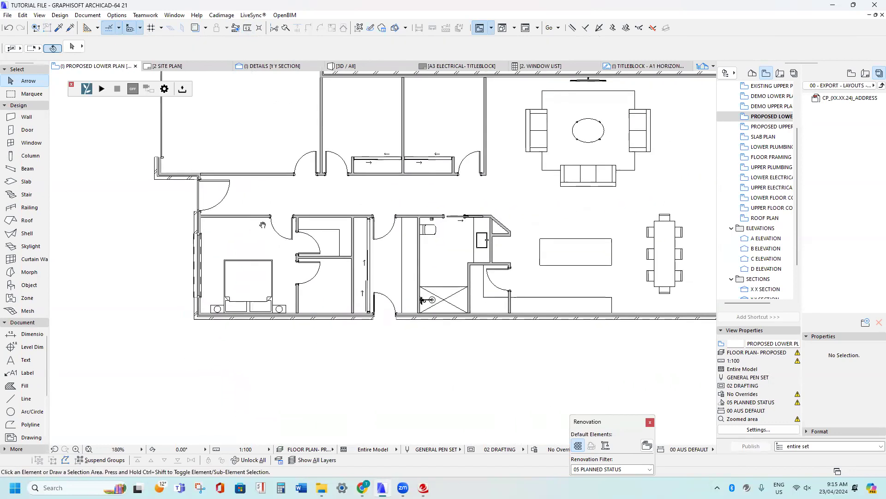
# Pick up the settings of the existing bedroom window and place a matching 2400 × 1800 mm window in the exterior wall behind the bed
pyautogui.scroll(6, 223, 308)
pyautogui.scroll(3, 223, 309)
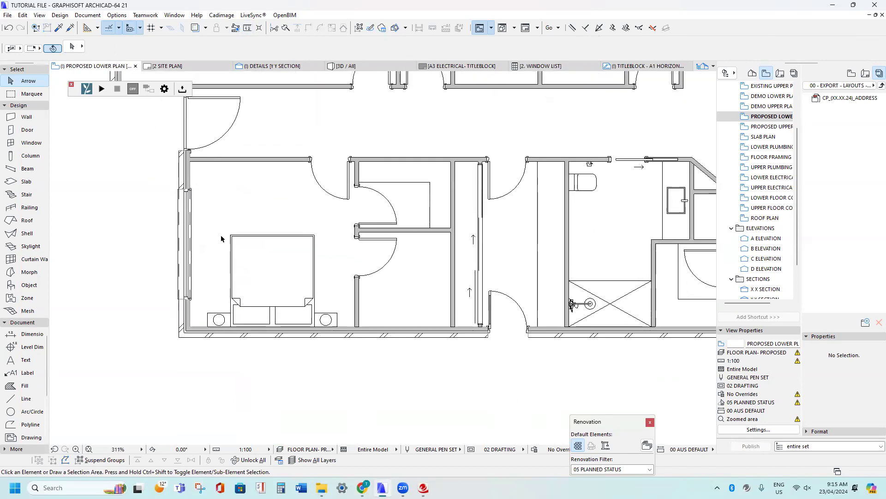
pyautogui.moveTo(276, 401); pyautogui.dragTo(278, 321, button='middle')
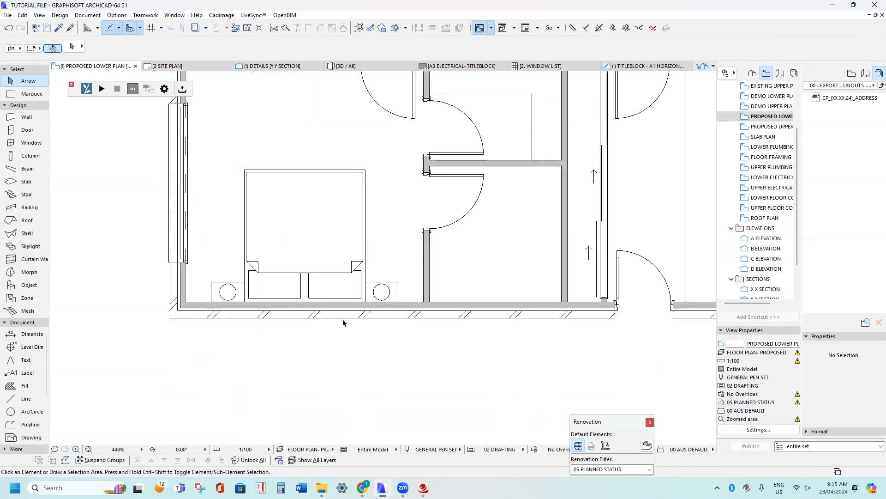
pyautogui.keyDown('alt'); pyautogui.click(169, 263); pyautogui.keyUp('alt')
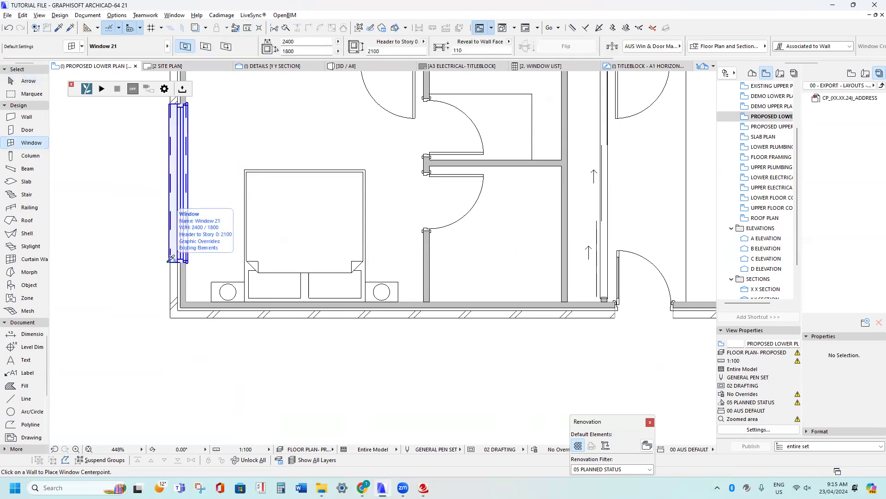
pyautogui.click(323, 317)
pyautogui.click(311, 342)
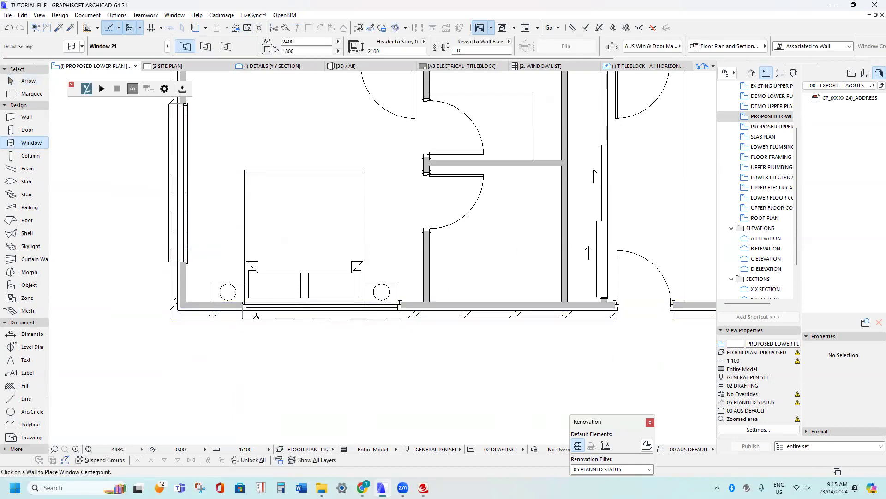
# Move the new window along its wall from its midpoint to the midpoint of the bed's head, centring it behind the bed
pyautogui.press('Escape')
pyautogui.press('XF86AudioMute')
pyautogui.click(244, 319)
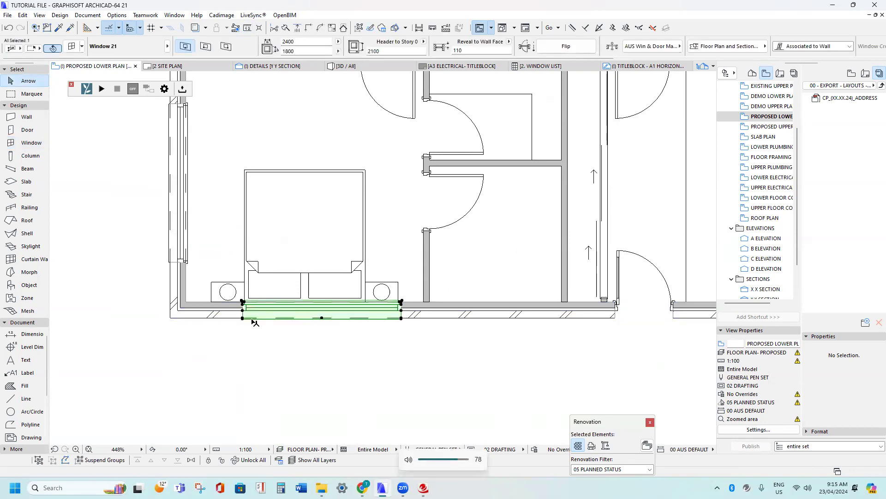
pyautogui.scroll(4, 287, 320)
pyautogui.hotkey('ctrl', 'd')
pyautogui.click(361, 316)
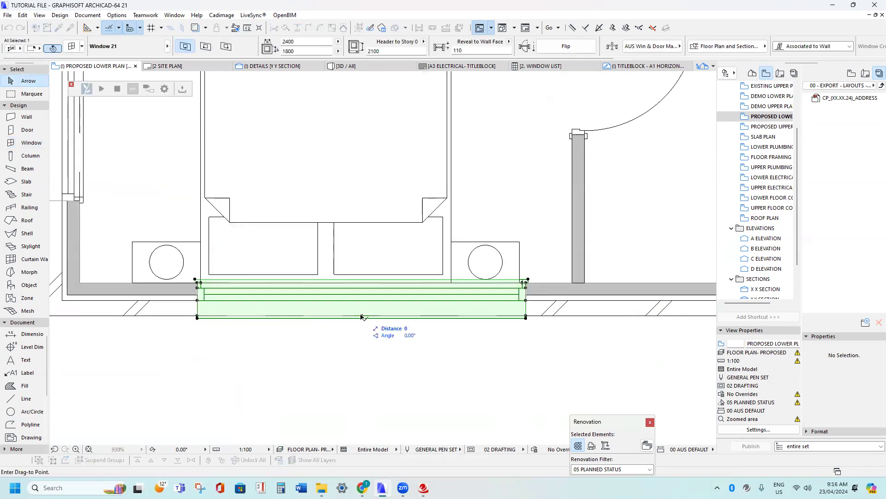
pyautogui.click(326, 283)
pyautogui.scroll(-3, 320, 263)
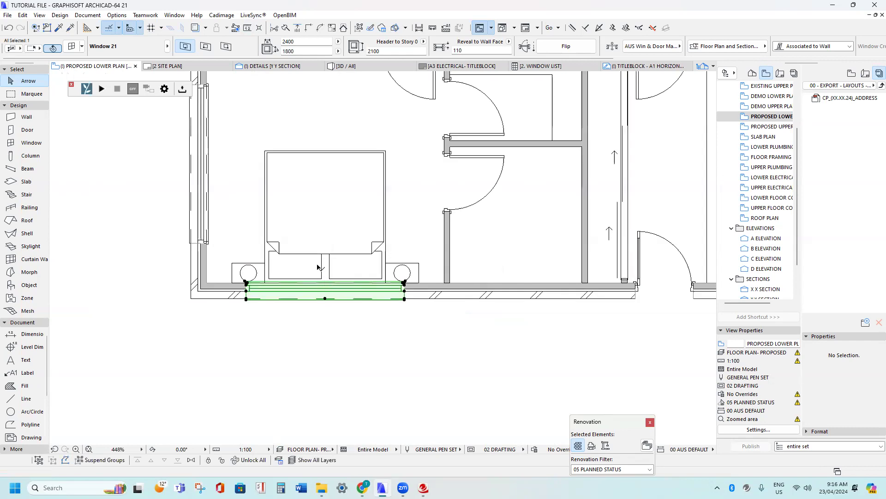
# Send the bed layout object backward twice in the display order, check its overlap with the window frame, and deselect it
pyautogui.click(283, 222)
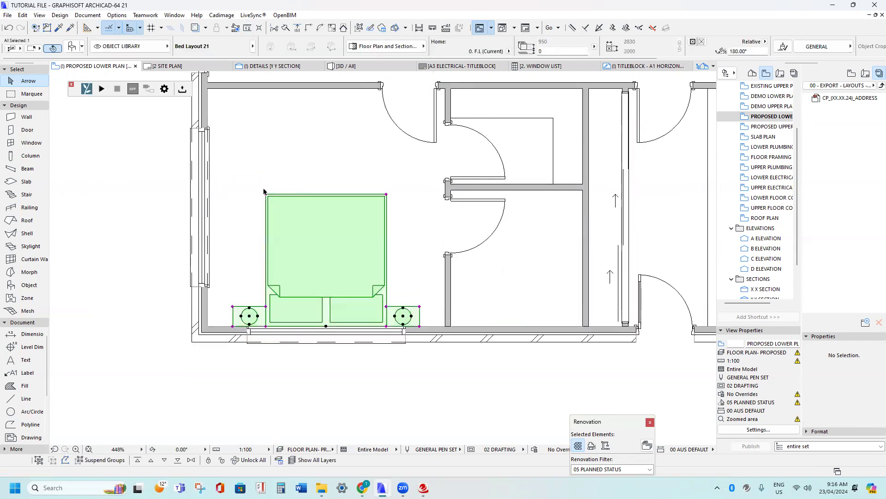
pyautogui.click(241, 340)
pyautogui.click(244, 312)
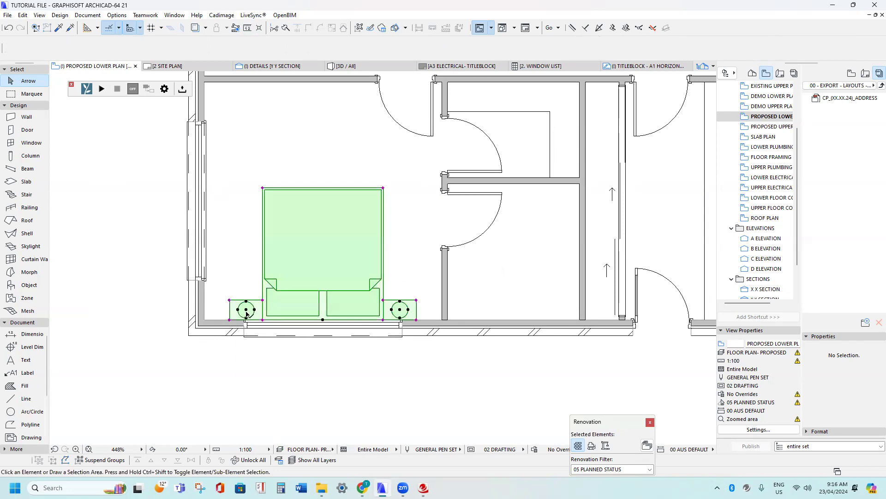
pyautogui.scroll(5, 246, 320)
pyautogui.scroll(-3, 238, 319)
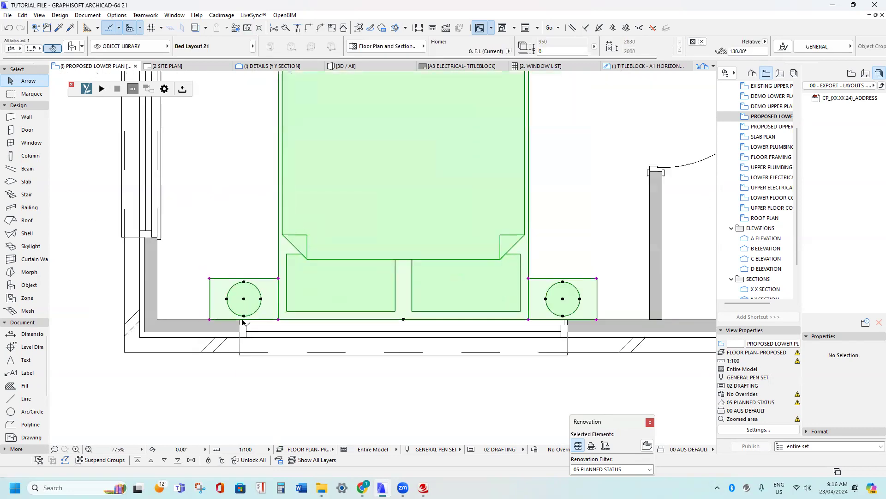
pyautogui.rightClick(318, 223)
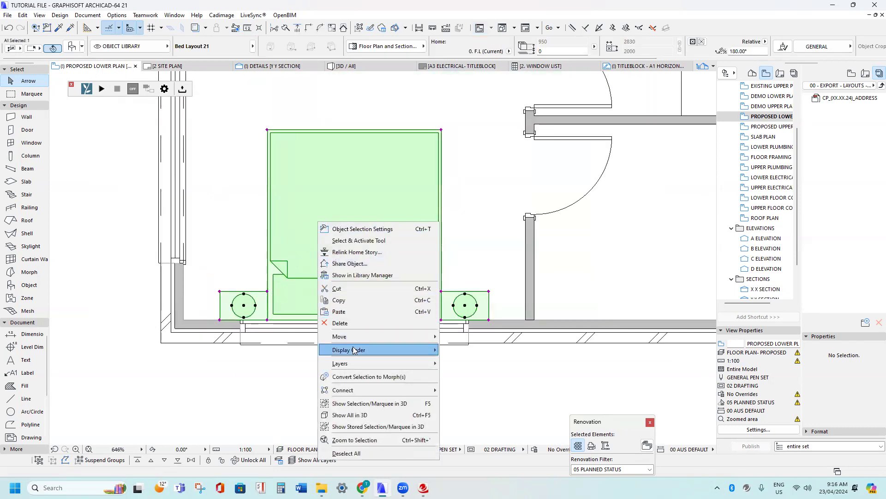
pyautogui.moveTo(361, 354)
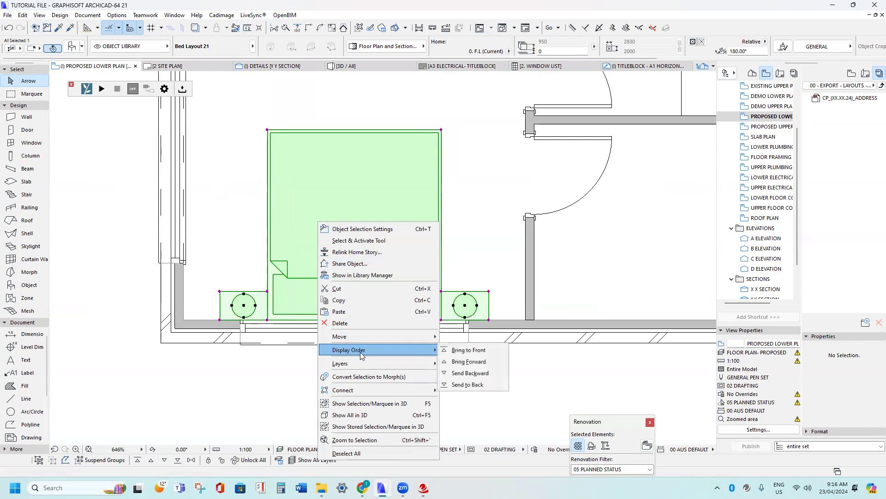
pyautogui.click(469, 373)
pyautogui.rightClick(300, 251)
pyautogui.moveTo(344, 141)
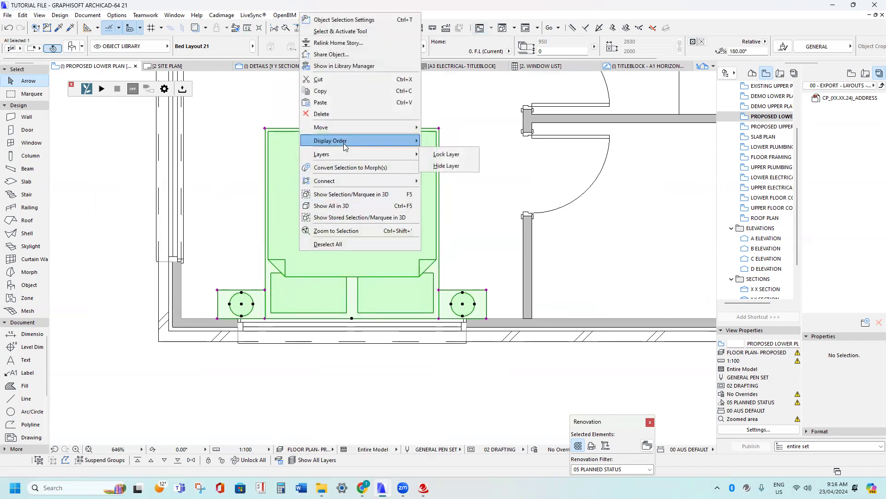
pyautogui.click(457, 164)
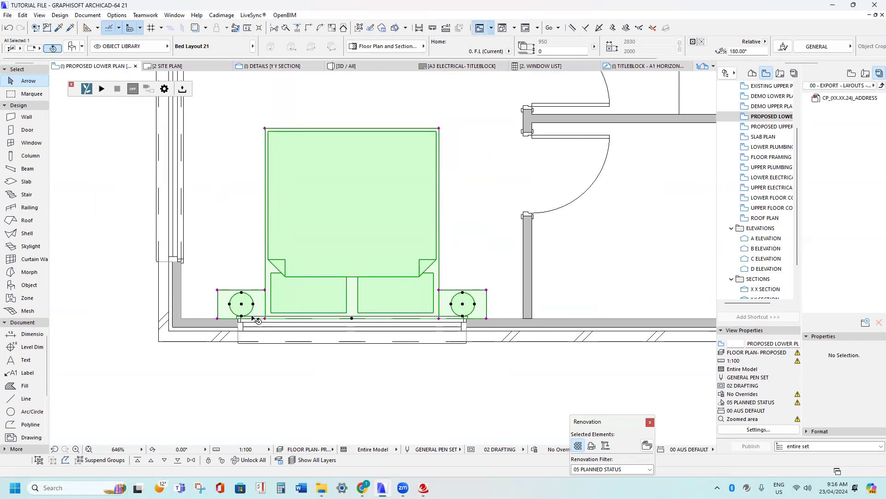
pyautogui.scroll(2, 323, 318)
pyautogui.scroll(2, 206, 321)
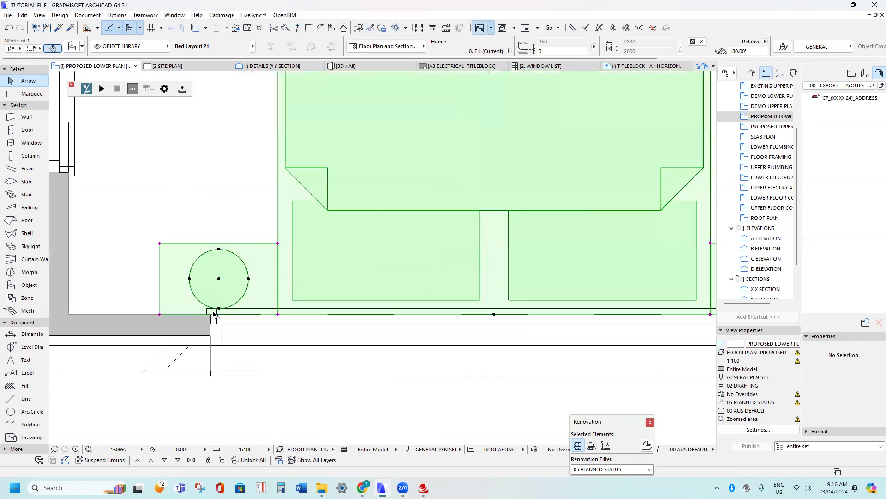
pyautogui.press('Escape')
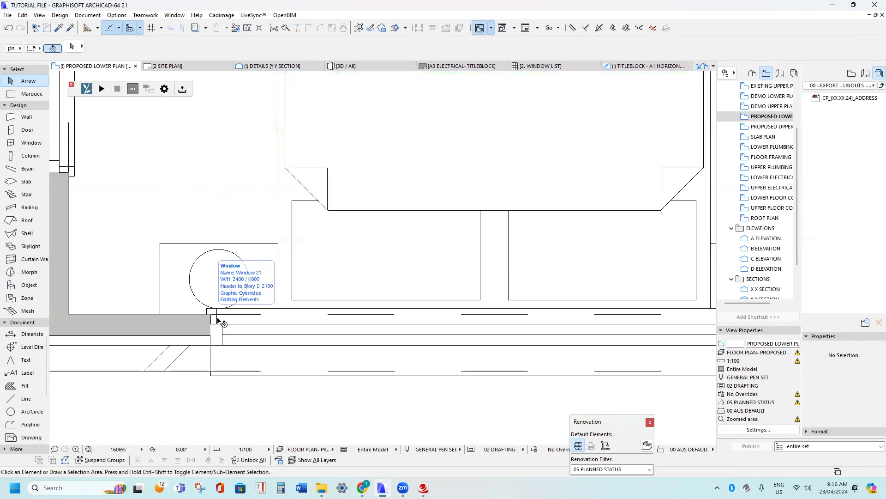
# Set the height of the window behind the bed to 600 mm
pyautogui.scroll(-7, 218, 317)
pyautogui.scroll(3, 222, 300)
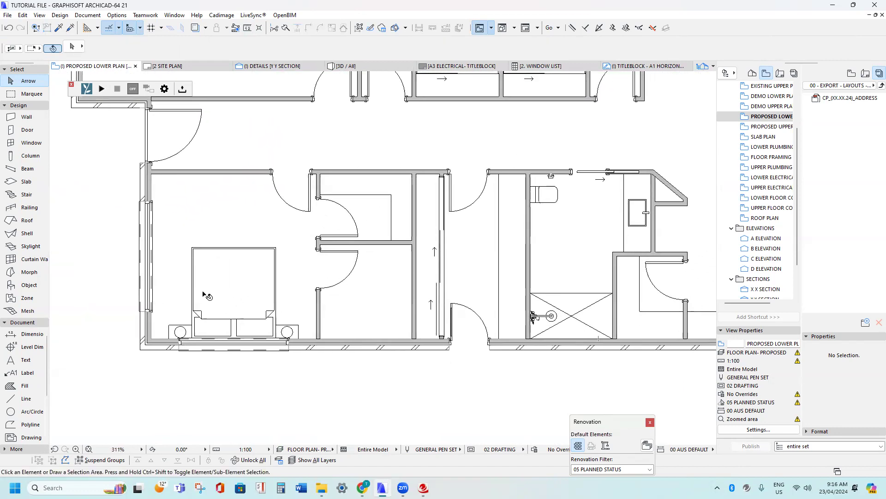
pyautogui.scroll(2, 233, 349)
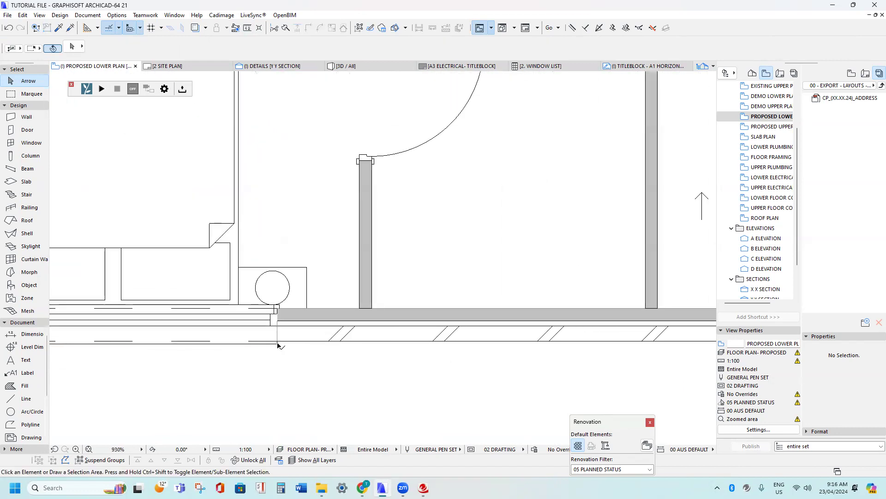
pyautogui.click(278, 345)
pyautogui.scroll(-2, 286, 332)
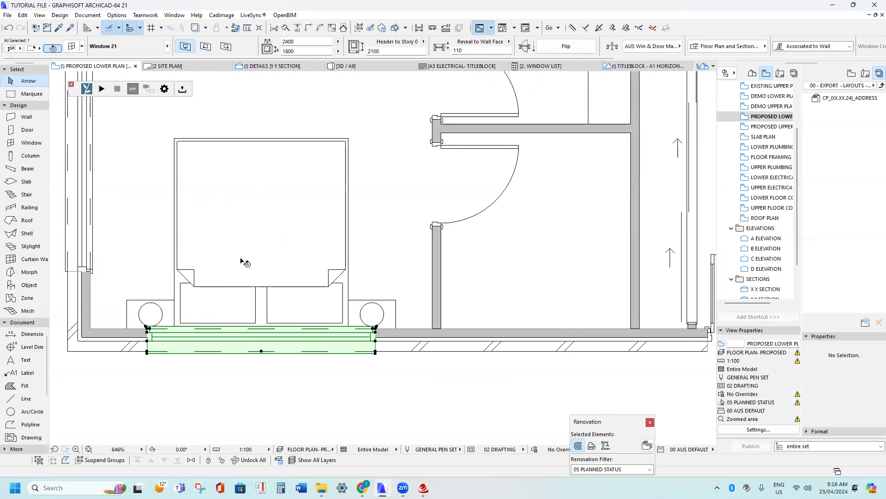
pyautogui.doubleClick(297, 52)
pyautogui.write('6')
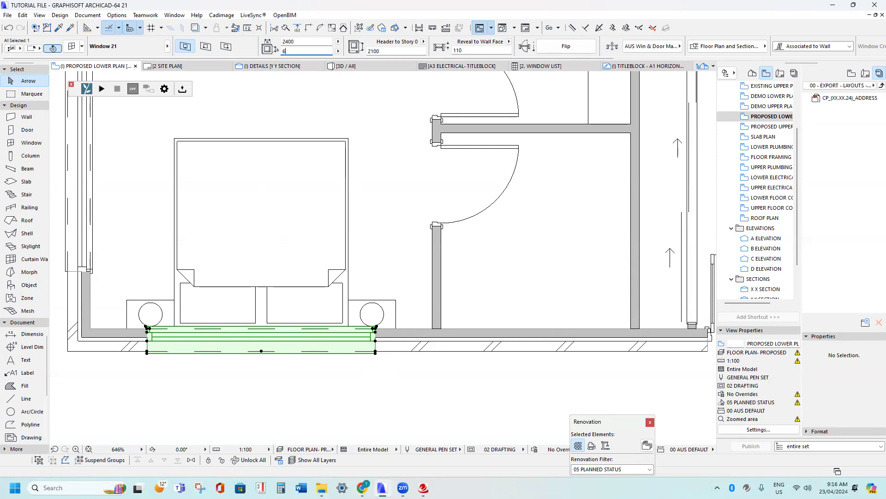
pyautogui.write('00')
# Examine the window behind the bed in relation to the bed, the room and the other bedroom window
pyautogui.scroll(-2, 317, 178)
pyautogui.moveTo(306, 186); pyautogui.dragTo(271, 254, button='middle')
pyautogui.scroll(-1, 301, 244)
pyautogui.scroll(-2, 297, 232)
pyautogui.scroll(3, 261, 303)
pyautogui.moveTo(227, 236); pyautogui.dragTo(215, 257, button='middle')
pyautogui.scroll(-2, 206, 236)
pyautogui.scroll(4, 223, 334)
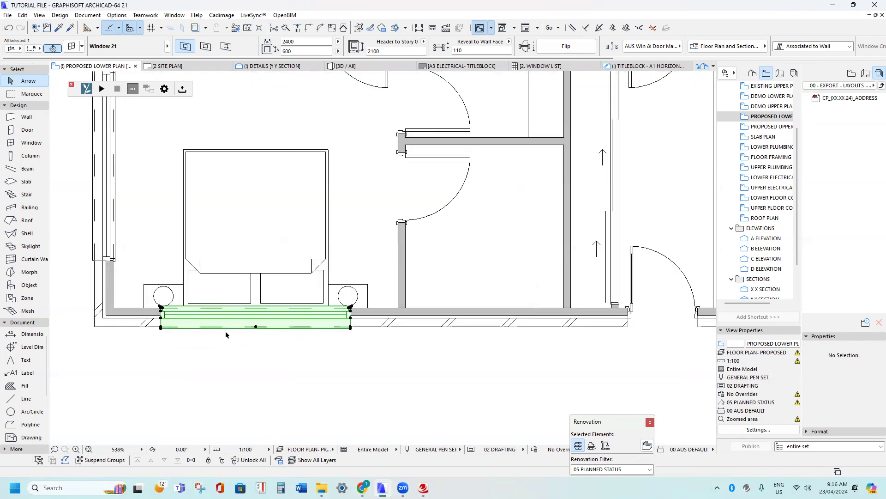
pyautogui.scroll(-2, 216, 328)
pyautogui.click(164, 233)
pyautogui.scroll(2, 217, 380)
pyautogui.click(204, 358)
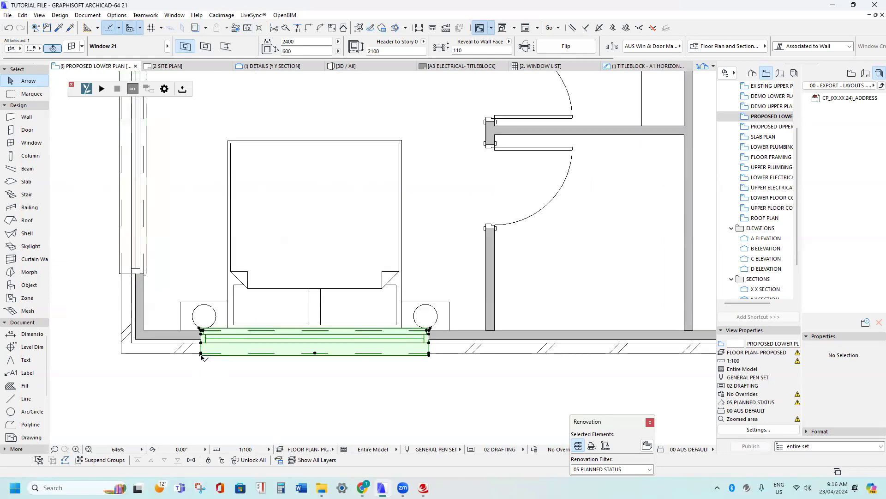
pyautogui.scroll(-2, 341, 351)
pyautogui.scroll(3, 344, 355)
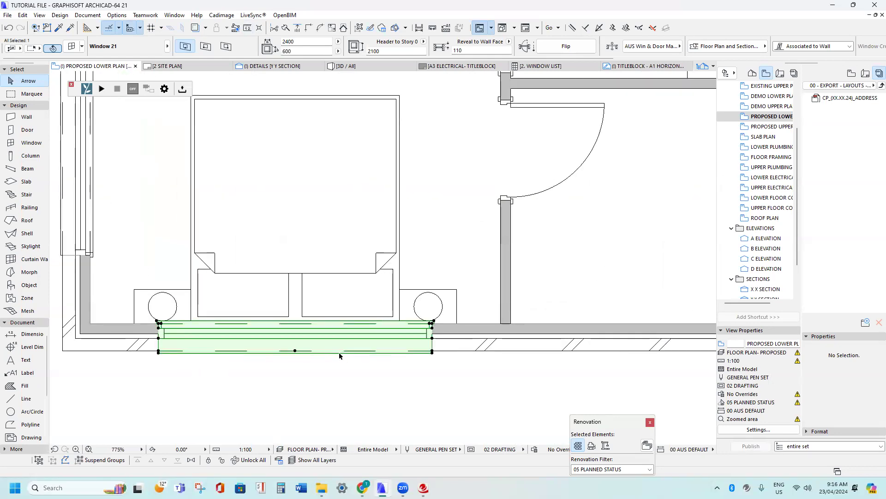
# Open the settings of the window behind the bed and preview it in 3D and front elevation
pyautogui.scroll(1, 339, 356)
pyautogui.doubleClick(341, 356)
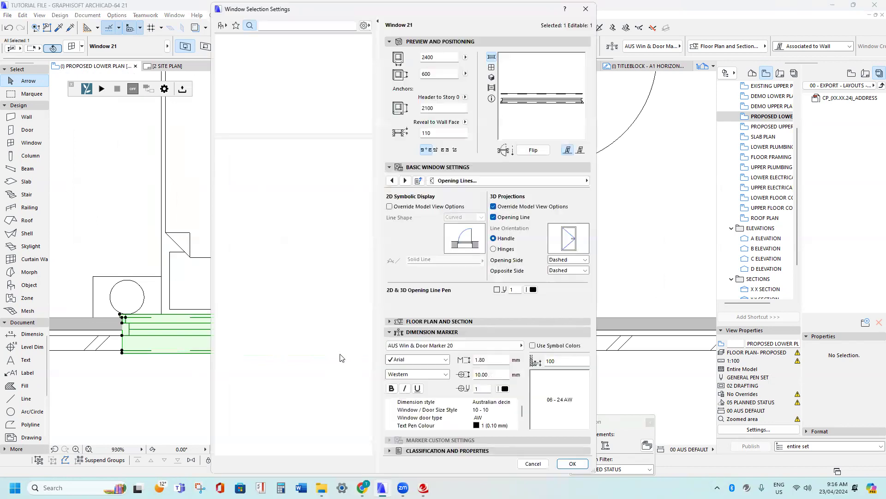
pyautogui.click(471, 181)
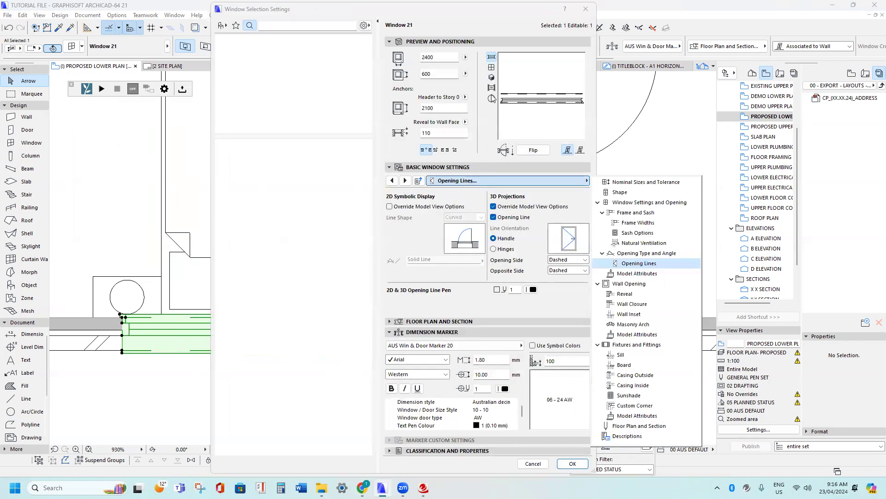
pyautogui.click(492, 70)
pyautogui.click(491, 77)
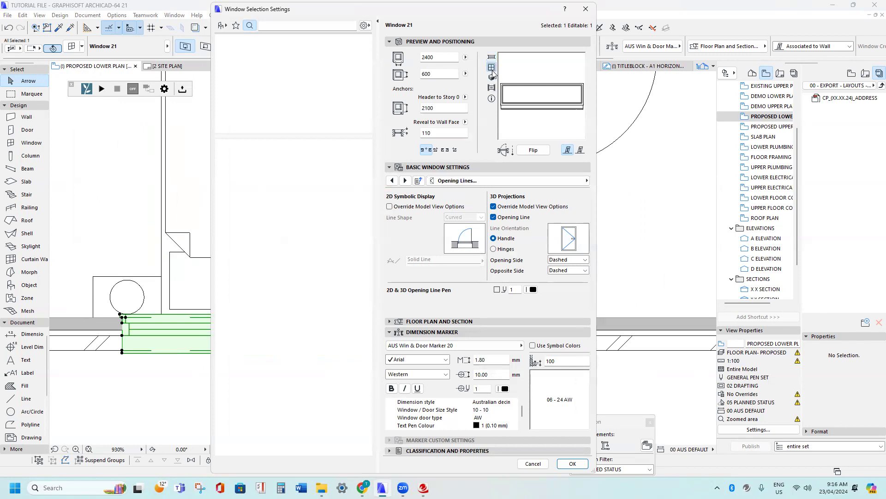
pyautogui.click(455, 181)
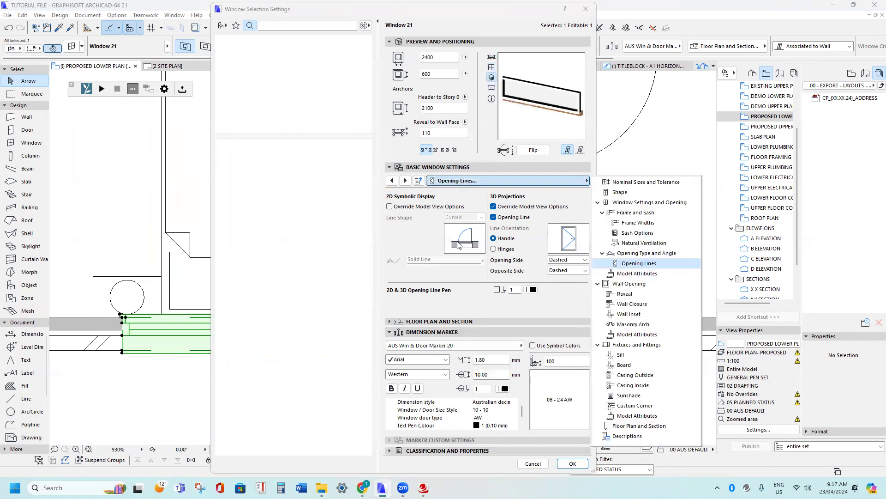
pyautogui.click(493, 68)
pyautogui.click(492, 67)
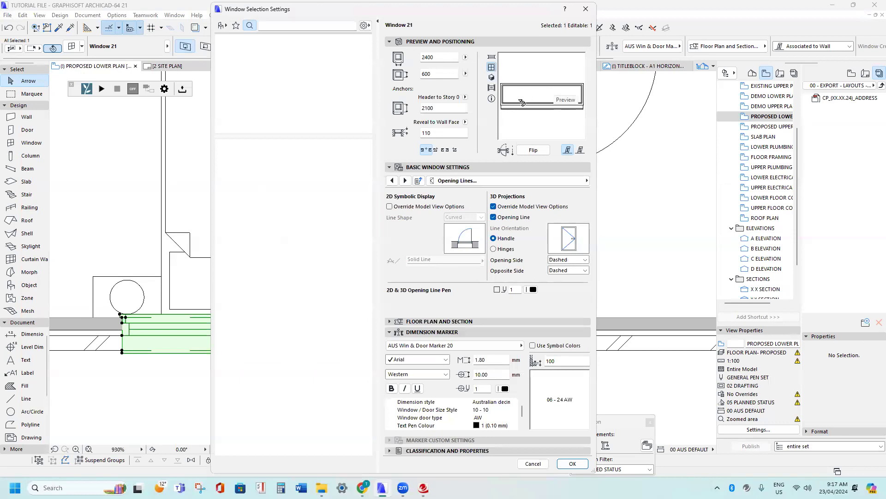
# Change the main sash opening type of the window behind the bed to Top Hung and apply the settings
pyautogui.click(471, 182)
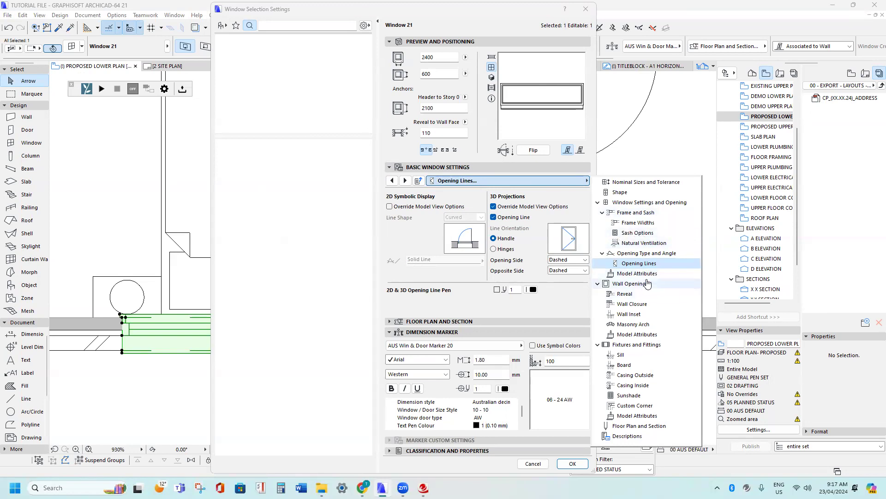
pyautogui.click(647, 254)
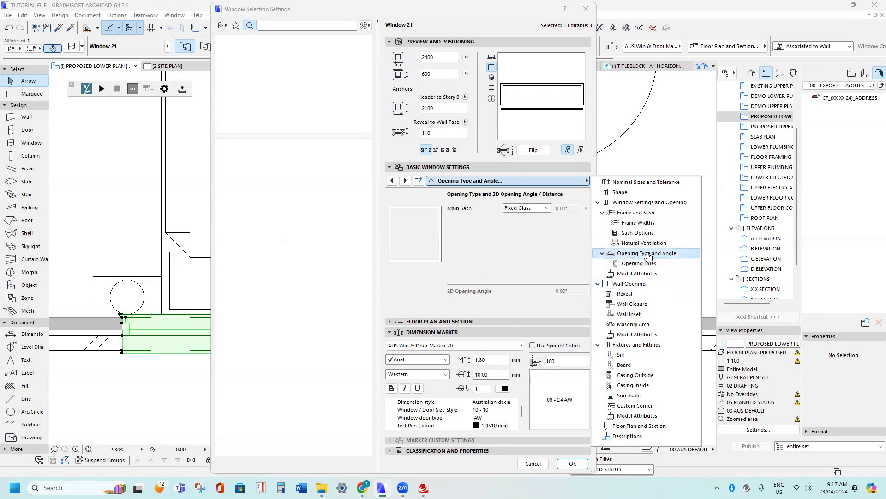
pyautogui.click(528, 211)
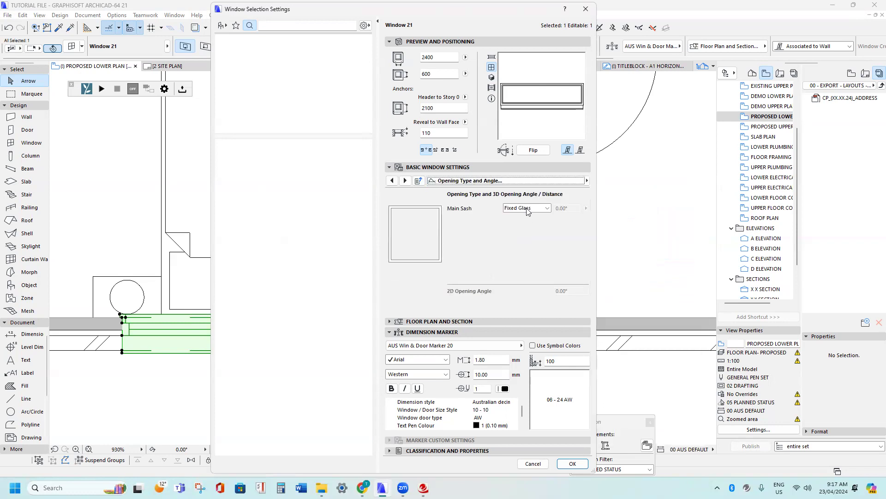
pyautogui.click(528, 211)
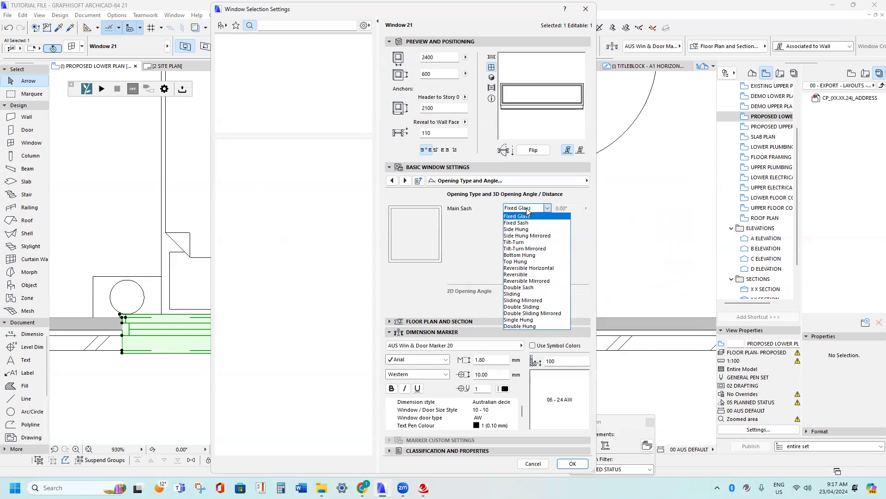
pyautogui.click(518, 261)
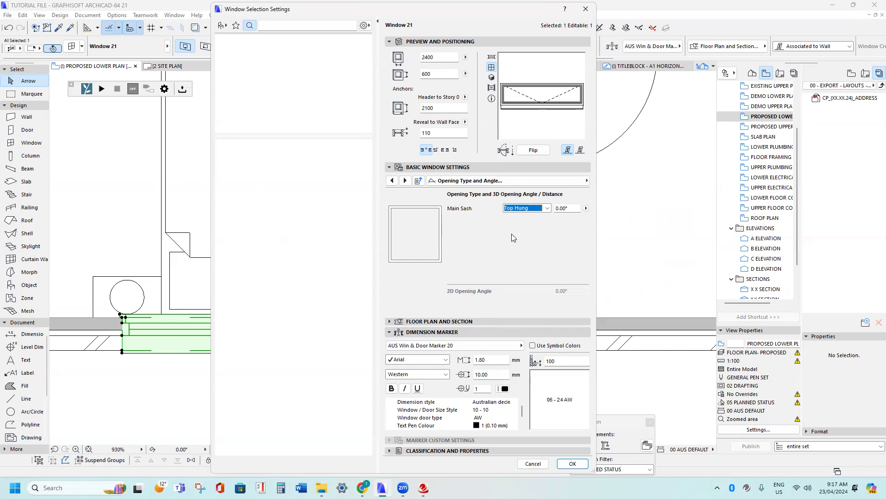
pyautogui.click(572, 464)
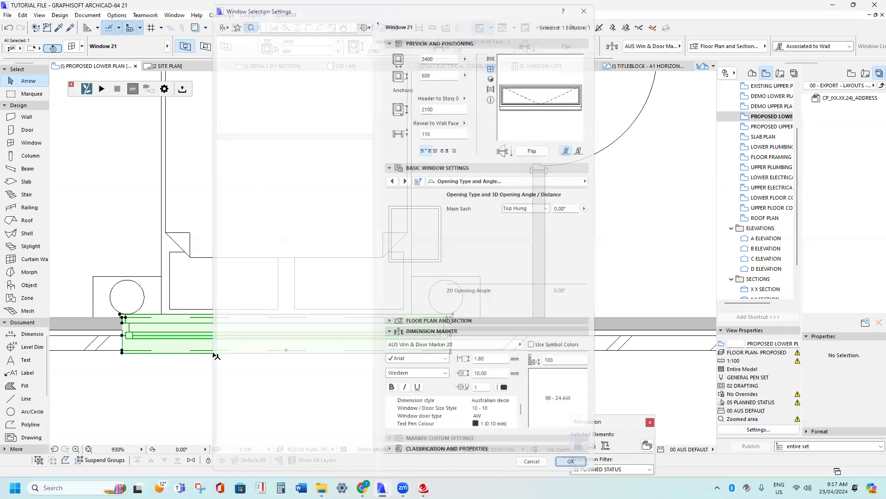
pyautogui.scroll(-3, 215, 303)
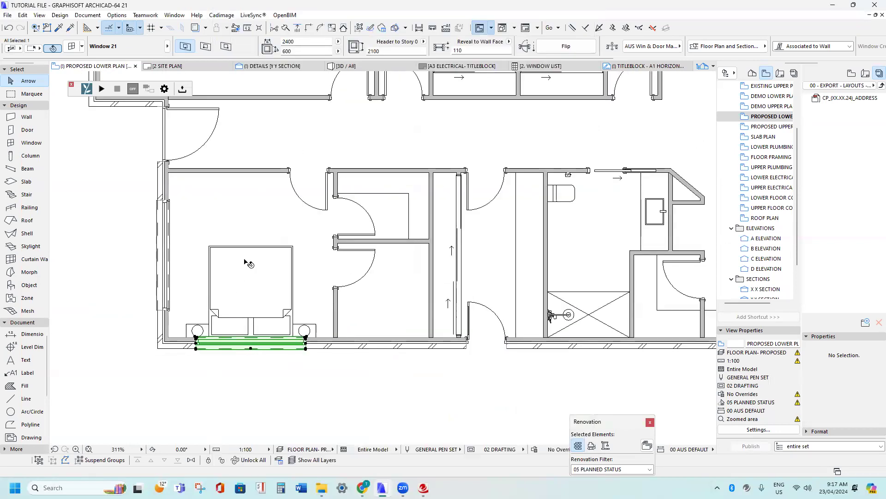
# Drag a copy of the window behind the bed along the exterior wall, aligning its end with the shower's pantry-side corner
pyautogui.scroll(-2, 247, 263)
pyautogui.scroll(1, 235, 272)
pyautogui.moveTo(229, 254); pyautogui.dragTo(191, 219, button='middle')
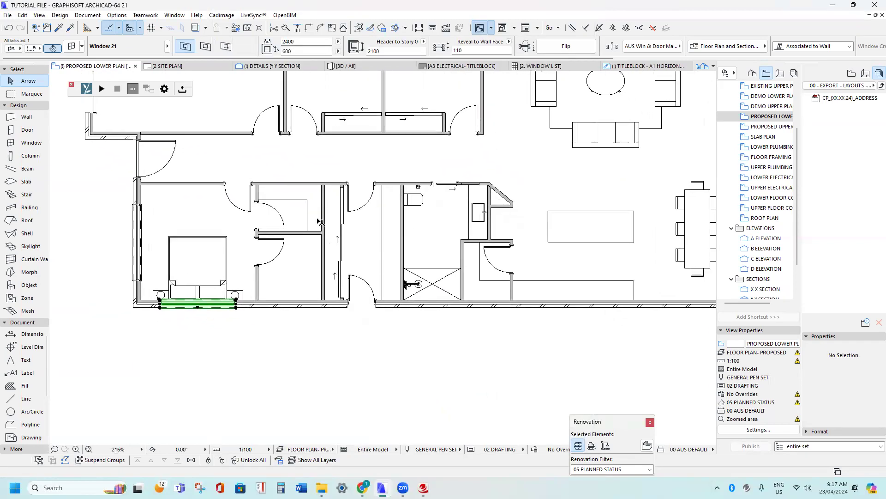
pyautogui.scroll(3, 217, 318)
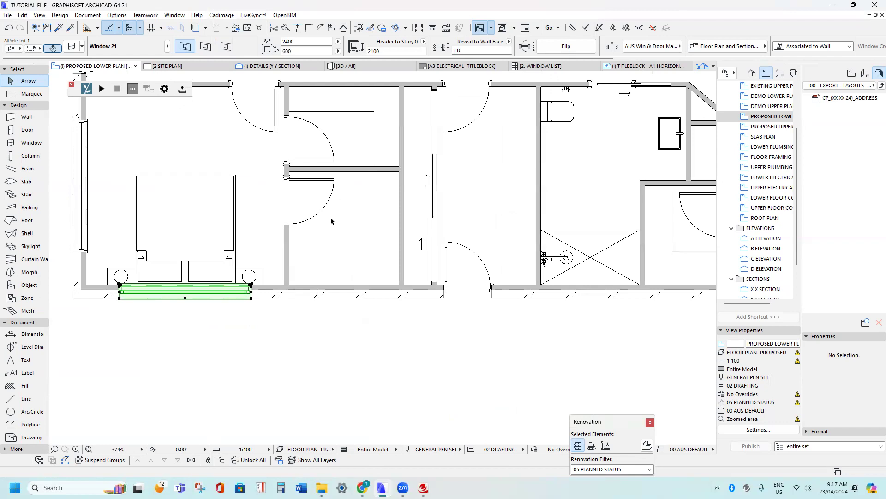
pyautogui.moveTo(331, 221); pyautogui.dragTo(323, 247, button='middle')
pyautogui.moveTo(324, 278); pyautogui.dragTo(285, 280, button='middle')
pyautogui.scroll(-1, 300, 301)
pyautogui.moveTo(249, 311); pyautogui.dragTo(238, 292, button='middle')
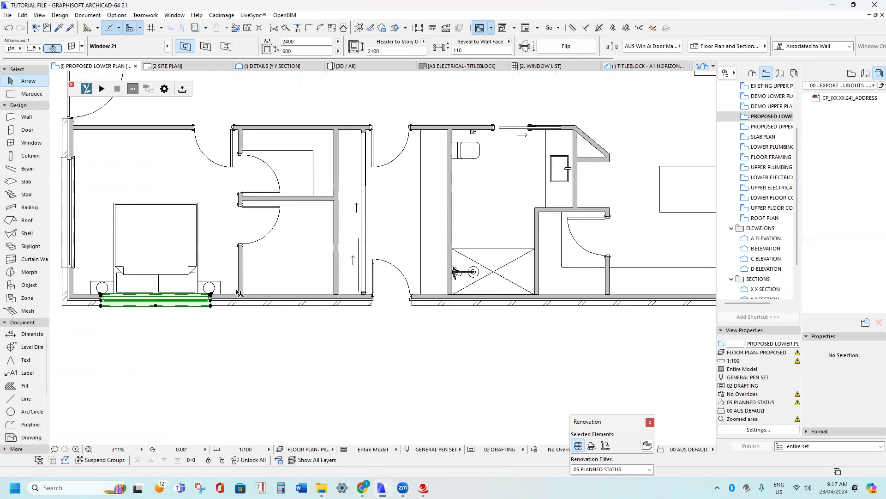
pyautogui.hotkey('ctrl', 'shift', 'd')
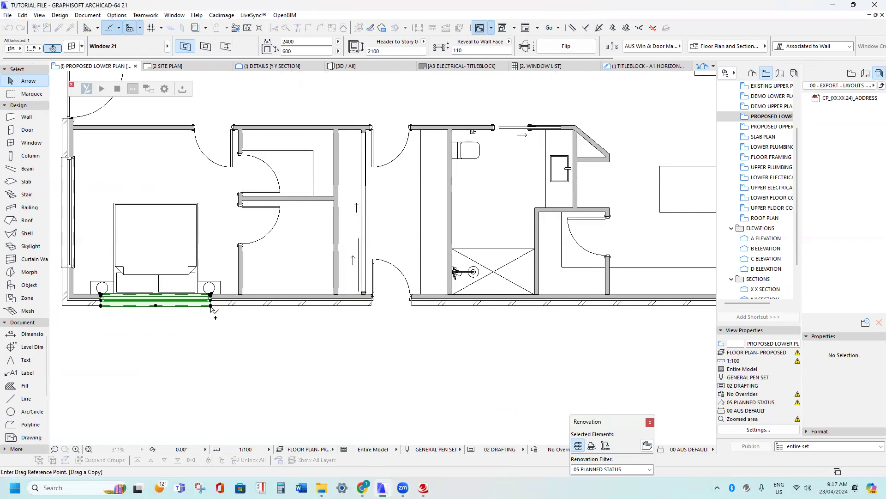
pyautogui.click(211, 305)
pyautogui.moveTo(406, 303); pyautogui.dragTo(252, 301, button='middle')
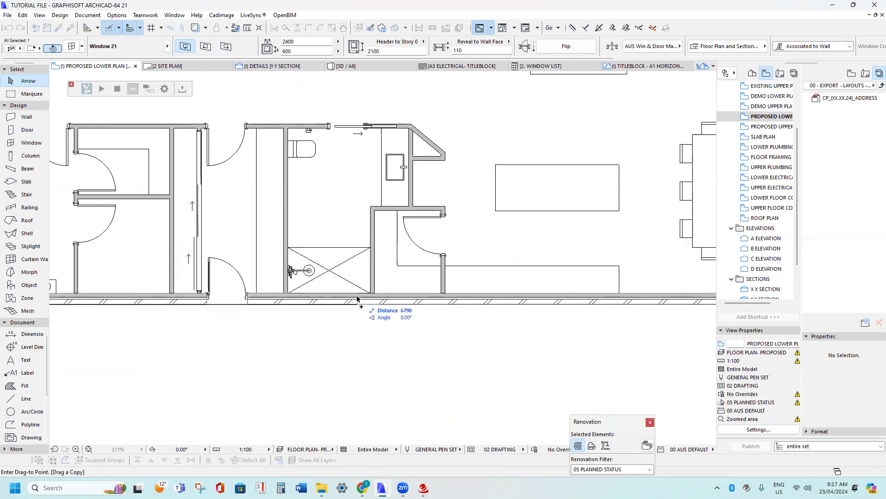
pyautogui.scroll(3, 376, 296)
pyautogui.click(385, 290)
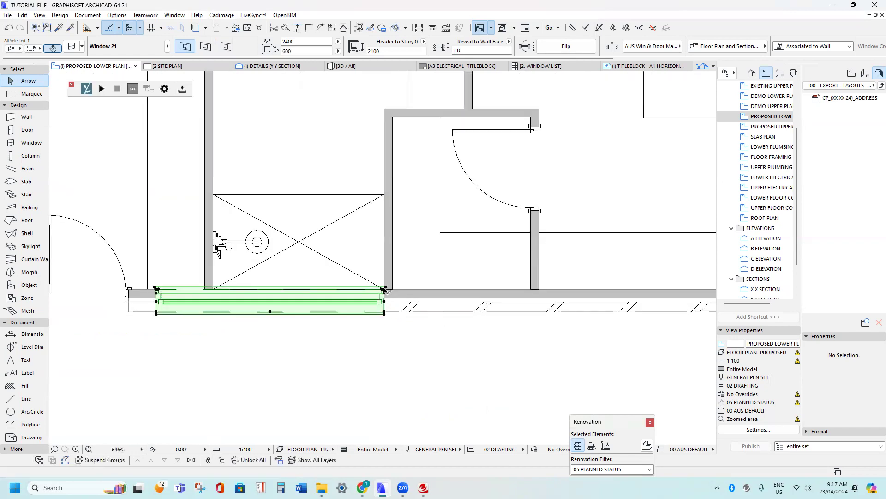
# Stretch the other end of the copied window to the opposite shower wall, making it 1800 mm wide
pyautogui.scroll(3, 163, 301)
pyautogui.click(142, 339)
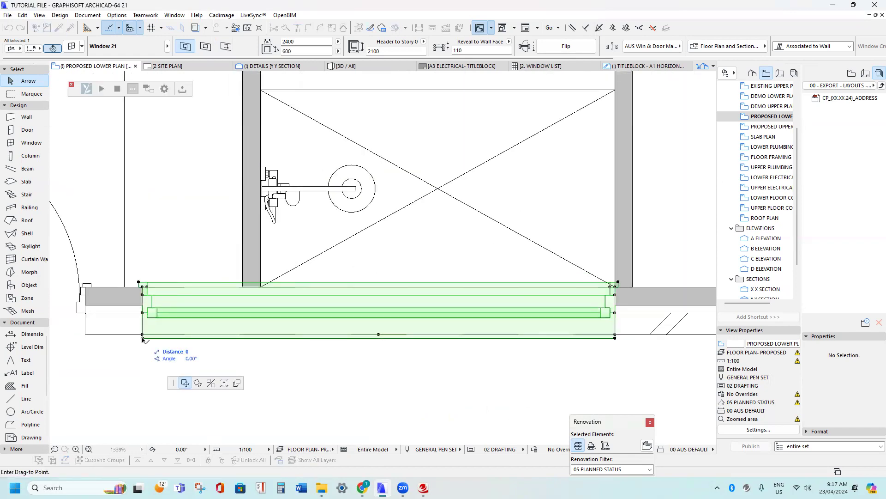
pyautogui.press('Escape')
pyautogui.click(142, 287)
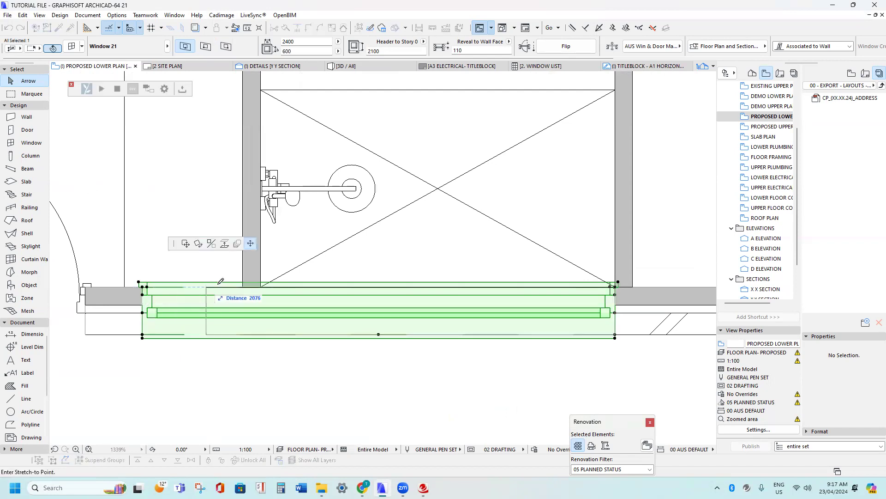
pyautogui.scroll(4, 254, 285)
pyautogui.click(274, 294)
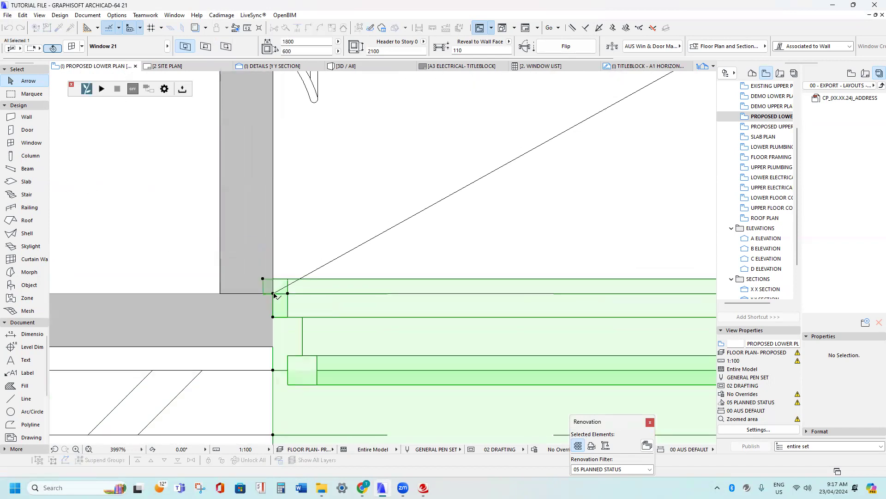
pyautogui.scroll(-7, 258, 309)
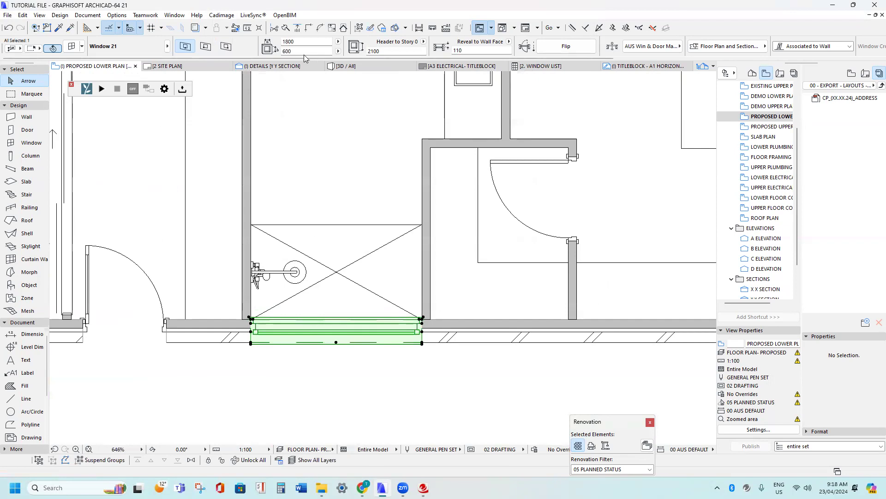
# Turn off the inside casing of the shower window, preview it in plan and apply the settings
pyautogui.moveTo(288, 42); pyautogui.dragTo(278, 43)
pyautogui.scroll(2, 277, 331)
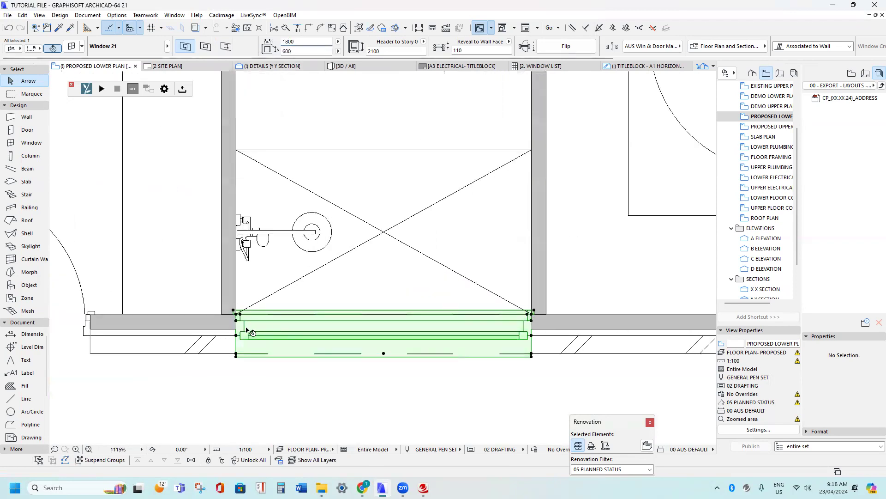
pyautogui.scroll(2, 231, 325)
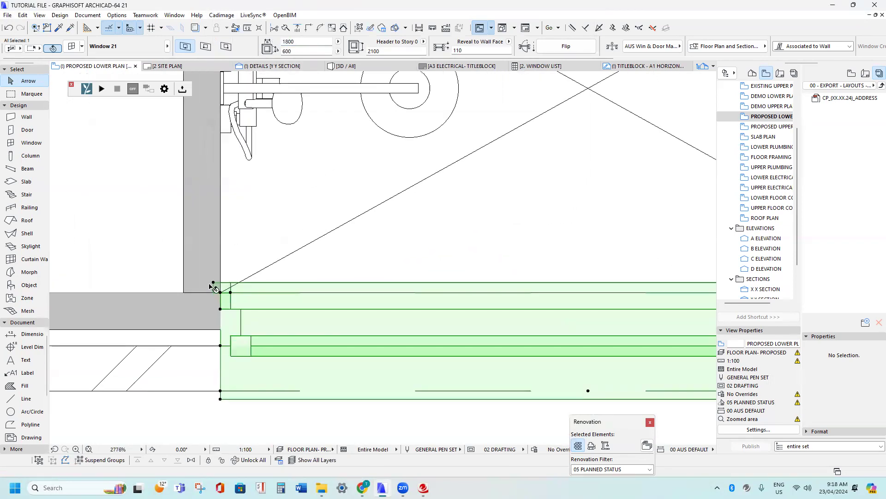
pyautogui.scroll(-2, 213, 285)
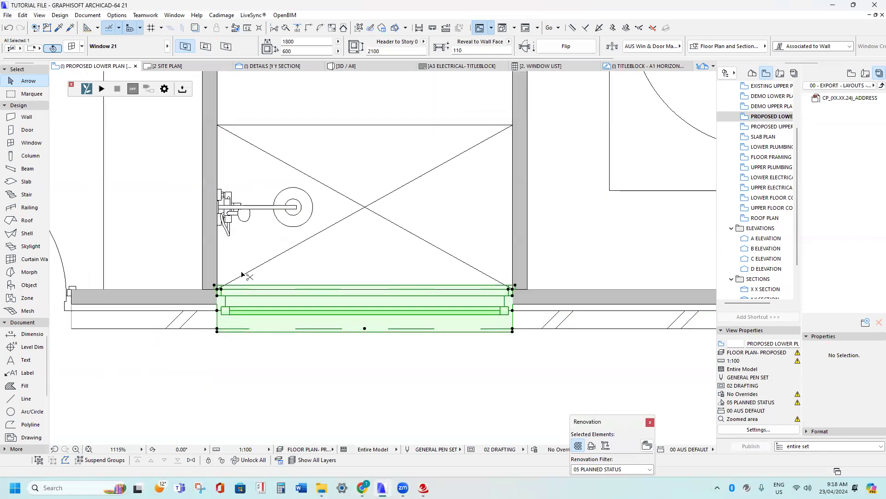
pyautogui.hotkey('ctrl', 't')
pyautogui.click(492, 180)
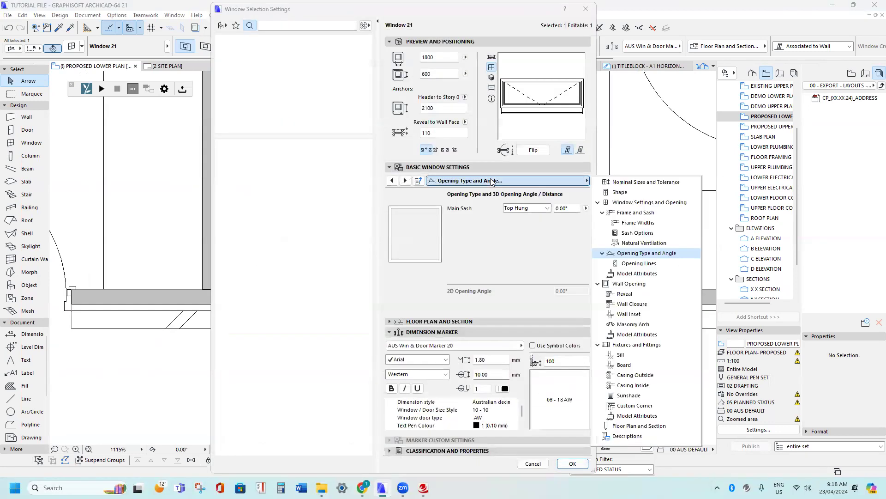
pyautogui.click(637, 384)
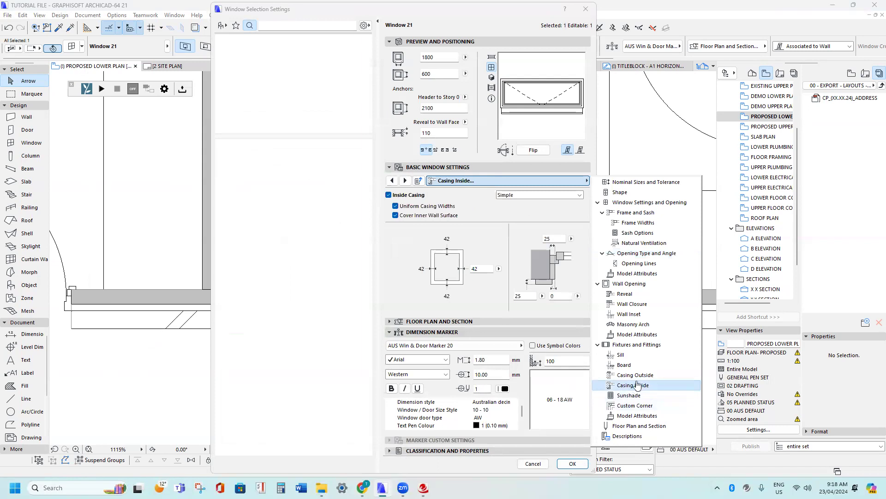
pyautogui.click(390, 196)
pyautogui.click(389, 194)
pyautogui.click(491, 57)
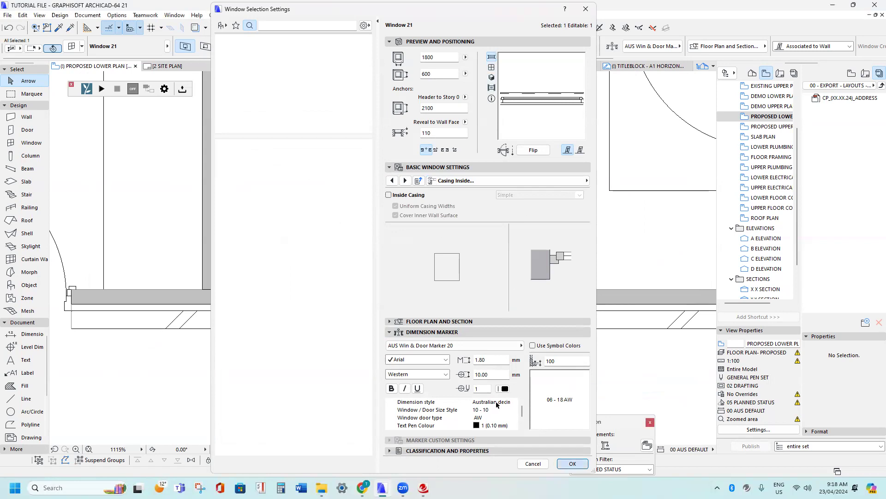
pyautogui.press('Return')
# Review the shower window's height setting and its fit between the shower walls
pyautogui.scroll(-5, 332, 321)
pyautogui.scroll(1, 286, 259)
pyautogui.click(295, 51)
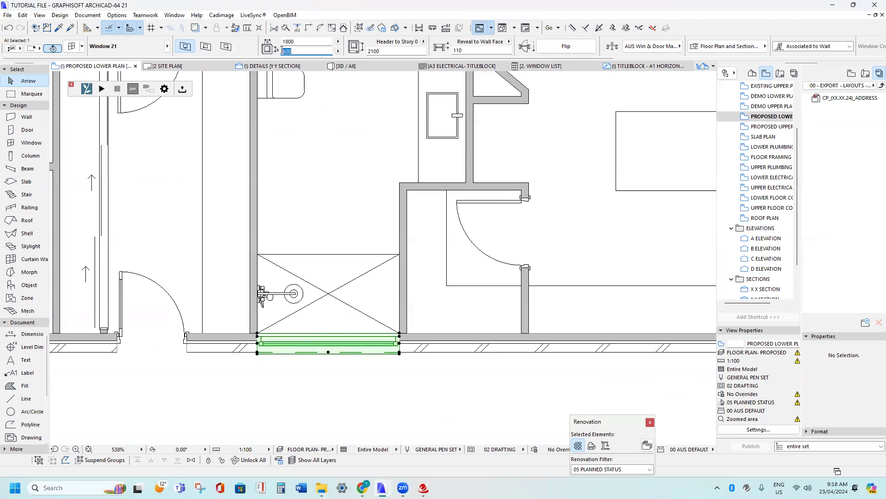
pyautogui.click(383, 52)
pyautogui.click(297, 51)
pyautogui.scroll(2, 261, 347)
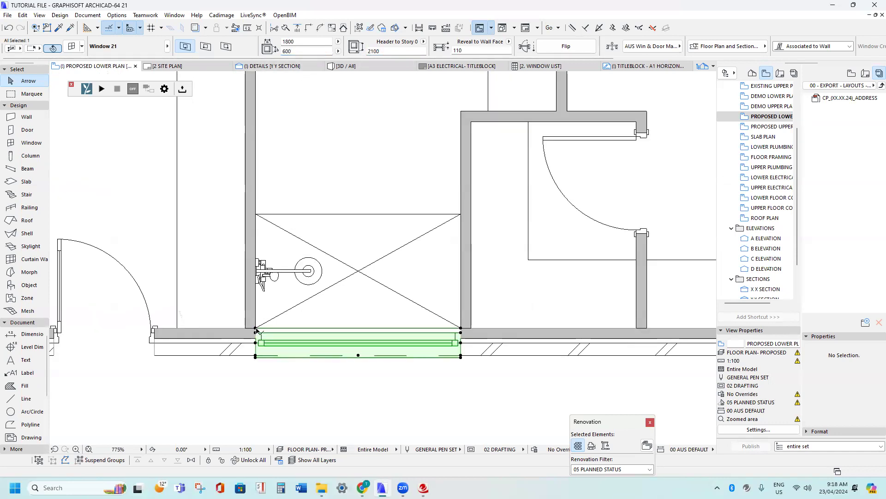
pyautogui.scroll(-3, 266, 329)
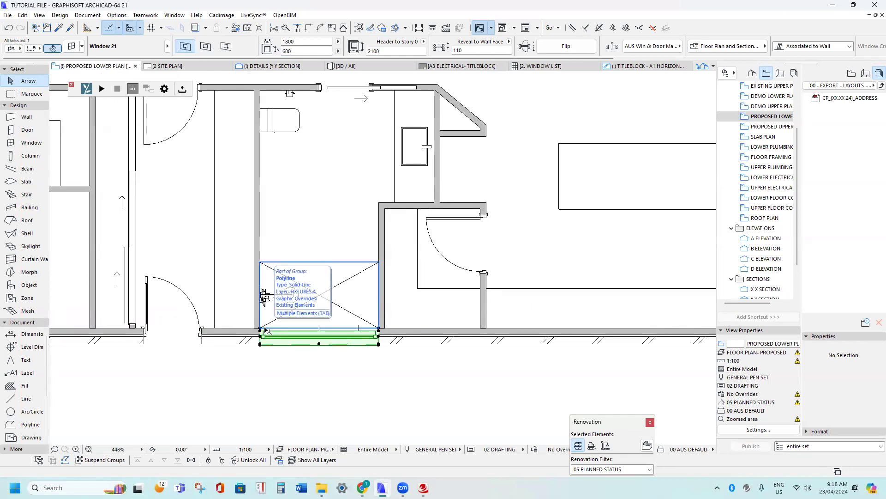
pyautogui.scroll(-1, 266, 330)
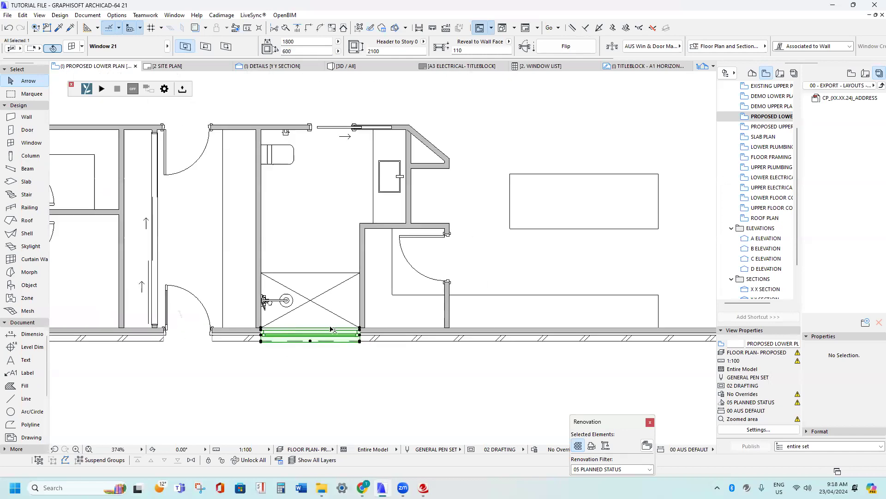
pyautogui.scroll(1, 339, 333)
pyautogui.scroll(3, 233, 329)
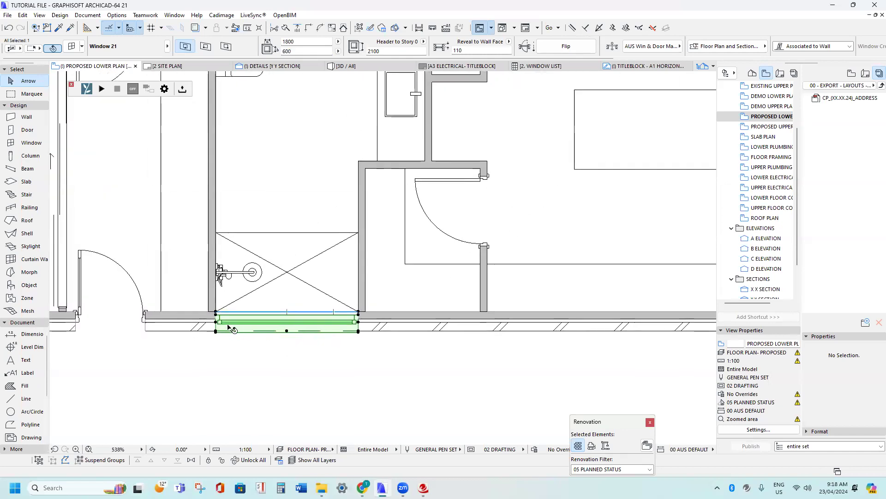
pyautogui.scroll(-2, 227, 324)
pyautogui.moveTo(229, 258); pyautogui.dragTo(238, 284, button='middle')
pyautogui.scroll(3, 235, 276)
# Deselect the shower window and examine the exterior wall along the pantry and kitchen bench
pyautogui.press('XF86AudioMute')
pyautogui.press('Escape')
pyautogui.scroll(-4, 236, 279)
pyautogui.scroll(-2, 289, 294)
pyautogui.moveTo(286, 297); pyautogui.dragTo(220, 293, button='middle')
pyautogui.scroll(2, 297, 300)
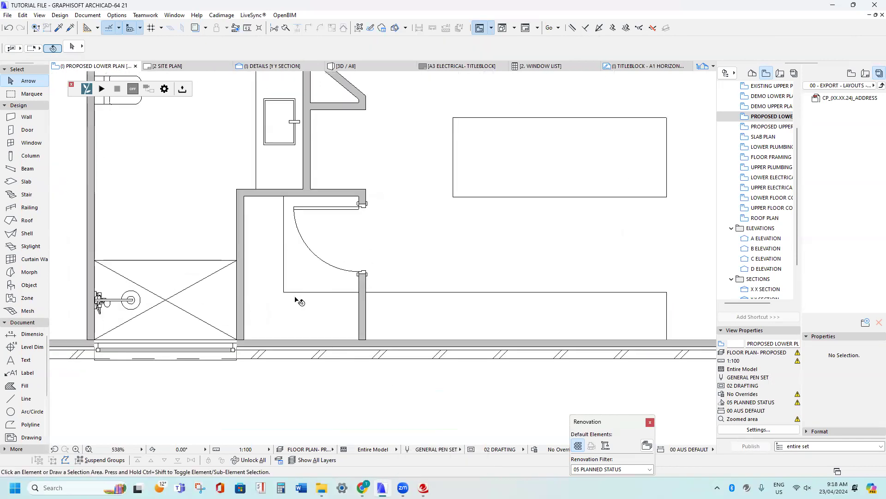
pyautogui.moveTo(293, 293); pyautogui.dragTo(265, 309, button='middle')
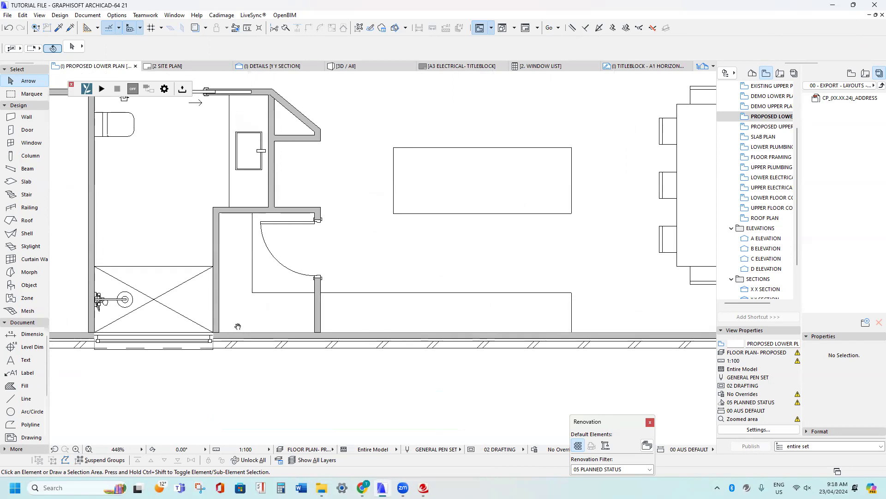
pyautogui.scroll(2, 237, 326)
pyautogui.scroll(-1, 238, 326)
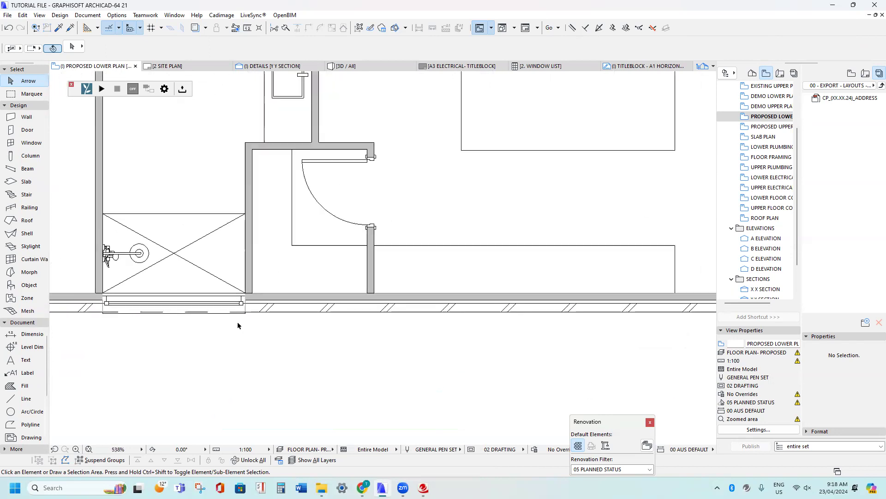
pyautogui.moveTo(243, 307); pyautogui.dragTo(229, 323, button='middle')
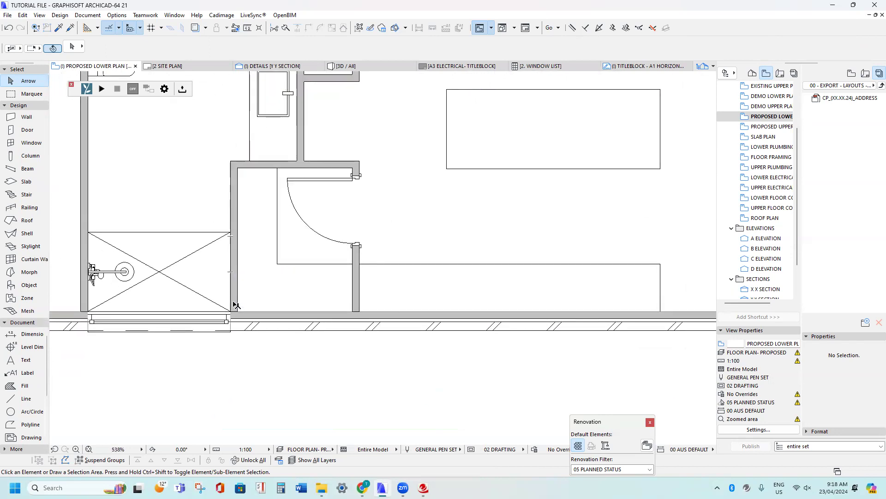
pyautogui.moveTo(262, 275); pyautogui.dragTo(228, 308, button='middle')
pyautogui.scroll(-2, 267, 343)
pyautogui.moveTo(267, 336); pyautogui.dragTo(258, 316, button='middle')
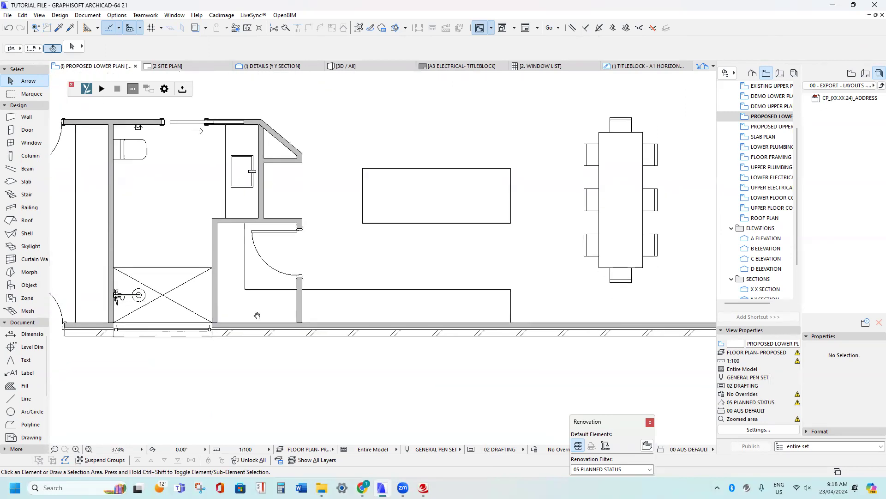
# Place a copy of the shower window in the exterior wall behind the kitchen bench
pyautogui.click(212, 340)
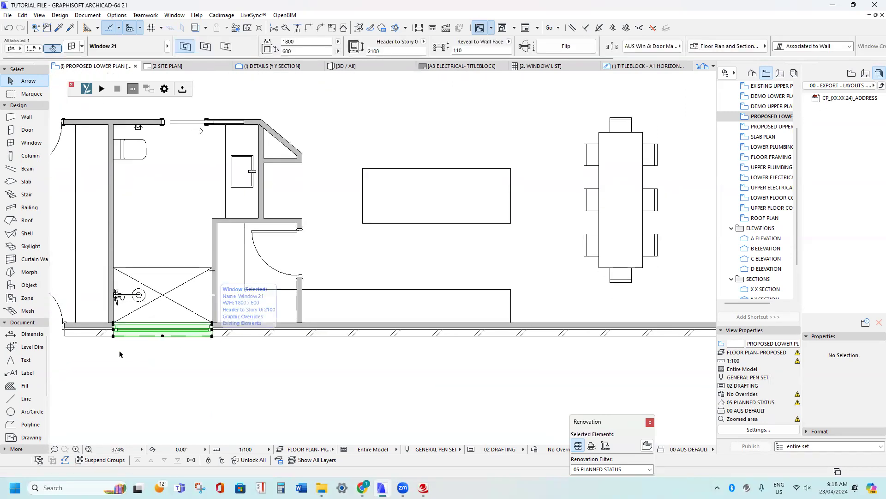
pyautogui.scroll(2, 120, 354)
pyautogui.moveTo(175, 328); pyautogui.dragTo(499, 328)
pyautogui.moveTo(497, 325); pyautogui.dragTo(346, 330, button='middle')
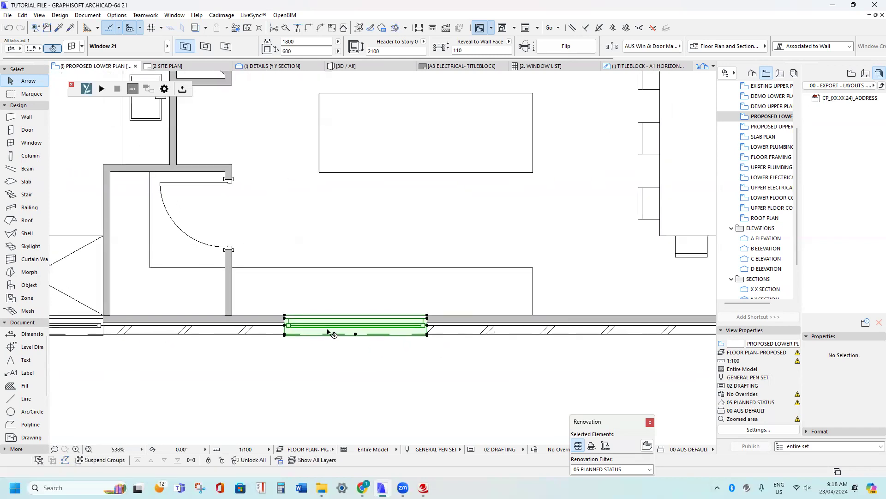
# Stretch both ends of the kitchen window to span 3800 mm from the pantry wall to the far end of the bench
pyautogui.scroll(2, 319, 328)
pyautogui.scroll(-1, 308, 329)
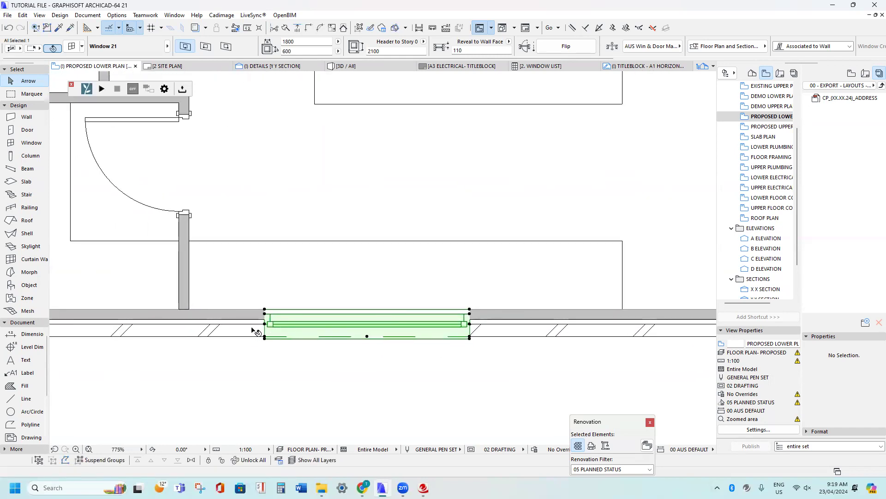
pyautogui.scroll(2, 272, 308)
pyautogui.moveTo(249, 309); pyautogui.dragTo(306, 309, button='middle')
pyautogui.click(312, 317)
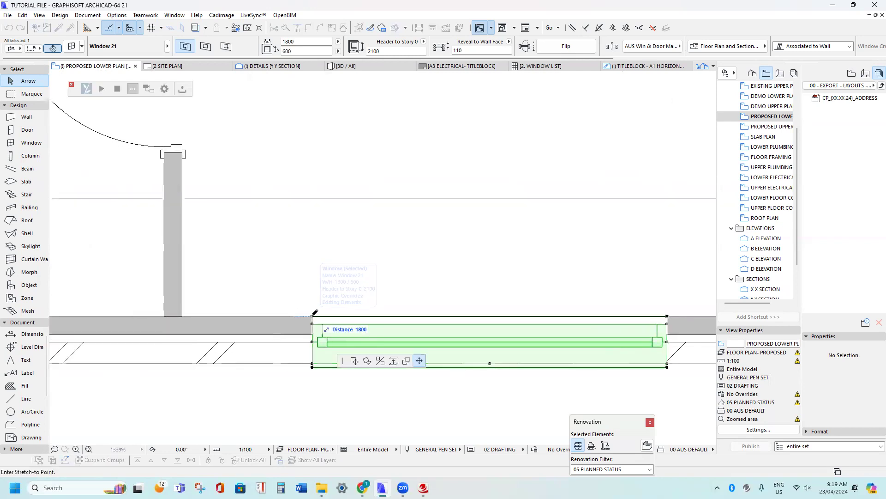
pyautogui.click(183, 316)
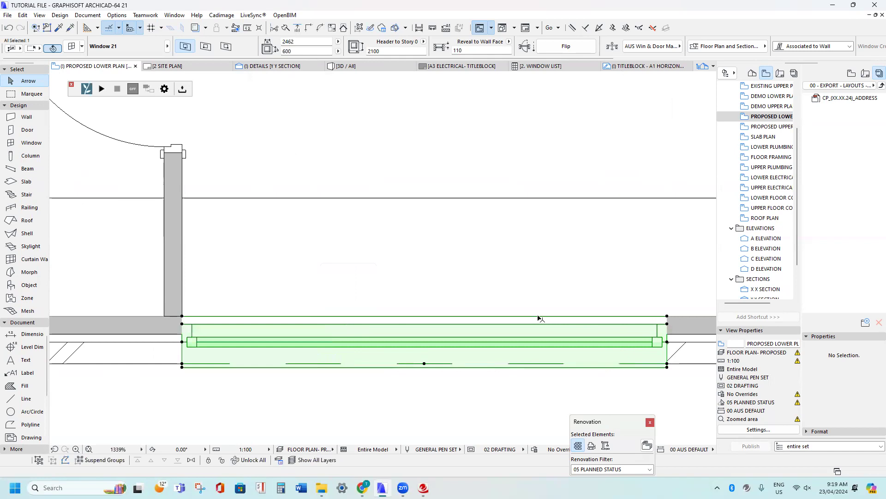
pyautogui.moveTo(656, 322); pyautogui.dragTo(344, 325, button='middle')
pyautogui.click(354, 320)
pyautogui.click(619, 320)
pyautogui.scroll(-3, 600, 315)
pyautogui.moveTo(463, 318); pyautogui.dragTo(460, 318, button='middle')
# Switch to Calculator and subtract 1200 from 3800 to work out the kitchen window's reduced width
pyautogui.click(302, 42)
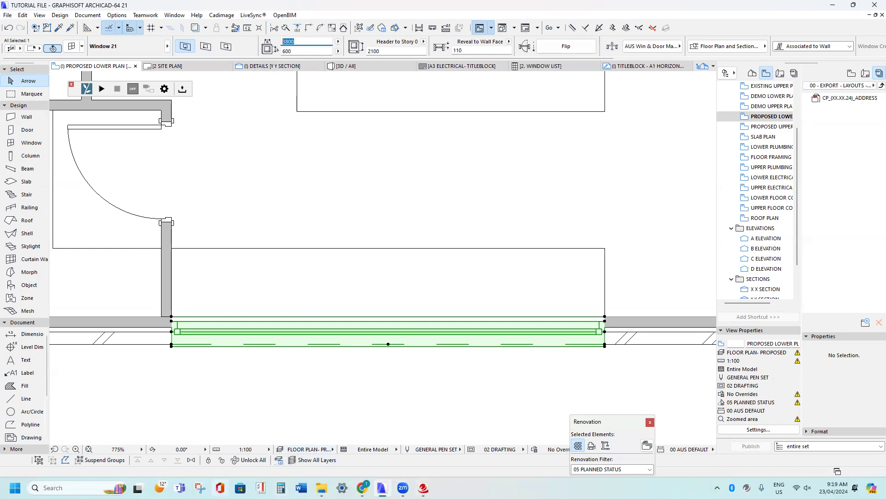
pyautogui.click(280, 488)
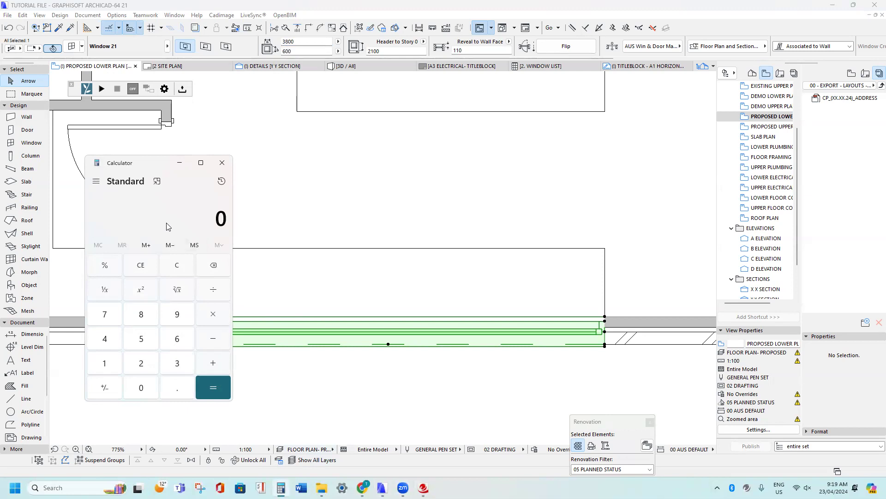
pyautogui.write('3800 - ')
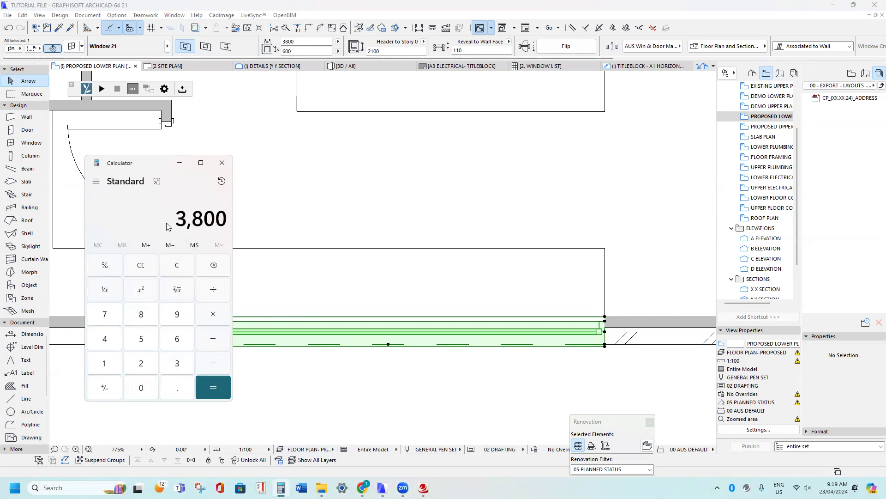
pyautogui.write('1200')
pyautogui.press('Return')
# Set the width of the window behind the kitchen bench to 2600 mm
pyautogui.click(292, 43)
pyautogui.doubleClick(291, 42)
pyautogui.write('2600')
pyautogui.press('Return')
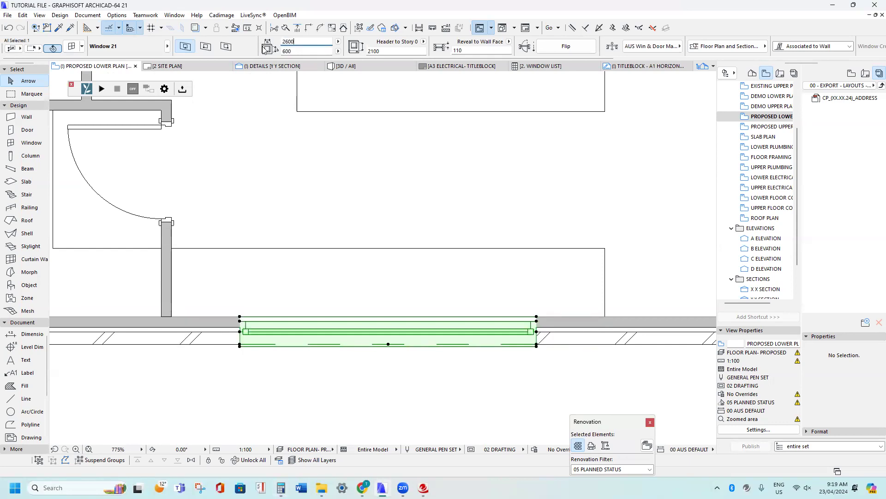
# Set the width of the window behind the kitchen bench to 2900 mm
pyautogui.scroll(-2, 325, 283)
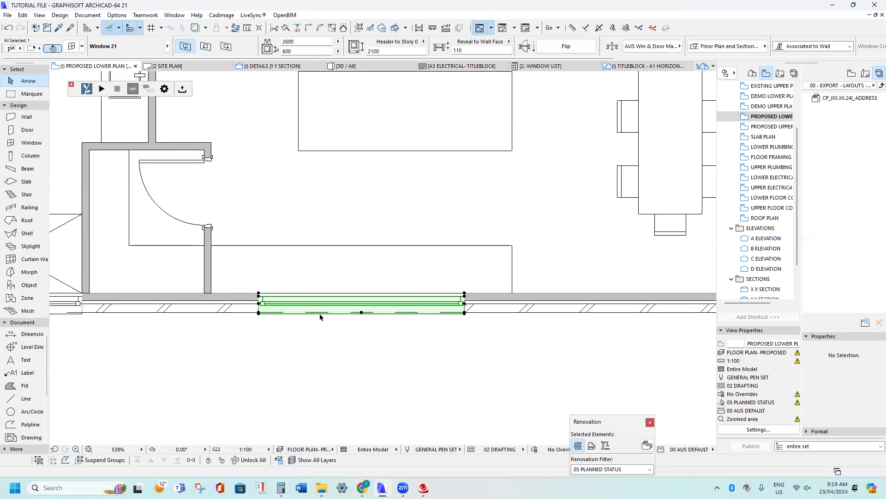
pyautogui.scroll(3, 321, 317)
pyautogui.scroll(-1, 320, 319)
pyautogui.scroll(-1, 300, 277)
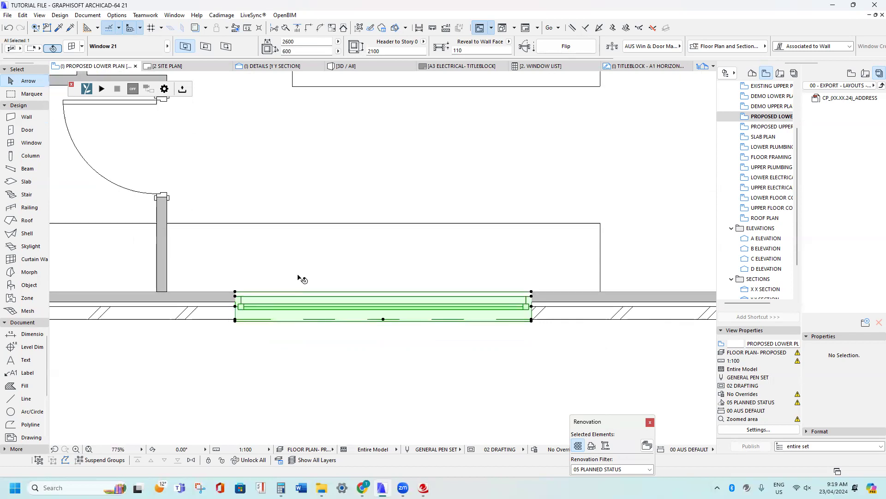
pyautogui.scroll(-2, 455, 286)
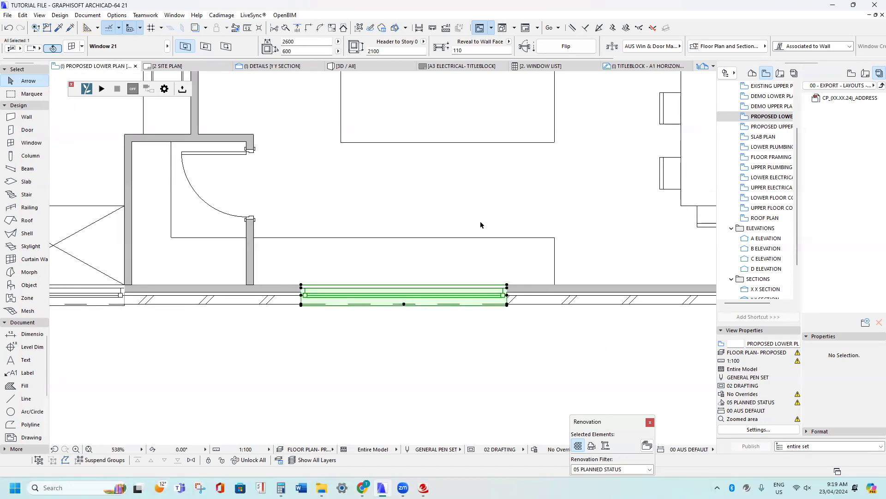
pyautogui.click(307, 41)
pyautogui.write('2900')
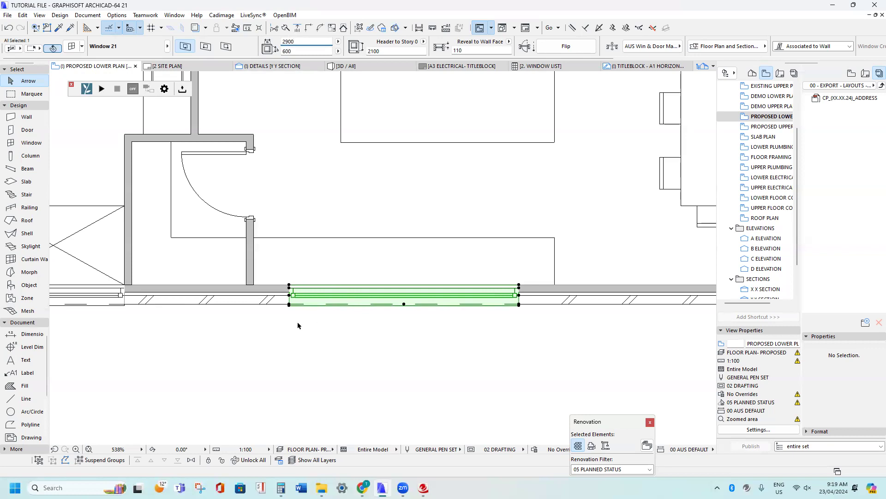
pyautogui.scroll(2, 298, 325)
pyautogui.scroll(-2, 298, 326)
pyautogui.moveTo(291, 291); pyautogui.dragTo(283, 299, button='middle')
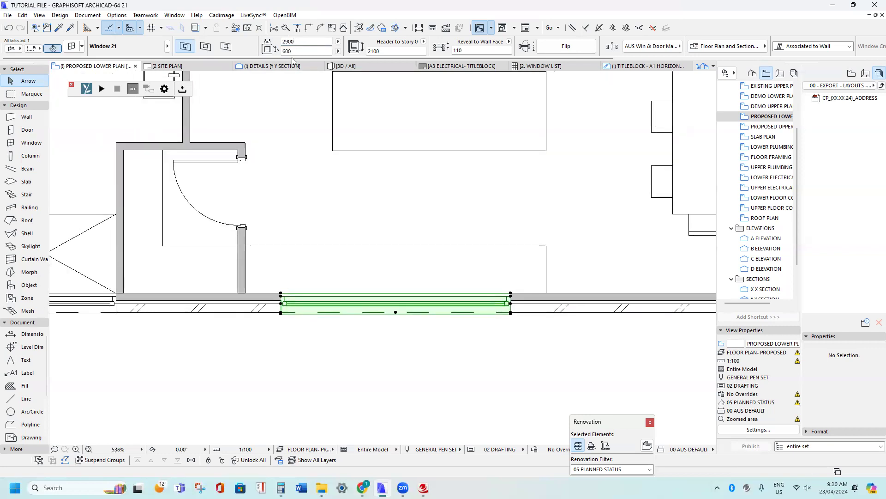
# Widen the kitchen bench window to 3200 mm and check its ends against the bench and pantry wall
pyautogui.click(301, 41)
pyautogui.press('Return')
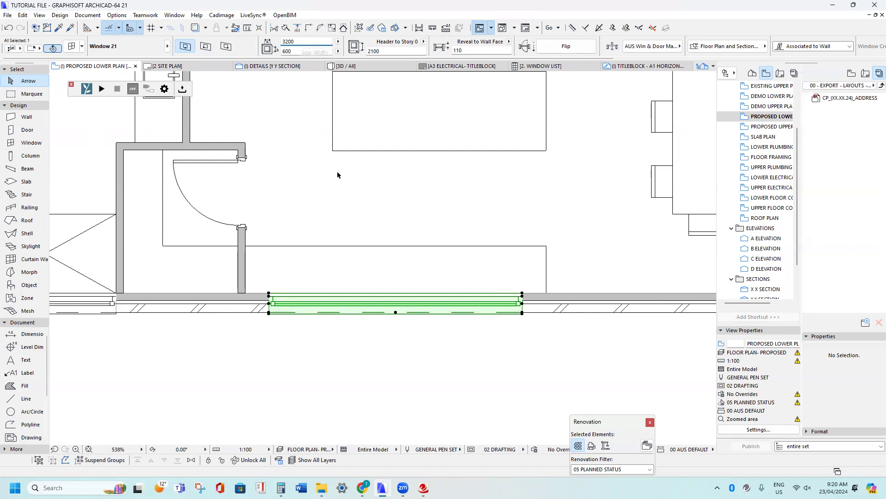
pyautogui.moveTo(339, 174); pyautogui.dragTo(329, 194, button='middle')
pyautogui.scroll(2, 341, 296)
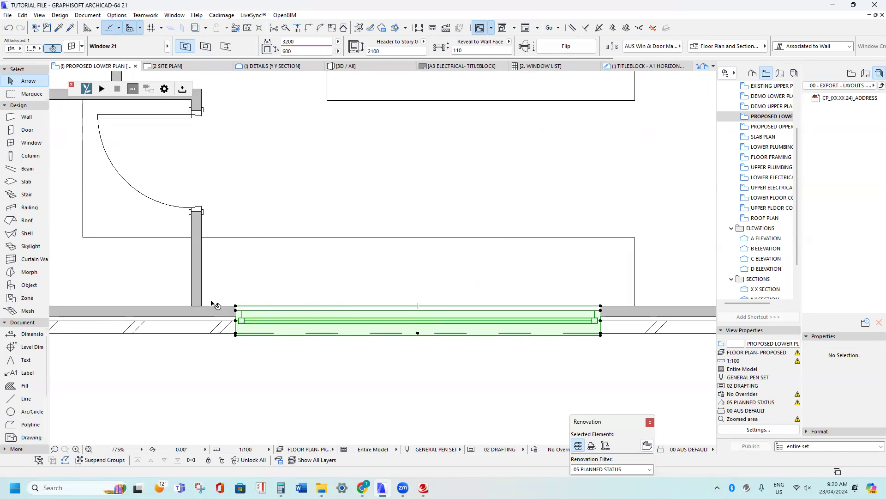
pyautogui.moveTo(628, 305); pyautogui.dragTo(511, 291, button='middle')
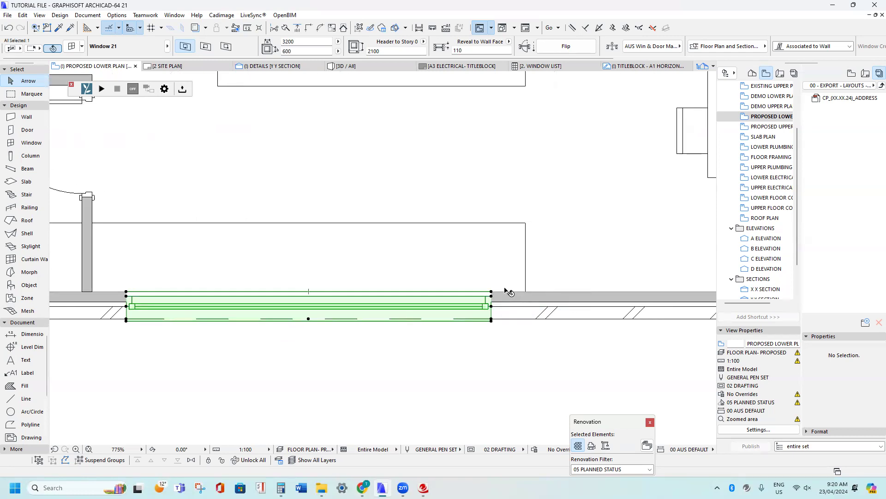
pyautogui.scroll(-3, 510, 293)
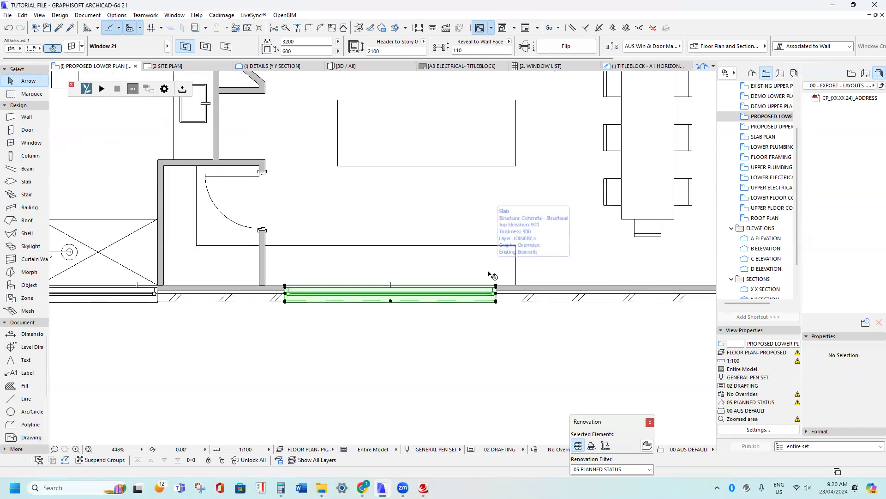
pyautogui.scroll(2, 471, 323)
pyautogui.scroll(-2, 462, 319)
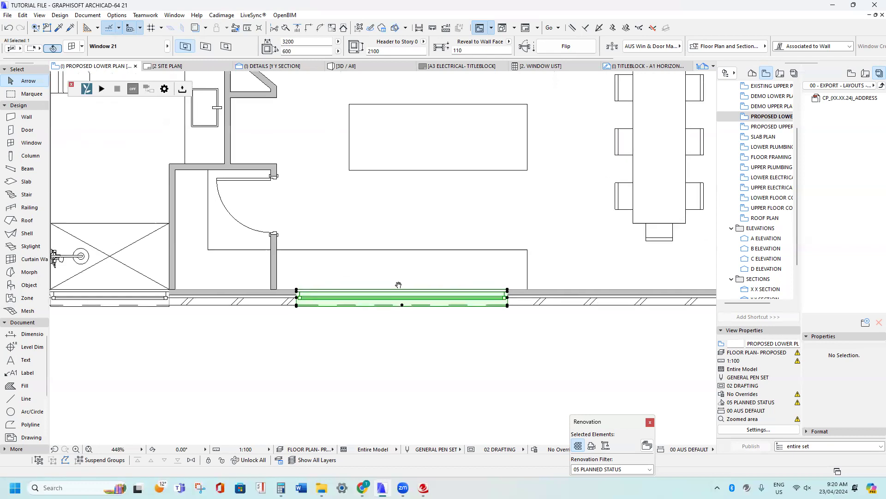
pyautogui.scroll(1, 478, 312)
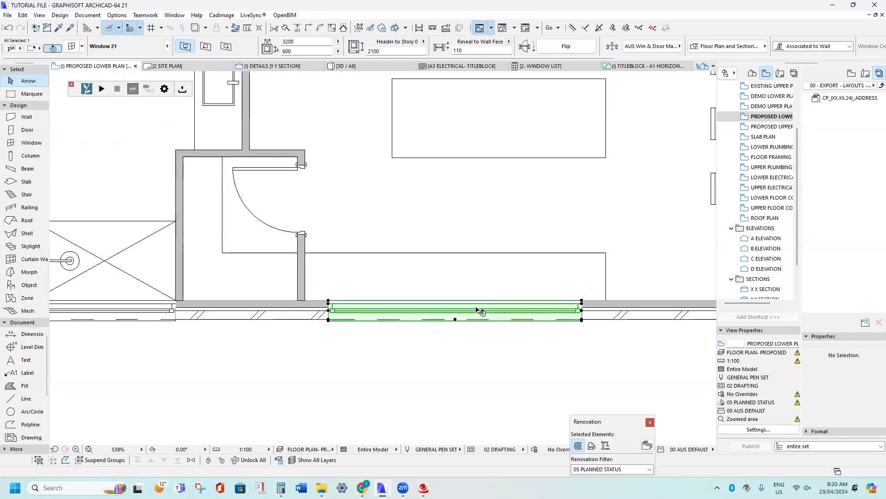
# Set the kitchen bench window's width to 3000 mm
pyautogui.click(303, 44)
pyautogui.write('3000')
pyautogui.press('Return')
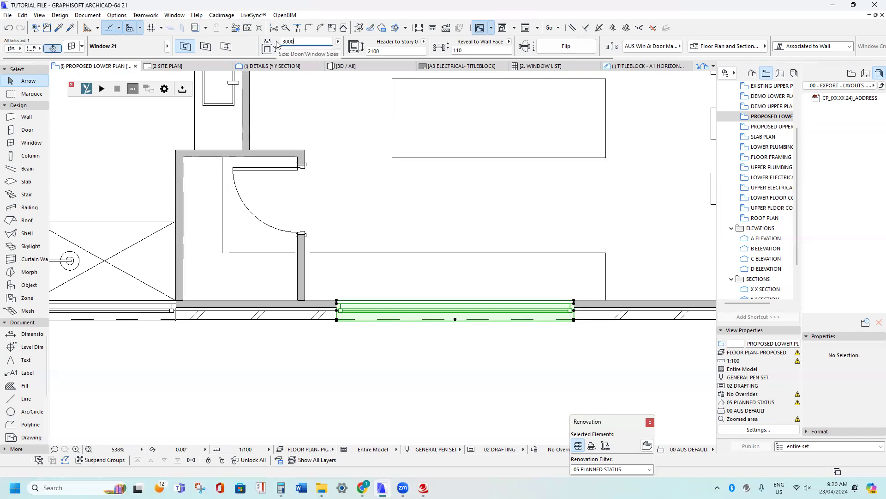
pyautogui.moveTo(375, 182); pyautogui.dragTo(293, 183, button='middle')
pyautogui.moveTo(334, 230); pyautogui.dragTo(328, 217, button='middle')
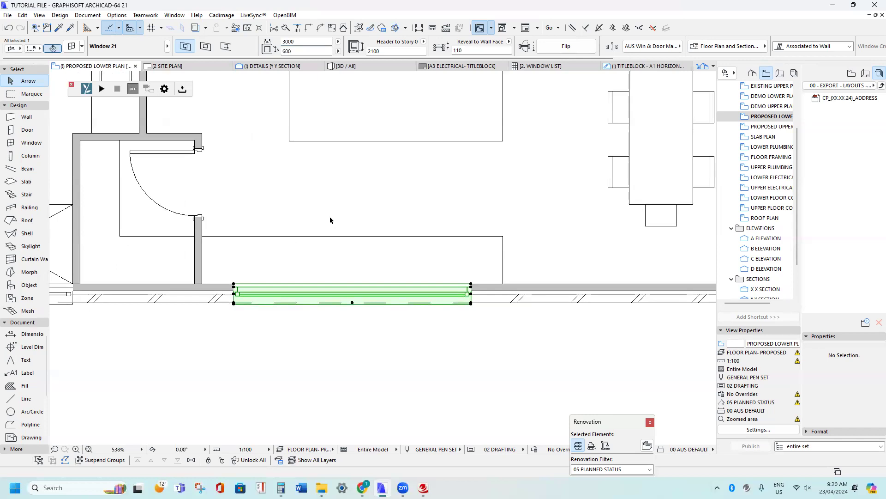
# Measure the gaps from the kitchen window's ends to the far end of the bench and to the pantry wall
pyautogui.press('m')
pyautogui.scroll(1, 449, 279)
pyautogui.click(476, 284)
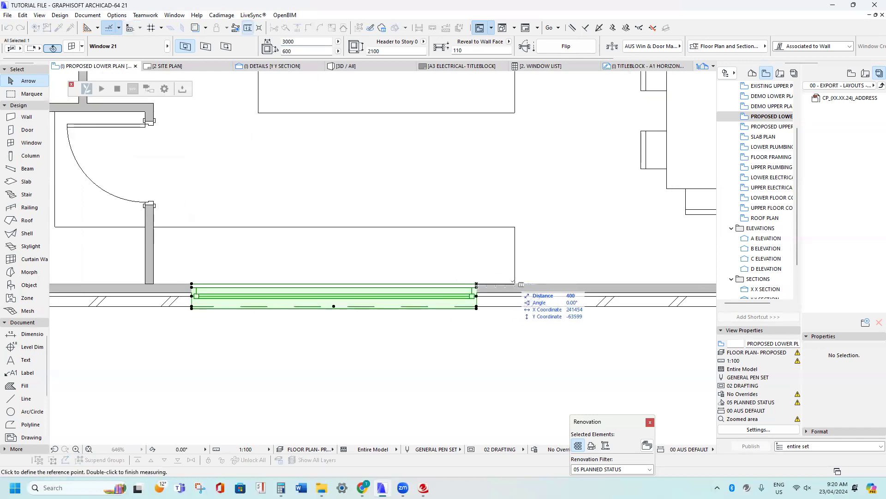
pyautogui.press('Escape')
pyautogui.moveTo(210, 250)
pyautogui.mouseDown(button='middle')
pyautogui.moveTo(286, 261)
pyautogui.moveTo(211, 268)
pyautogui.moveTo(223, 257)
pyautogui.mouseUp(button='middle')
pyautogui.scroll(-2, 286, 261)
pyautogui.moveTo(269, 289); pyautogui.dragTo(285, 294, button='middle')
pyautogui.scroll(4, 286, 294)
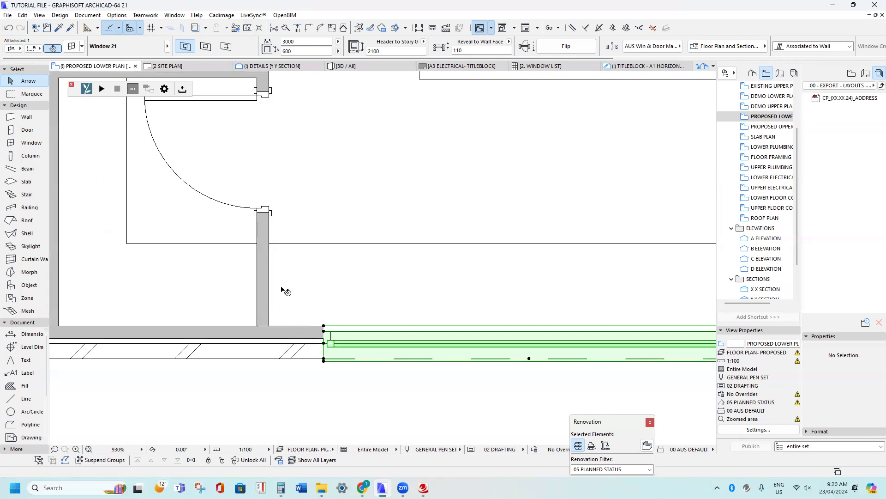
pyautogui.press('m')
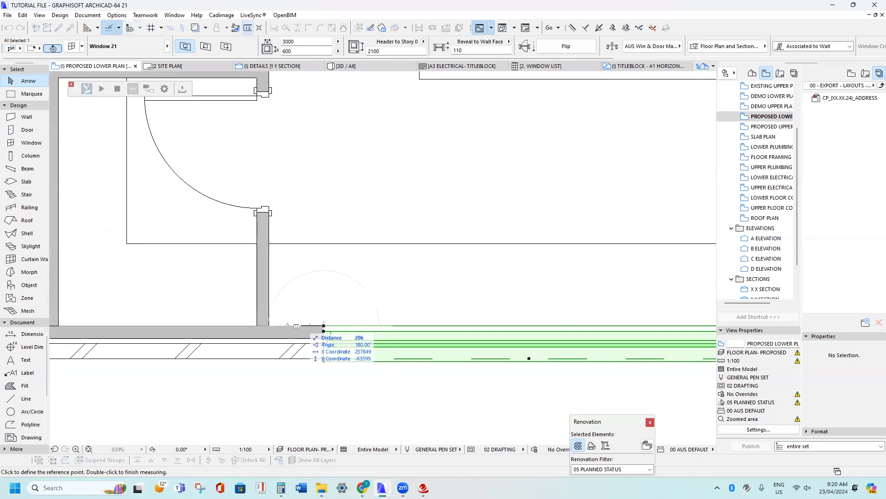
pyautogui.scroll(-2, 269, 325)
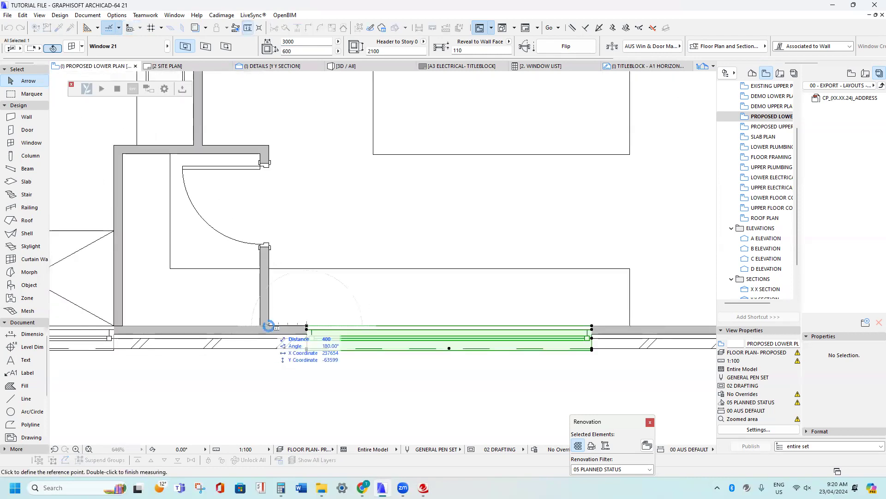
pyautogui.scroll(-3, 270, 324)
pyautogui.press('Escape')
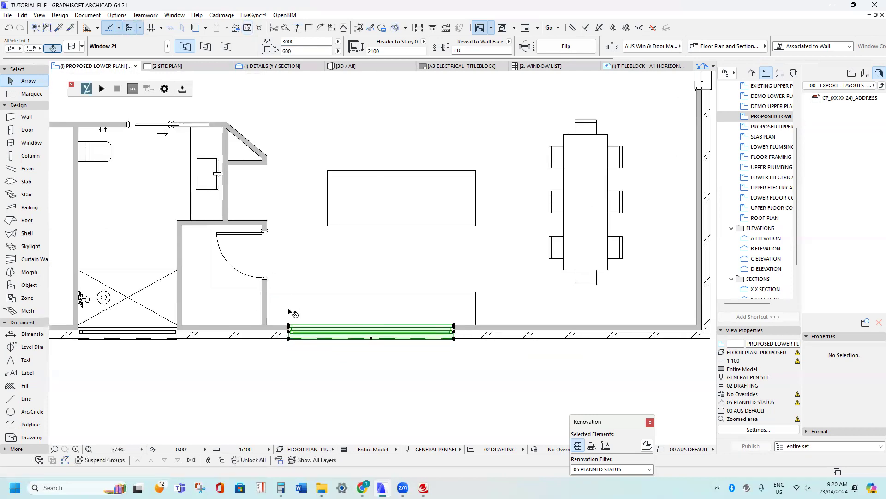
# Set the kitchen window's height to 700 mm and its header height to 1600 mm
pyautogui.click(295, 52)
pyautogui.scroll(2, 277, 335)
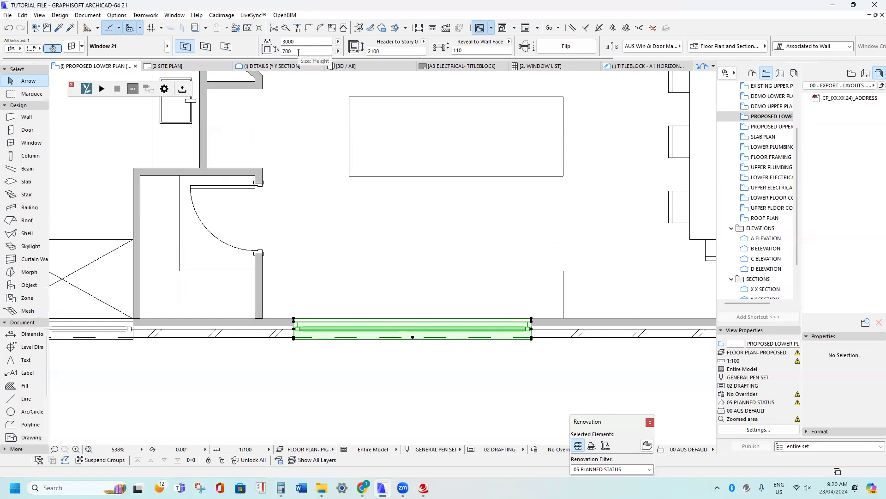
pyautogui.scroll(-2, 289, 231)
pyautogui.click(387, 51)
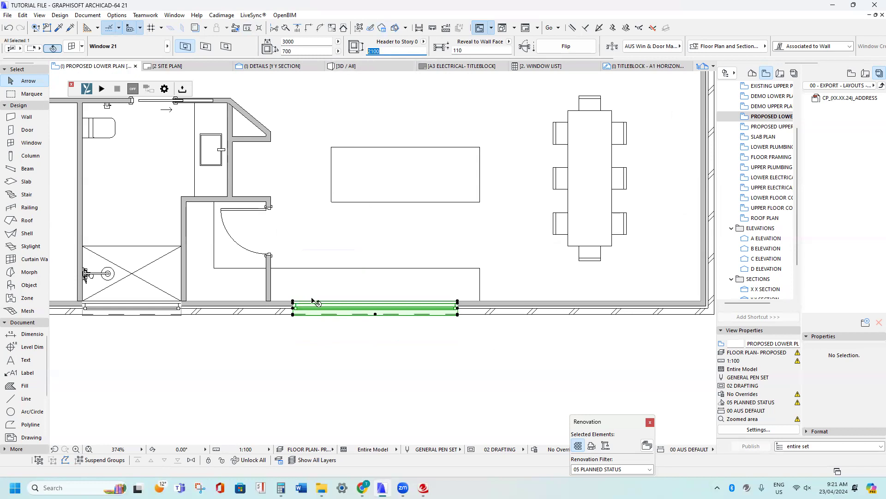
pyautogui.click(277, 51)
pyautogui.click(392, 49)
pyautogui.write('16')
pyautogui.scroll(3, 376, 309)
pyautogui.scroll(-4, 392, 308)
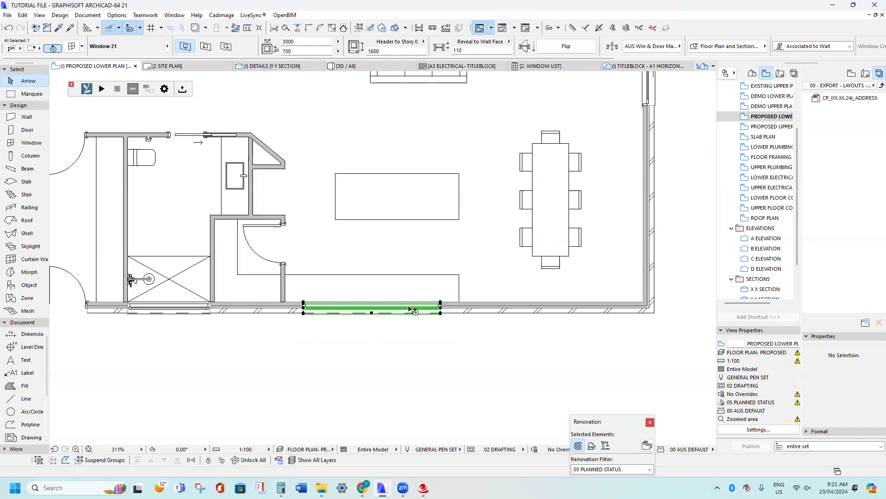
# Deselect the kitchen window and examine the exterior wall beside the dining table
pyautogui.moveTo(376, 249)
pyautogui.mouseDown(button='middle')
pyautogui.moveTo(373, 276)
pyautogui.moveTo(374, 252)
pyautogui.mouseUp(button='middle')
pyautogui.moveTo(454, 329); pyautogui.dragTo(522, 306, button='middle')
pyautogui.scroll(3, 308, 313)
pyautogui.press('Escape')
pyautogui.scroll(-5, 308, 313)
pyautogui.moveTo(447, 274); pyautogui.dragTo(449, 312, button='middle')
pyautogui.moveTo(583, 335); pyautogui.dragTo(299, 311, button='middle')
pyautogui.scroll(4, 496, 329)
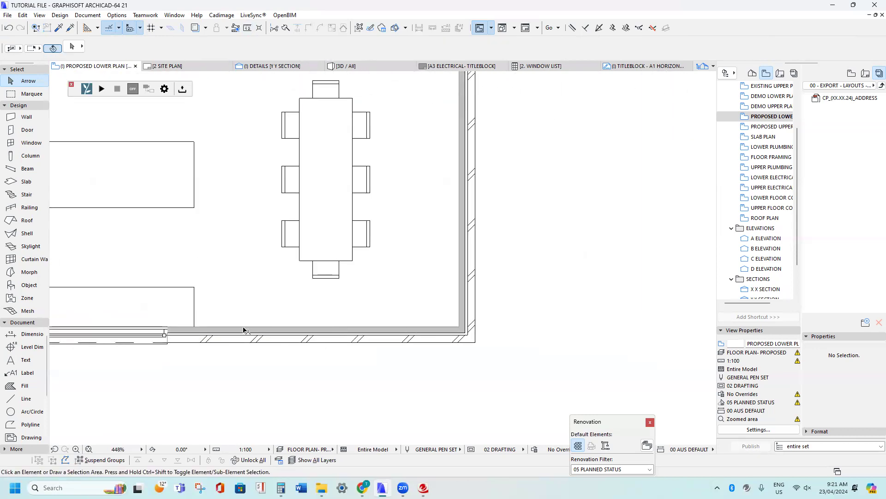
pyautogui.scroll(-5, 328, 326)
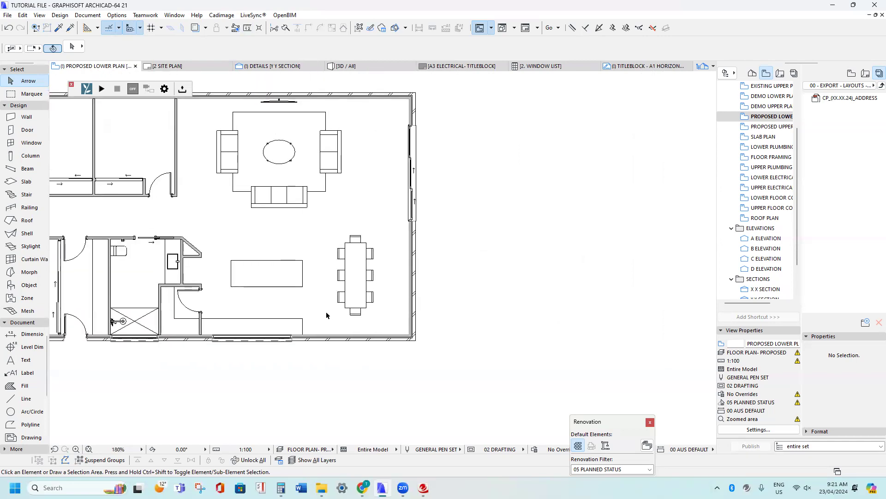
# Pick up the settings of the bedroom's side wall window and place a matching window in the exterior wall at the end of the dining table
pyautogui.scroll(2, 417, 319)
pyautogui.moveTo(302, 333); pyautogui.dragTo(405, 285, button='middle')
pyautogui.scroll(-2, 322, 317)
pyautogui.moveTo(285, 304); pyautogui.dragTo(466, 322, button='middle')
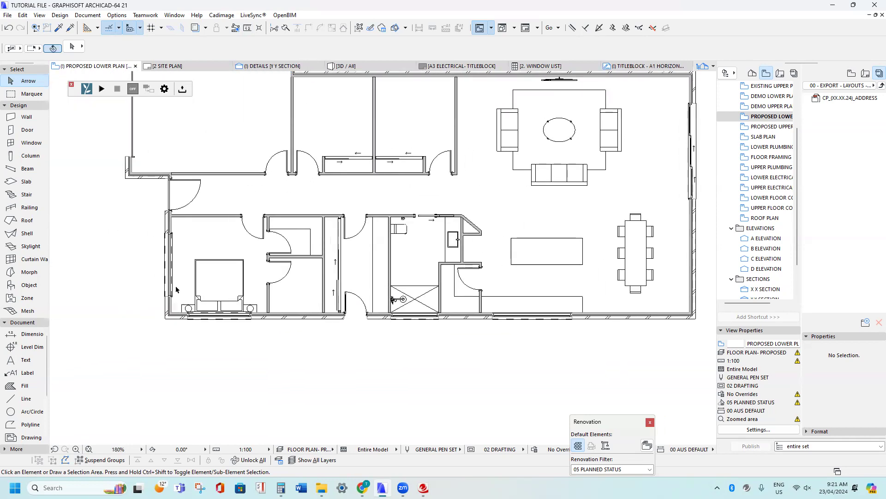
pyautogui.keyDown('alt'); pyautogui.click(166, 232); pyautogui.keyUp('alt')
pyautogui.moveTo(530, 278); pyautogui.dragTo(175, 274, button='middle')
pyautogui.scroll(4, 284, 294)
pyautogui.click(276, 340)
pyautogui.click(275, 344)
pyautogui.scroll(-2, 247, 306)
pyautogui.moveTo(235, 305); pyautogui.dragTo(376, 303, button='middle')
pyautogui.press('Escape')
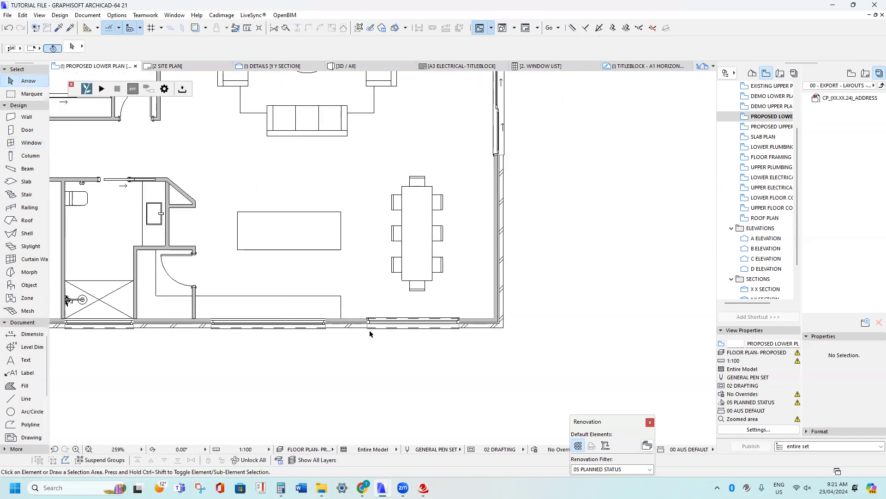
# Move the dining window along the wall so its centre aligns with the middle of the dining table's end chair
pyautogui.click(370, 333)
pyautogui.scroll(3, 402, 330)
pyautogui.hotkey('ctrl', 'd')
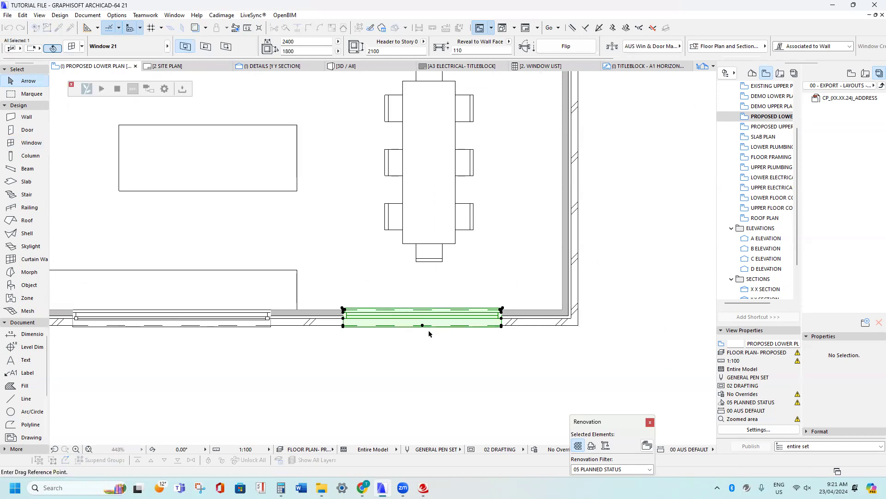
pyautogui.click(422, 325)
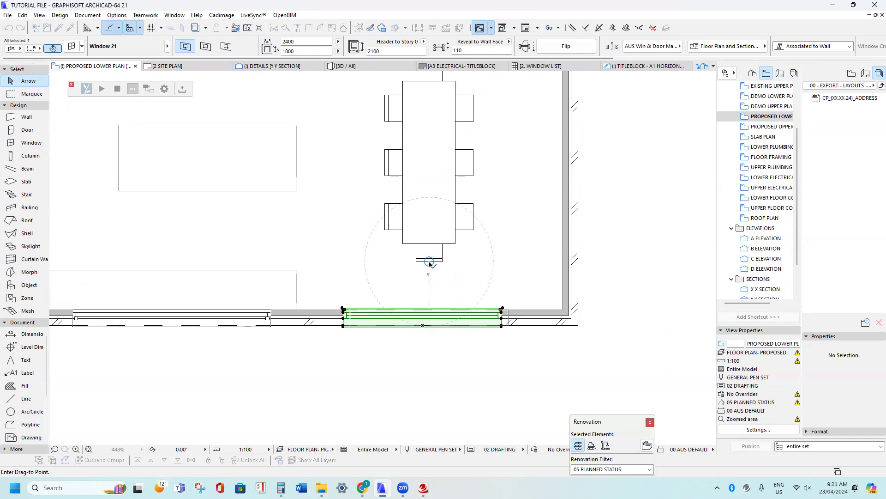
pyautogui.click(429, 263)
pyautogui.scroll(-3, 445, 277)
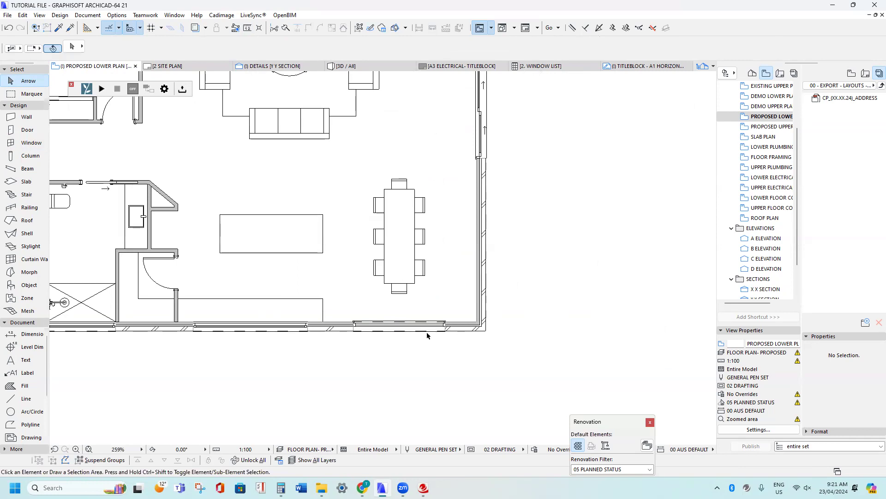
# Set the dining window's width to 3000 mm and deselect it
pyautogui.scroll(2, 439, 333)
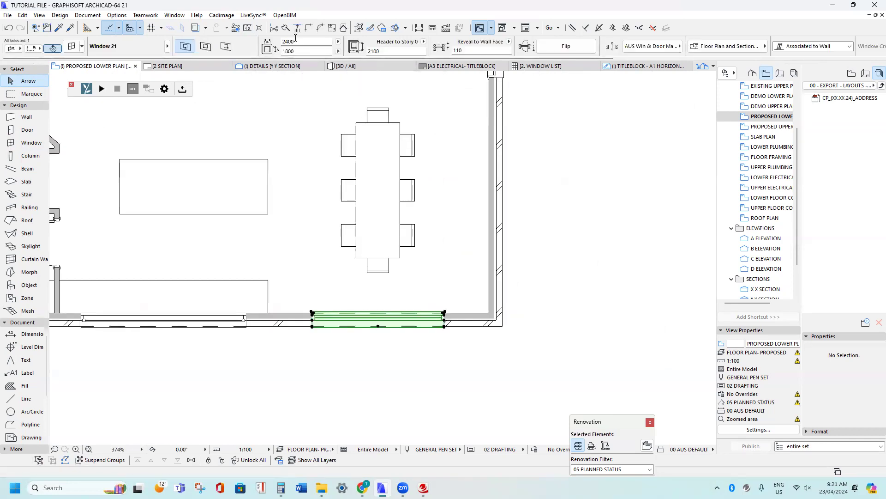
pyautogui.scroll(-3, 372, 290)
pyautogui.moveTo(371, 289); pyautogui.dragTo(372, 298, button='middle')
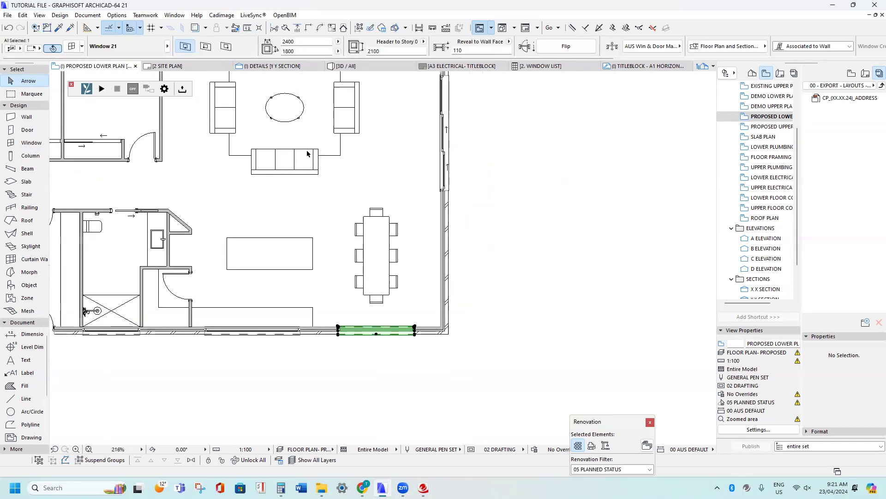
pyautogui.moveTo(298, 42); pyautogui.dragTo(258, 46)
pyautogui.write('30')
pyautogui.press('Return')
pyautogui.scroll(3, 390, 307)
pyautogui.scroll(-3, 386, 316)
pyautogui.moveTo(369, 248); pyautogui.dragTo(466, 188, button='middle')
pyautogui.press('Escape')
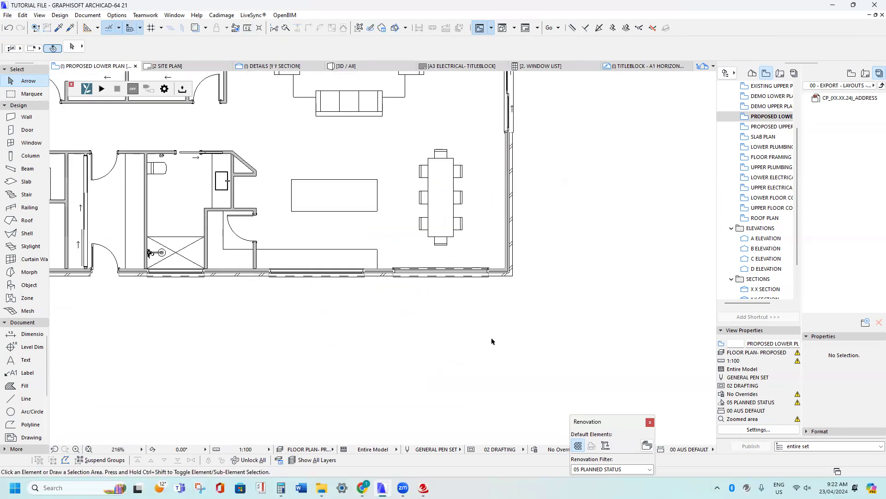
# Select the dining window to check its height and header settings, deselect it and examine the surrounding living and dining walls
pyautogui.moveTo(445, 282); pyautogui.dragTo(443, 307, button='middle')
pyautogui.scroll(2, 426, 298)
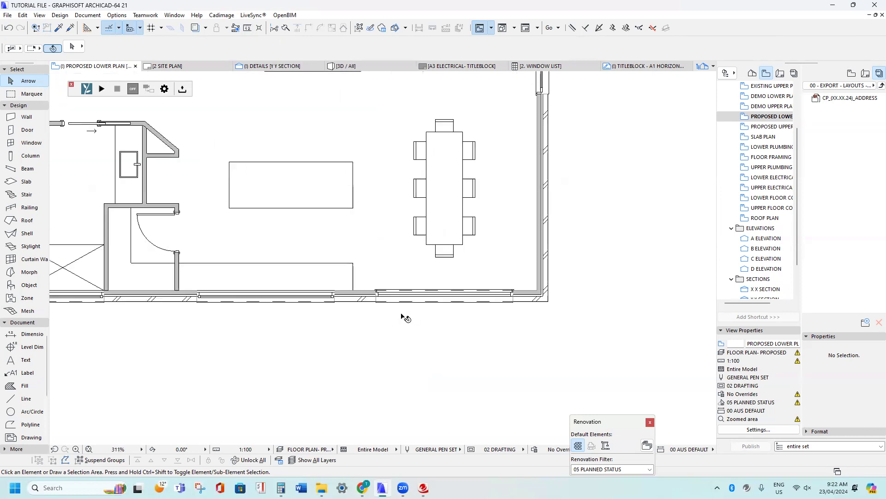
pyautogui.click(374, 297)
pyautogui.scroll(-4, 447, 341)
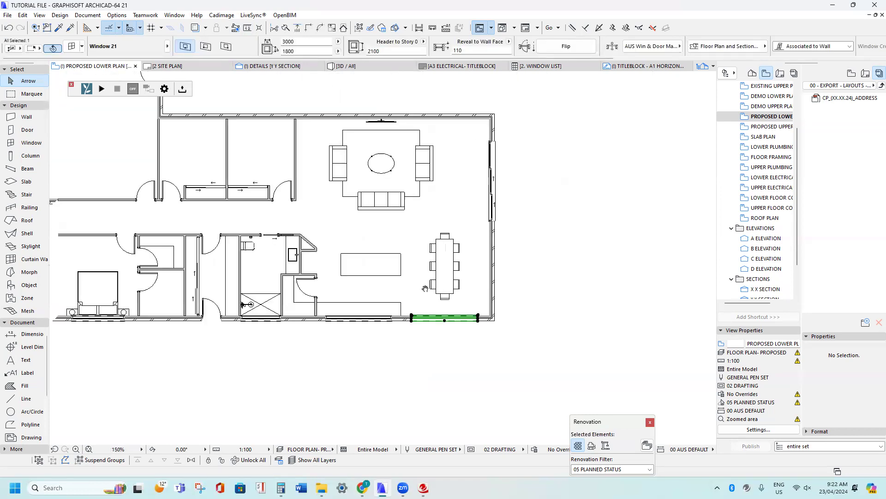
pyautogui.moveTo(452, 252); pyautogui.dragTo(439, 264, button='middle')
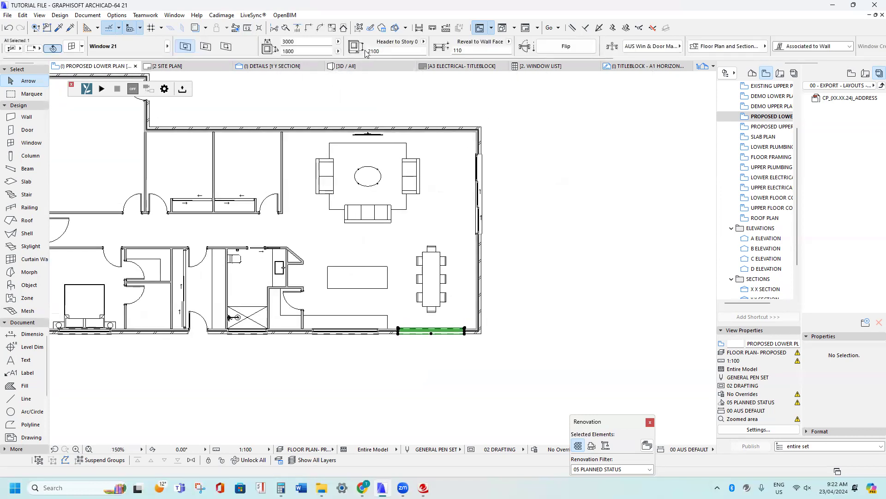
pyautogui.click(293, 52)
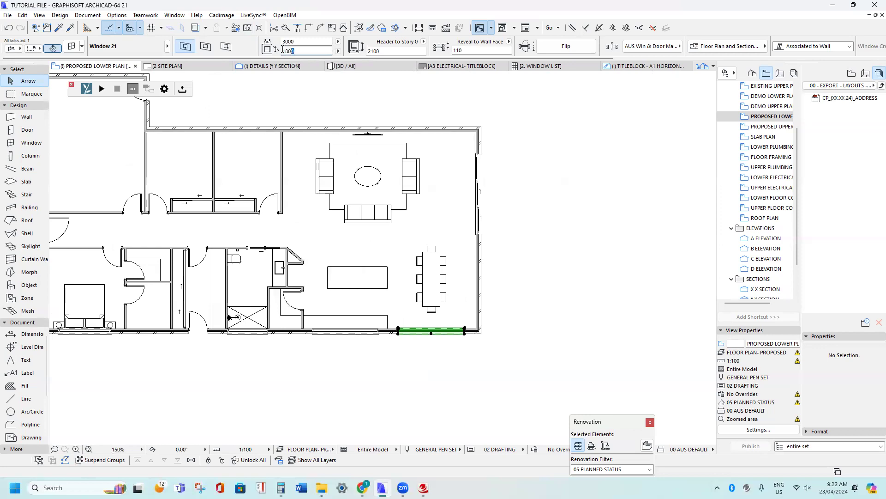
pyautogui.click(419, 109)
pyautogui.scroll(1, 486, 297)
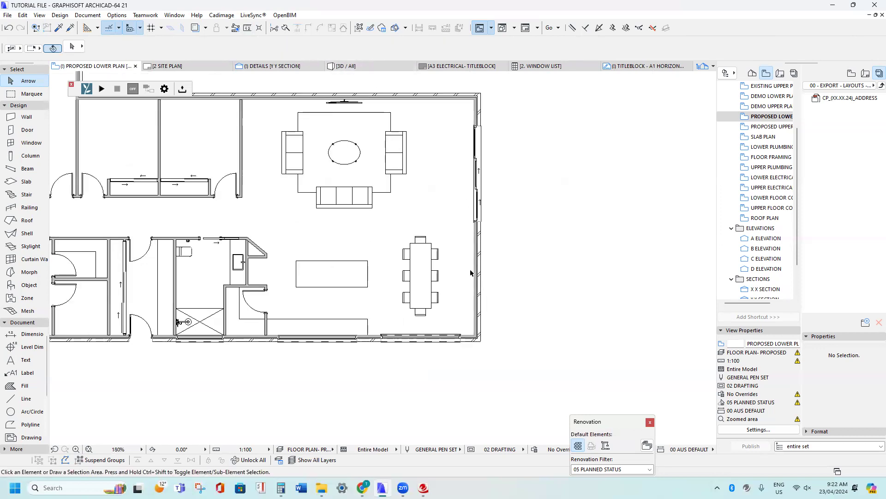
pyautogui.scroll(-1, 413, 184)
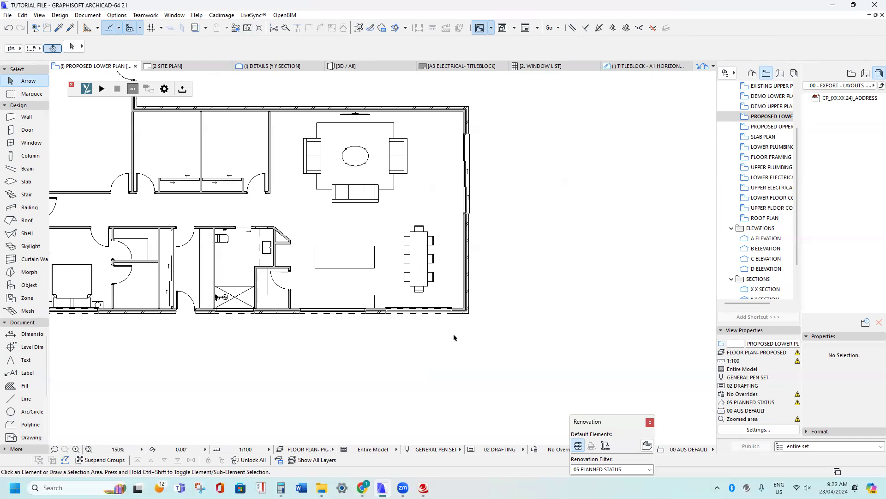
# Pick up the kitchen bench window's settings and place a matching window in the living room's exterior wall beside the television
pyautogui.scroll(2, 376, 295)
pyautogui.moveTo(365, 305); pyautogui.dragTo(370, 324, button='middle')
pyautogui.moveTo(355, 231); pyautogui.dragTo(382, 321, button='middle')
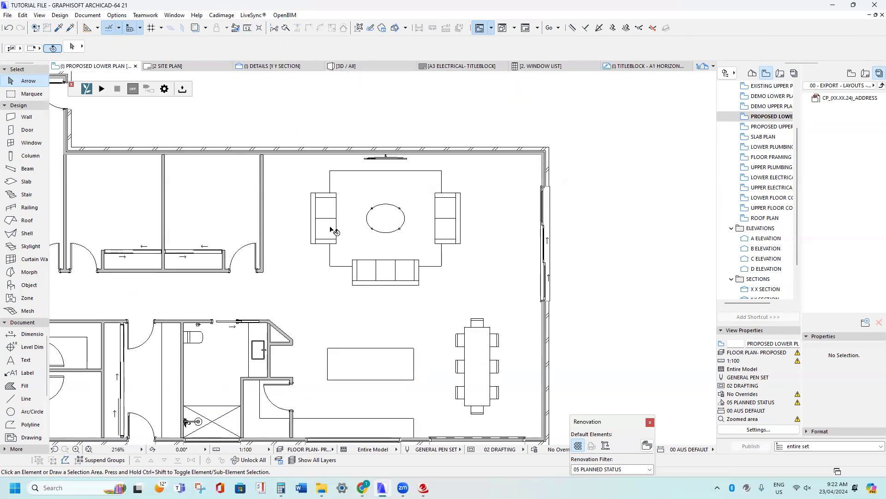
pyautogui.moveTo(334, 231); pyautogui.dragTo(316, 170, button='middle')
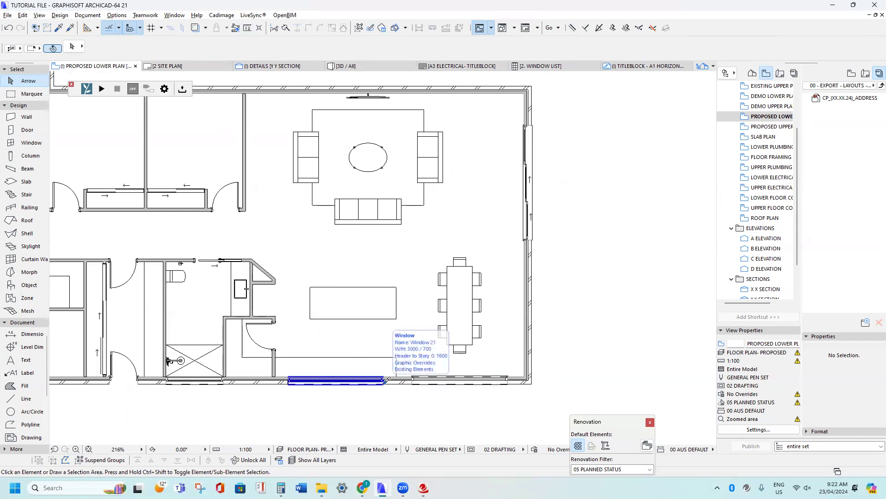
pyautogui.keyDown('alt'); pyautogui.click(387, 379); pyautogui.keyUp('alt')
pyautogui.scroll(5, 325, 242)
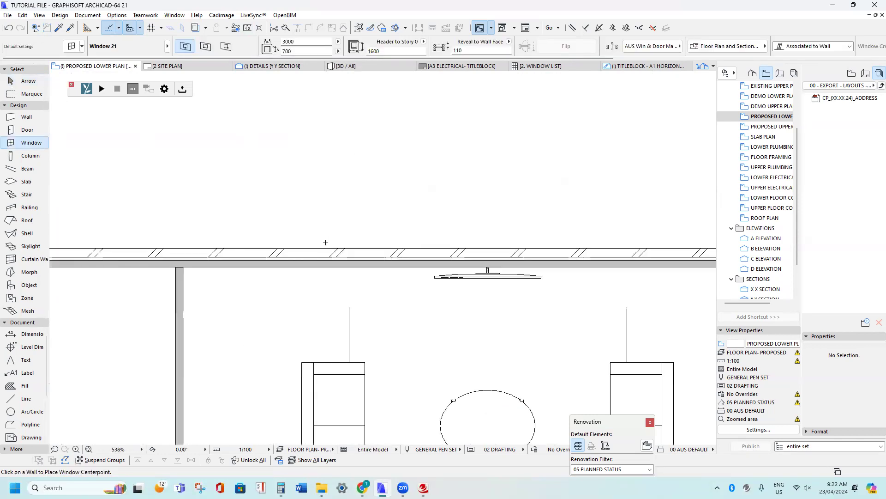
pyautogui.click(325, 245)
pyautogui.click(304, 205)
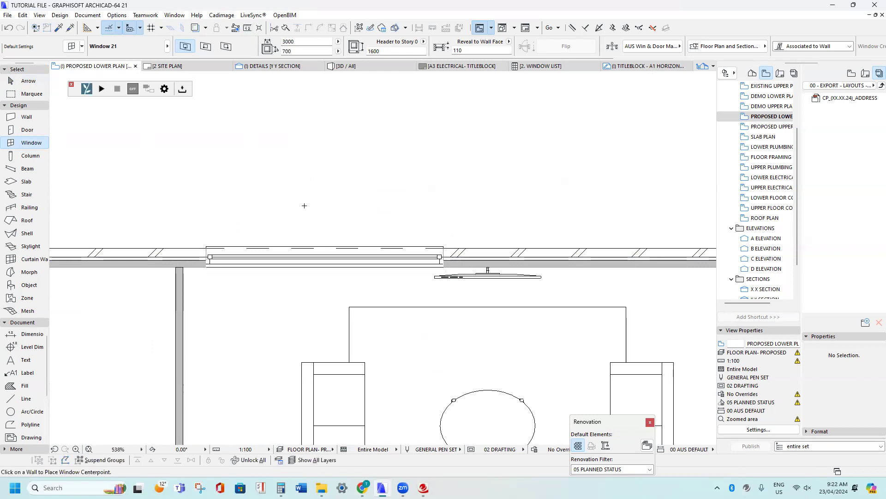
pyautogui.press('Escape')
# Select the new living room window and set its width to 900 mm
pyautogui.click(206, 250)
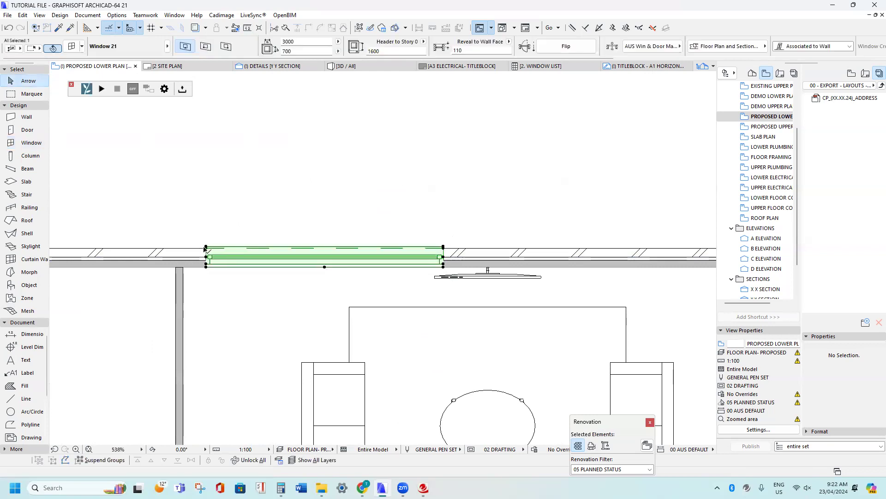
pyautogui.scroll(-1, 327, 240)
pyautogui.moveTo(298, 42); pyautogui.dragTo(232, 44)
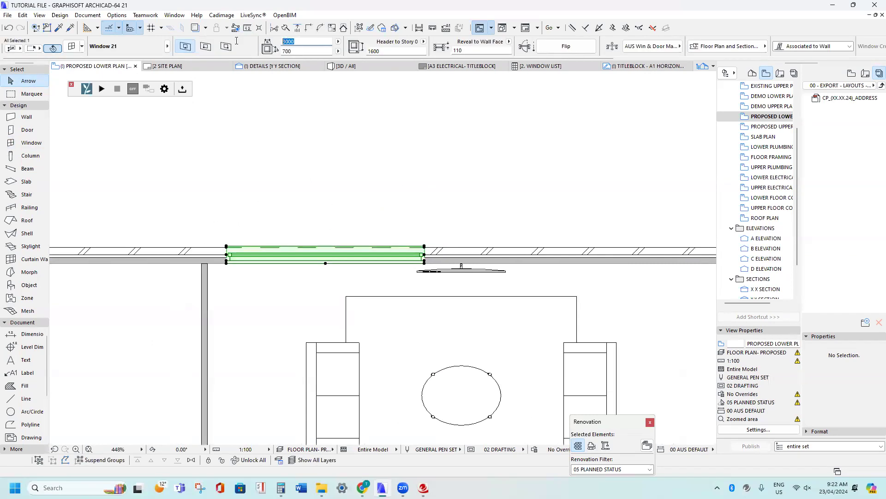
pyautogui.write('900')
pyautogui.press('Return')
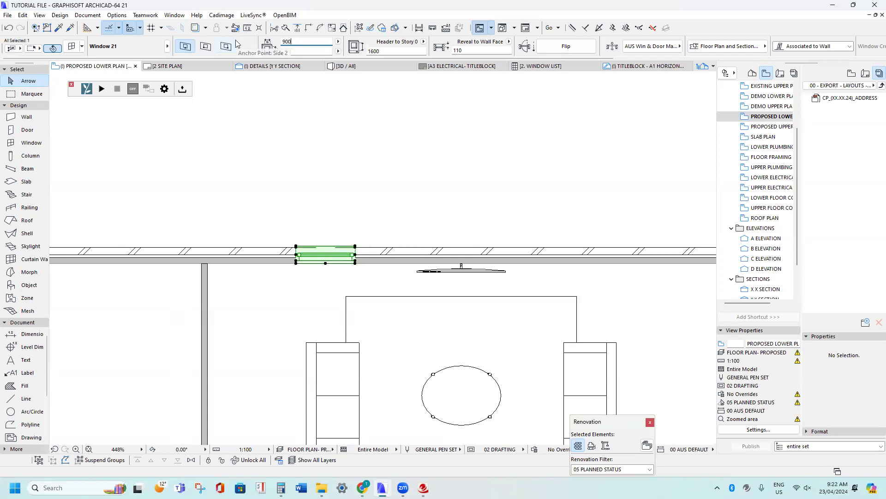
# Set the living room window's height to 1800 mm and its header height to 2100 mm
pyautogui.moveTo(316, 270); pyautogui.dragTo(265, 253, button='middle')
pyautogui.doubleClick(300, 50)
pyautogui.write('180')
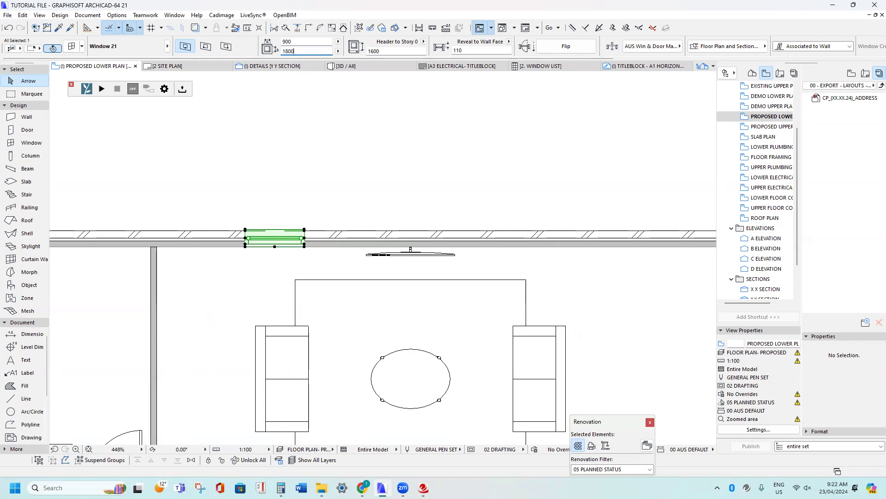
pyautogui.write('0')
pyautogui.press('Tab')
pyautogui.write('21')
# In the living room window's settings, preview its elevation and add a lower transom with a height of 600 mm
pyautogui.hotkey('ctrl', 't')
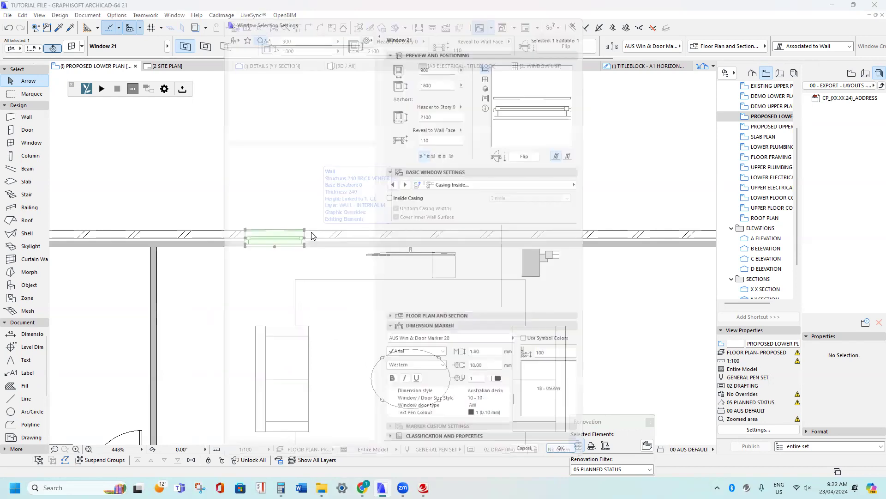
pyautogui.click(491, 68)
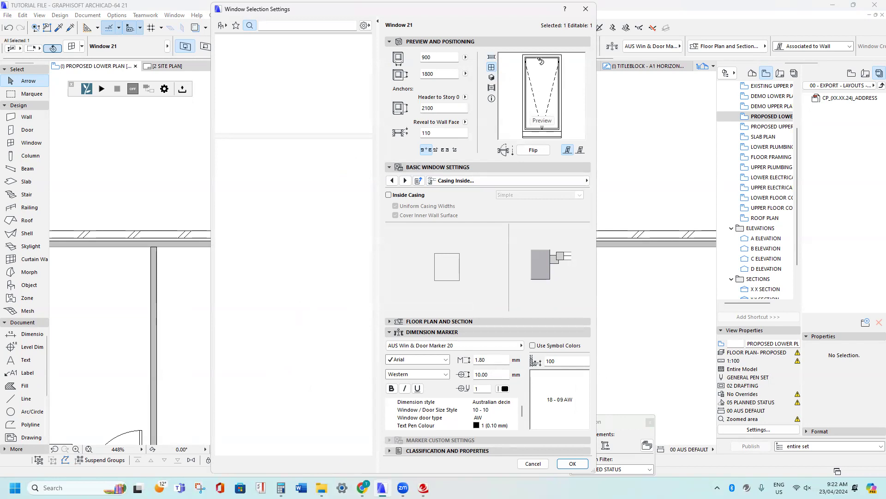
pyautogui.click(459, 181)
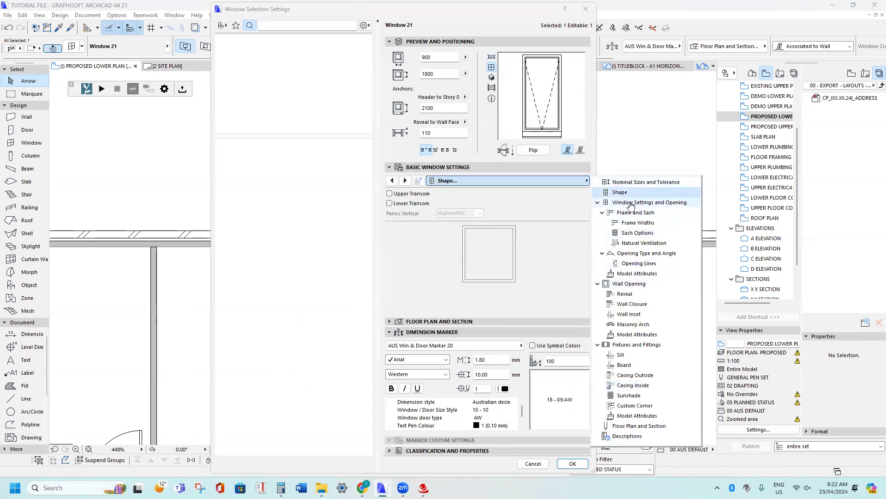
pyautogui.click(391, 207)
pyautogui.click(390, 204)
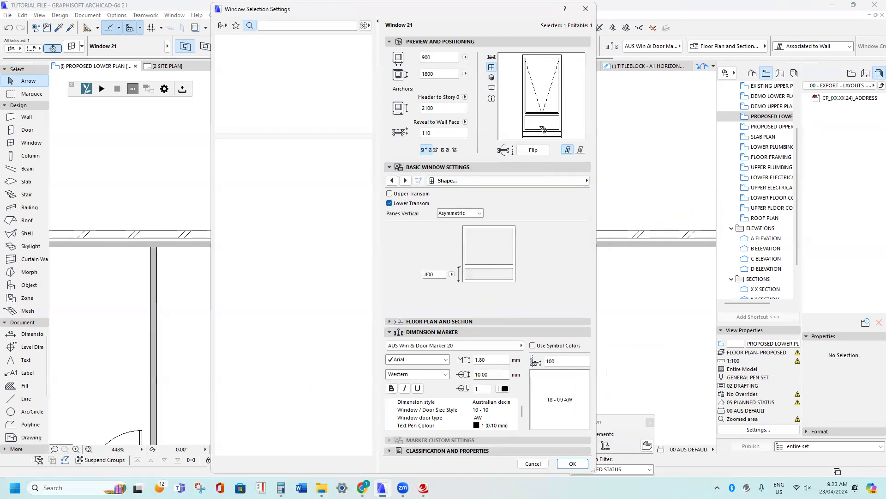
pyautogui.doubleClick(443, 273)
pyautogui.write('600')
pyautogui.press('Return')
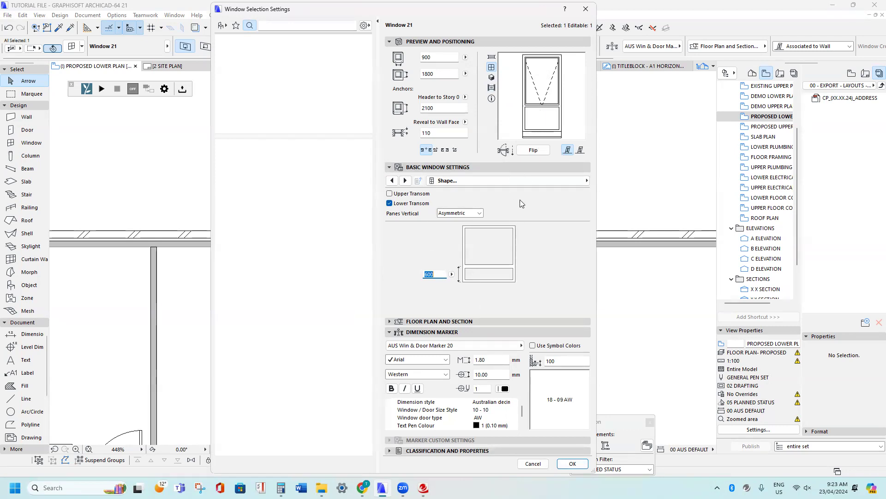
pyautogui.click(572, 464)
# Move the living room window along the wall so its near edge lines up with the television's centre
pyautogui.scroll(2, 406, 307)
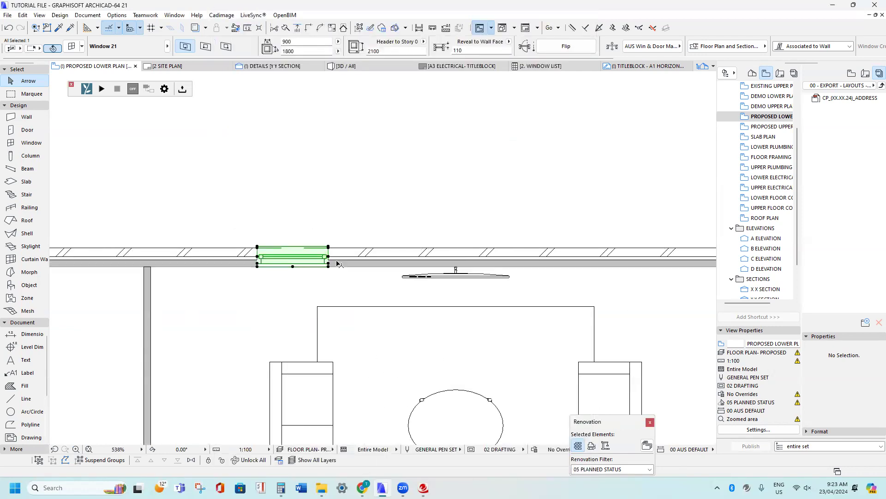
pyautogui.scroll(1, 337, 263)
pyautogui.hotkey('ctrl', 'd')
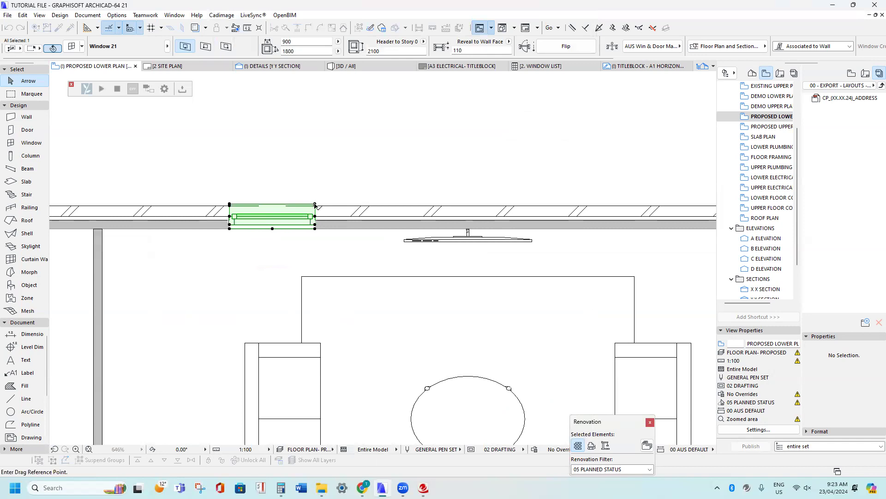
pyautogui.click(315, 205)
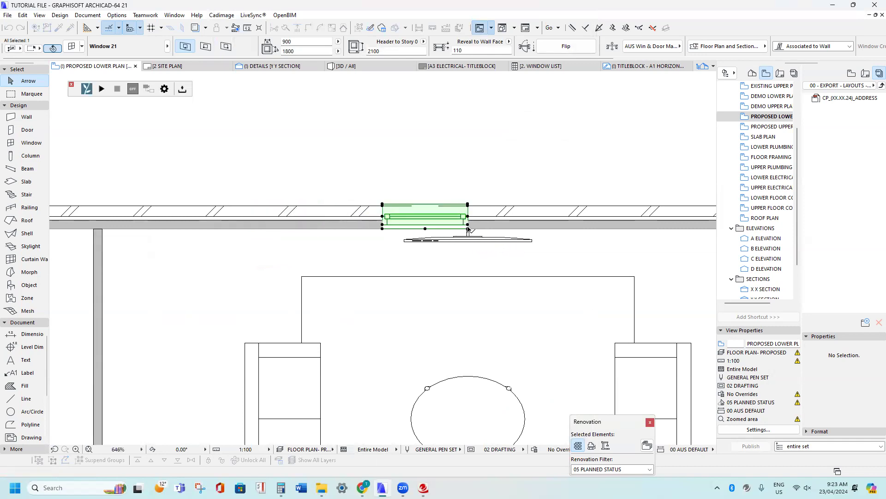
pyautogui.click(467, 225)
# Move the living room window 1000 mm along the wall, away from the television's centre and towards the bedroom wall
pyautogui.hotkey('ctrl', 'd')
pyautogui.click(456, 214)
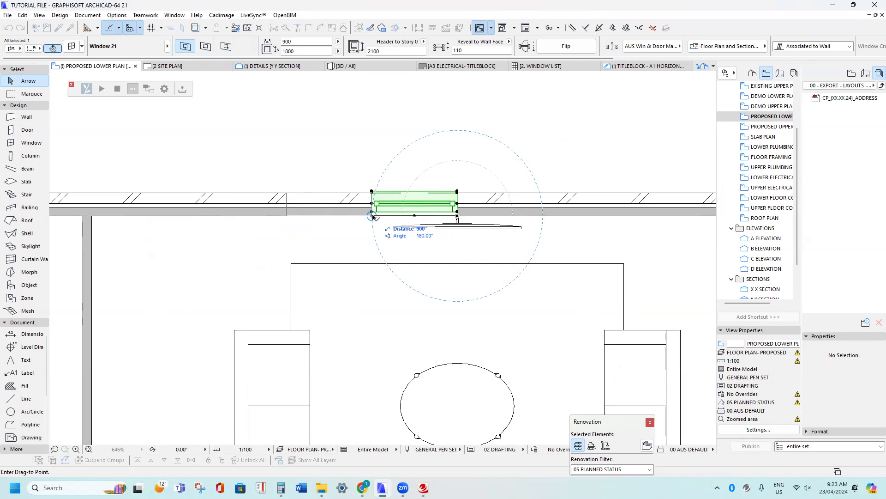
pyautogui.press('Tab')
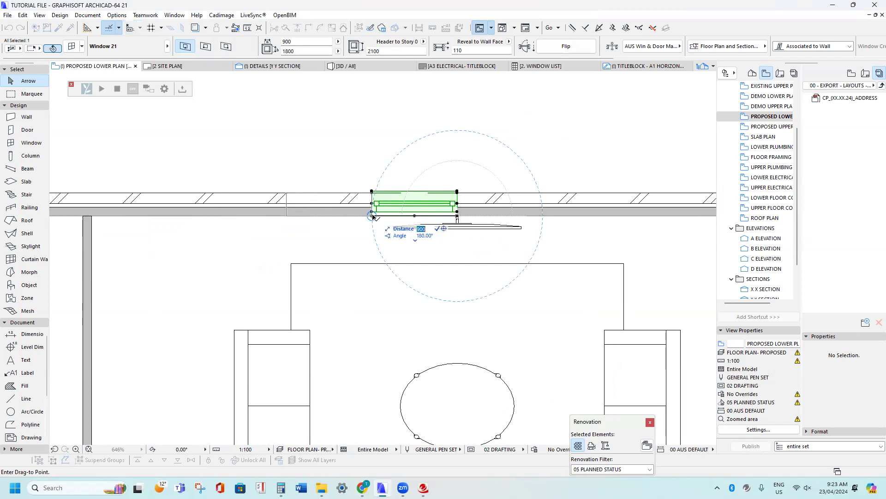
pyautogui.write('1000')
pyautogui.press('Return')
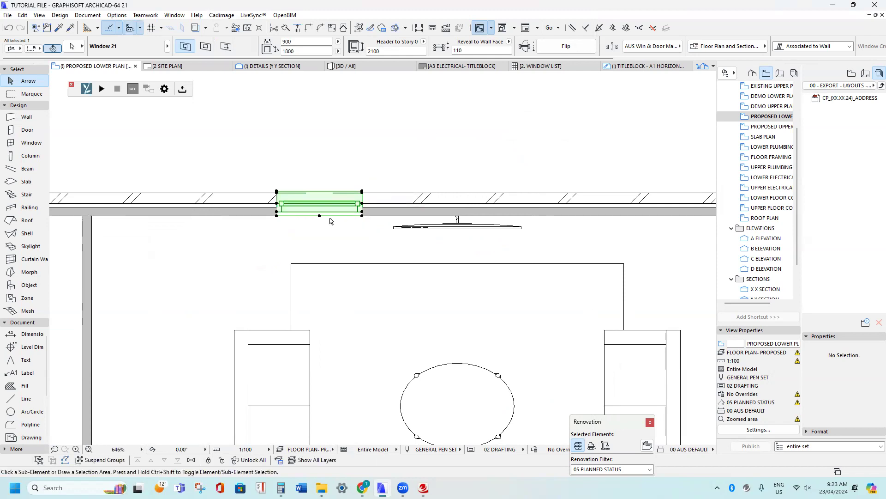
# Try copying the window to the television's centre and offsetting the copy 1000 mm to the other side, and delete that copy
pyautogui.click(277, 215)
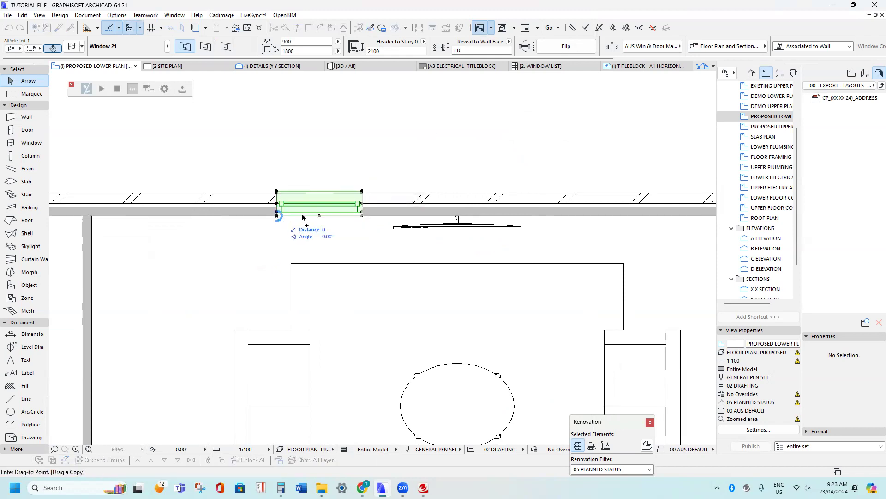
pyautogui.click(458, 217)
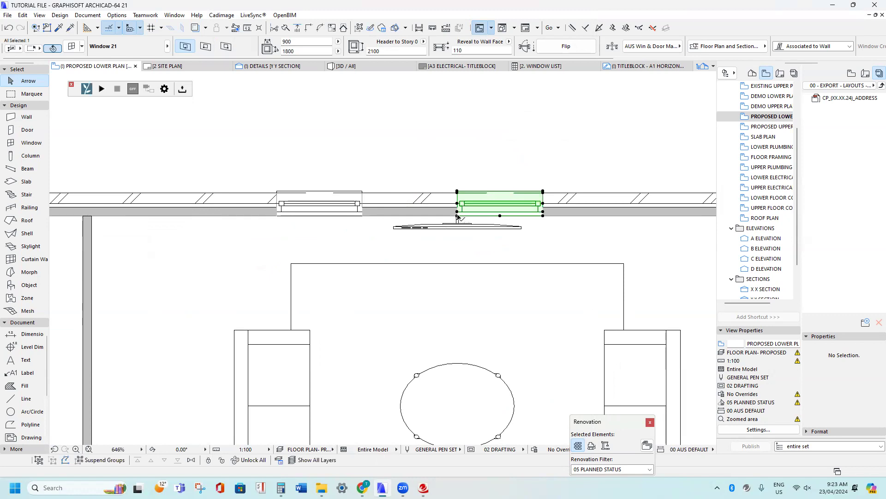
pyautogui.click(458, 216)
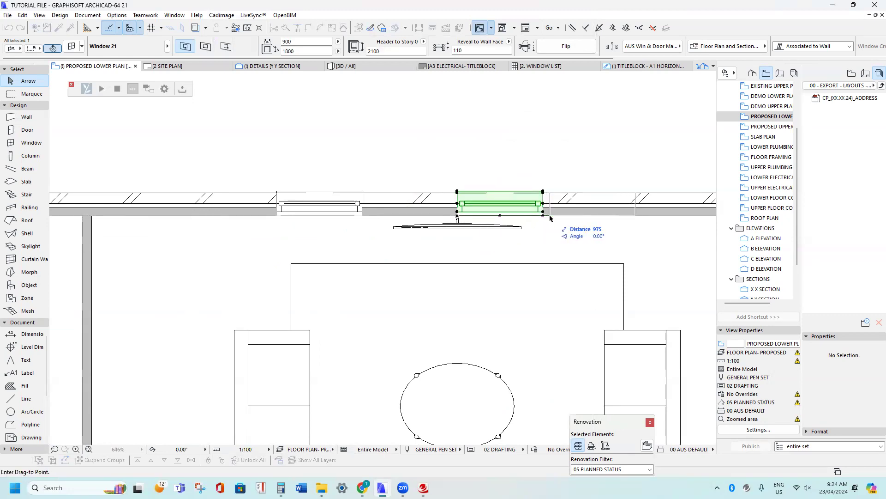
pyautogui.write('1000')
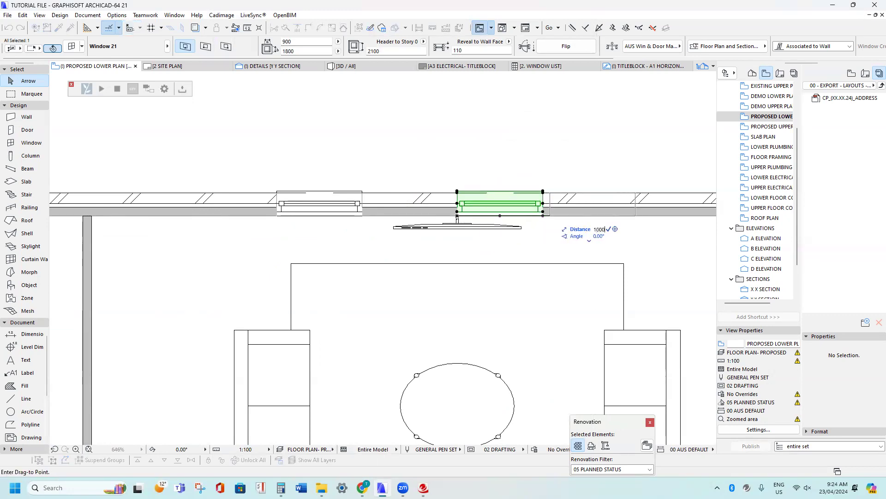
pyautogui.press('Return')
pyautogui.scroll(-3, 401, 235)
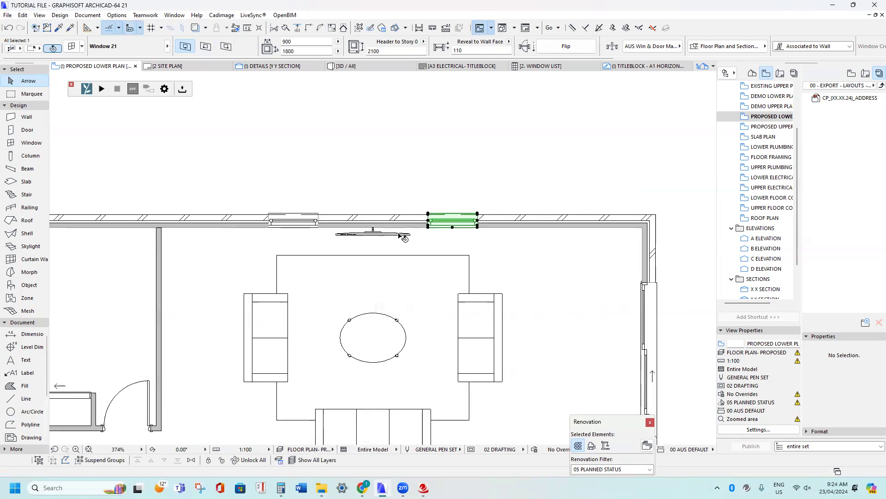
pyautogui.scroll(3, 428, 247)
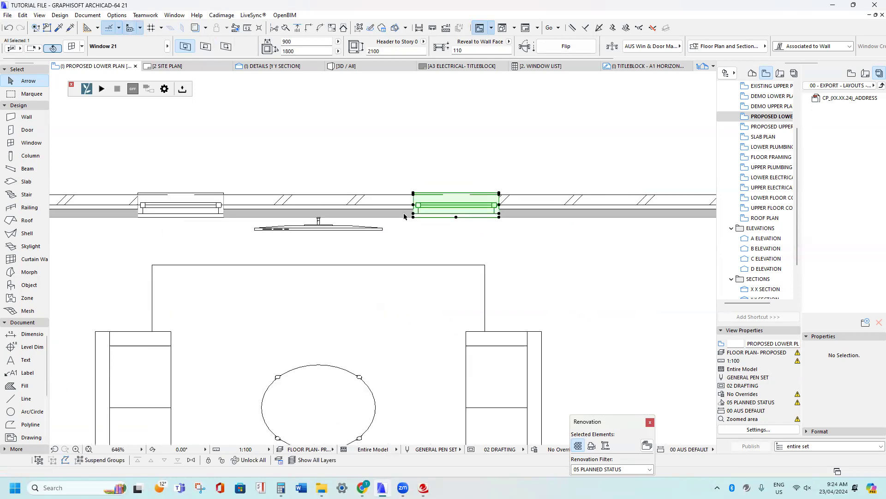
pyautogui.press('Delete')
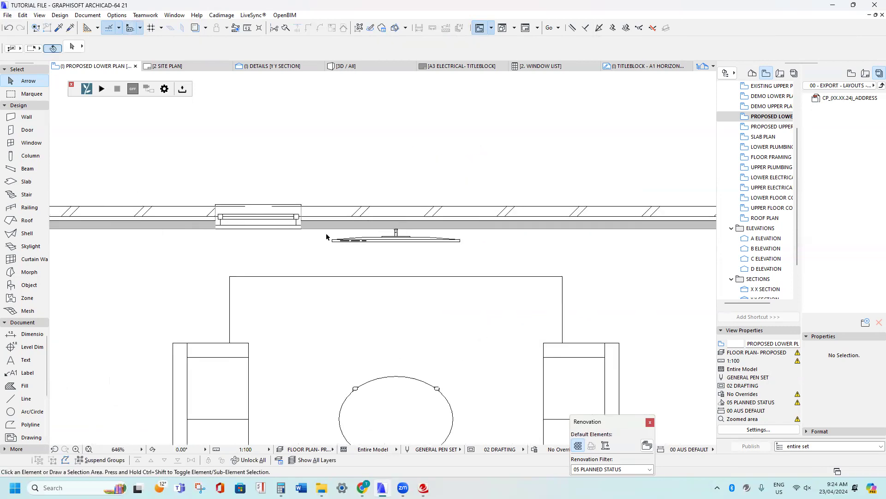
# Mirror a copy of the living room window about the television's centreline to place a matching one on the other side
pyautogui.click(302, 230)
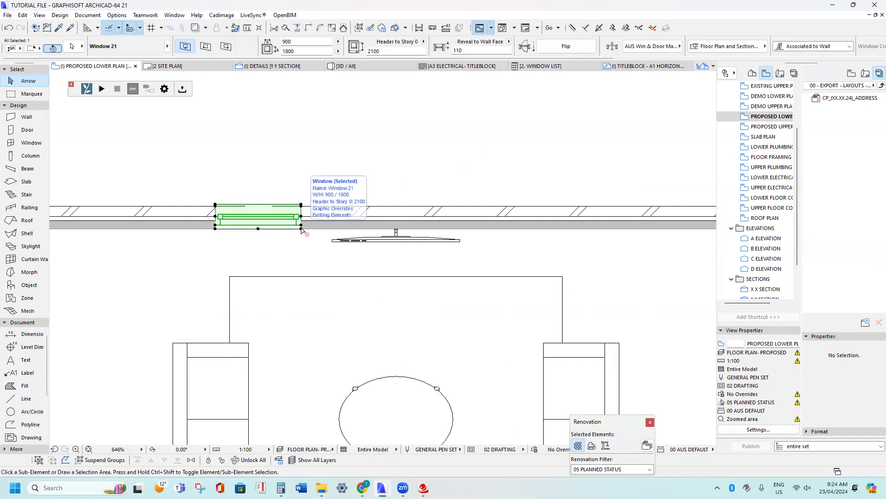
pyautogui.hotkey('ctrl', 'alt', 'm')
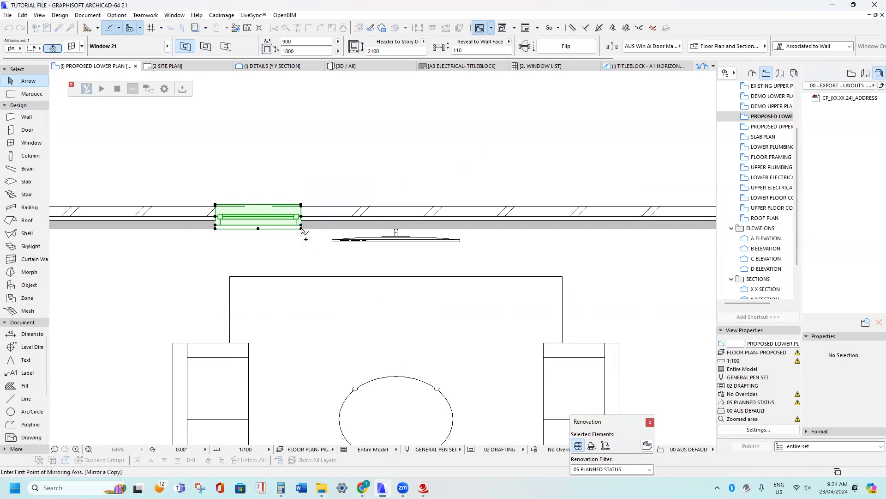
pyautogui.click(396, 229)
pyautogui.scroll(-4, 530, 217)
pyautogui.moveTo(529, 217); pyautogui.dragTo(352, 183, button='middle')
pyautogui.scroll(3, 457, 198)
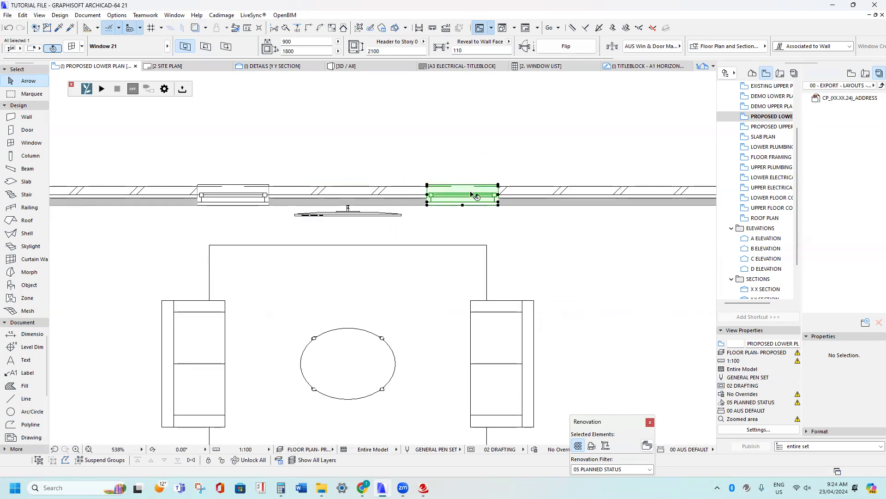
# Examine the spacing of the window pair flanking the living room television
pyautogui.scroll(-3, 471, 192)
pyautogui.press('Escape')
pyautogui.scroll(-3, 350, 189)
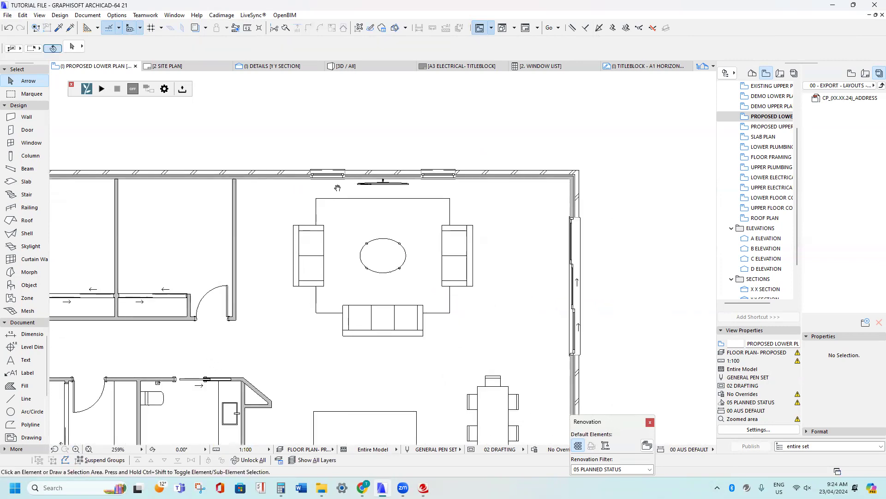
pyautogui.scroll(4, 351, 177)
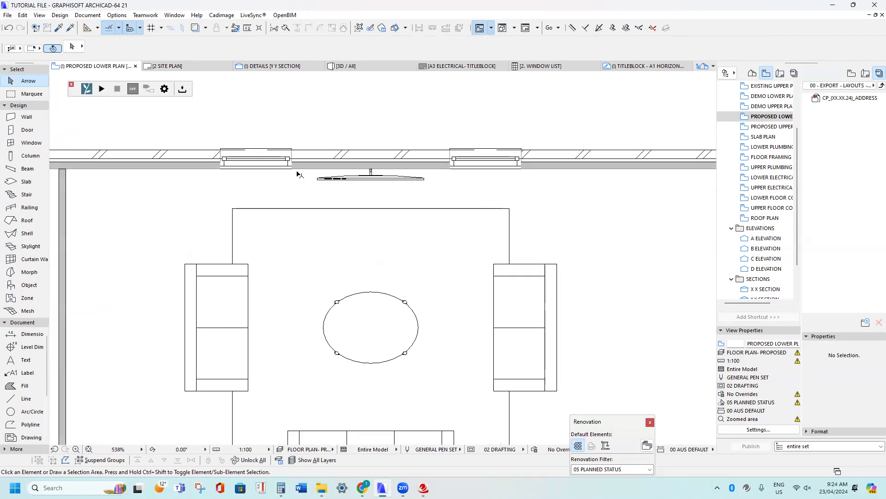
pyautogui.scroll(-2, 451, 171)
pyautogui.click(449, 168)
pyautogui.scroll(-2, 448, 166)
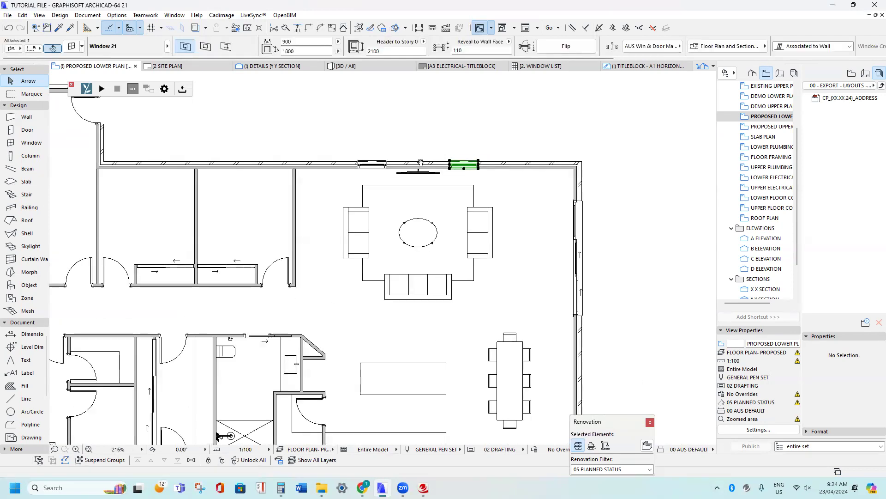
pyautogui.scroll(3, 384, 171)
pyautogui.scroll(-2, 378, 172)
pyautogui.scroll(3, 378, 171)
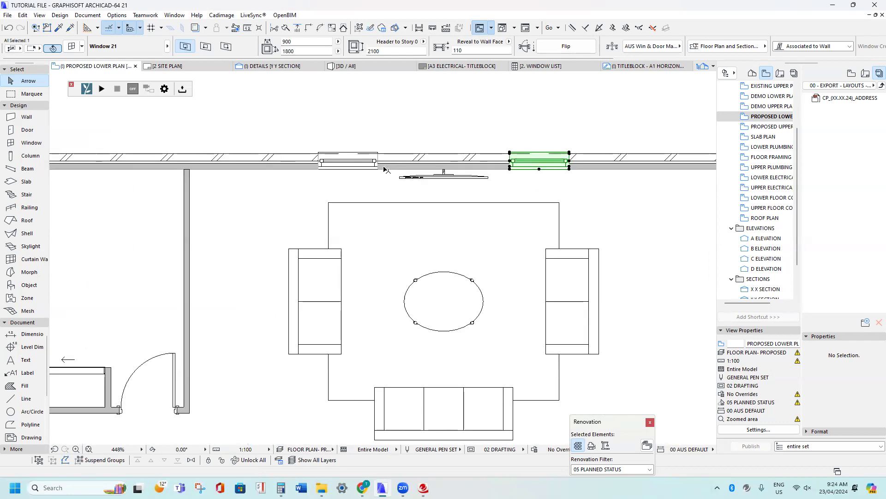
pyautogui.moveTo(480, 159); pyautogui.dragTo(471, 173, button='middle')
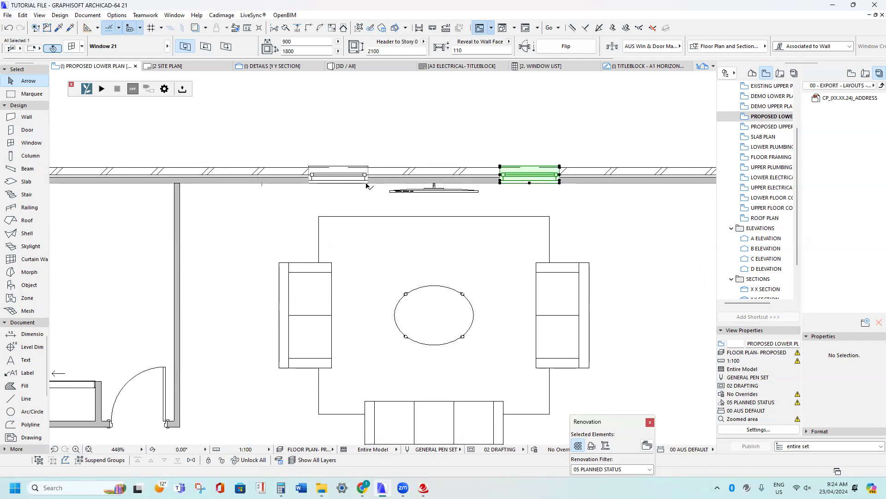
pyautogui.scroll(-2, 367, 186)
pyautogui.scroll(2, 367, 184)
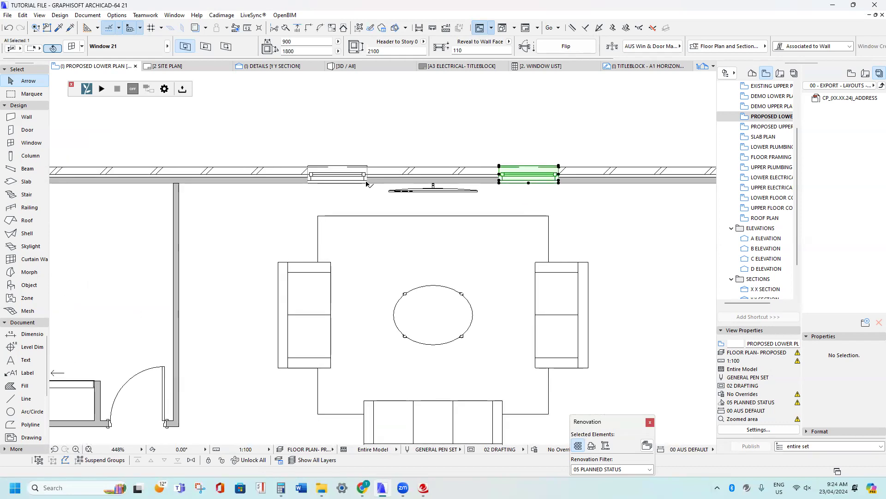
pyautogui.scroll(-2, 368, 185)
pyautogui.scroll(-1, 393, 182)
pyautogui.scroll(2, 405, 182)
pyautogui.scroll(1, 406, 182)
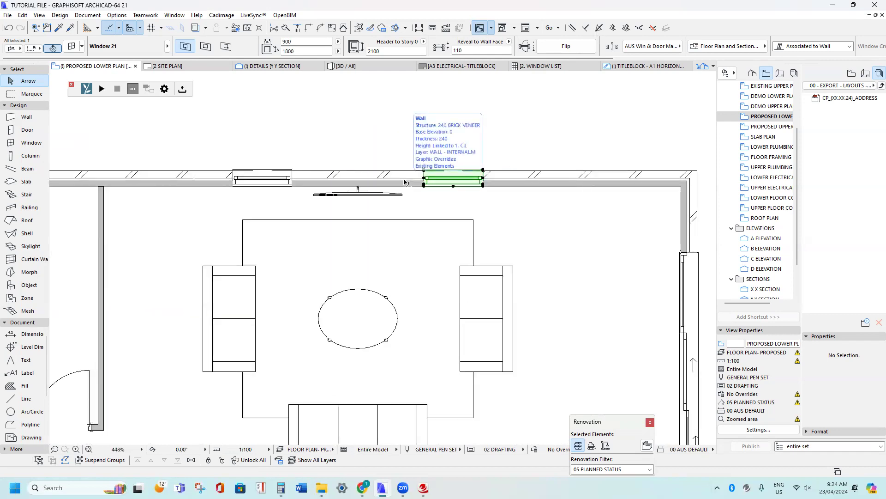
# Set the width of both living room windows flanking the television to 1200 mm
pyautogui.moveTo(323, 171); pyautogui.dragTo(322, 171, button='middle')
pyautogui.keyDown('shift'); pyautogui.click(308, 173); pyautogui.keyUp('shift')
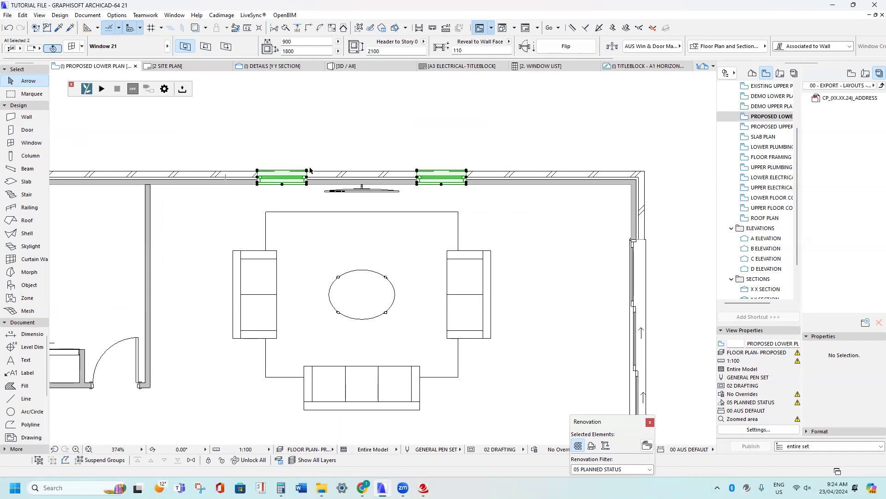
pyautogui.click(299, 41)
pyautogui.press('Return')
# Move the living room window on the bedroom side 300 mm along the wall, away from the television
pyautogui.scroll(3, 282, 165)
pyautogui.press('Escape')
pyautogui.moveTo(340, 175); pyautogui.dragTo(266, 172)
pyautogui.press('Tab')
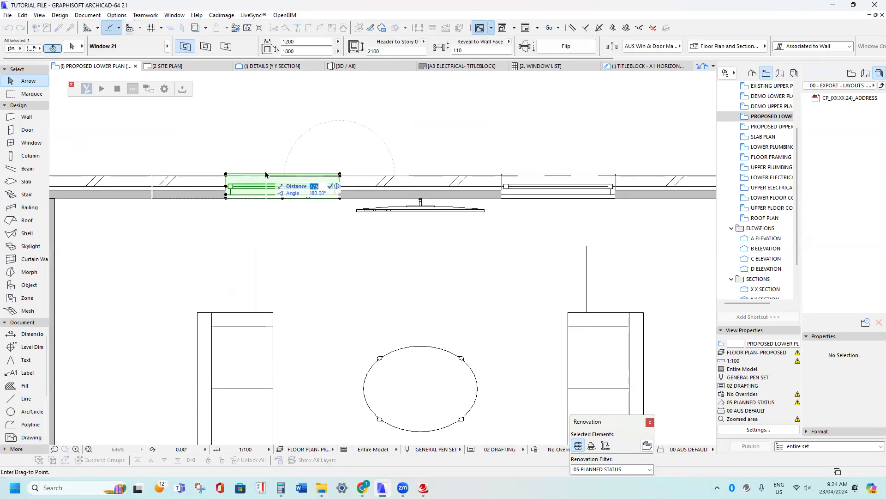
pyautogui.write('300')
pyautogui.press('Return')
# Move the other living room window 300 mm along the wall, away from the television and towards the outer corner
pyautogui.click(503, 175)
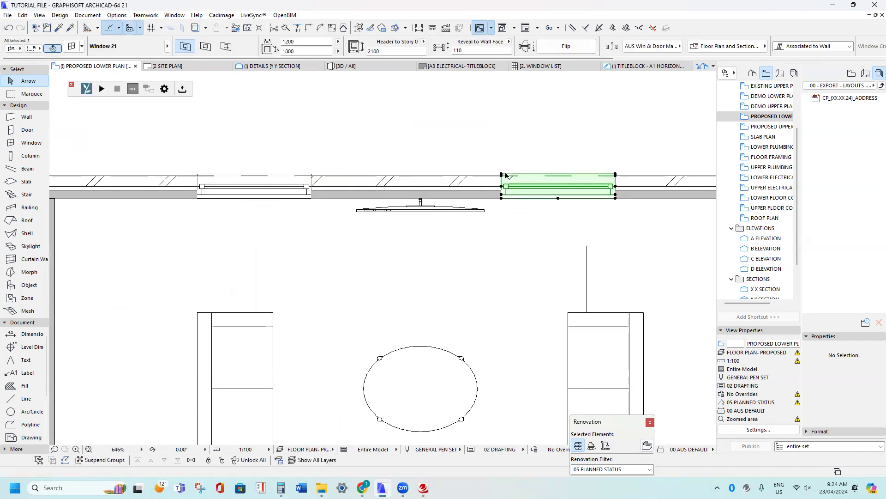
pyautogui.moveTo(503, 175); pyautogui.dragTo(560, 174)
pyautogui.press('Tab')
pyautogui.write('300')
pyautogui.press('Return')
pyautogui.scroll(-5, 381, 159)
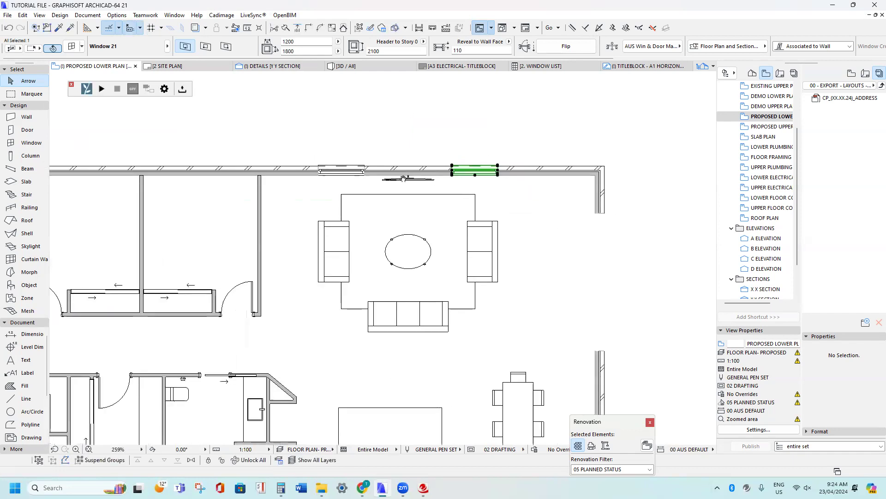
# Inspect how the two widened windows sit in relation to the television and the sofas
pyautogui.moveTo(381, 158); pyautogui.dragTo(369, 169, button='middle')
pyautogui.moveTo(287, 158); pyautogui.dragTo(257, 171, button='middle')
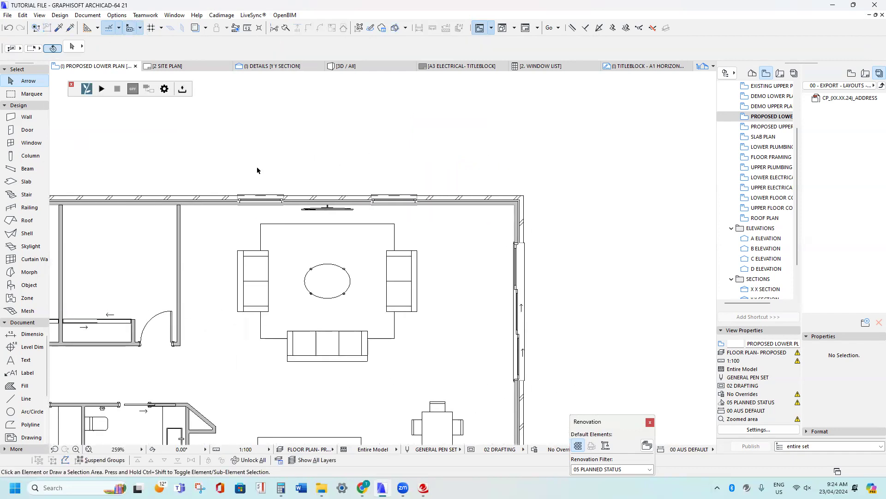
pyautogui.moveTo(238, 199); pyautogui.dragTo(239, 191, button='middle')
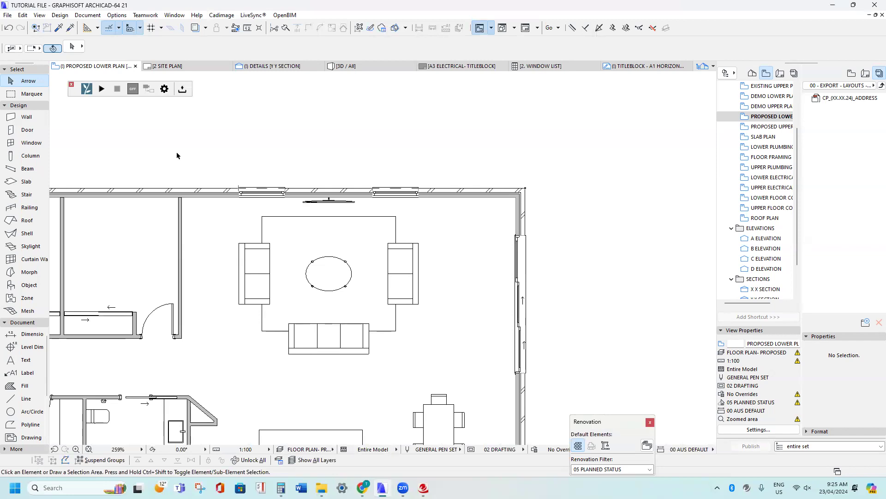
pyautogui.moveTo(335, 215); pyautogui.dragTo(322, 188, button='middle')
pyautogui.scroll(2, 291, 170)
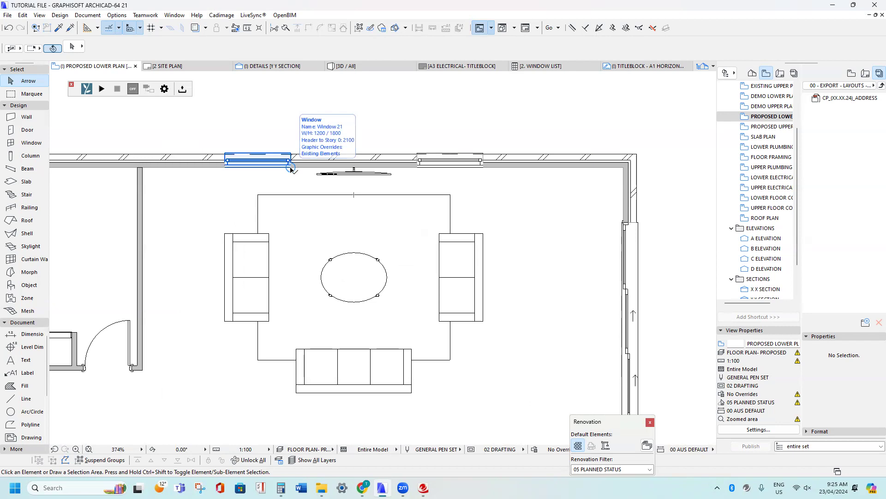
pyautogui.scroll(-2, 290, 170)
pyautogui.moveTo(274, 139)
pyautogui.mouseDown(button='middle')
pyautogui.moveTo(277, 157)
pyautogui.moveTo(269, 154)
pyautogui.mouseUp(button='middle')
pyautogui.scroll(3, 296, 192)
pyautogui.scroll(-2, 295, 192)
pyautogui.moveTo(368, 226); pyautogui.dragTo(333, 184, button='middle')
pyautogui.scroll(2, 390, 187)
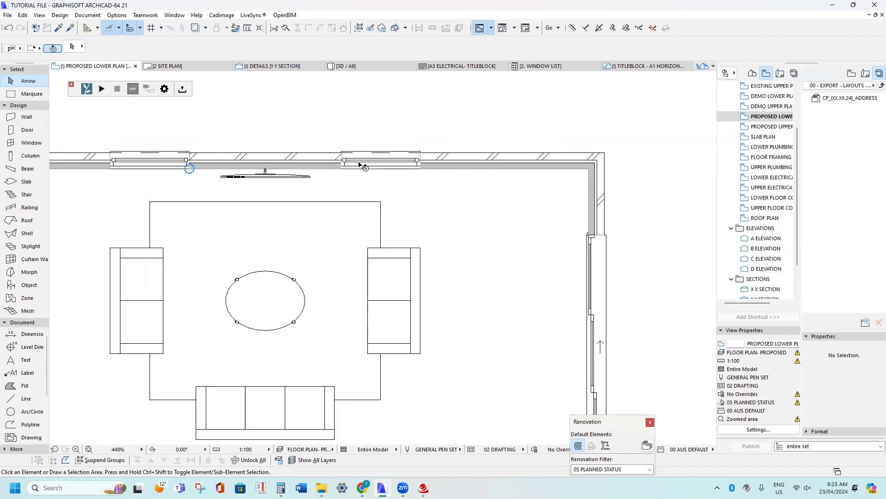
pyautogui.scroll(-2, 377, 164)
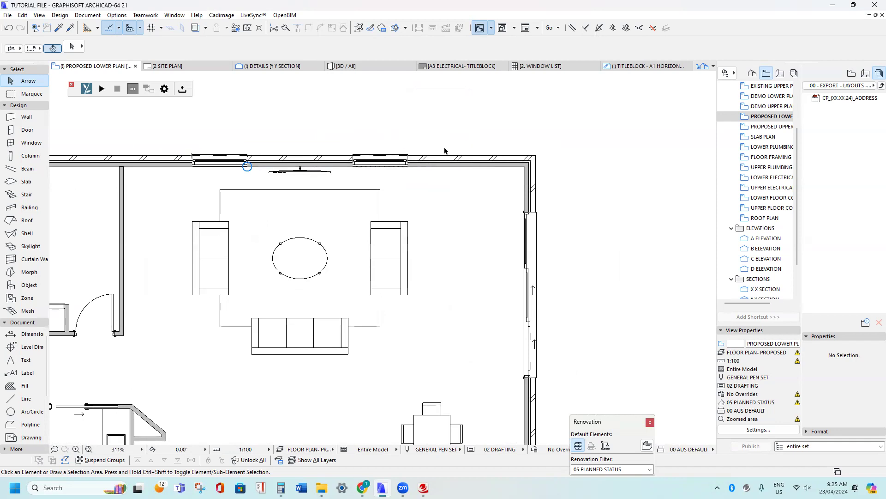
# Try placing a copy of the living room window further along the same wall near the outer corner, and undo it
pyautogui.click(407, 165)
pyautogui.click(408, 165)
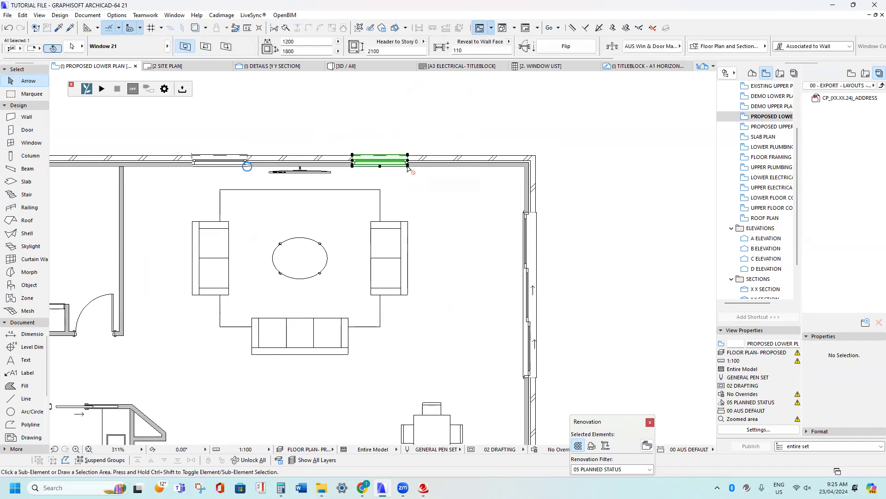
pyautogui.click(524, 165)
pyautogui.scroll(-2, 472, 152)
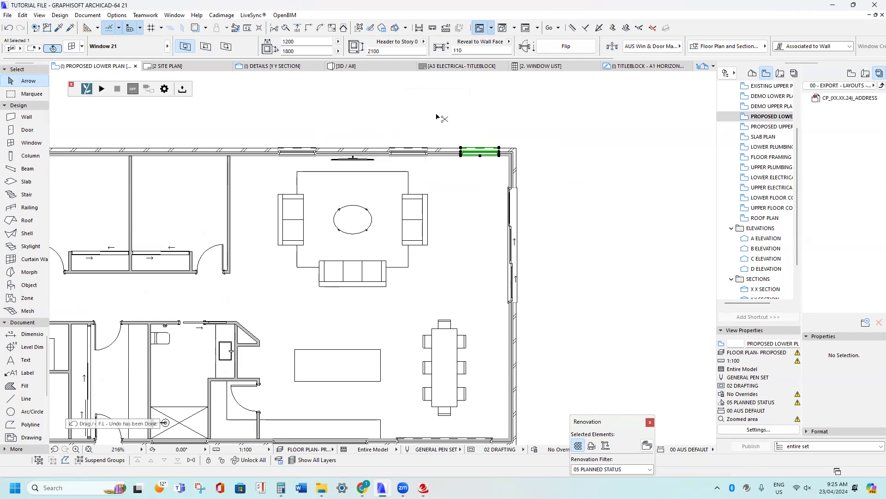
pyautogui.hotkey('ctrl', 'z')
pyautogui.click(423, 124)
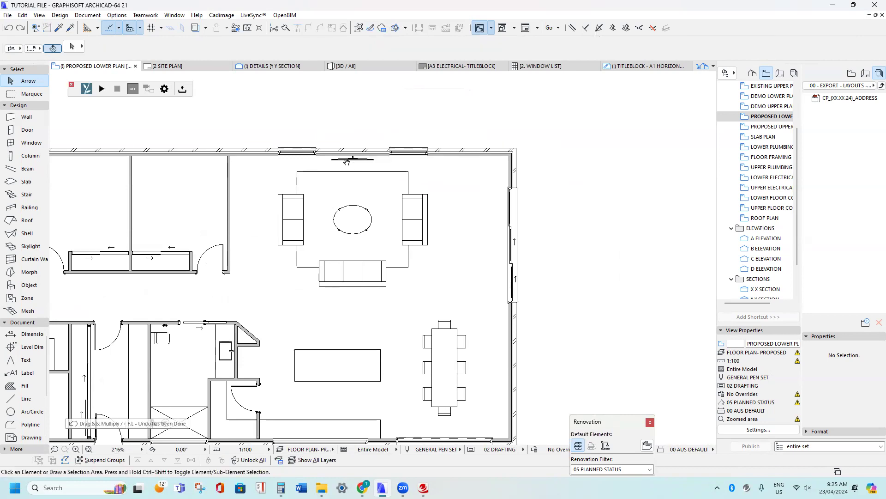
# Examine the exterior wall beside the dining table for a suitable window position
pyautogui.scroll(-2, 346, 178)
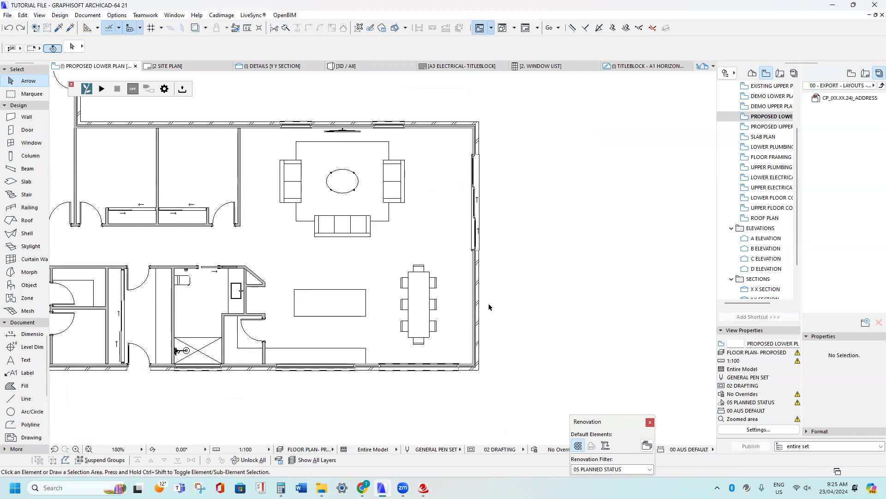
pyautogui.moveTo(481, 331); pyautogui.dragTo(455, 283, button='middle')
pyautogui.scroll(3, 471, 306)
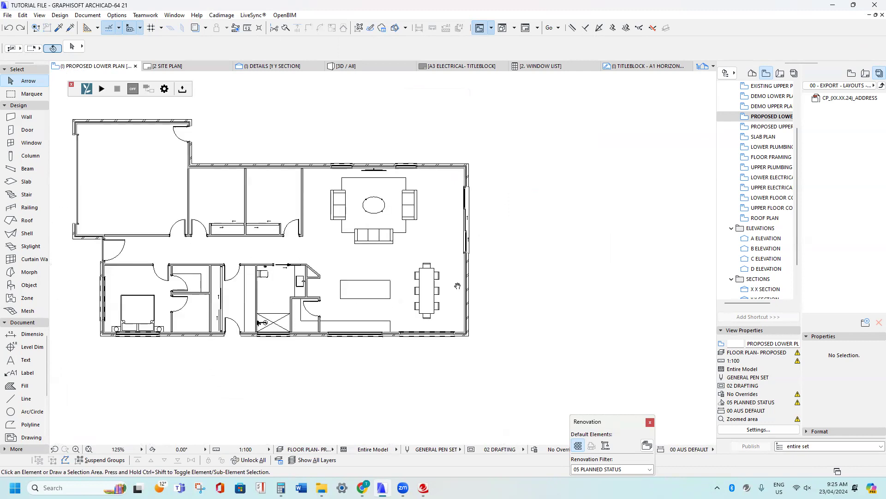
pyautogui.scroll(-3, 461, 283)
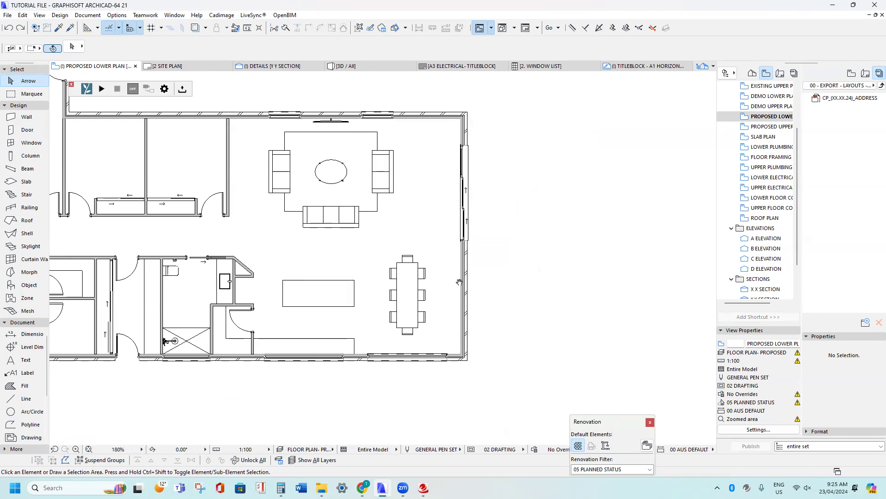
pyautogui.scroll(-6, 457, 277)
pyautogui.scroll(3, 443, 251)
pyautogui.scroll(4, 442, 250)
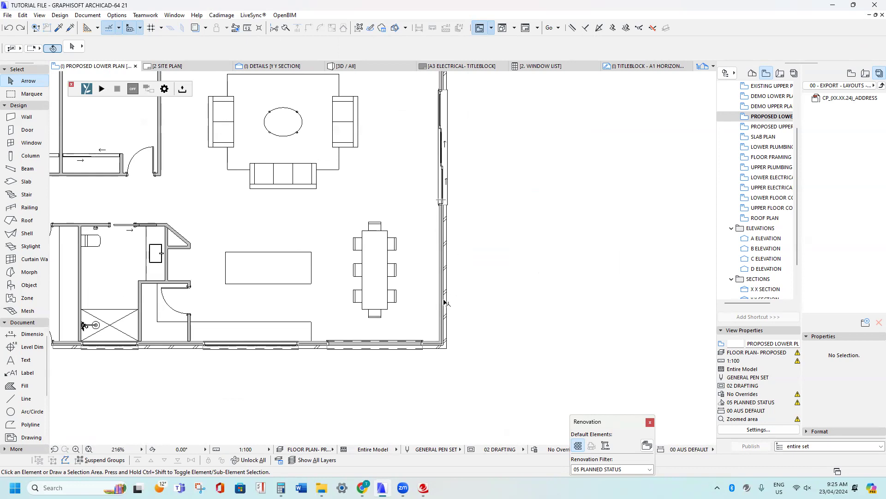
# Pick up the settings of a 15 - 15 AW awning window from the sample walls beside the plan
pyautogui.scroll(-10, 445, 302)
pyautogui.scroll(7, 396, 355)
pyautogui.scroll(11, 396, 355)
pyautogui.moveTo(621, 326); pyautogui.dragTo(206, 314, button='middle')
pyautogui.moveTo(692, 303); pyautogui.dragTo(116, 303, button='middle')
pyautogui.moveTo(415, 306); pyautogui.dragTo(143, 310, button='middle')
pyautogui.scroll(-3, 167, 309)
pyautogui.scroll(4, 388, 318)
pyautogui.moveTo(437, 316); pyautogui.dragTo(375, 308, button='middle')
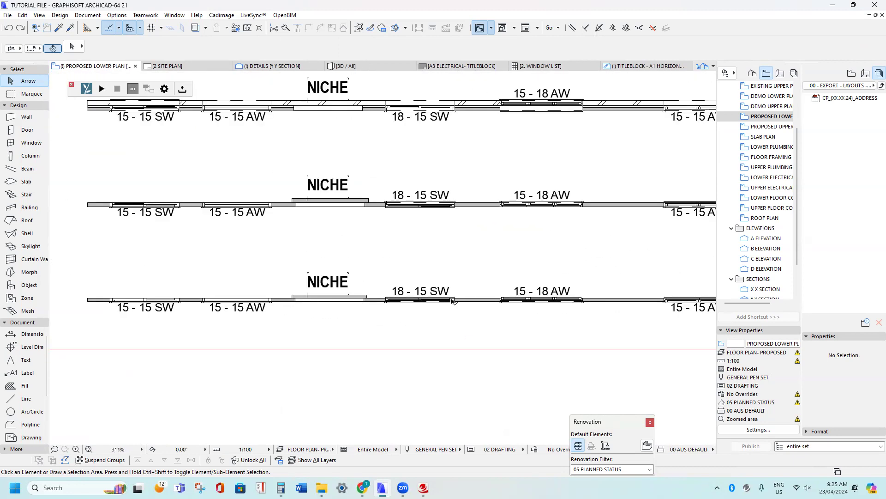
pyautogui.moveTo(638, 306); pyautogui.dragTo(389, 305, button='middle')
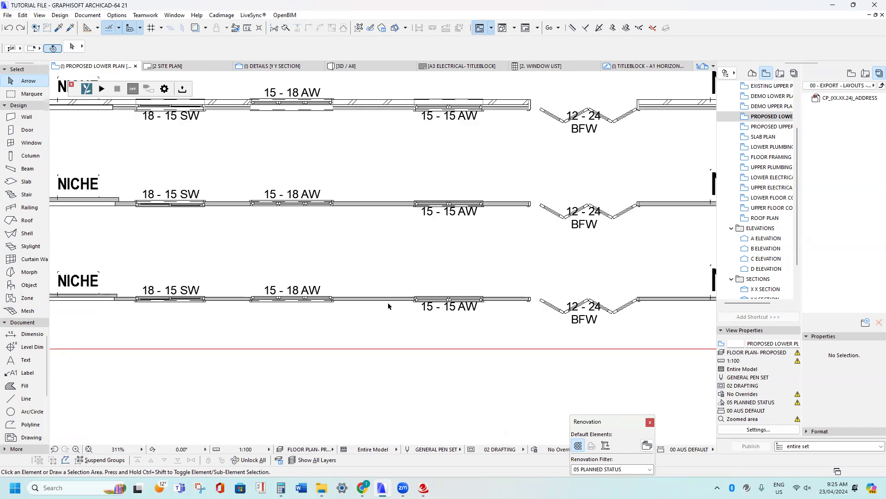
pyautogui.keyDown('alt'); pyautogui.click(482, 301); pyautogui.keyUp('alt')
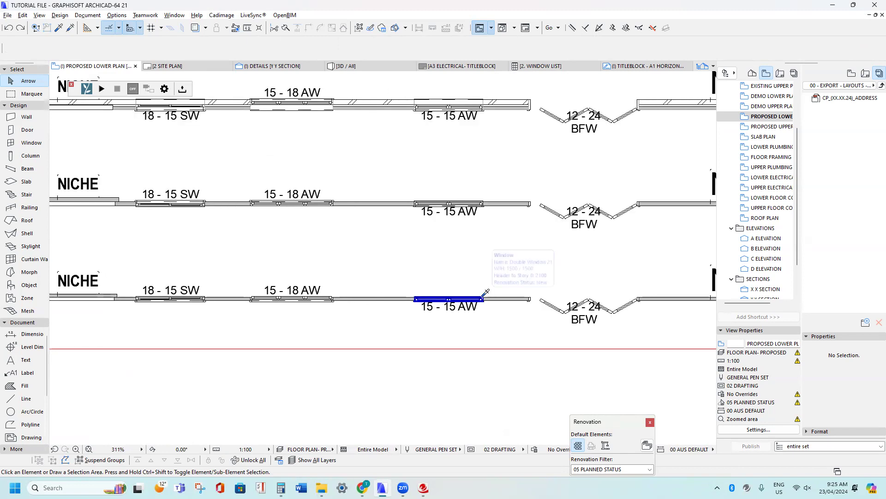
# Place the 15 - 15 AW window in the exterior side wall beside the dining table
pyautogui.scroll(-12, 353, 364)
pyautogui.moveTo(403, 309); pyautogui.dragTo(407, 305, button='middle')
pyautogui.scroll(10, 408, 306)
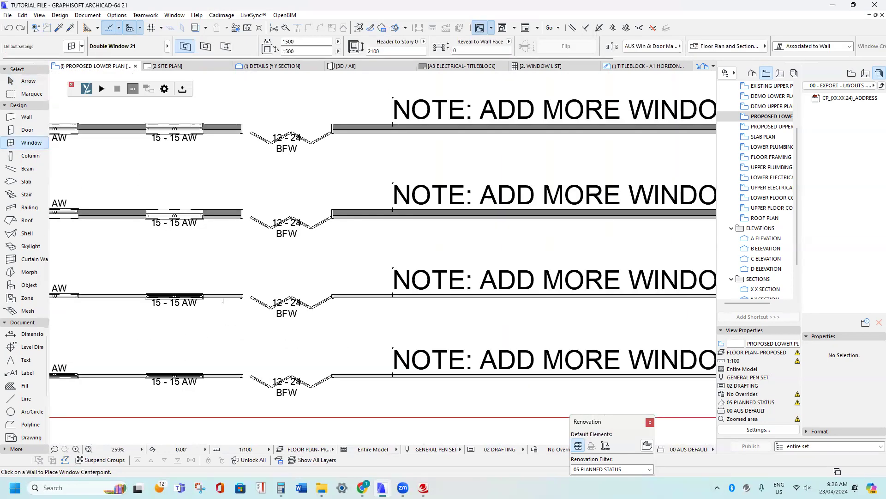
pyautogui.scroll(-9, 217, 338)
pyautogui.moveTo(693, 184); pyautogui.dragTo(483, 243, button='middle')
pyautogui.moveTo(617, 108); pyautogui.dragTo(380, 321, button='middle')
pyautogui.scroll(6, 467, 182)
pyautogui.scroll(4, 506, 212)
pyautogui.click(495, 239)
pyautogui.click(488, 238)
pyautogui.press('Escape')
# Set the width of the new dining window in the side wall to 2400 mm
pyautogui.click(482, 208)
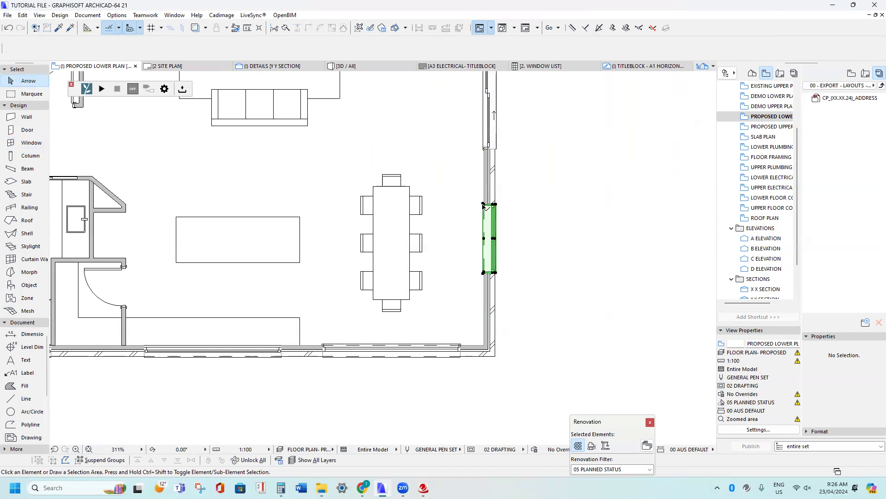
pyautogui.scroll(3, 485, 201)
pyautogui.click(297, 41)
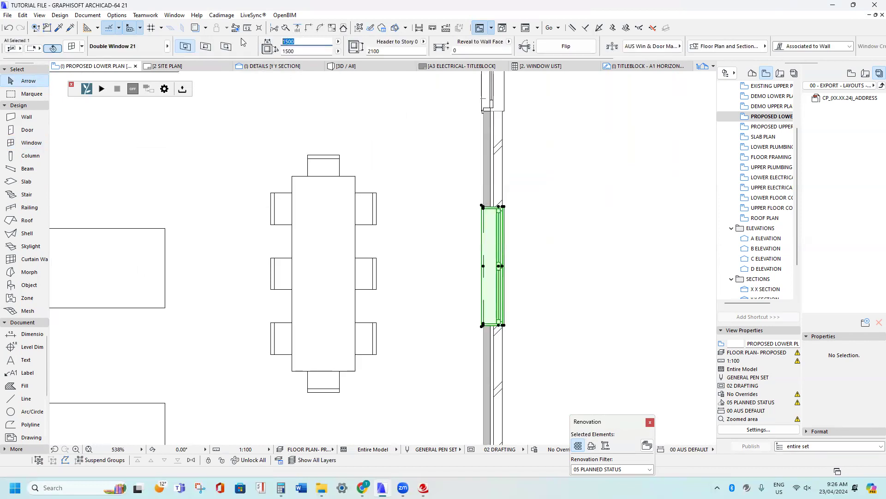
pyautogui.write('2400')
pyautogui.press('Return')
pyautogui.scroll(-2, 336, 260)
pyautogui.moveTo(371, 182); pyautogui.dragTo(376, 200, button='middle')
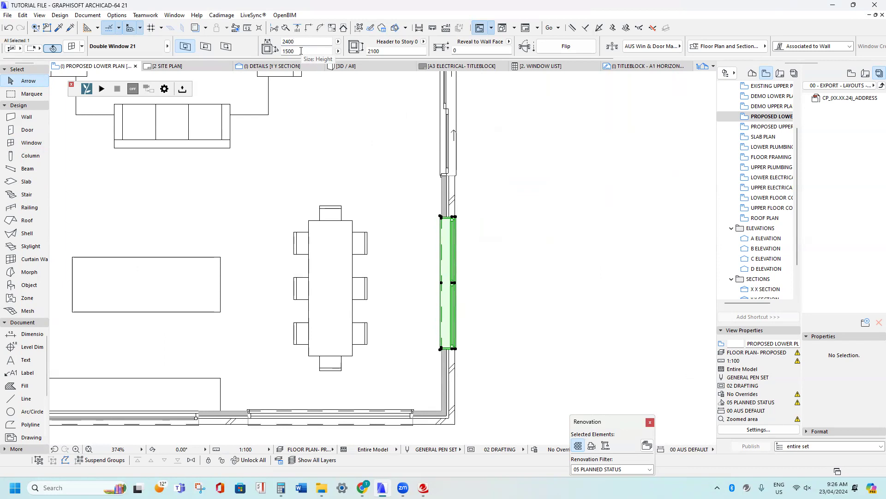
# Move the side-wall dining window along the wall so its centre lines up with the middle of the dining table
pyautogui.moveTo(471, 271); pyautogui.dragTo(469, 270, button='middle')
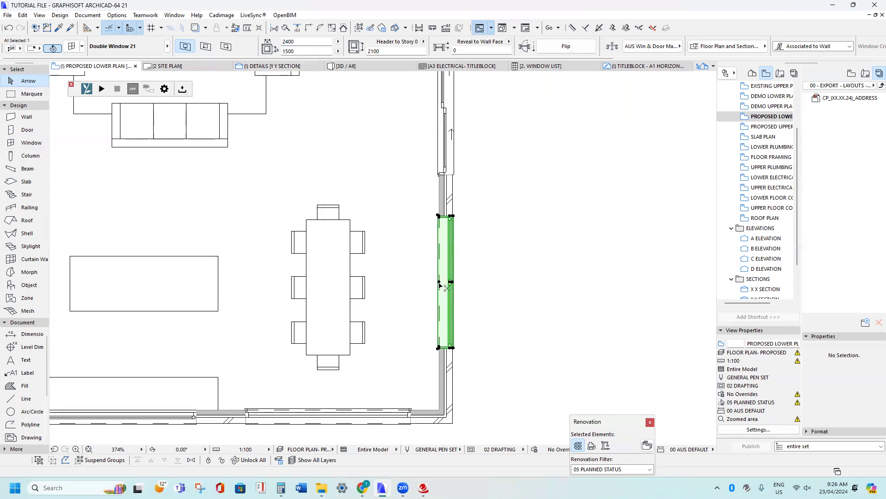
pyautogui.hotkey('ctrl', 'd')
pyautogui.click(439, 281)
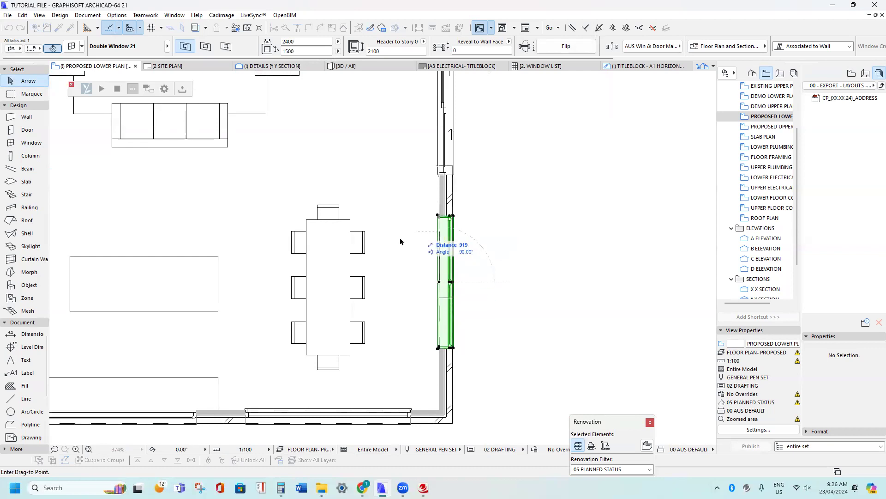
pyautogui.click(365, 288)
pyautogui.scroll(-3, 433, 233)
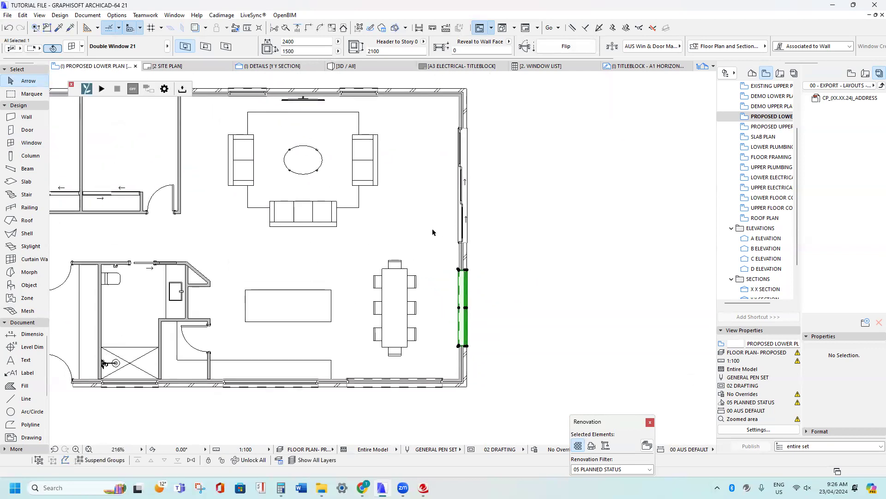
pyautogui.press('Escape')
# Set the reveal to wall face of the side-wall dining window to 110 mm
pyautogui.scroll(-2, 433, 231)
pyautogui.moveTo(380, 204); pyautogui.dragTo(462, 216, button='middle')
pyautogui.scroll(2, 536, 298)
pyautogui.moveTo(519, 272); pyautogui.dragTo(525, 278, button='middle')
pyautogui.scroll(-1, 531, 267)
pyautogui.scroll(5, 534, 263)
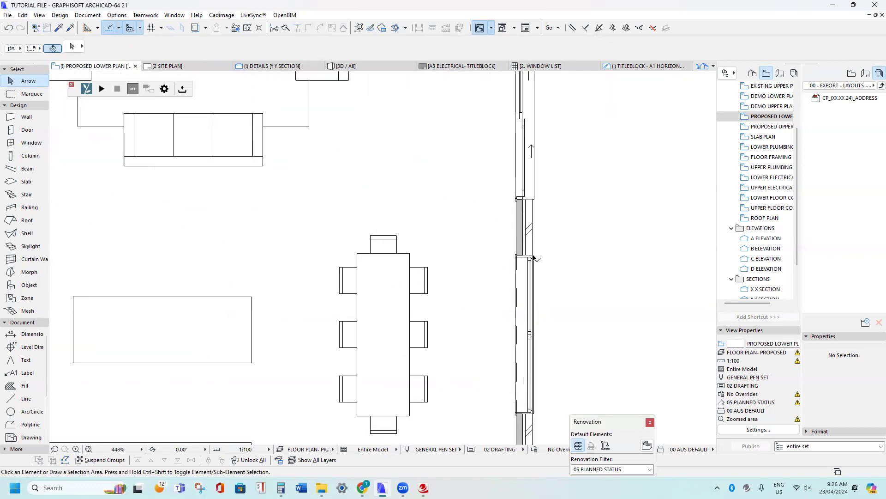
pyautogui.click(531, 265)
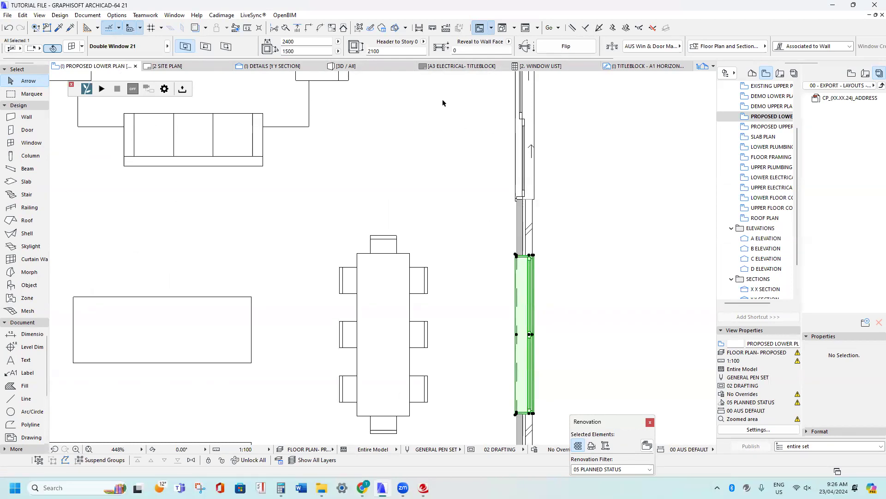
pyautogui.doubleClick(468, 52)
pyautogui.write('110')
pyautogui.press('Return')
# Copy the side-wall dining window's settings and place a matching window in the exterior wall of the bedroom next to the living room
pyautogui.moveTo(573, 259); pyautogui.dragTo(640, 363, button='middle')
pyautogui.click(528, 266)
pyautogui.keyDown('alt'); pyautogui.click(485, 262); pyautogui.keyUp('alt')
pyautogui.scroll(-3, 506, 276)
pyautogui.moveTo(188, 134); pyautogui.dragTo(269, 215, button='middle')
pyautogui.click(276, 163)
pyautogui.click(275, 216)
pyautogui.scroll(4, 227, 171)
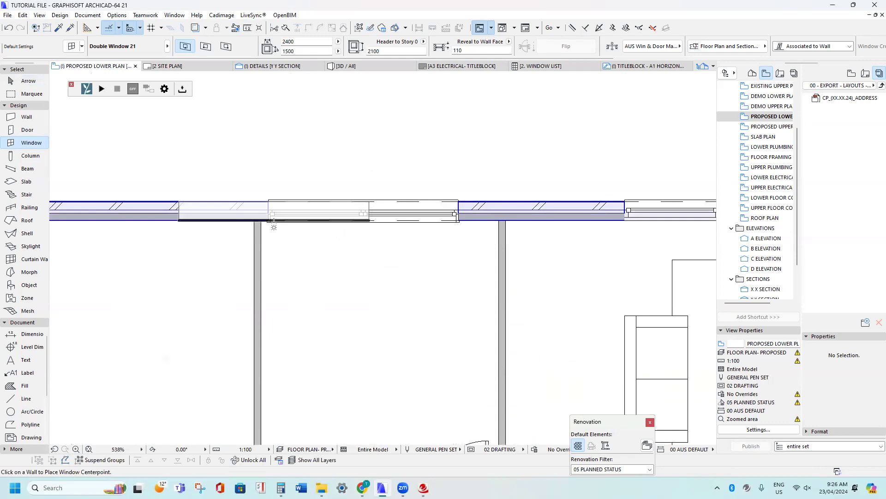
# Set the width of the new bedroom window to 1800 mm
pyautogui.press('Escape')
pyautogui.click(268, 201)
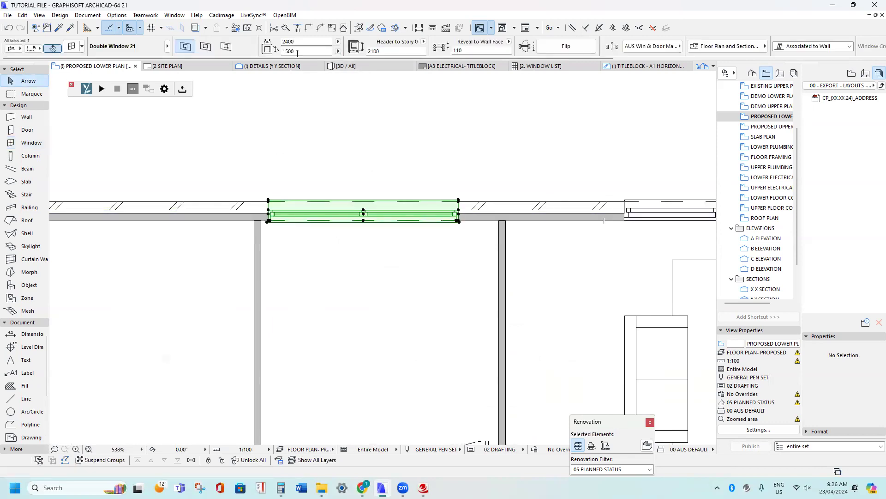
pyautogui.moveTo(297, 42); pyautogui.dragTo(236, 39)
pyautogui.write('1800')
pyautogui.press('Return')
# Move the bedroom window flush with the partition away from the living room, and shift it back 600 mm to centre it in the room
pyautogui.hotkey('ctrl', 'd')
pyautogui.click(291, 220)
pyautogui.click(261, 221)
pyautogui.hotkey('ctrl', 'd')
pyautogui.click(404, 221)
pyautogui.press('Tab')
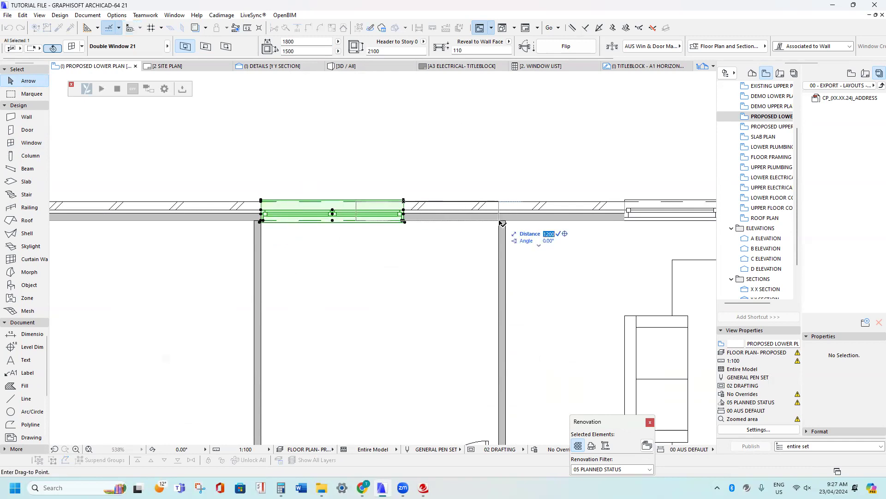
pyautogui.write('600')
pyautogui.press('Return')
# Drag a copy of the 1800 mm window into the adjoining bedroom's exterior wall and centre it between that room's side walls
pyautogui.hotkey('ctrl', 'shift', 'd')
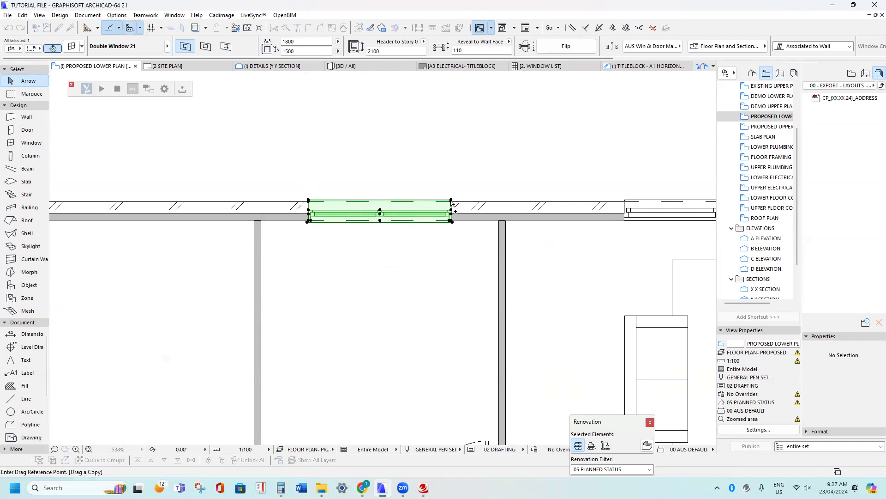
pyautogui.moveTo(295, 199); pyautogui.dragTo(511, 235, button='middle')
pyautogui.click(611, 245)
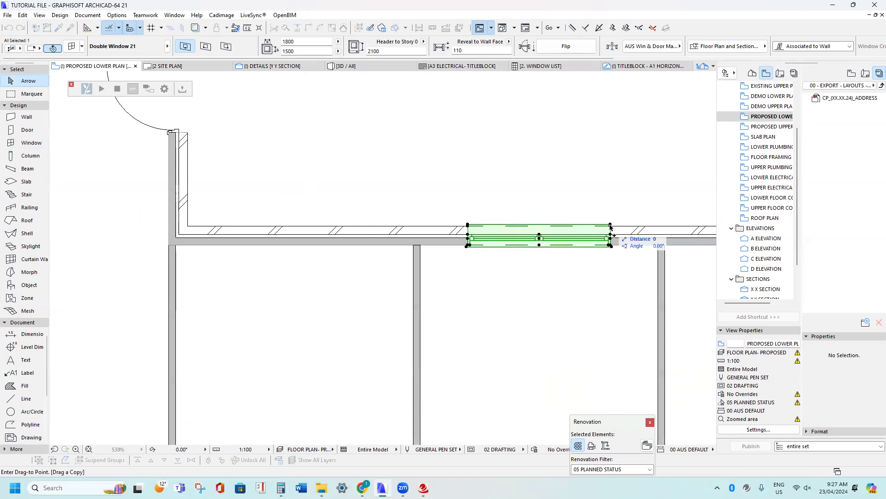
pyautogui.click(414, 245)
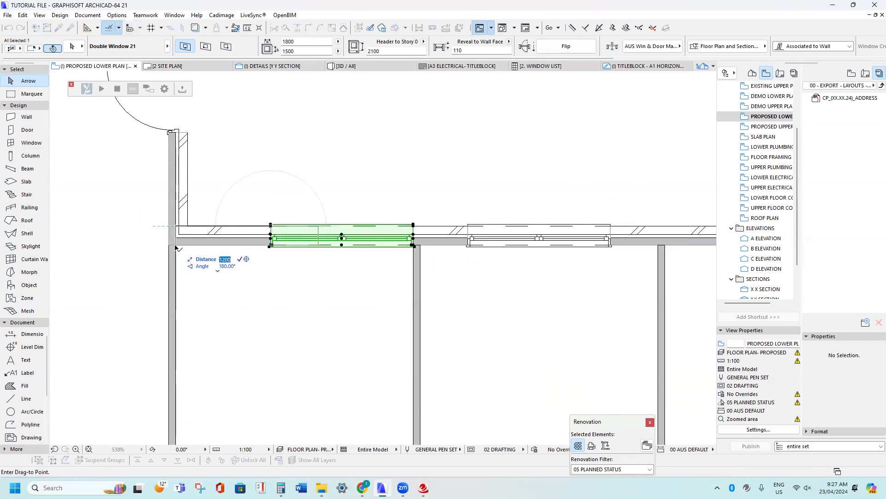
pyautogui.click(224, 226)
pyautogui.scroll(-3, 226, 227)
pyautogui.click(296, 211)
pyautogui.moveTo(315, 210); pyautogui.dragTo(321, 184, button='middle')
pyautogui.scroll(-3, 313, 193)
pyautogui.scroll(3, 314, 204)
pyautogui.scroll(-4, 351, 198)
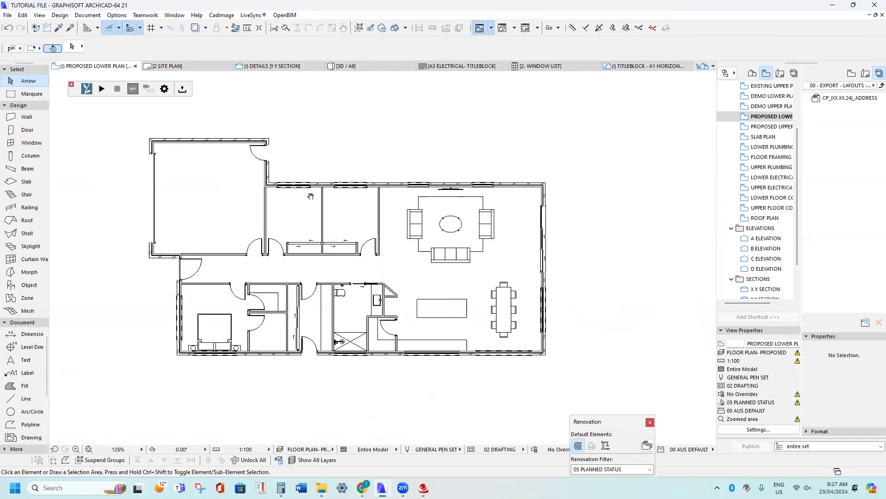
# Change Main Sash 1 to Fixed Glass on both bedroom windows and the side-wall dining window together
pyautogui.scroll(3, 400, 186)
pyautogui.click(400, 186)
pyautogui.doubleClick(391, 185)
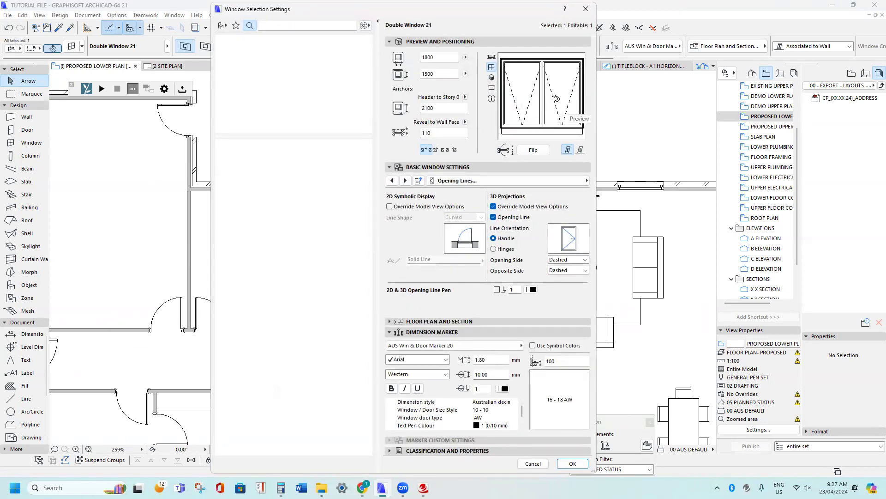
pyautogui.press('Escape')
pyautogui.keyDown('shift'); pyautogui.click(282, 184); pyautogui.keyUp('shift')
pyautogui.moveTo(604, 291); pyautogui.dragTo(339, 218, button='middle')
pyautogui.keyDown('shift'); pyautogui.click(495, 264); pyautogui.keyUp('shift')
pyautogui.moveTo(476, 241); pyautogui.dragTo(491, 258, button='middle')
pyautogui.hotkey('ctrl', 't')
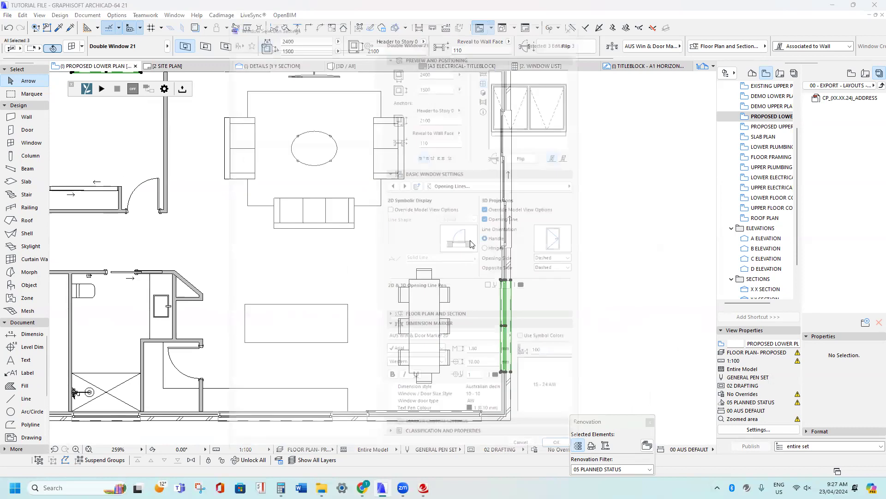
pyautogui.click(452, 180)
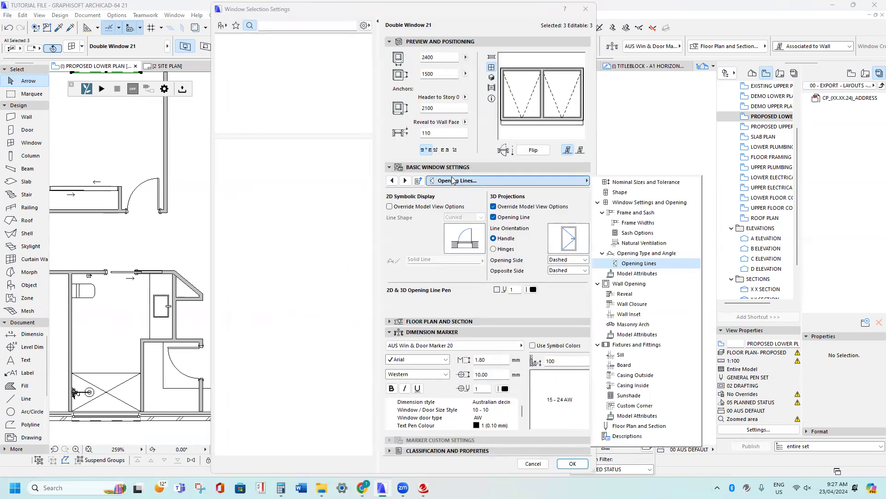
pyautogui.click(630, 252)
pyautogui.click(526, 208)
pyautogui.scroll(1, 527, 213)
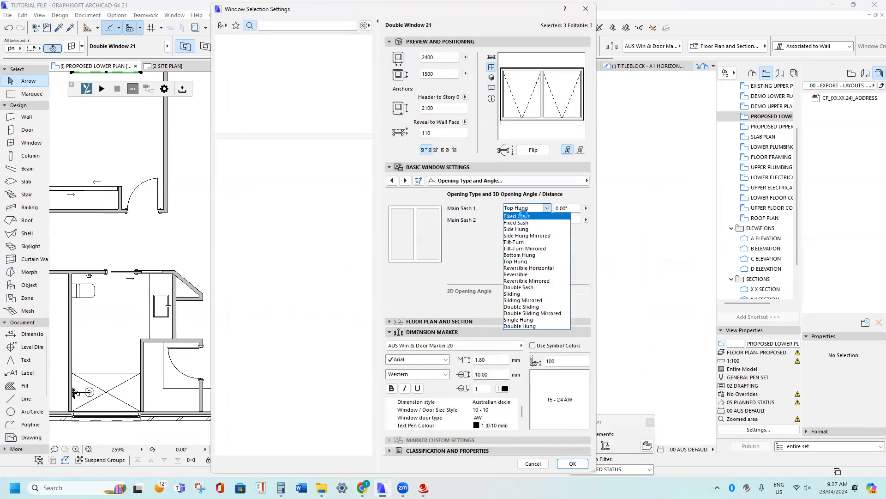
pyautogui.click(522, 215)
pyautogui.click(573, 463)
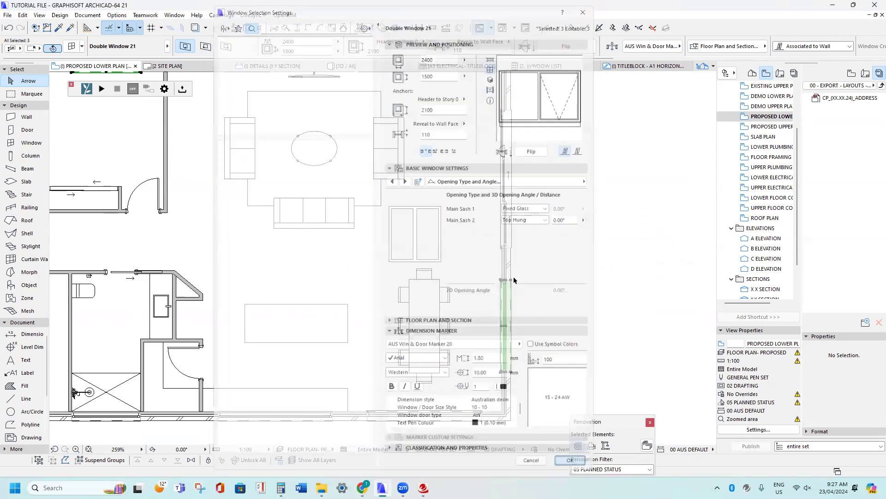
pyautogui.scroll(-3, 453, 229)
pyautogui.moveTo(453, 229); pyautogui.dragTo(561, 252, button='middle')
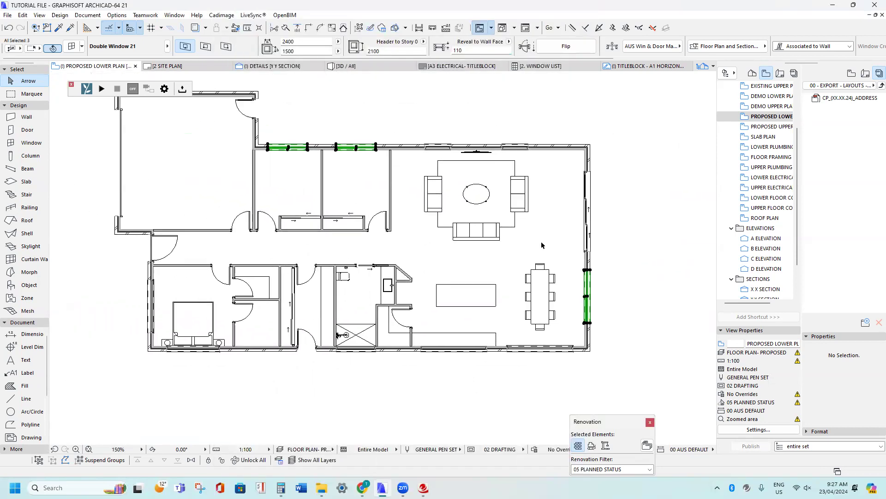
pyautogui.moveTo(461, 214); pyautogui.dragTo(501, 248, button='middle')
pyautogui.press('Escape')
# Copy the settings of the 2400 x 600 mm window behind the bed and place a matching window in the garage's long exterior wall
pyautogui.scroll(3, 205, 177)
pyautogui.moveTo(204, 177); pyautogui.dragTo(296, 256, button='middle')
pyautogui.scroll(-2, 299, 266)
pyautogui.scroll(2, 297, 201)
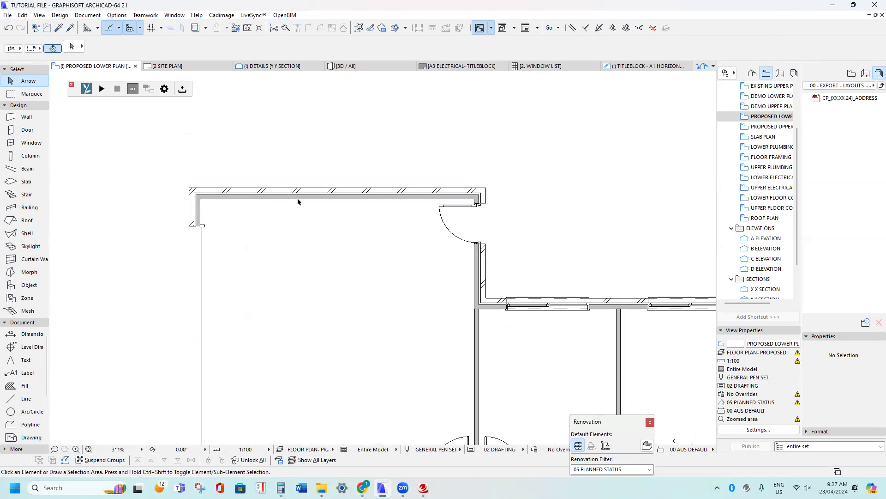
pyautogui.scroll(-1, 377, 202)
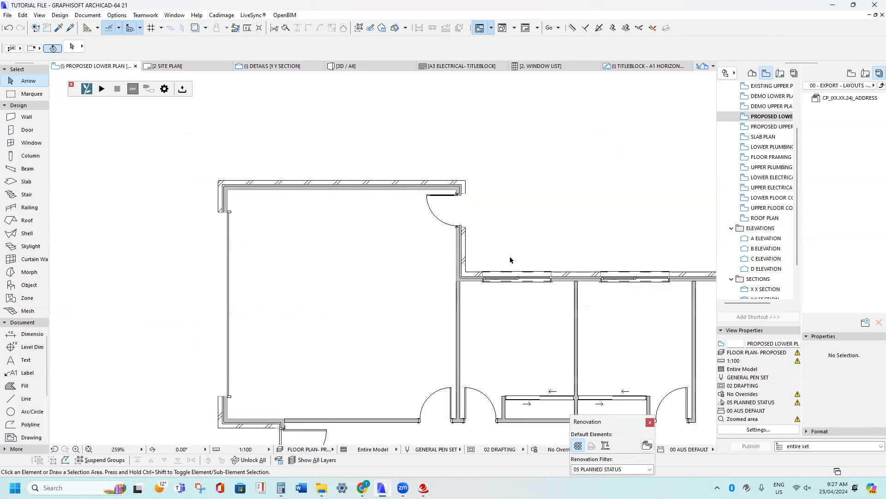
pyautogui.scroll(-3, 511, 260)
pyautogui.scroll(3, 414, 339)
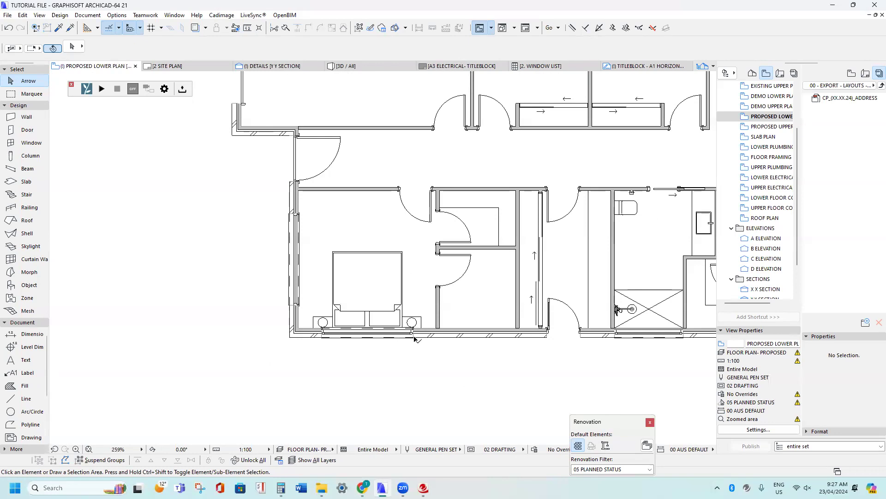
pyautogui.keyDown('alt'); pyautogui.click(415, 340); pyautogui.keyUp('alt')
pyautogui.scroll(-3, 419, 339)
pyautogui.moveTo(391, 244); pyautogui.dragTo(388, 333, button='middle')
pyautogui.scroll(4, 384, 160)
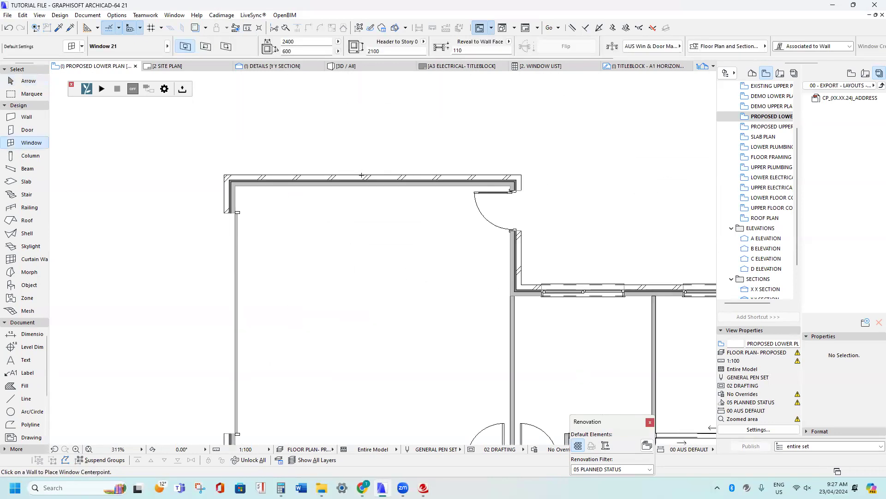
pyautogui.click(356, 177)
pyautogui.click(341, 193)
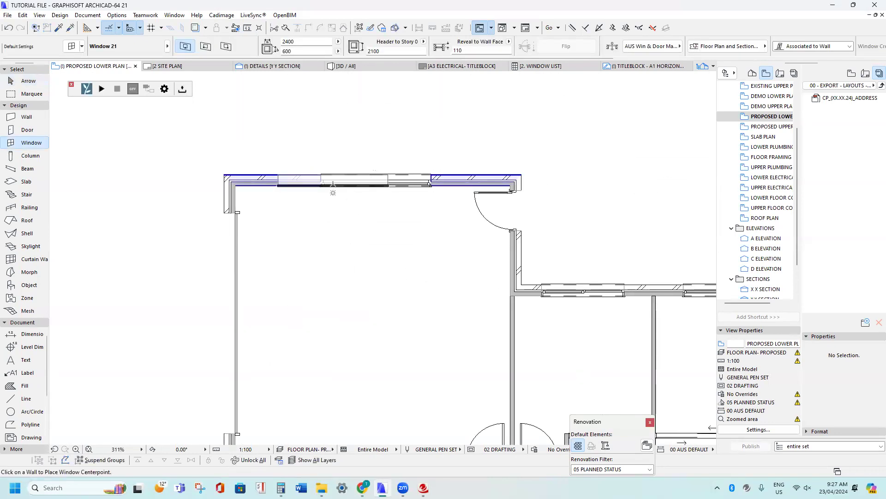
# Move the garage window to the inner wall corner and shift it along the wall to centre it in the room
pyautogui.press('Escape')
pyautogui.click(322, 175)
pyautogui.moveTo(321, 175); pyautogui.dragTo(234, 173)
pyautogui.scroll(2, 240, 179)
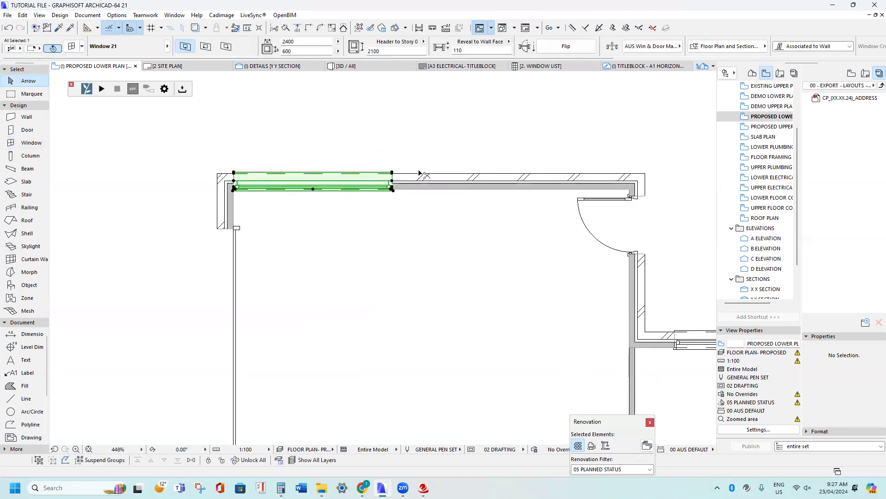
pyautogui.hotkey('ctrl', 'd')
pyautogui.click(392, 173)
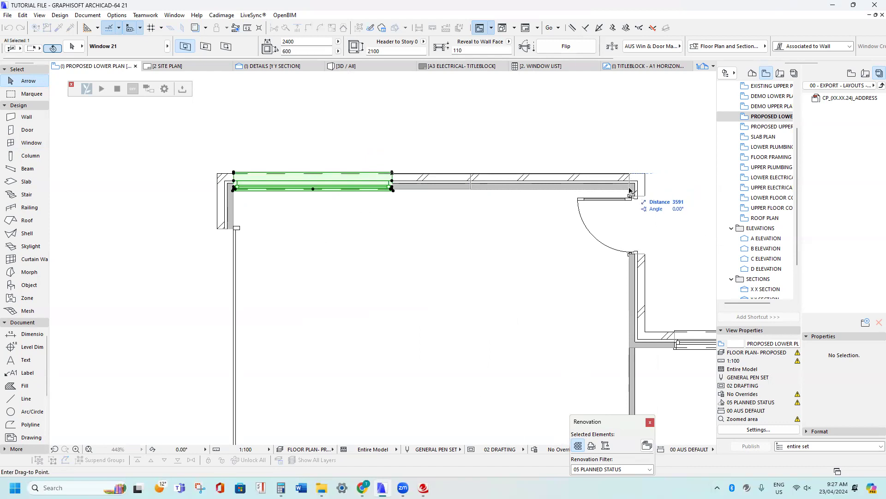
pyautogui.press('Tab')
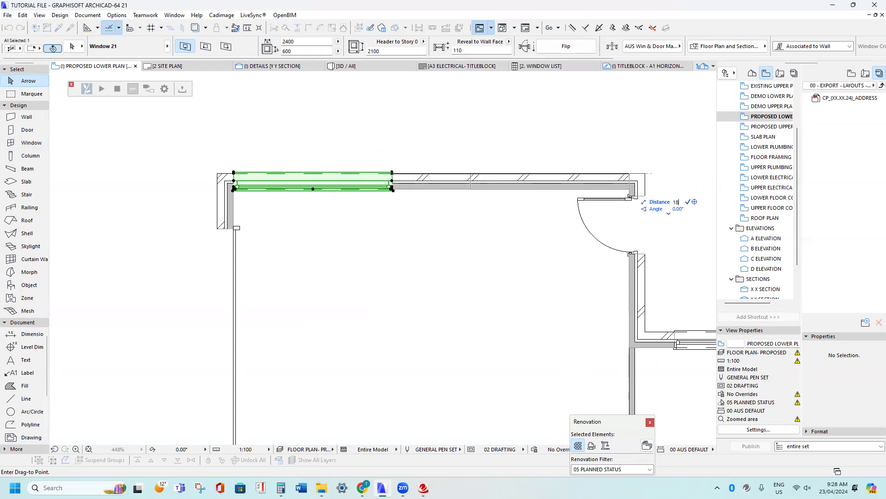
pyautogui.click(502, 178)
pyautogui.scroll(-3, 383, 170)
pyautogui.scroll(-2, 383, 170)
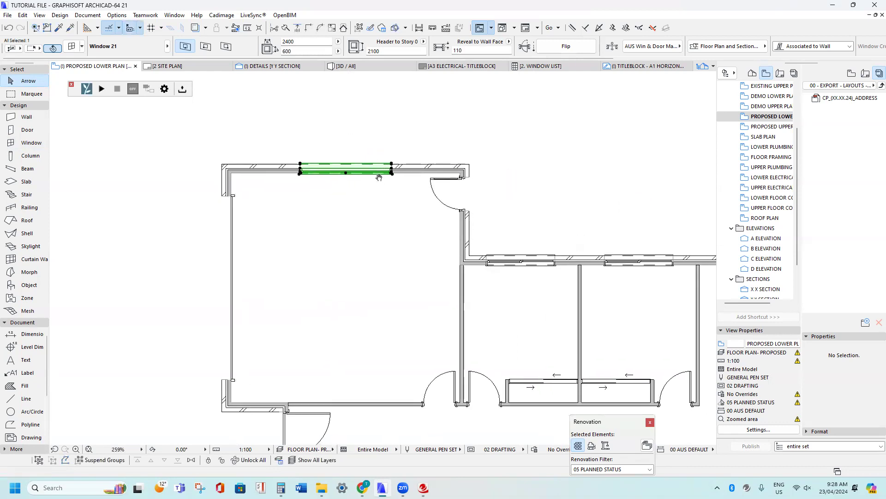
pyautogui.click(376, 168)
pyautogui.scroll(-3, 386, 180)
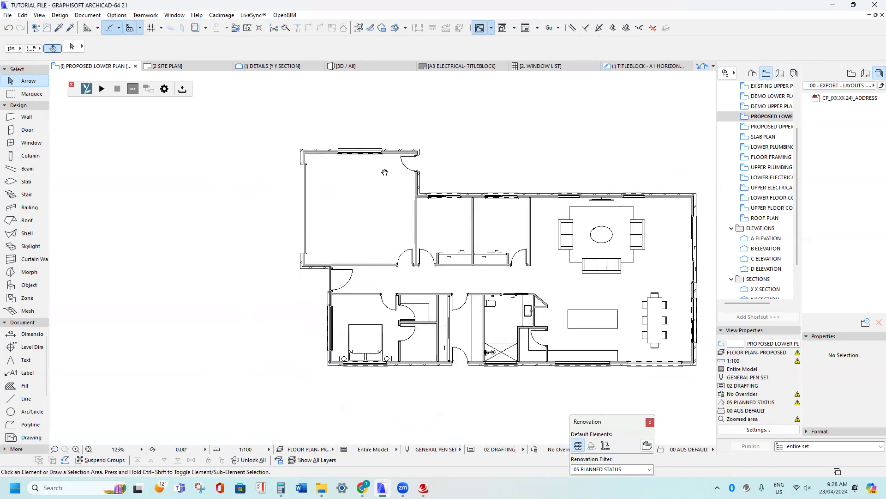
# Review the window layout across the whole lower floor plan and inspect the bathroom's pocket door
pyautogui.scroll(3, 351, 203)
pyautogui.scroll(-2, 323, 190)
pyautogui.moveTo(388, 225); pyautogui.dragTo(354, 200, button='middle')
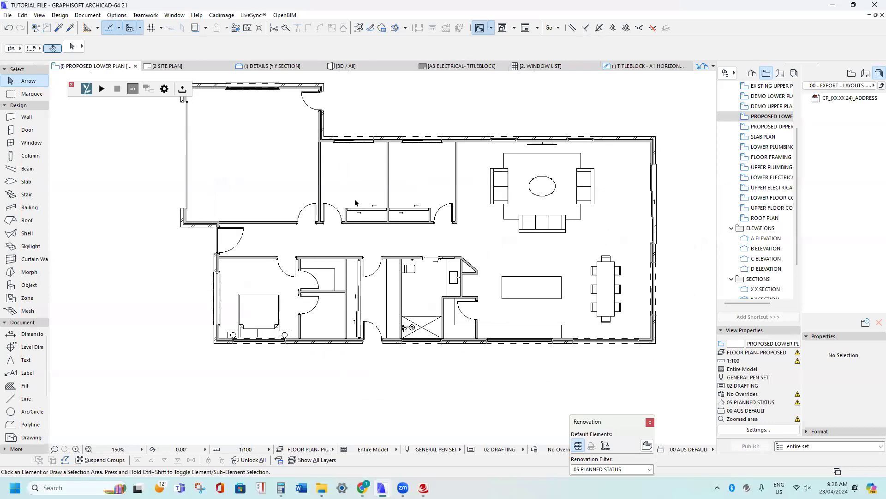
pyautogui.moveTo(250, 216); pyautogui.dragTo(224, 218, button='middle')
pyautogui.scroll(-3, 223, 217)
pyautogui.scroll(3, 222, 217)
pyautogui.moveTo(337, 187); pyautogui.dragTo(421, 203, button='middle')
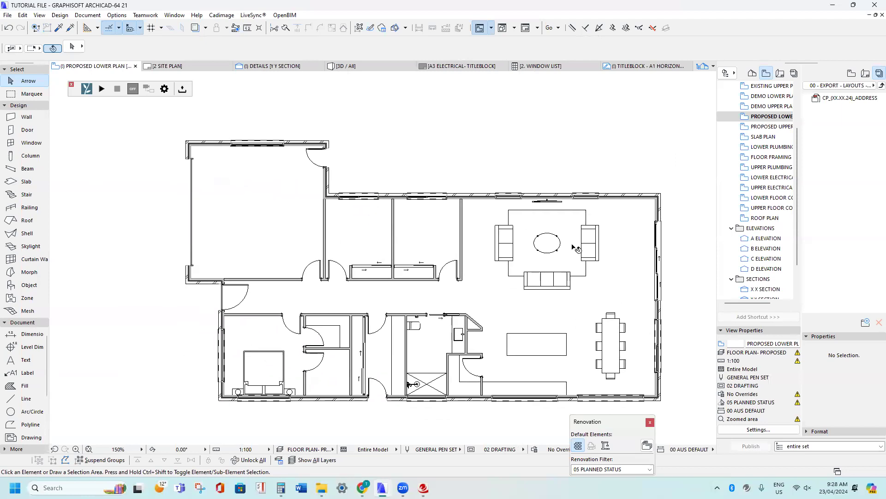
pyautogui.moveTo(341, 255); pyautogui.dragTo(306, 216, button='middle')
pyautogui.moveTo(233, 137); pyautogui.dragTo(250, 169, button='middle')
pyautogui.scroll(-2, 237, 150)
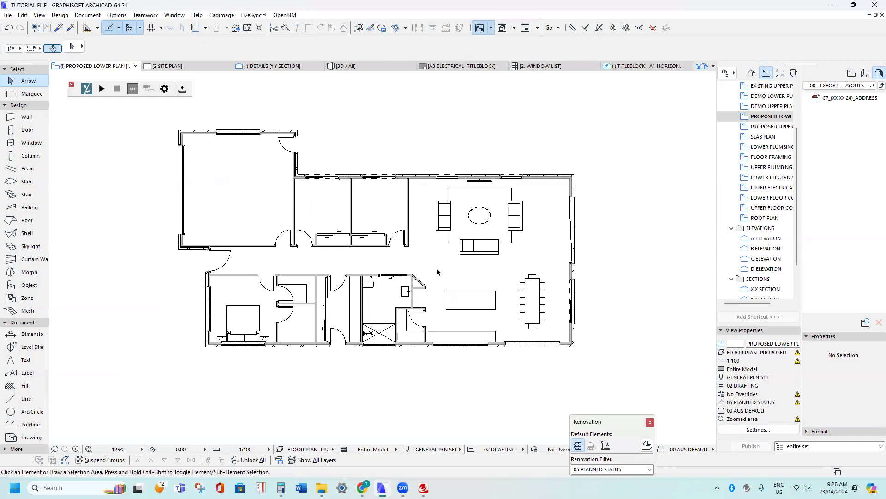
pyautogui.scroll(4, 378, 277)
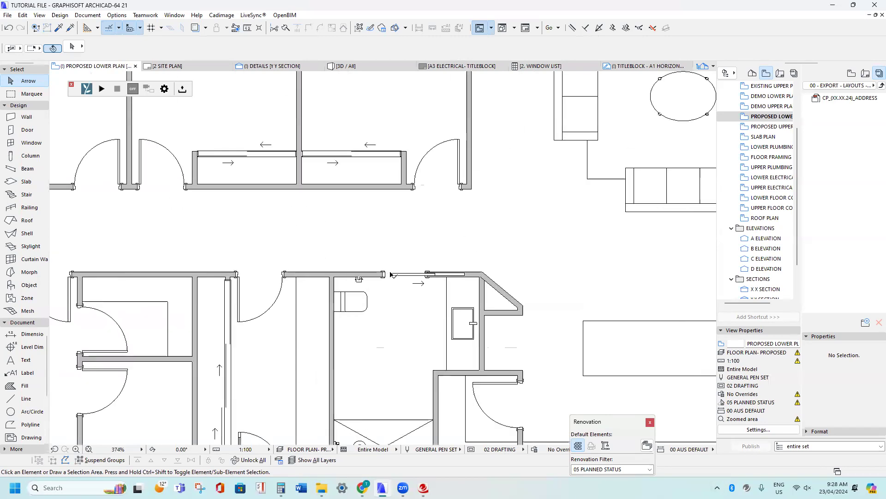
pyautogui.click(394, 273)
pyautogui.scroll(-6, 396, 272)
pyautogui.scroll(3, 396, 272)
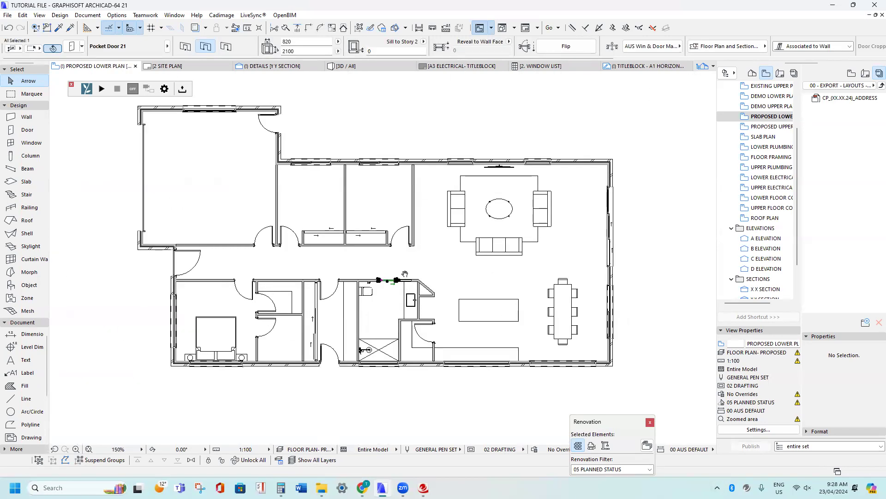
pyautogui.moveTo(405, 274); pyautogui.dragTo(414, 295, button='middle')
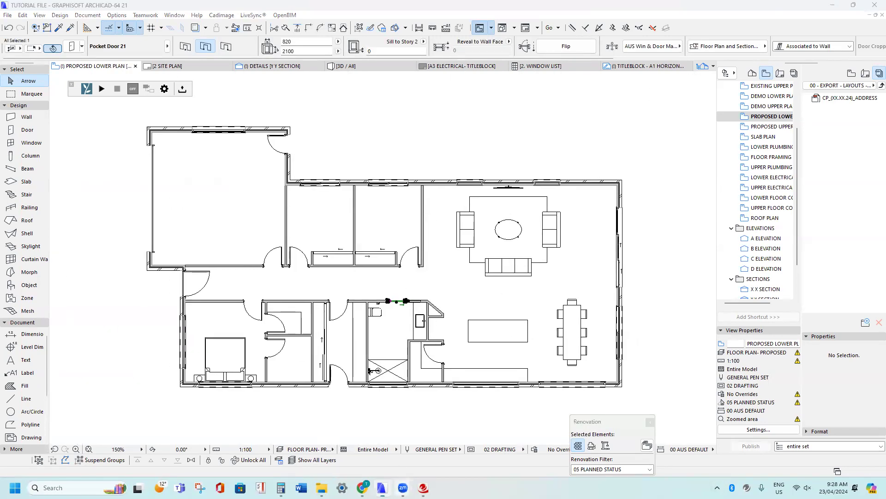
pyautogui.moveTo(402, 488)
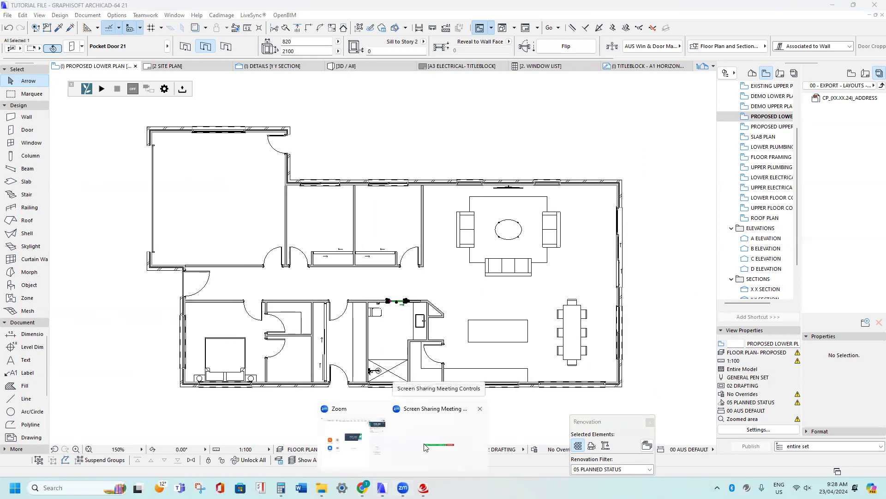